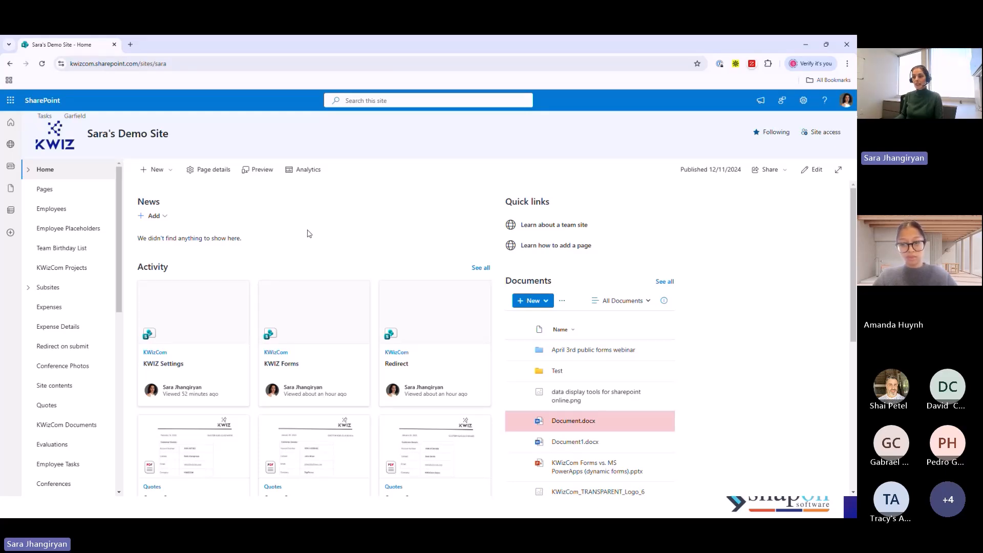
- Create a blank list named SOS Intake on the site, shown in site navigation
left_click(153, 169)
left_click(150, 192)
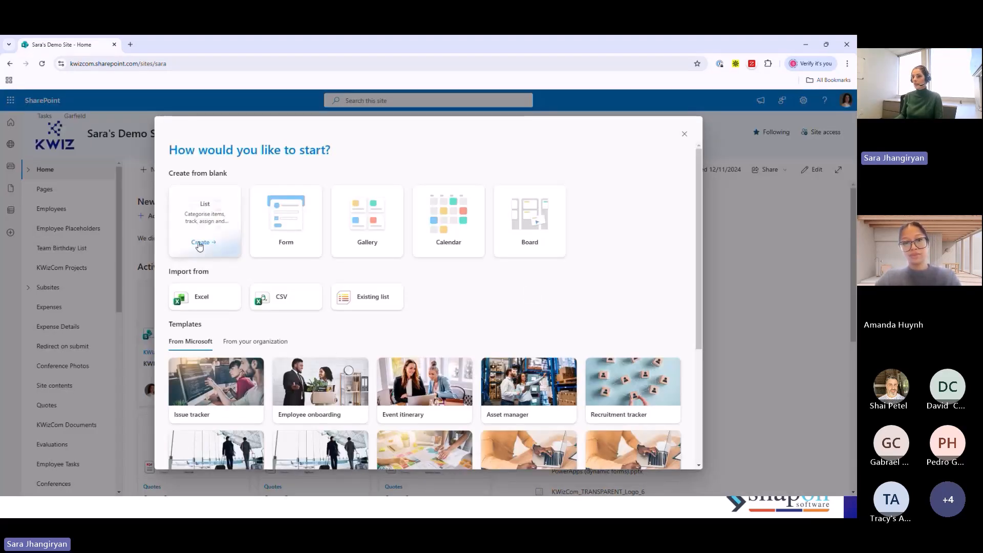
left_click(200, 244)
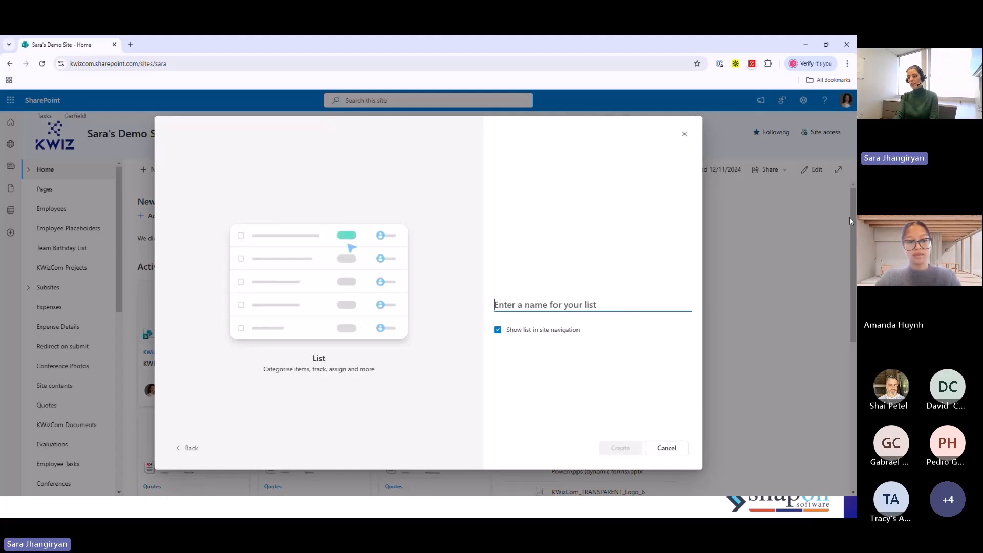
type("SOS Intake")
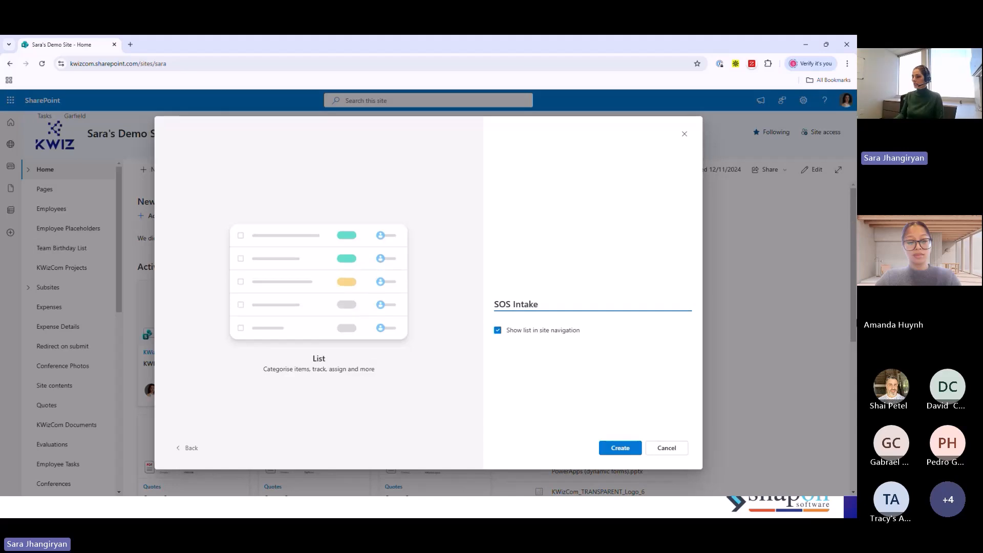
left_click(621, 449)
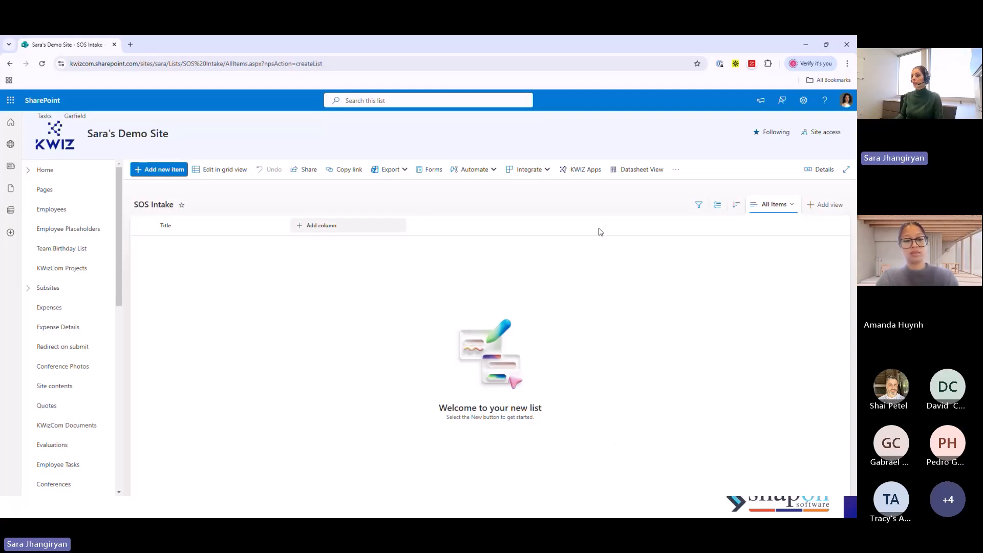
- Open the KWIZ settings of the SOS Intake list and set the KWIZ Forms display mode to Full Page
left_click(578, 176)
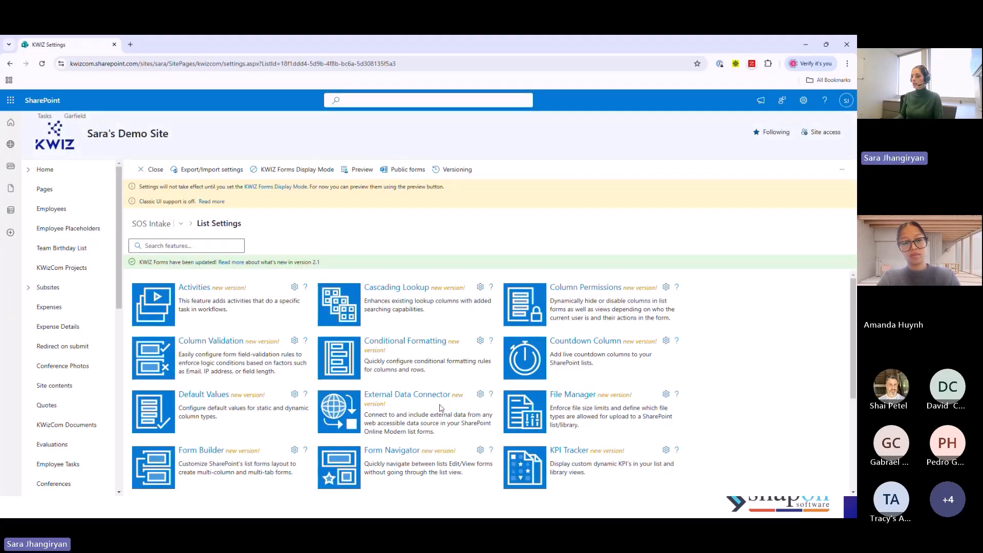
scroll(460, 378, "down", 3)
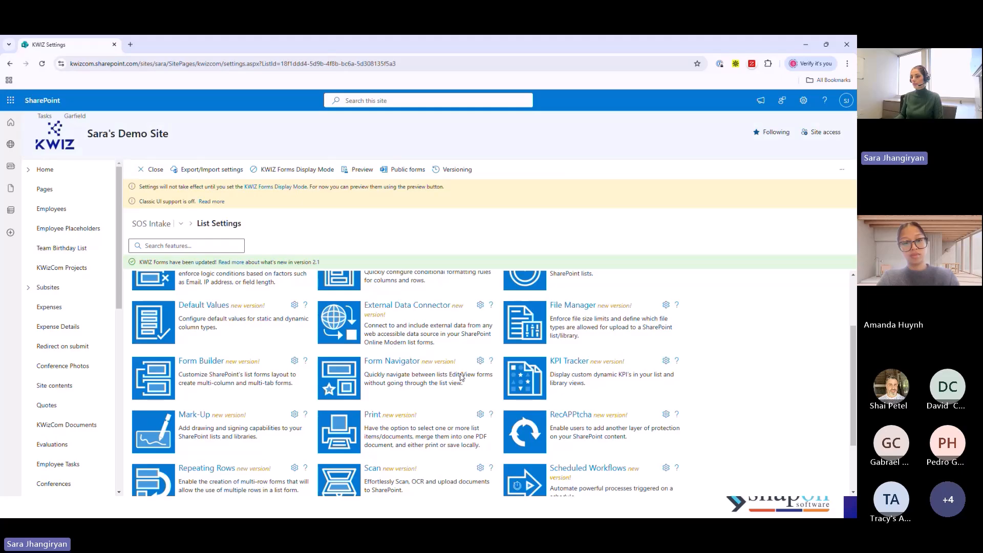
scroll(460, 377, "up", 4)
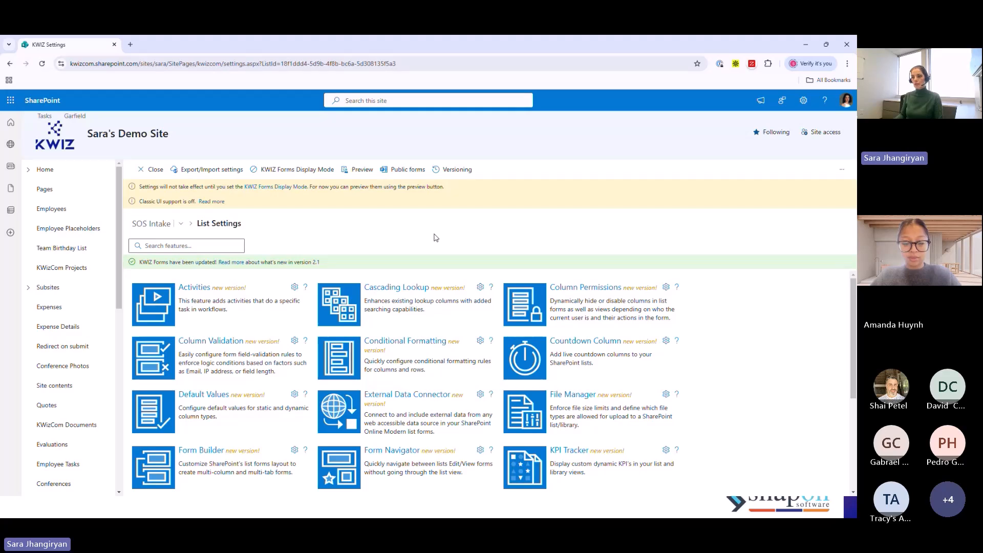
left_click(304, 173)
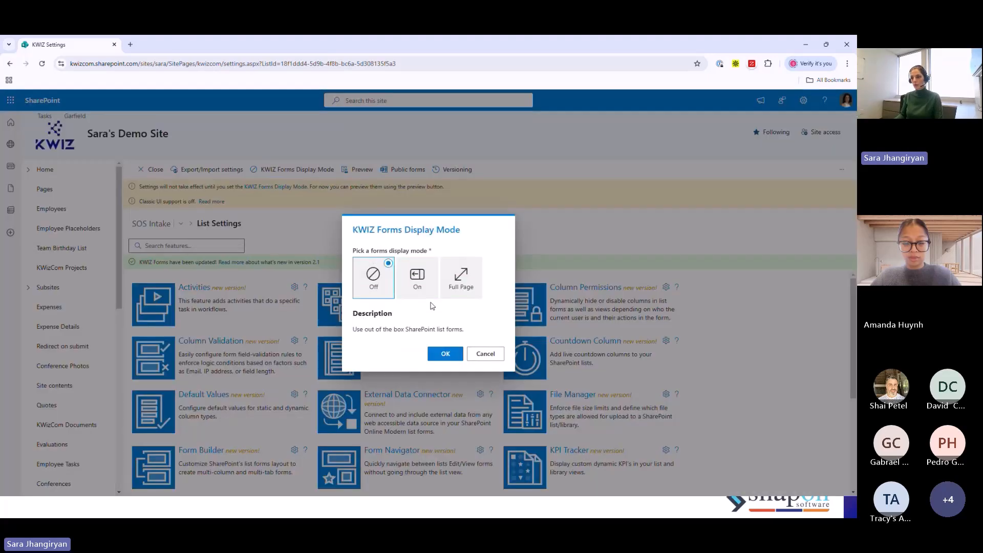
left_click(477, 277)
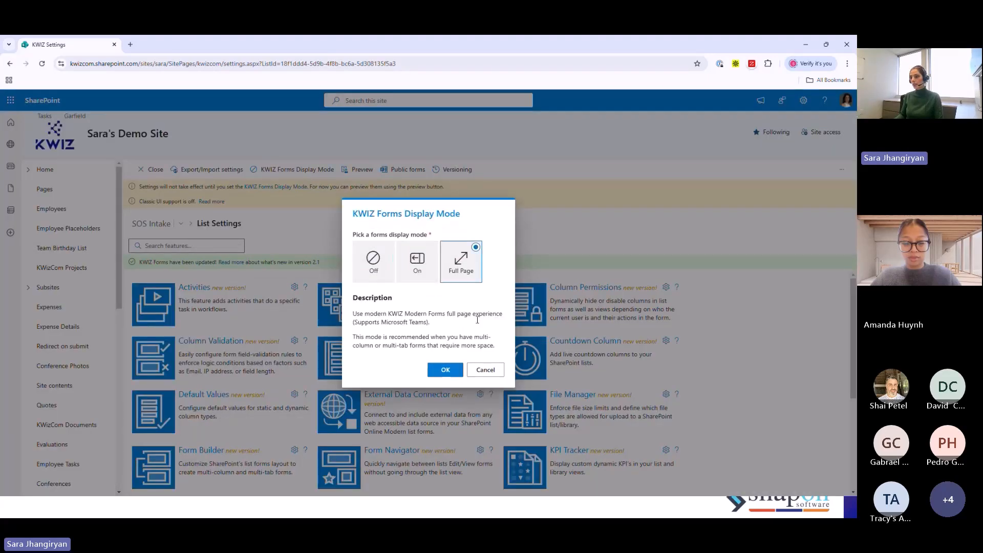
left_click(443, 368)
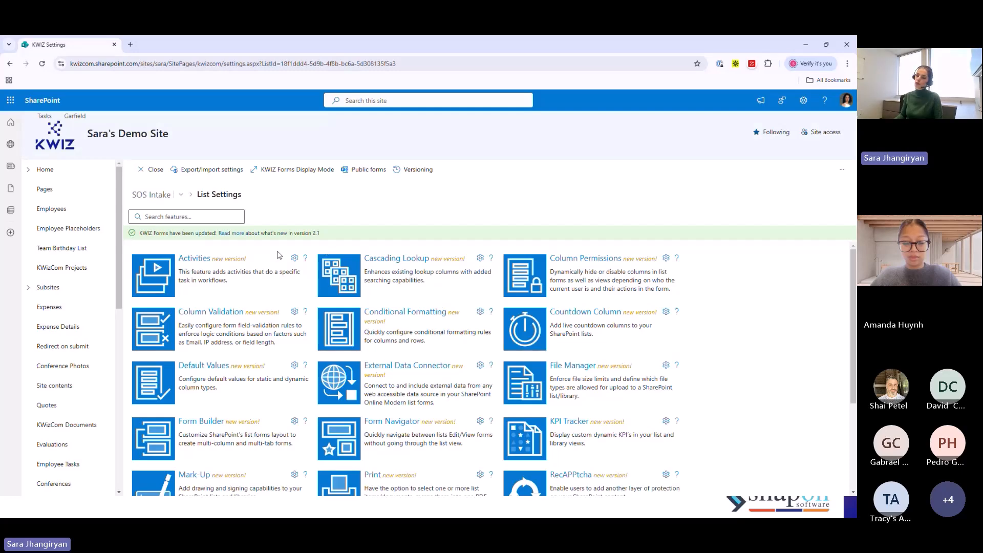
- Create a new public form for the SOS Intake list from the Car rental template
scroll(706, 376, "down", 2)
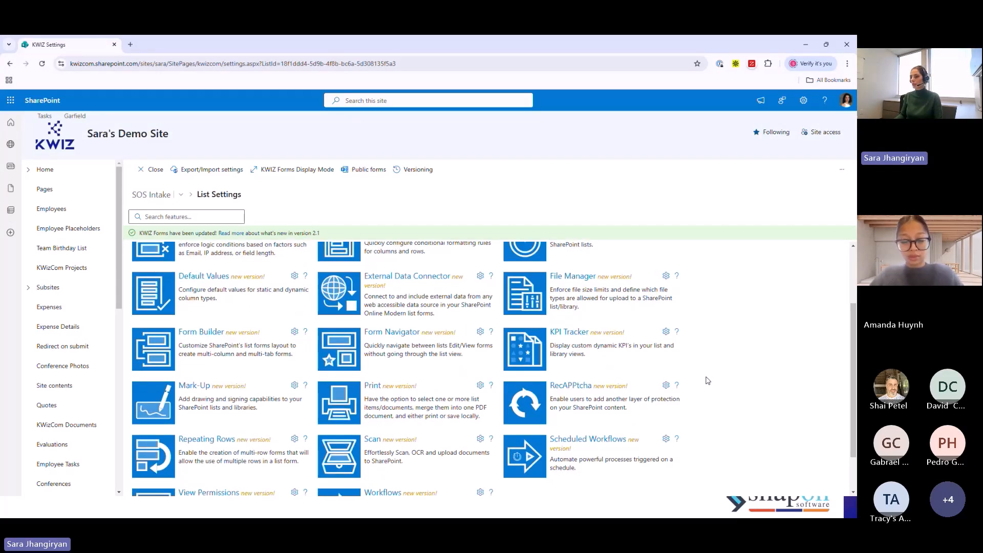
scroll(701, 383, "up", 2)
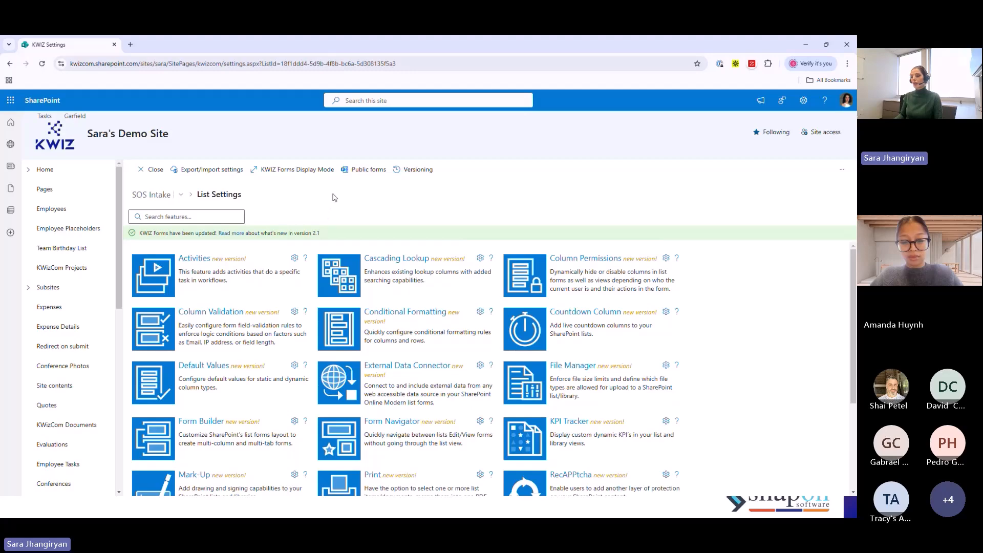
left_click(367, 170)
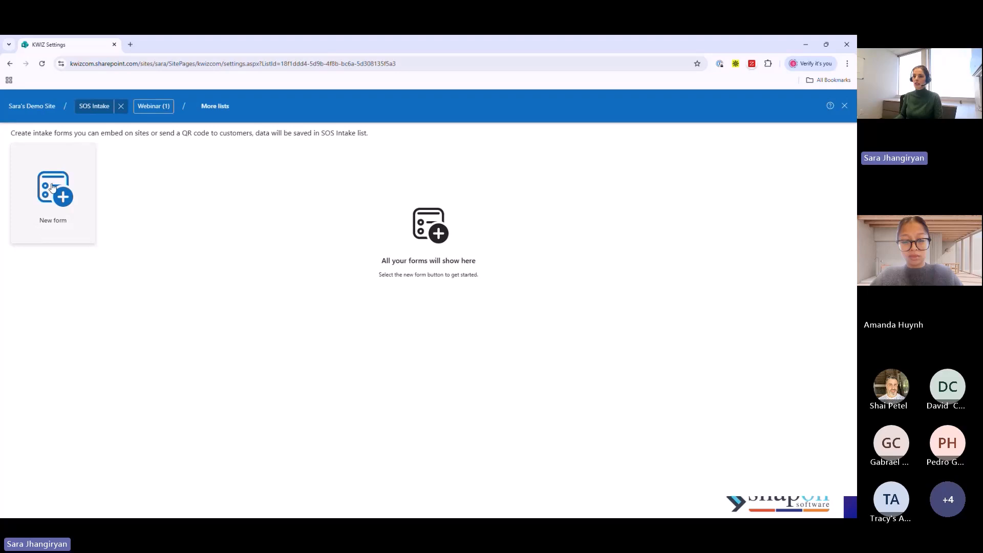
left_click(53, 187)
left_click(379, 363)
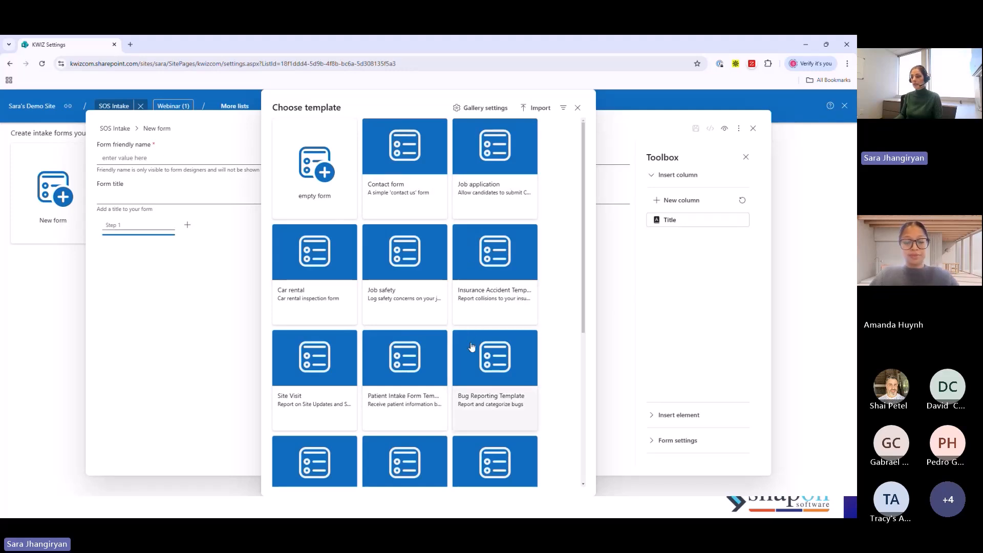
scroll(472, 333, "down", 2)
scroll(470, 342, "down", 3)
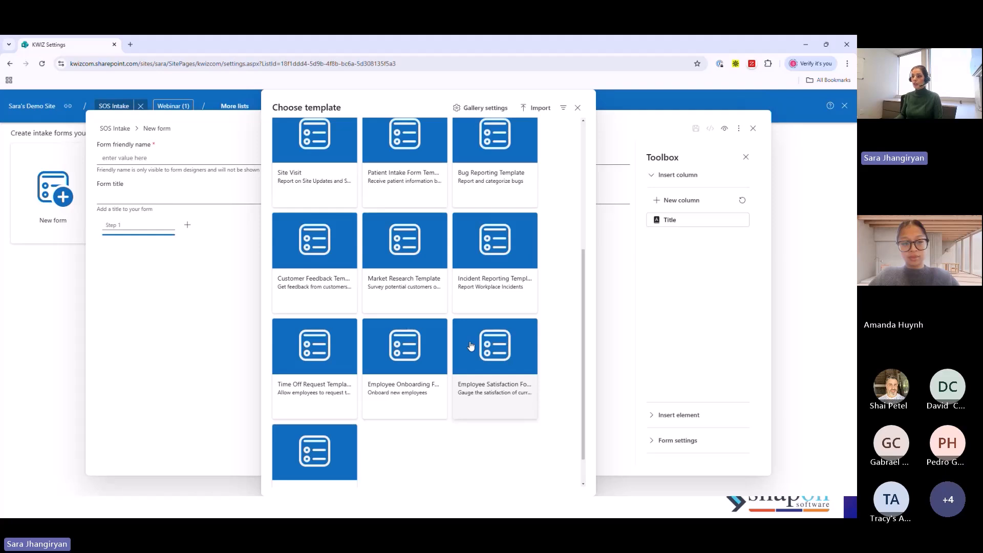
scroll(471, 346, "up", 4)
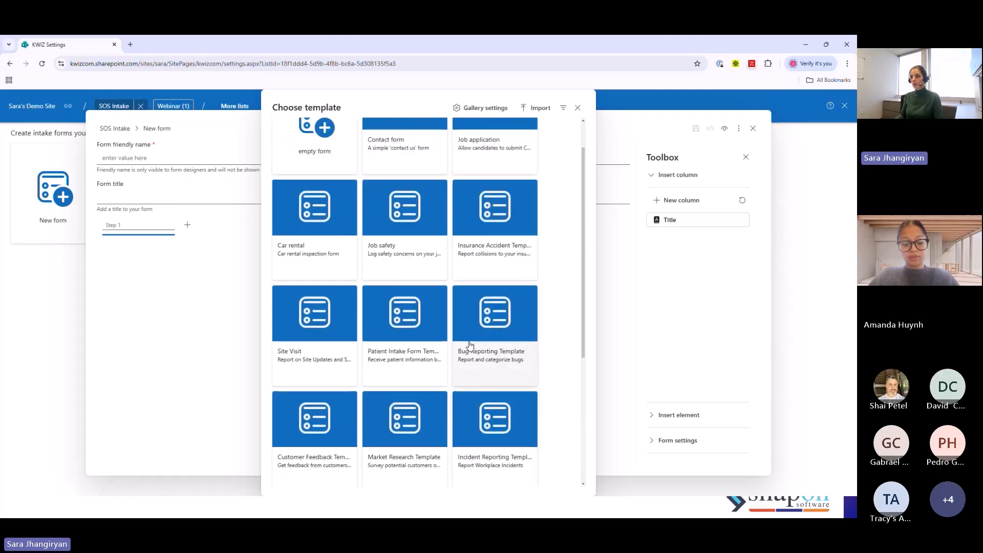
scroll(469, 346, "up", 1)
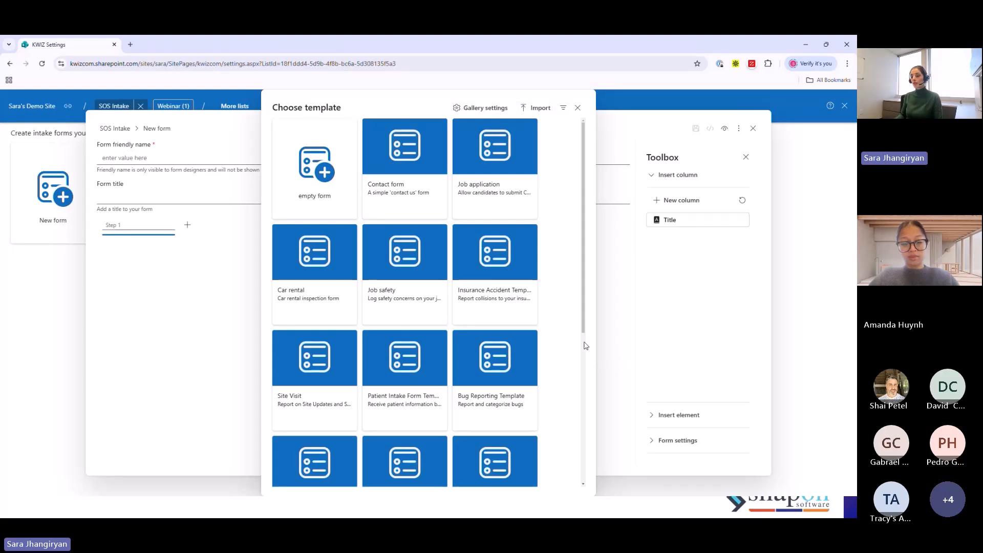
scroll(541, 305, "down", 1)
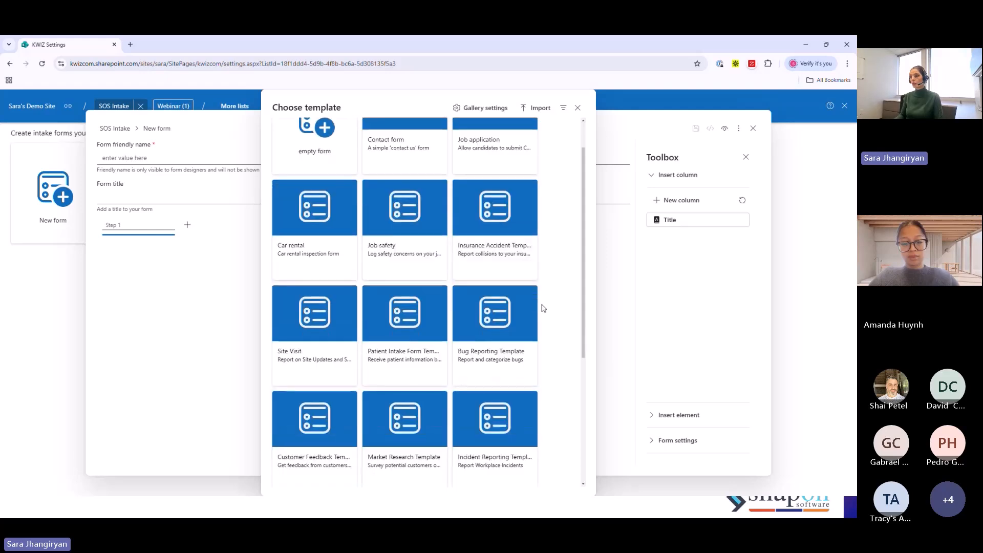
left_click(291, 250)
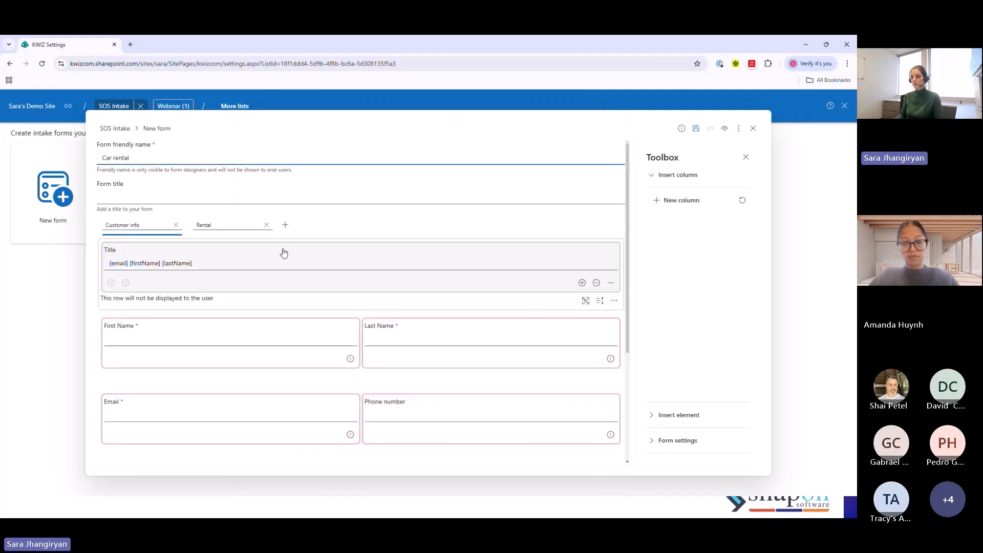
- Set the form title to Car Rental Form
left_click(122, 195)
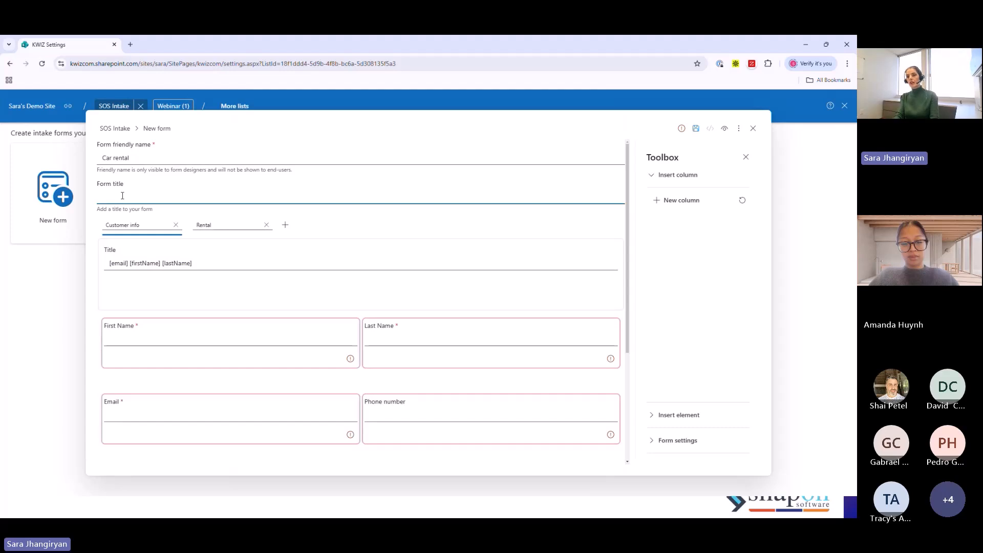
type("Car")
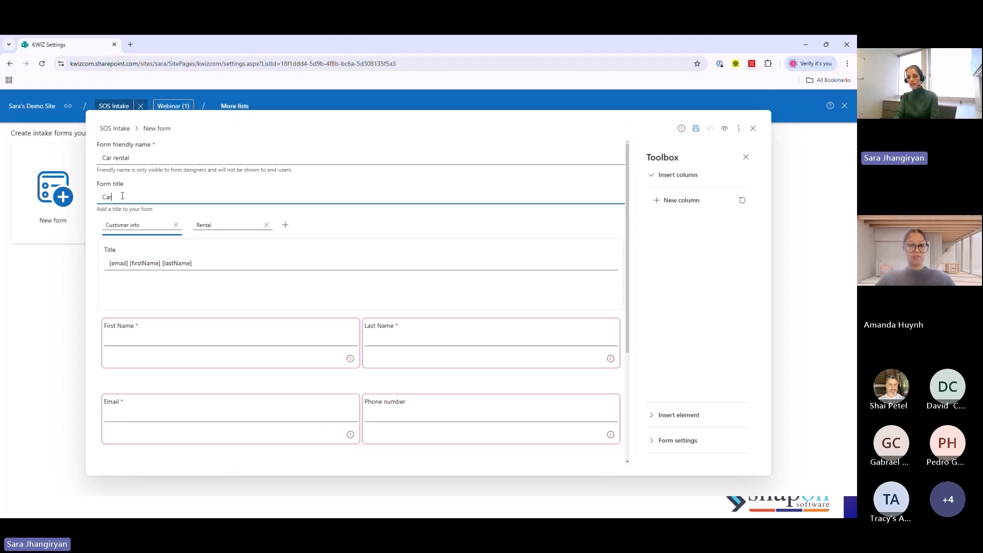
type(" Rental")
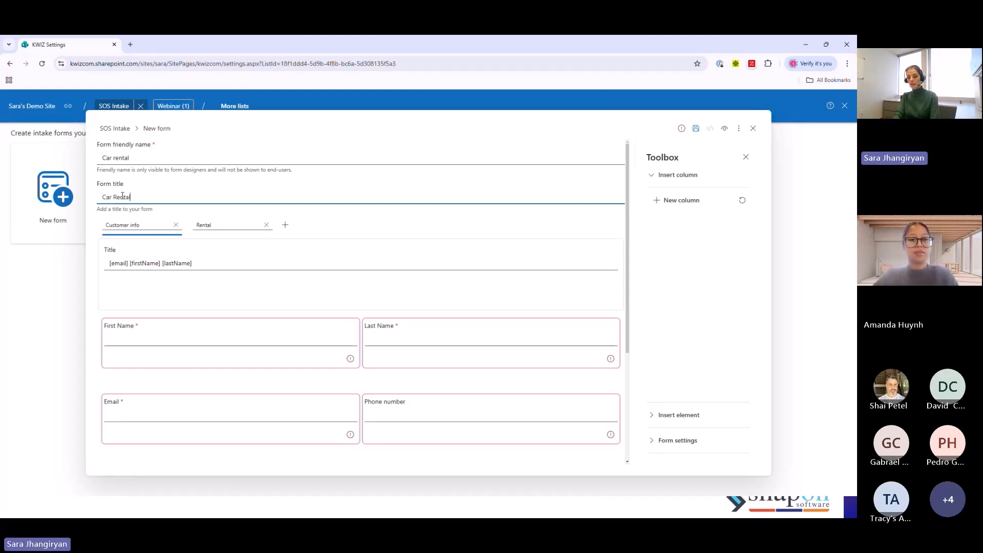
type(" Form")
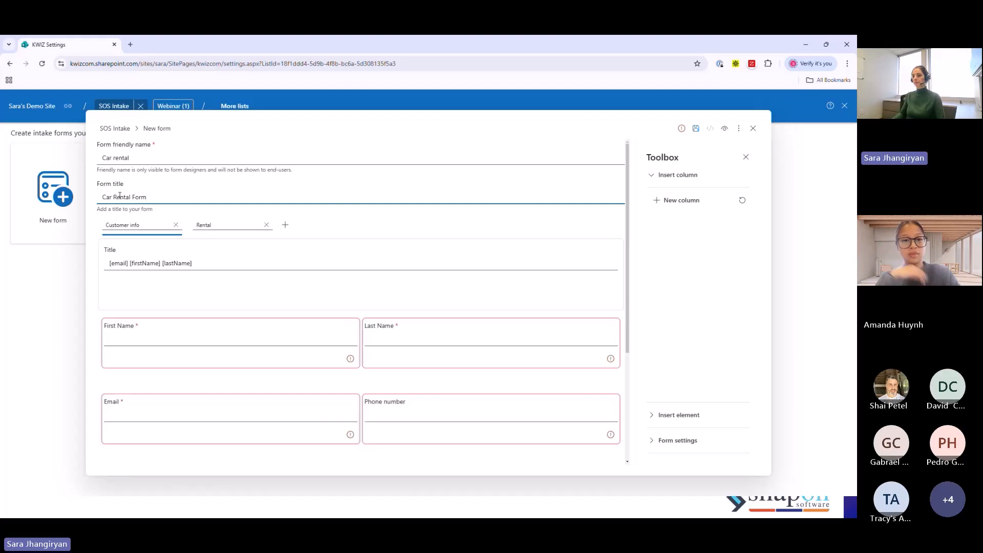
- Create a new list column for the form's First Name field, which has no matching column in the data source
mouse_move(487, 246)
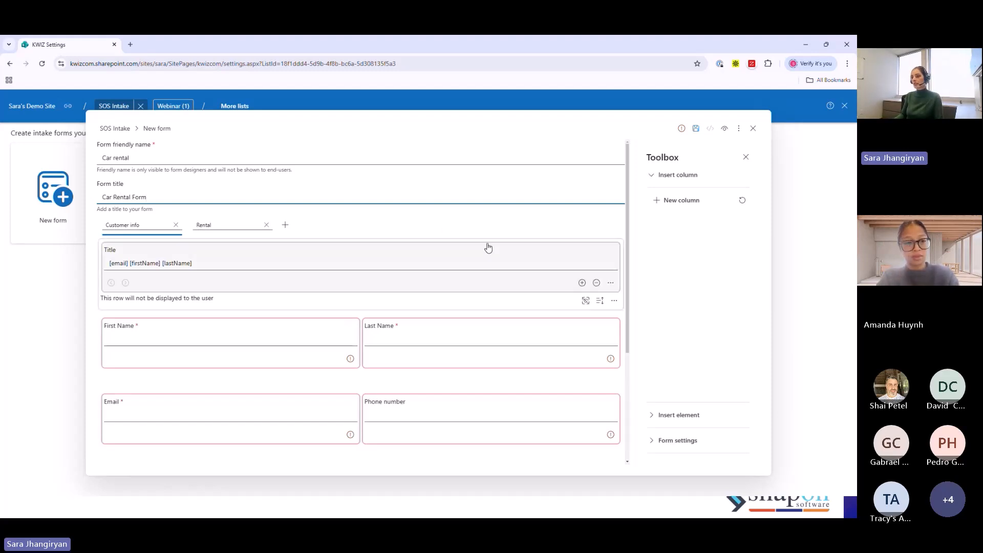
scroll(487, 248, "down", 1)
scroll(487, 248, "down", 1)
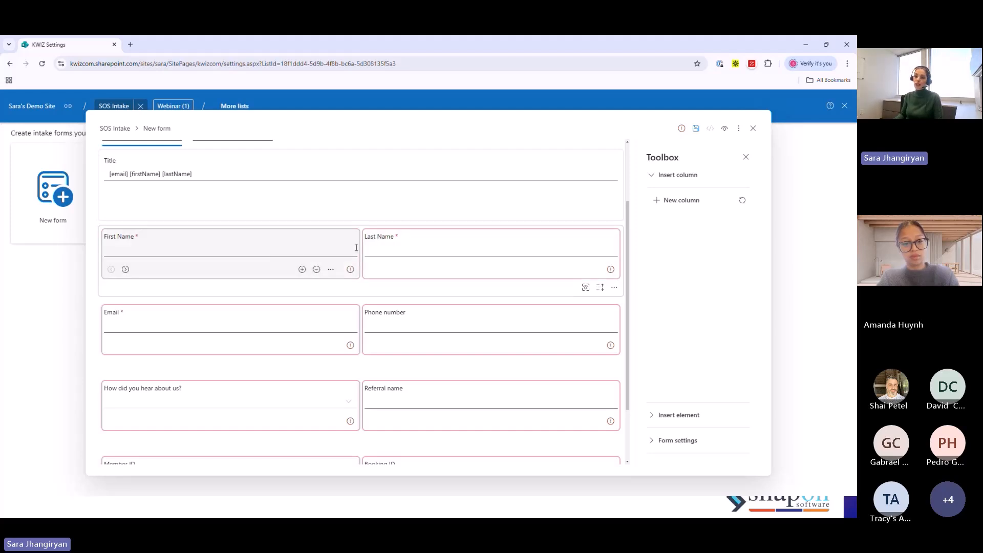
scroll(497, 291, "up", 2)
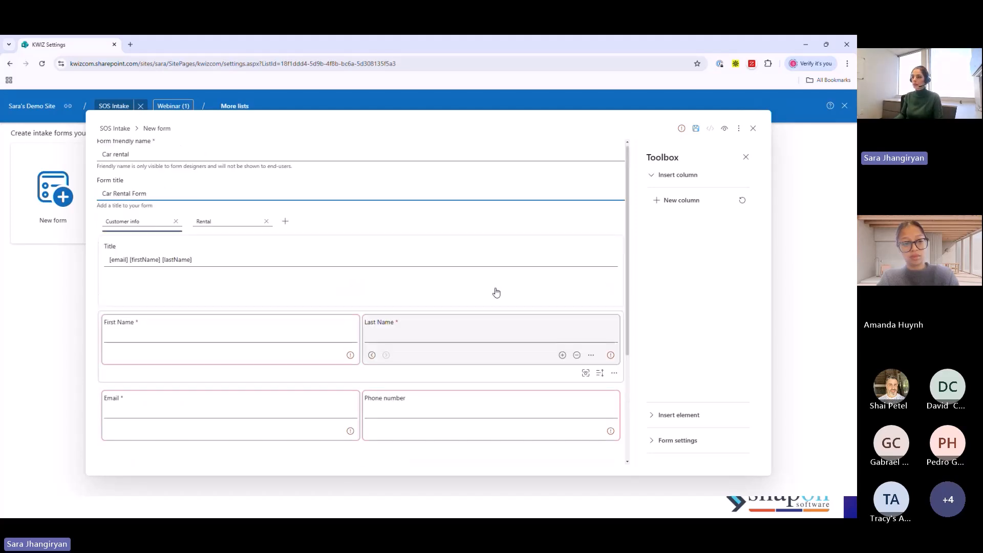
scroll(486, 285, "down", 1)
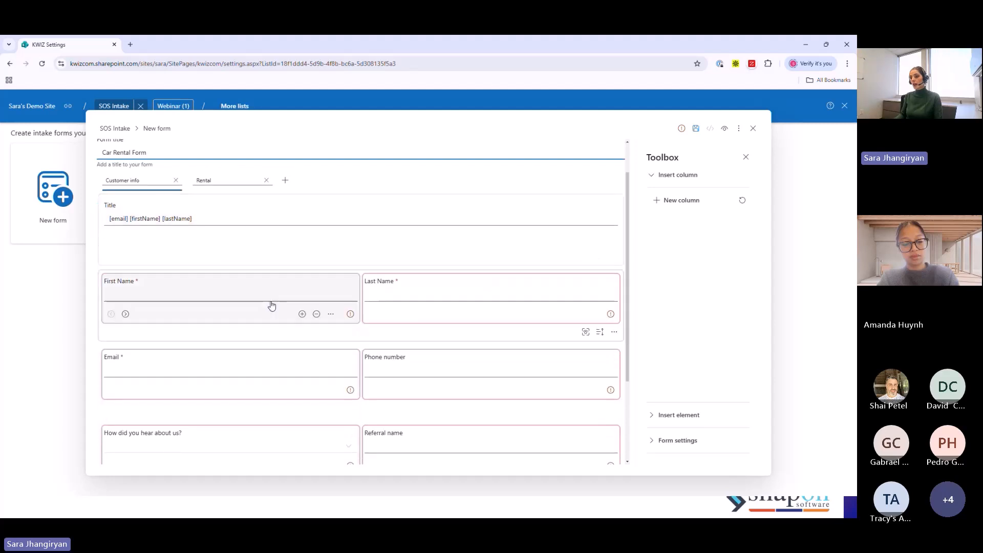
left_click(350, 314)
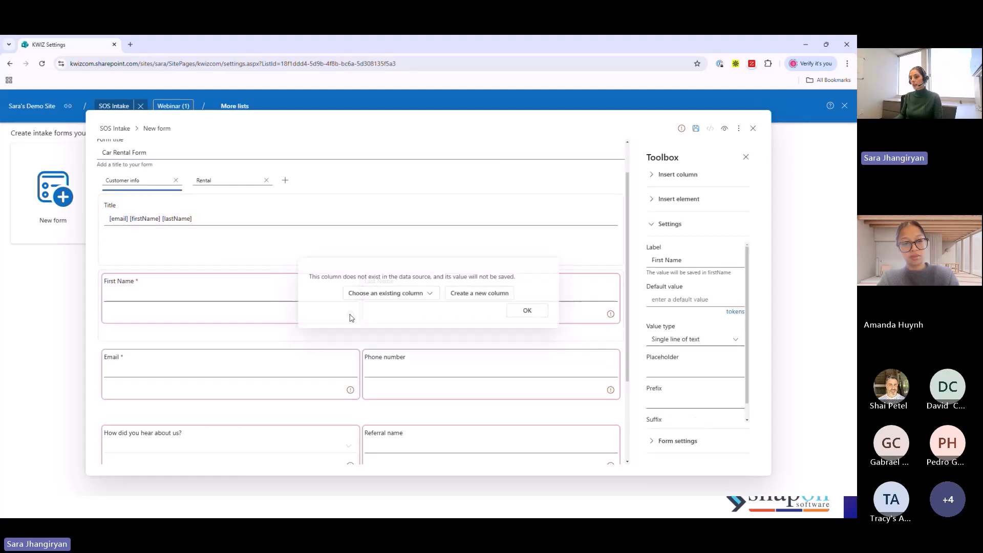
scroll(228, 436, "up", 1)
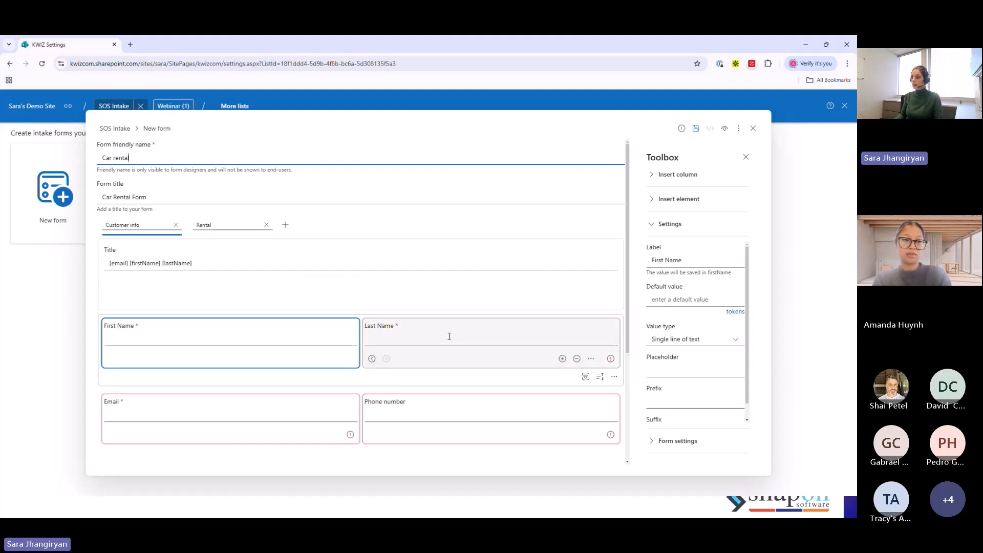
- Create all remaining missing columns at once, leaving Need insurance? and Waive deductible? out of the view
left_click(682, 129)
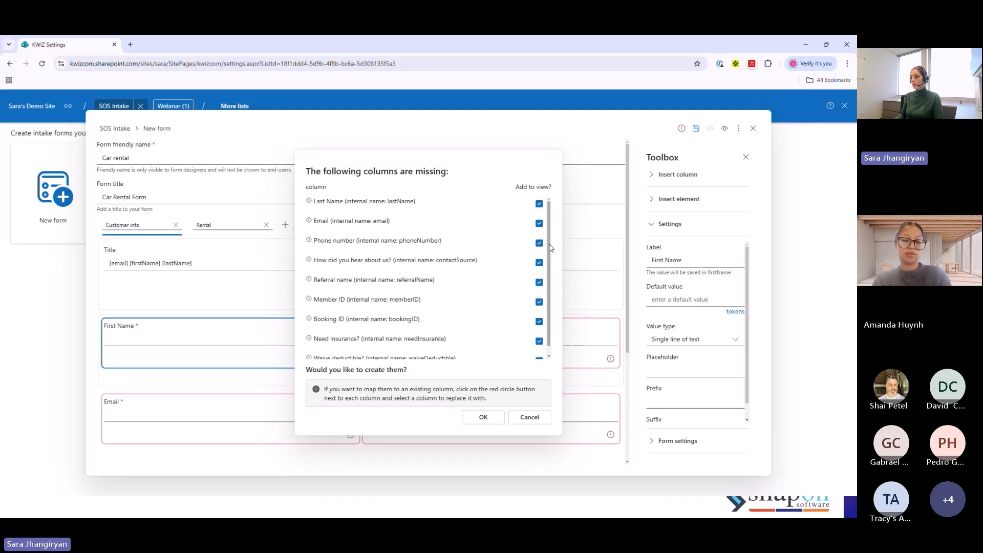
scroll(547, 271, "down", 1)
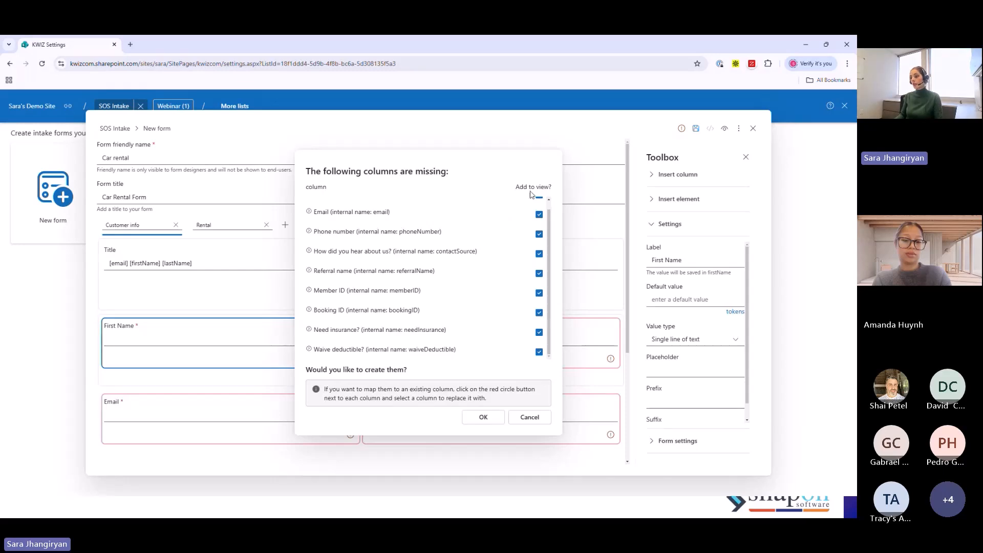
left_click(538, 351)
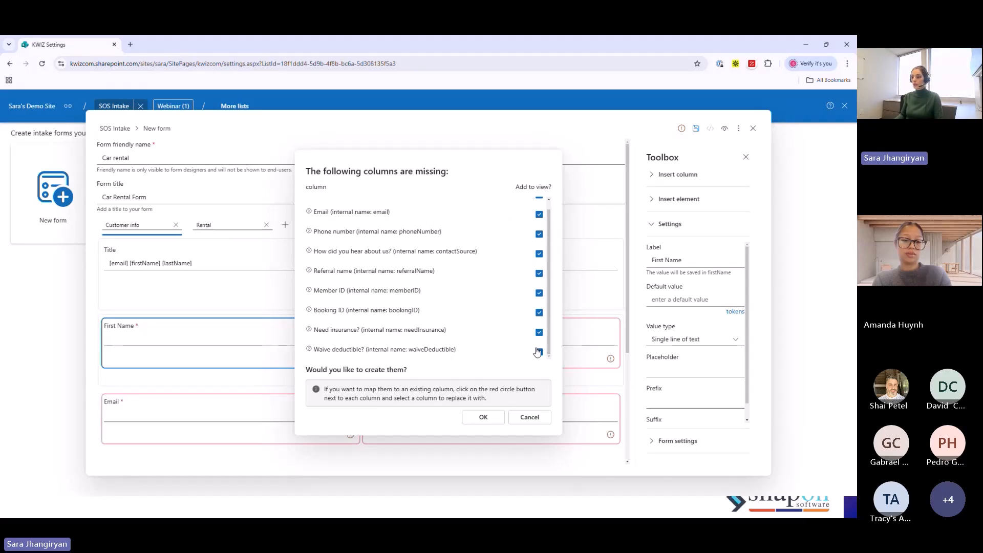
left_click(538, 352)
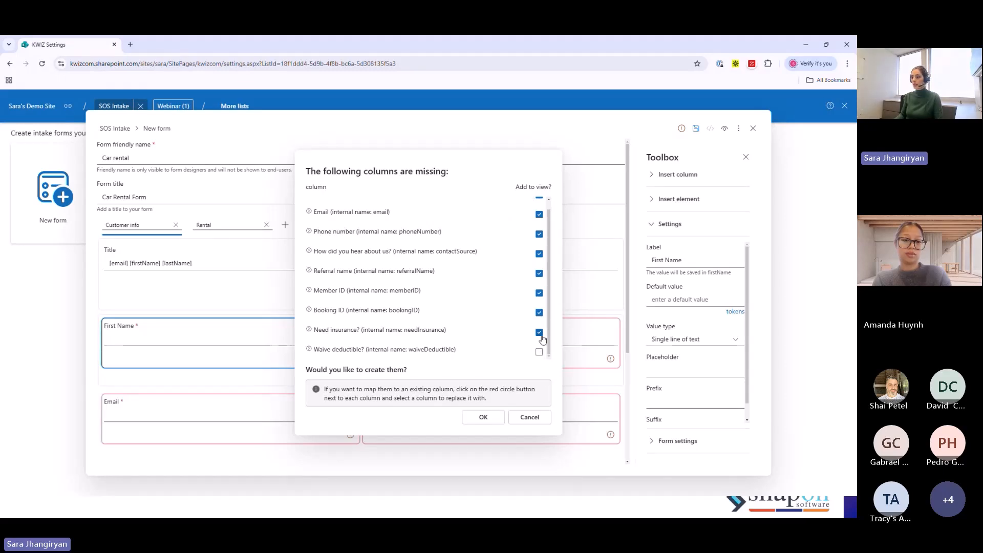
left_click(483, 417)
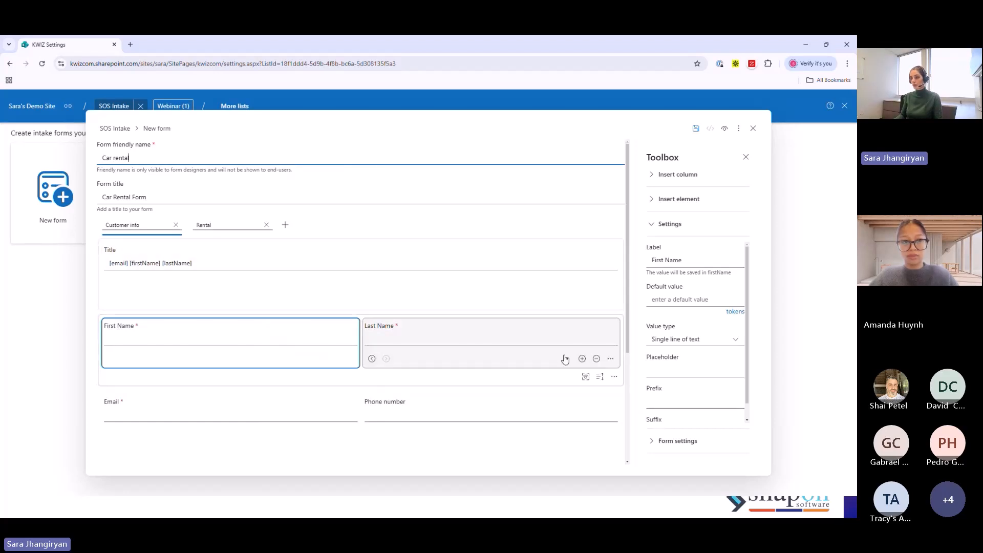
scroll(412, 306, "down", 1)
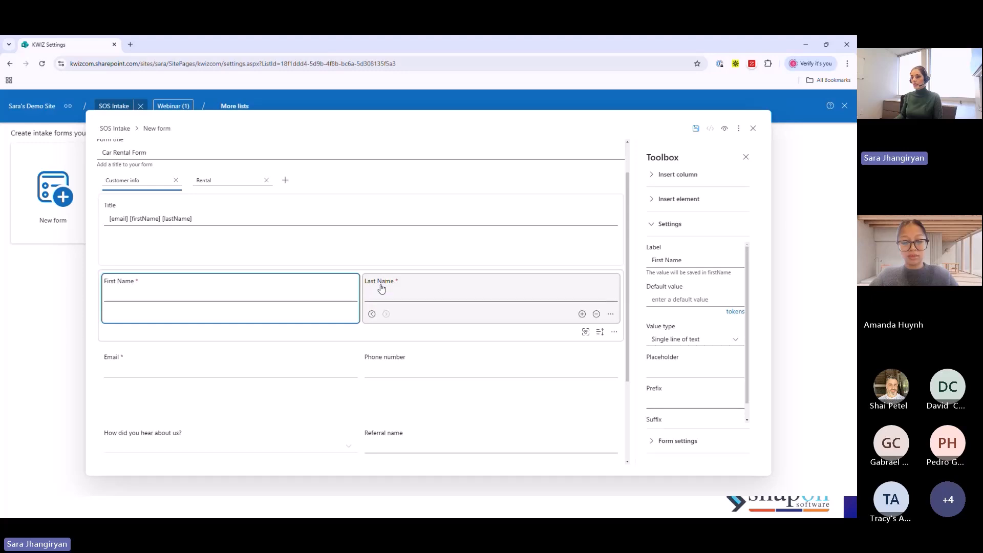
- Try swapping the order of the First Name and Last Name fields, and return them to their original order
left_click_drag(380, 284, 108, 311)
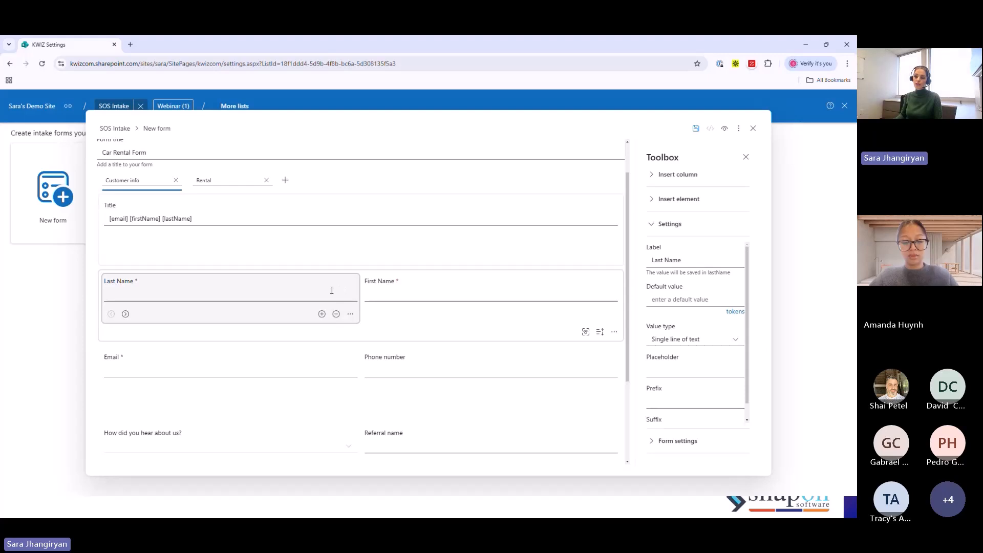
left_click(125, 315)
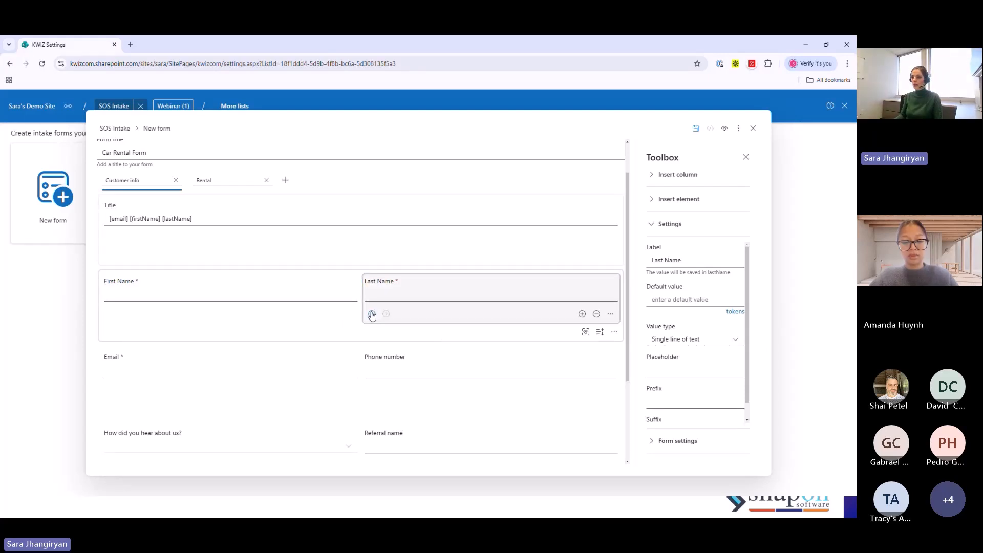
left_click(369, 314)
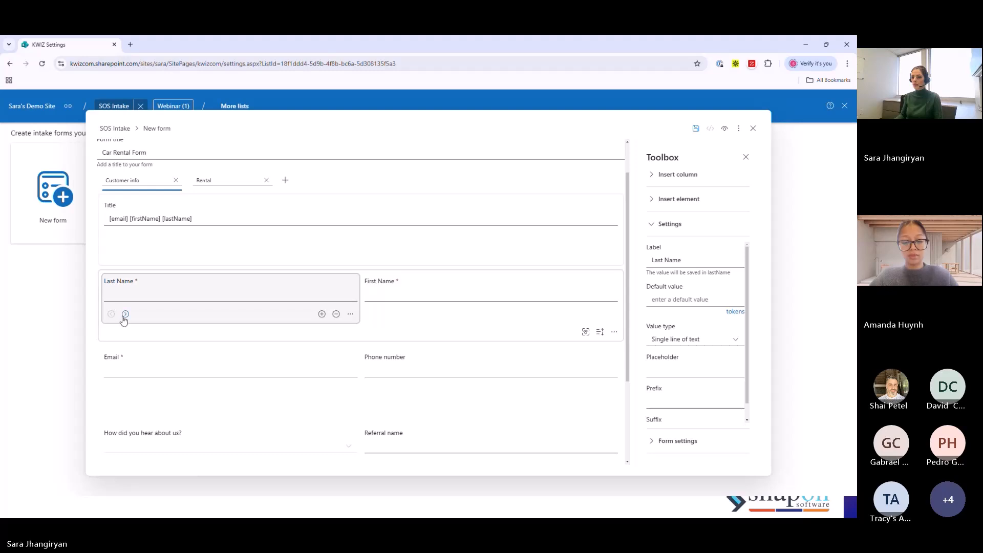
left_click(126, 313)
- Review the Email field's cell options and the columns available for insertion
mouse_move(322, 391)
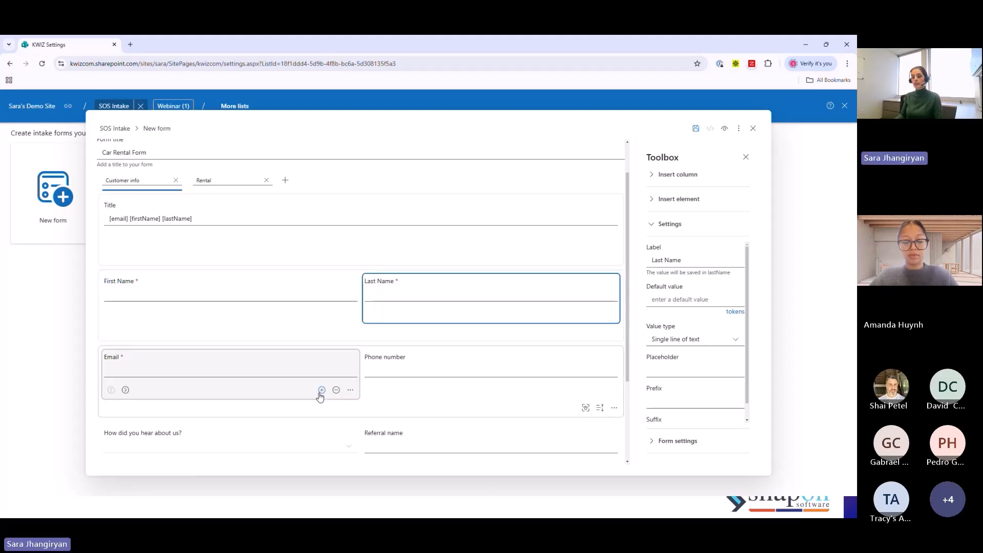
left_click(322, 390)
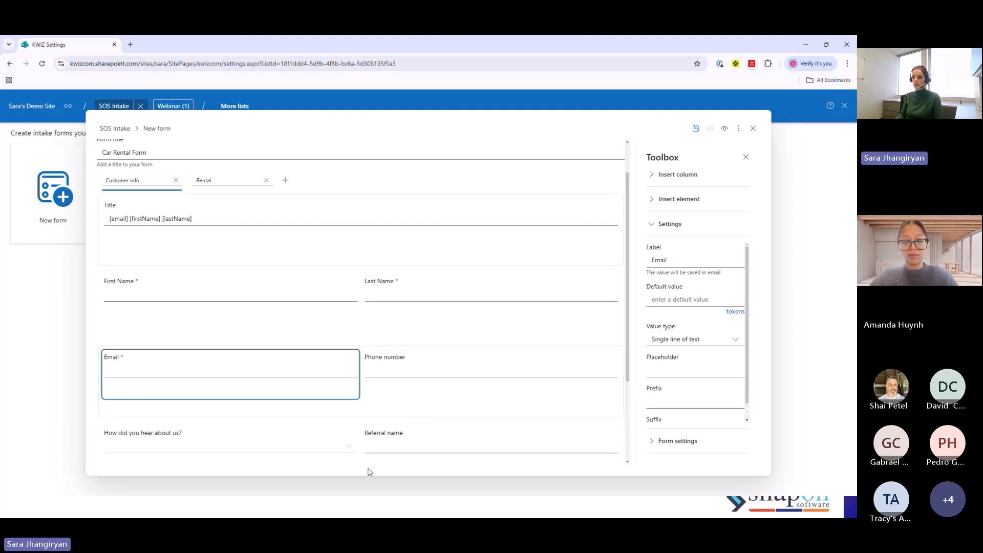
left_click(350, 391)
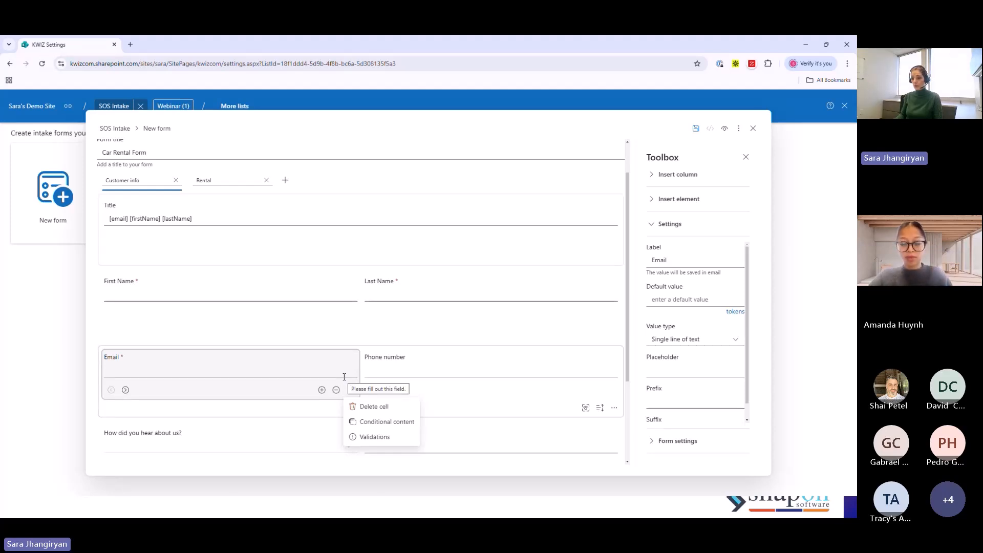
left_click(654, 175)
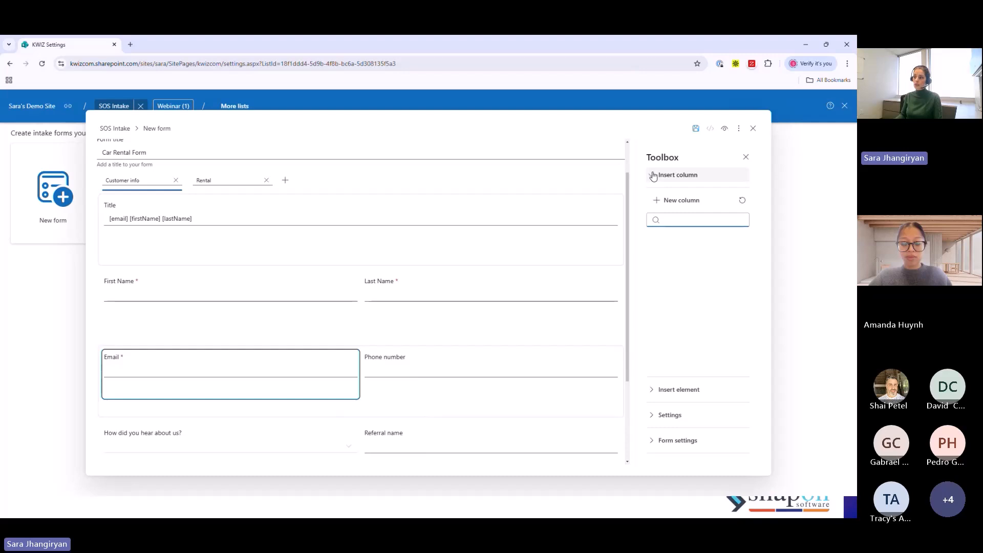
- Add an empty HTML text cell and place it in its own row above the First Name and Last Name fields
left_click(655, 391)
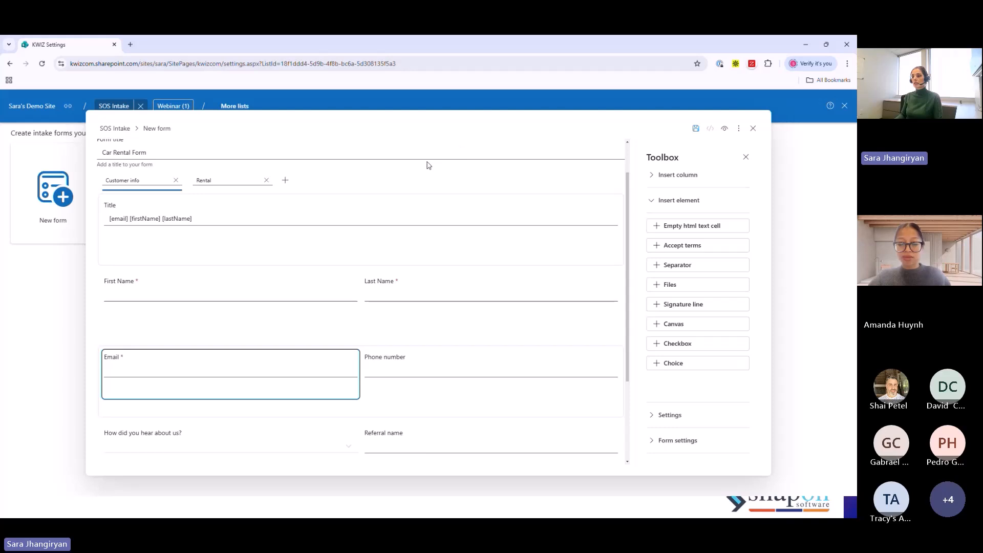
mouse_move(294, 226)
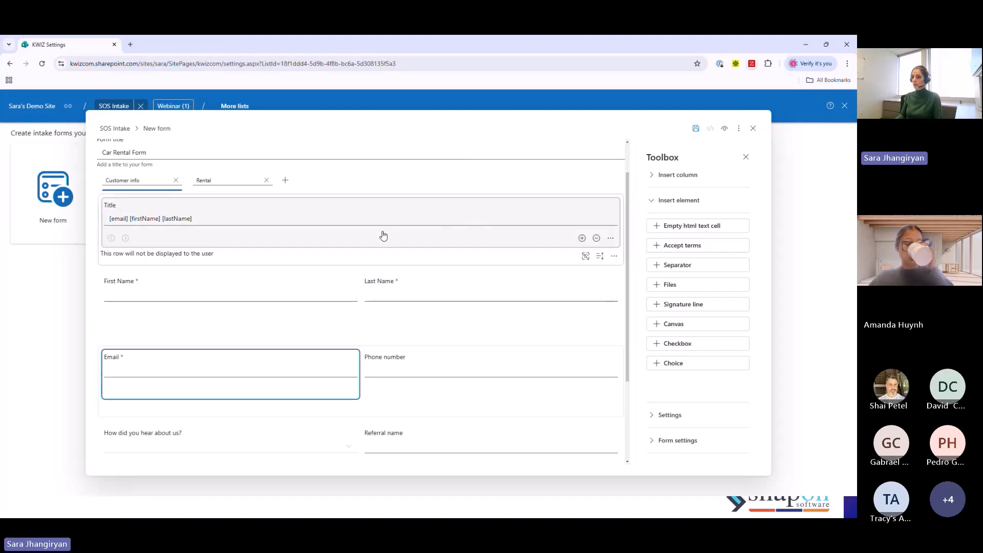
left_click(670, 227)
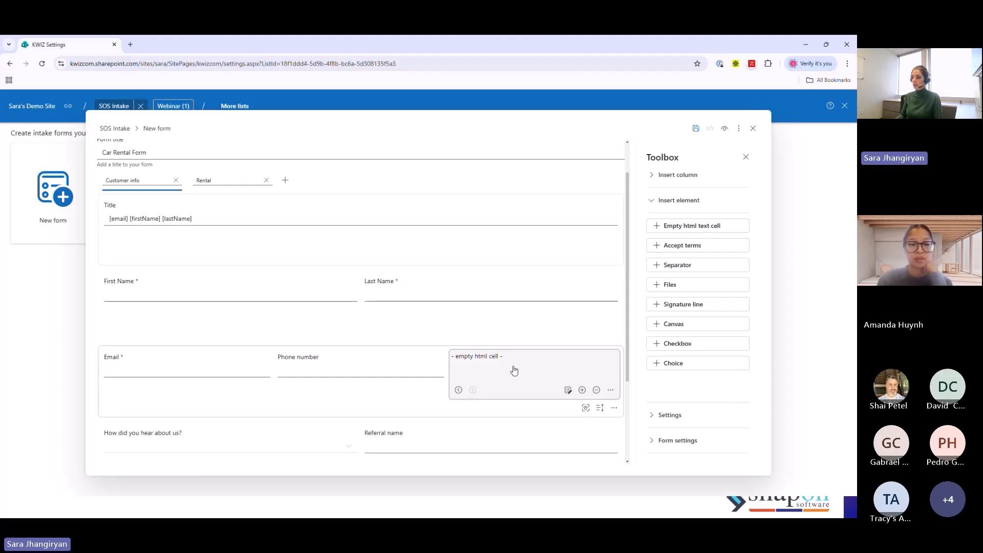
left_click_drag(514, 370, 369, 285)
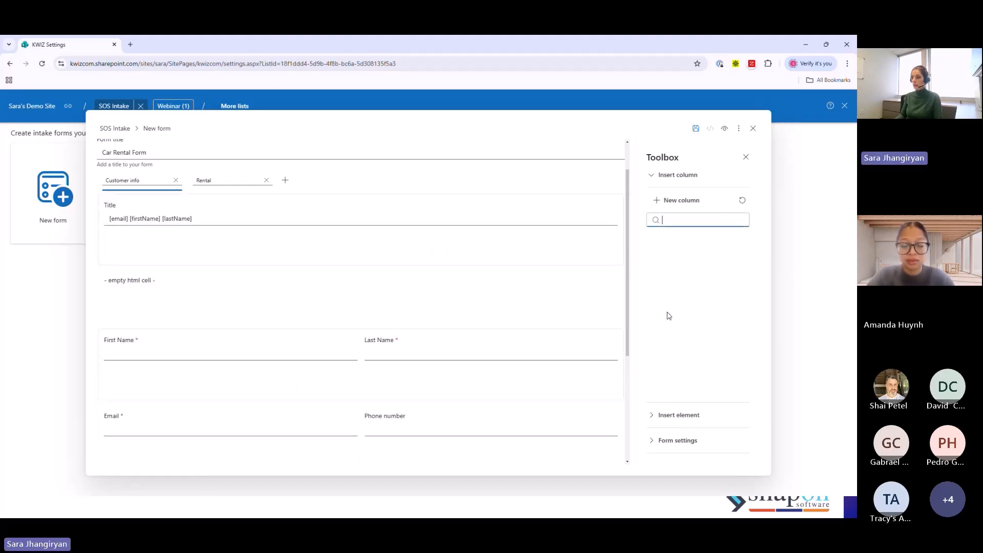
- Insert the image snapon signature.png from the Desktop into the empty HTML cell
left_click(567, 296)
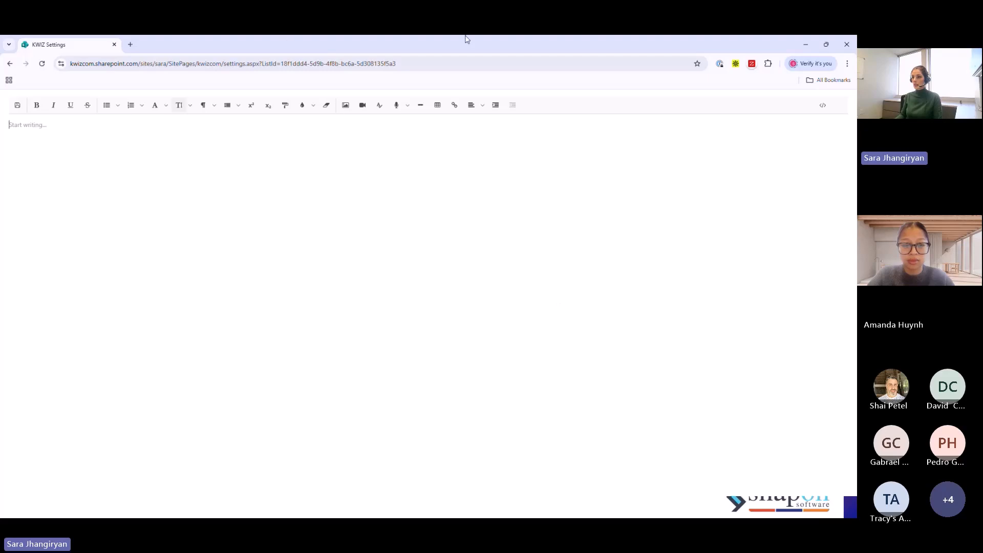
left_click(345, 107)
left_click(376, 165)
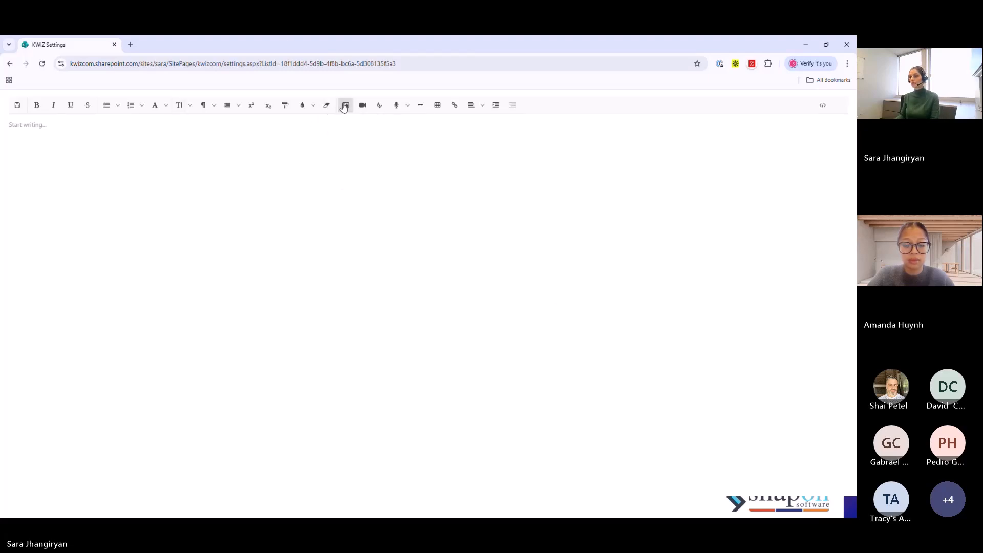
left_click(346, 107)
left_click(362, 164)
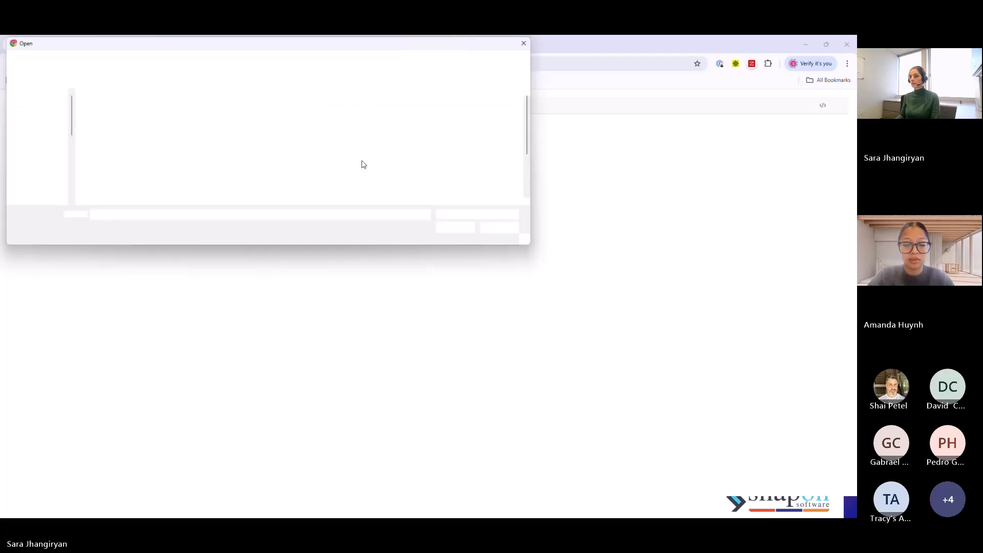
left_click(490, 60)
type("s")
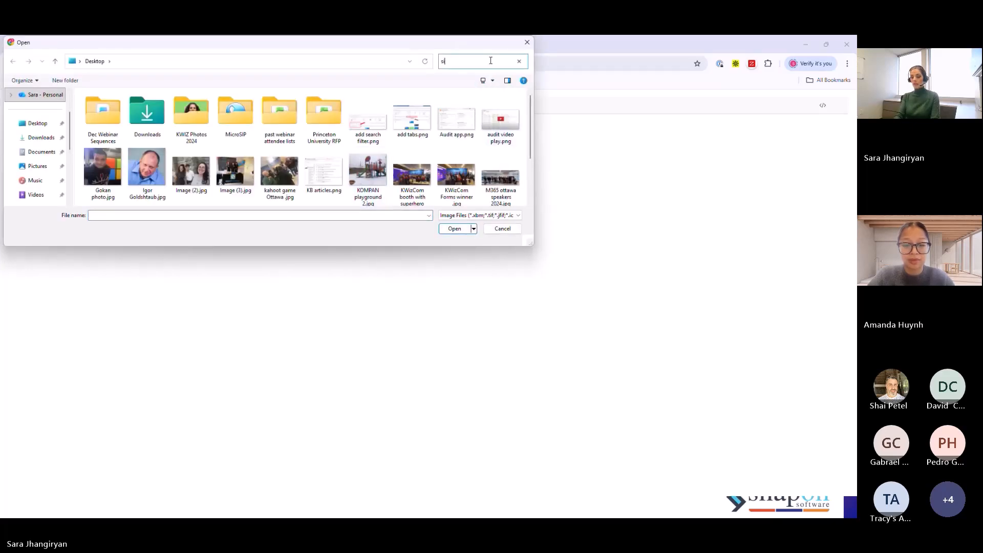
type("ig")
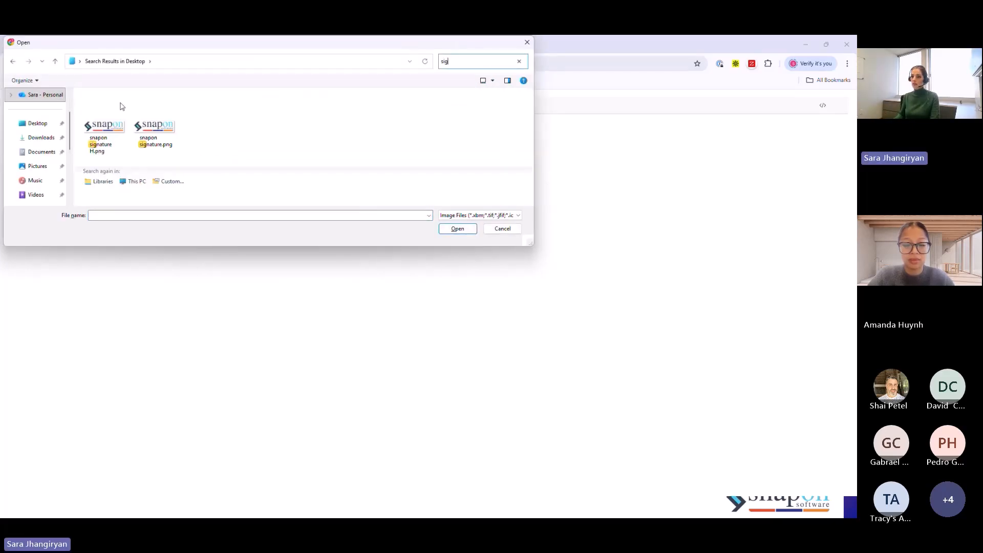
left_click(161, 138)
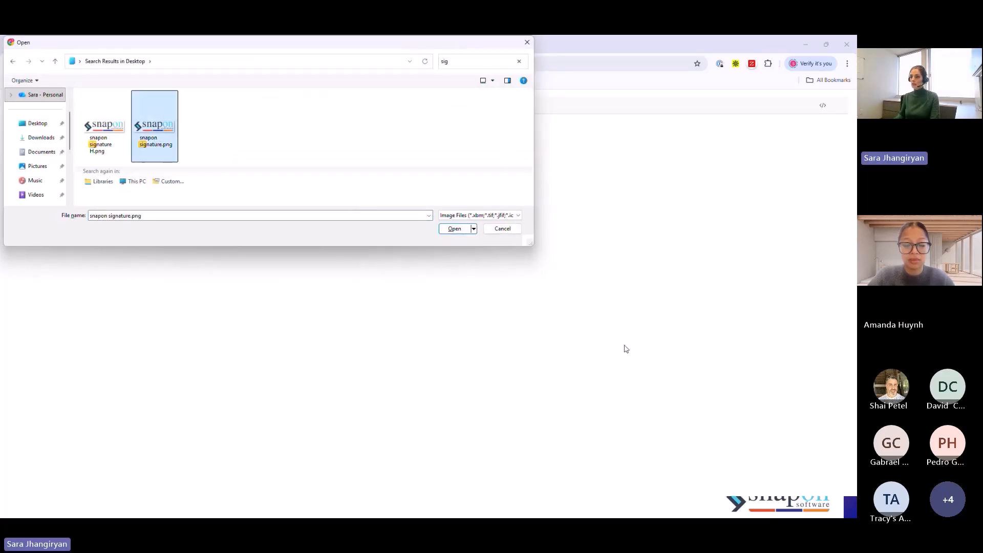
left_click(442, 233)
- Center the logo image and save the HTML cell's content
left_click(82, 148)
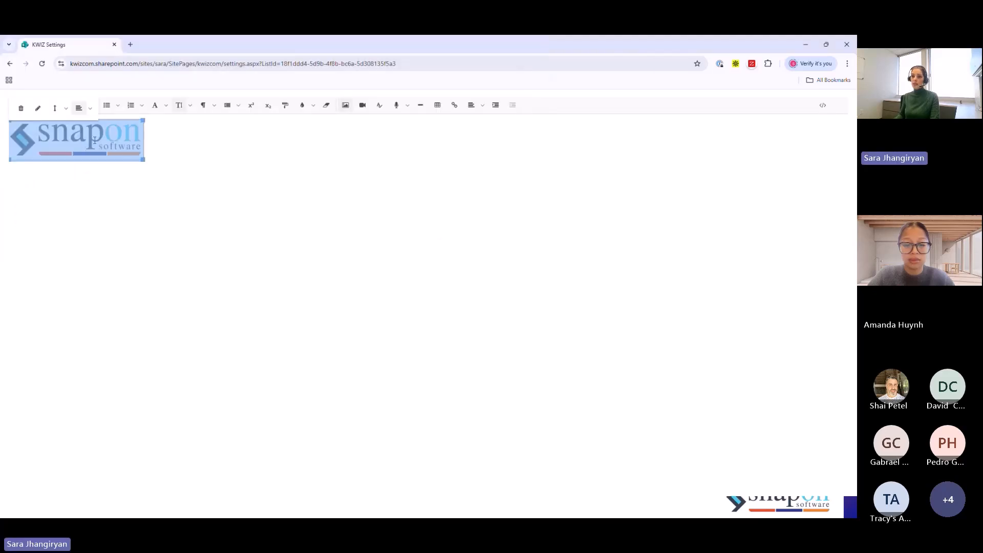
left_click(87, 108)
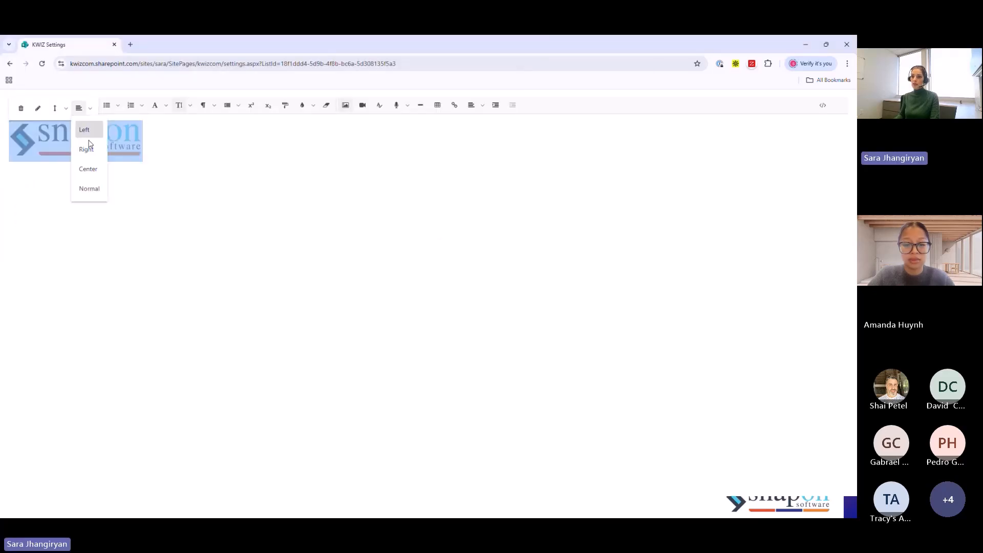
left_click(83, 168)
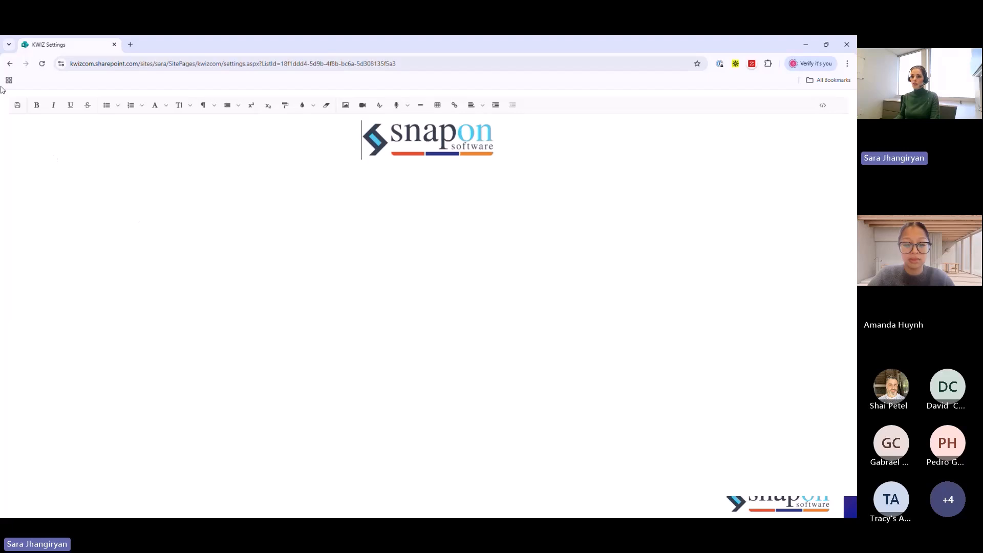
left_click(17, 104)
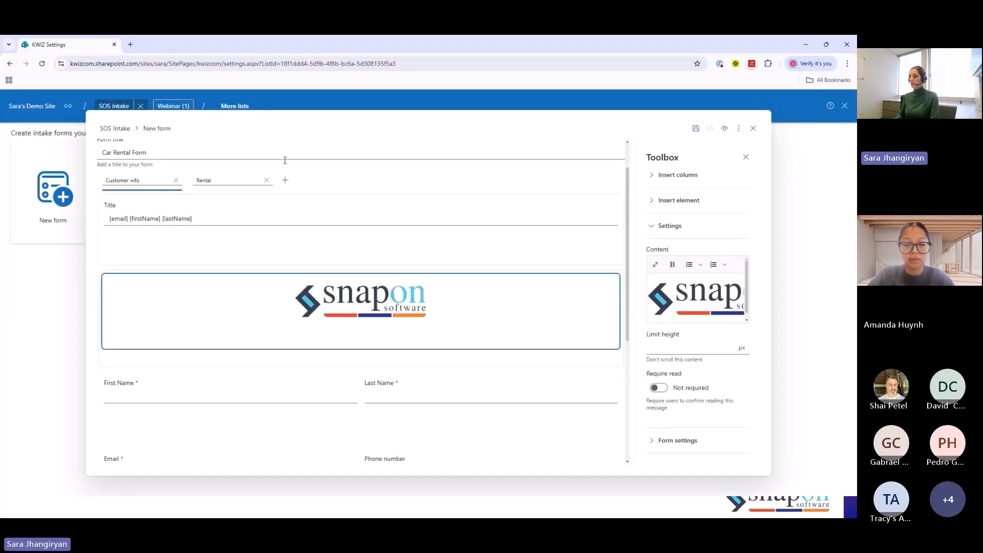
- Preview the form and check its width and theme properties, including the available themes
left_click(723, 129)
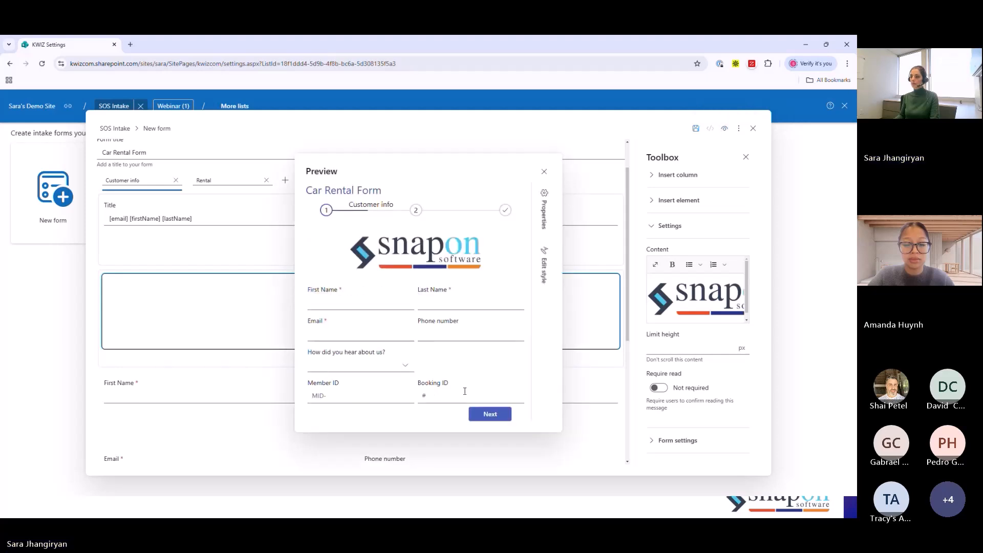
left_click(544, 204)
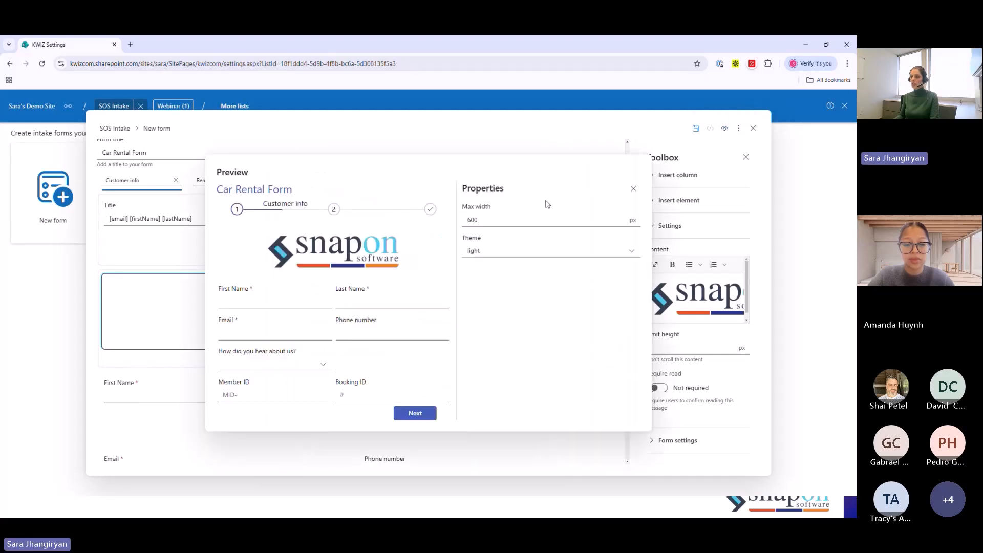
left_click(480, 253)
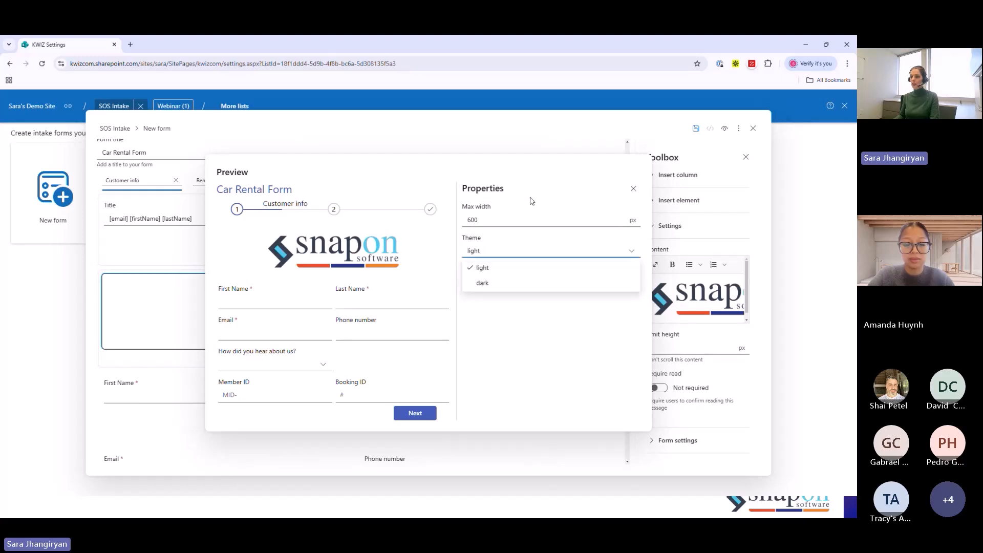
left_click(559, 185)
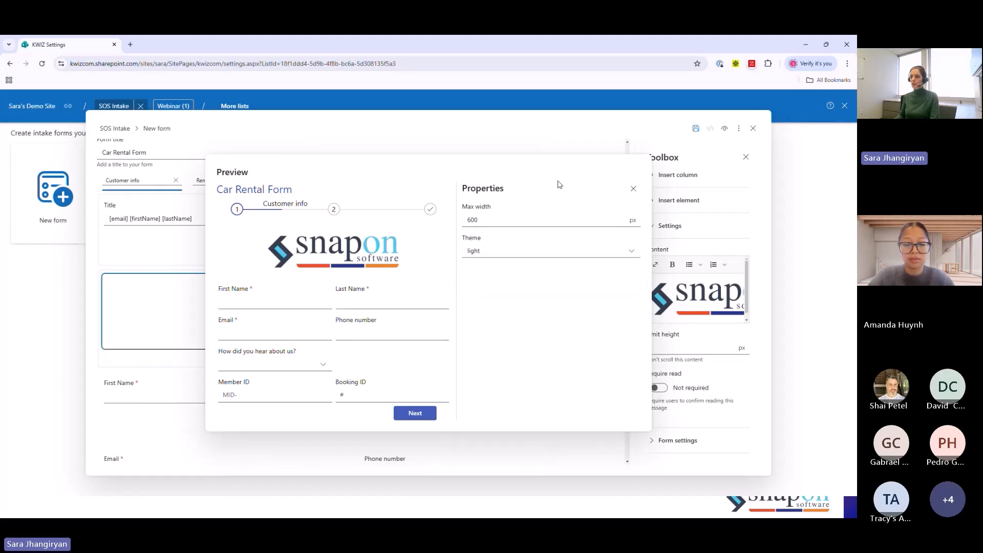
left_click(633, 190)
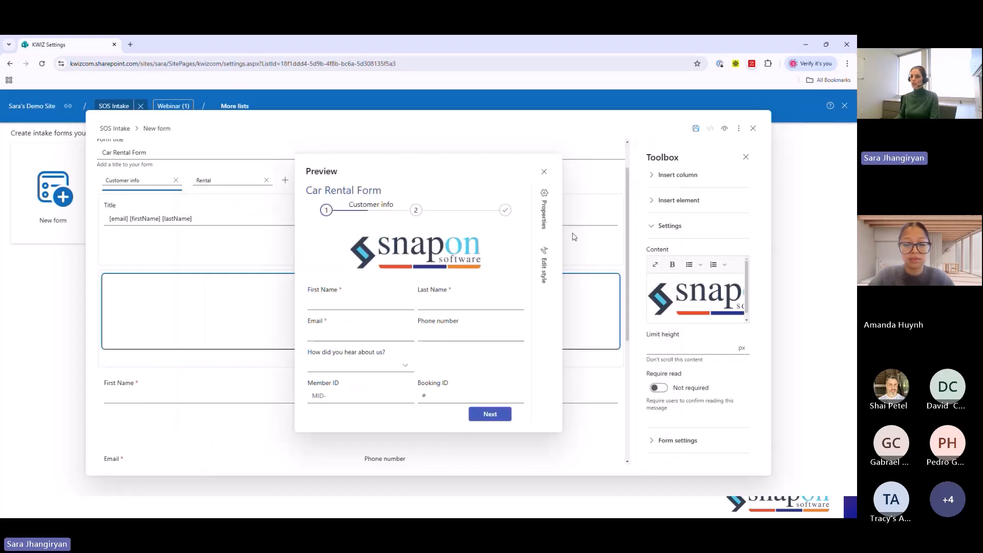
left_click(544, 174)
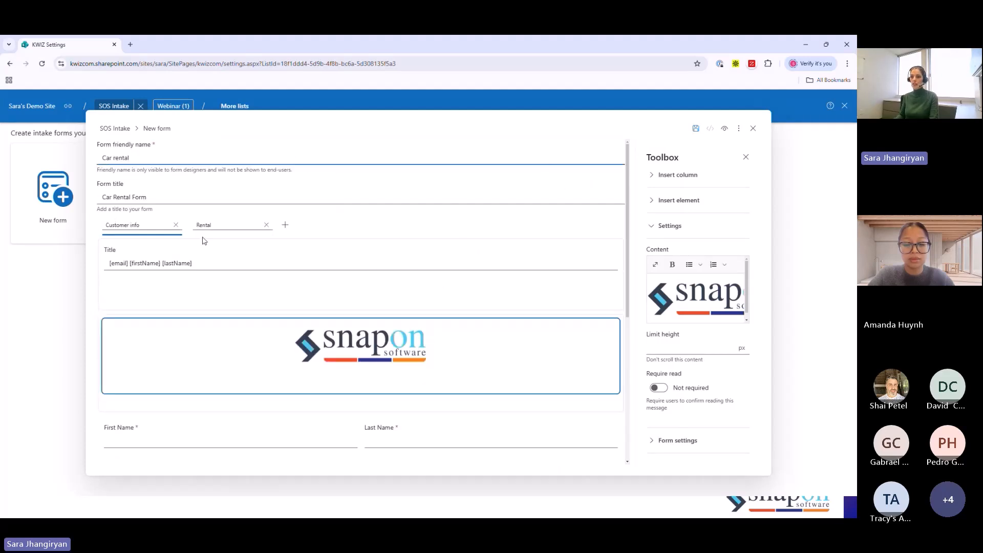
- Add a third step to the form after Rental and name it Signature
left_click(226, 228)
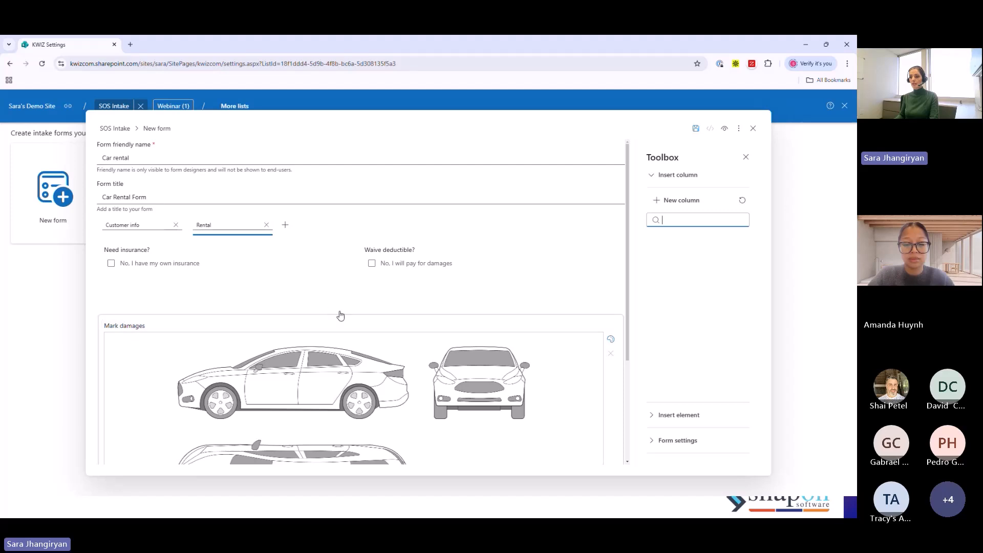
left_click(286, 226)
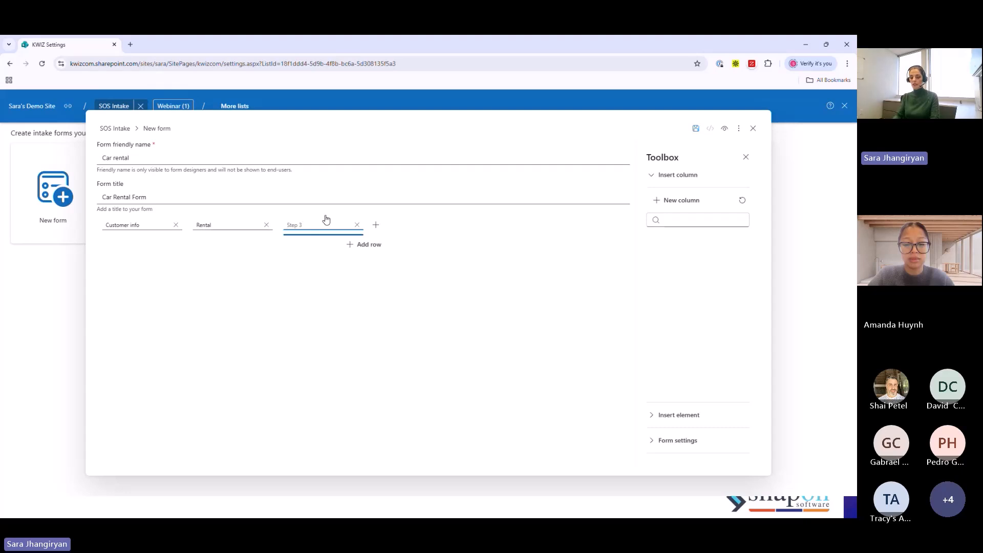
type("Signature")
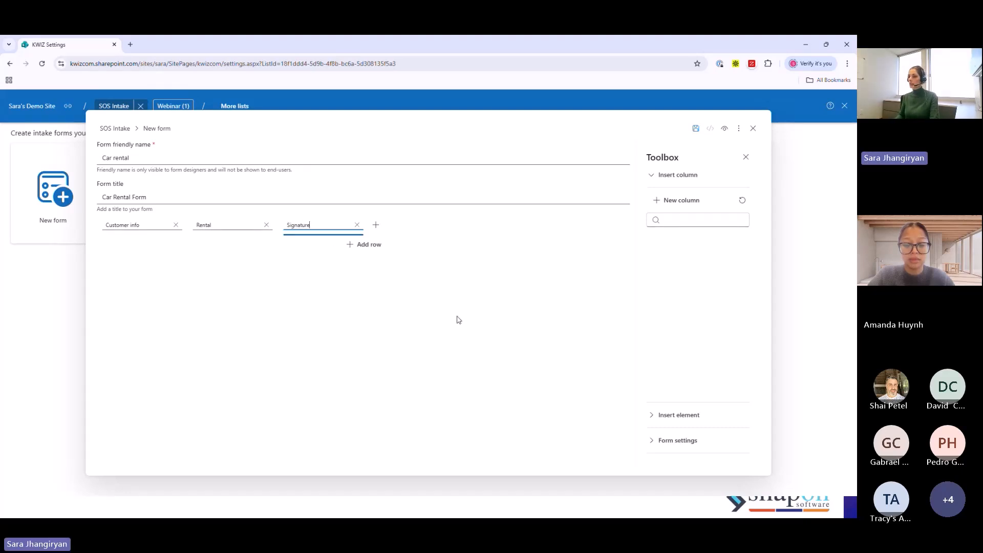
- Add an Accept terms element and a Signature line to the Signature step, and preview the form
left_click(660, 414)
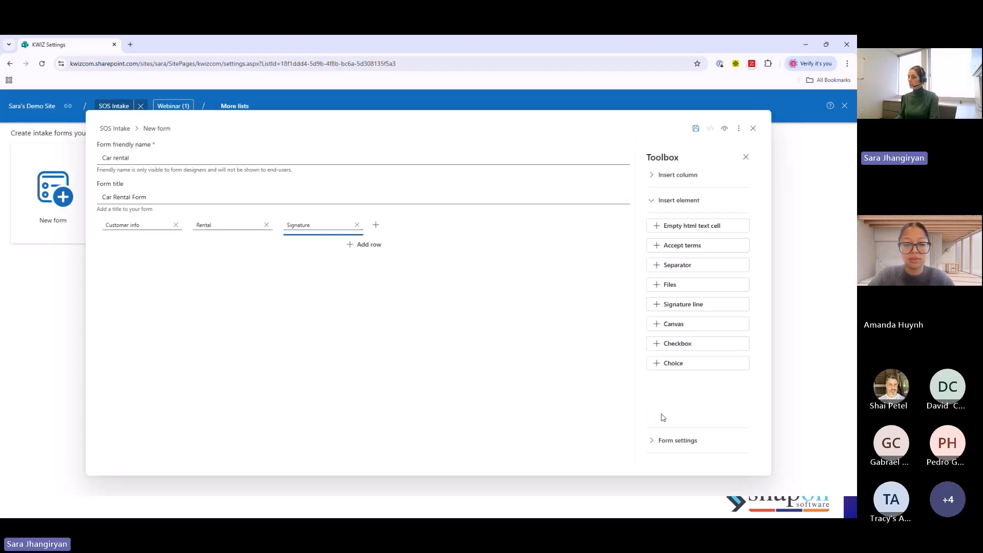
left_click(699, 250)
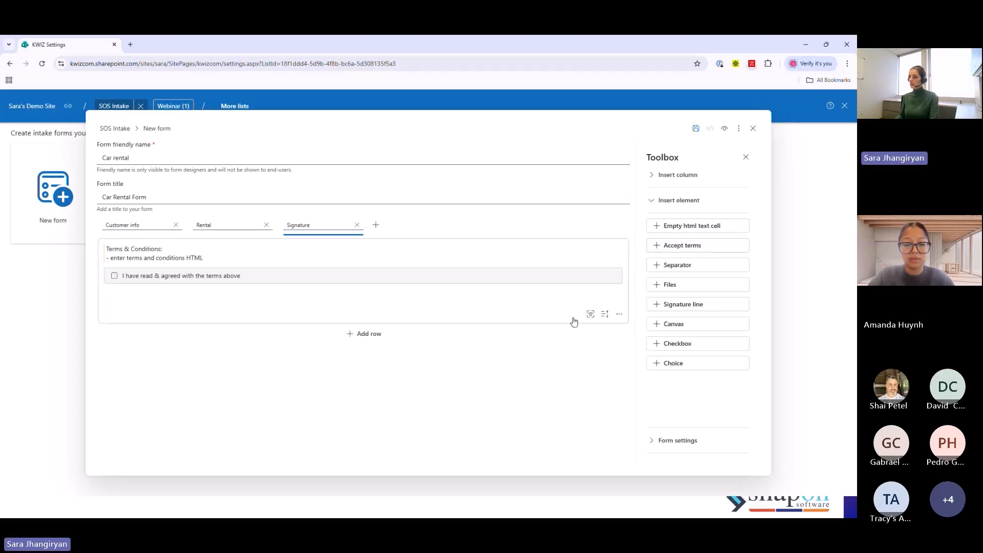
left_click(697, 305)
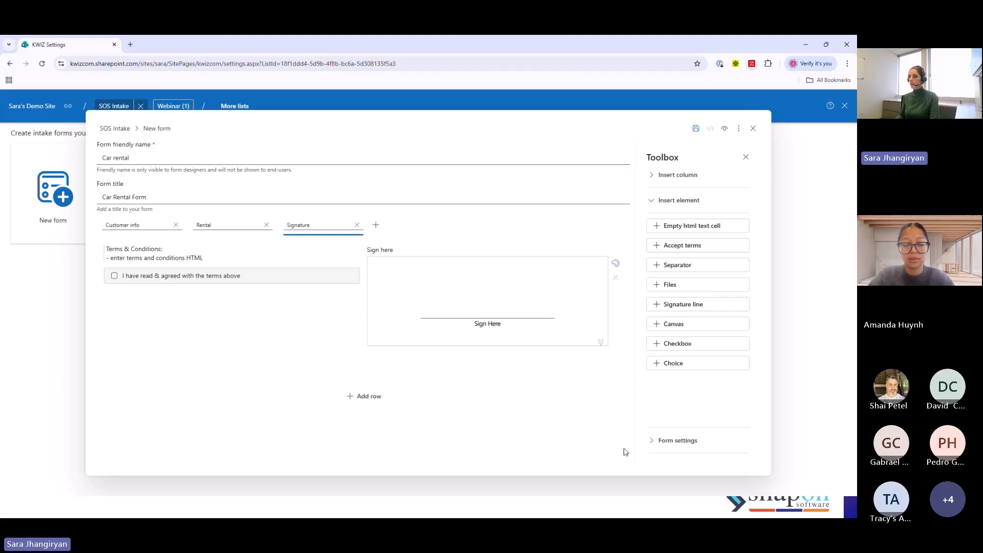
left_click(723, 130)
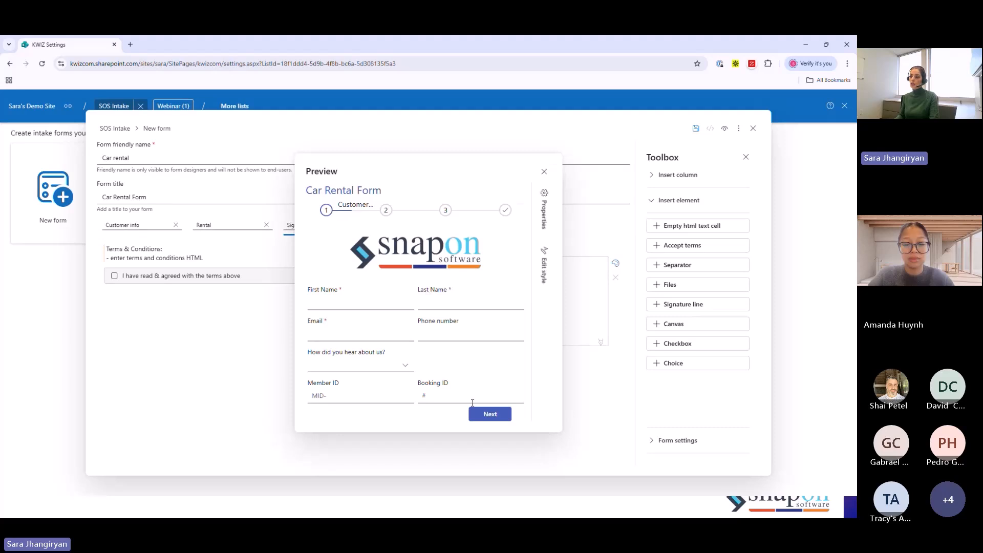
left_click(544, 170)
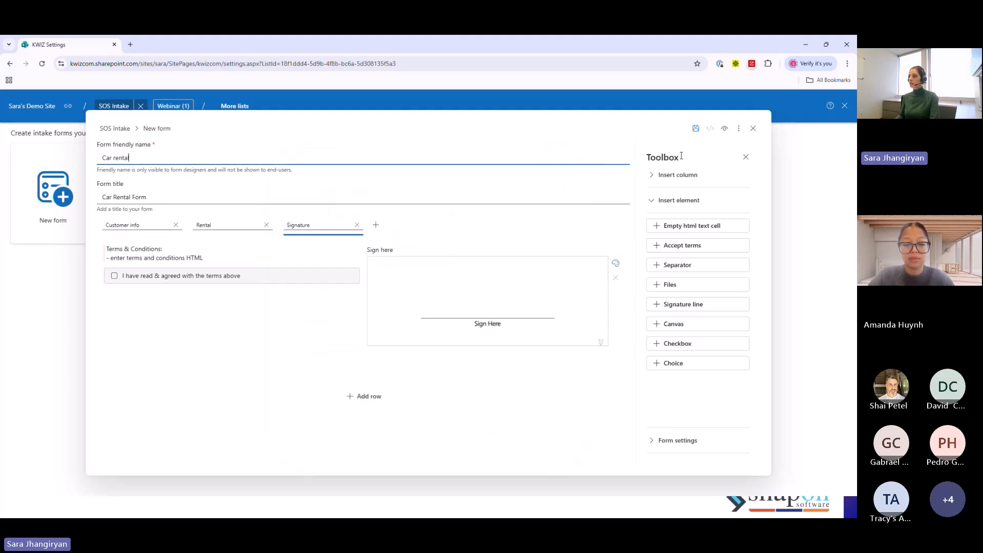
- Save the Car rental form and host it in the United States location
left_click(694, 130)
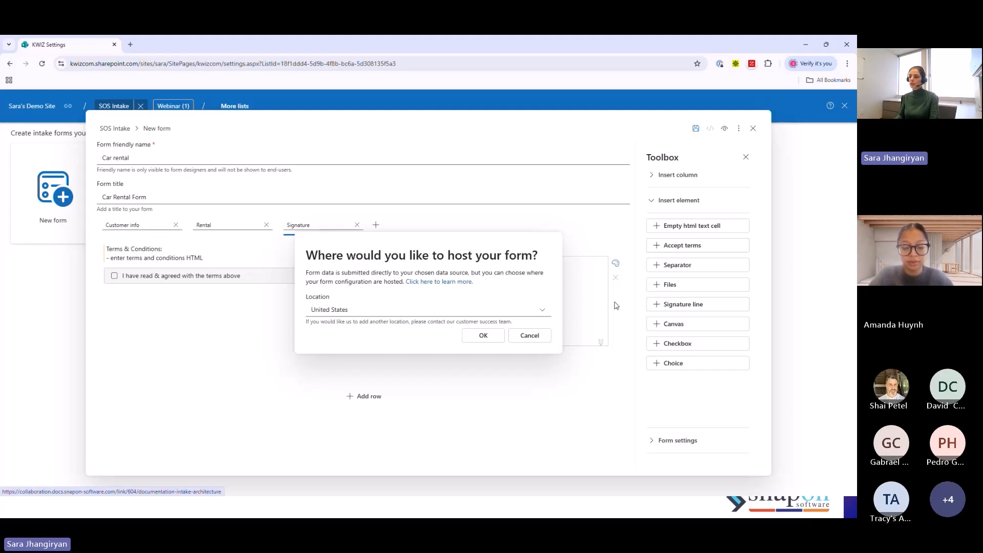
left_click(540, 309)
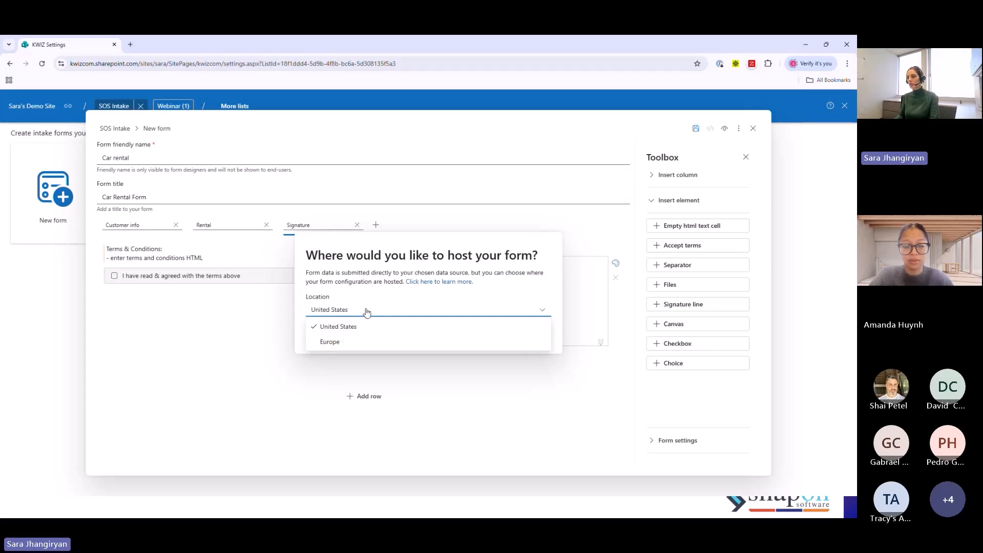
left_click(403, 313)
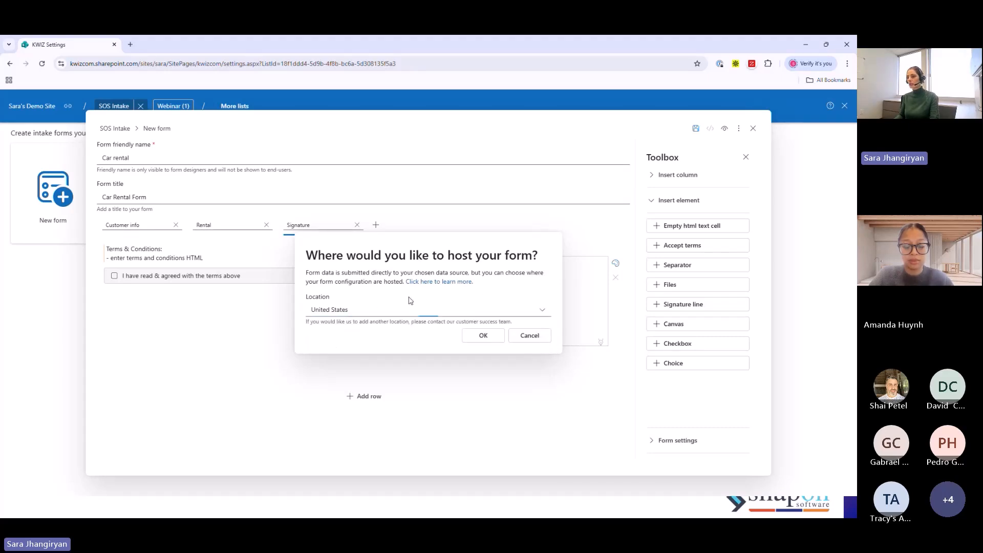
left_click(410, 311)
left_click(343, 327)
left_click(484, 335)
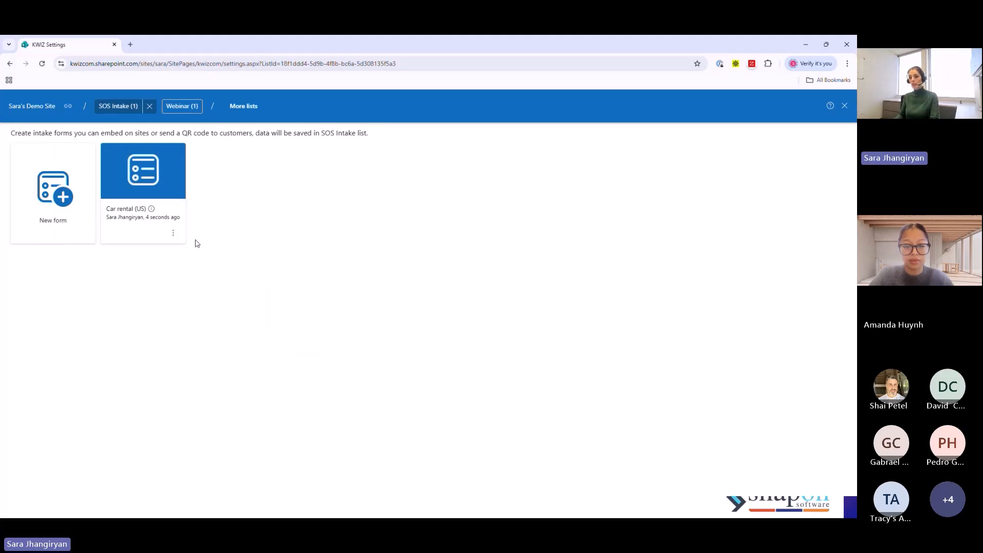
- Check the saved Car rental form's available actions and preview the form
left_click(174, 234)
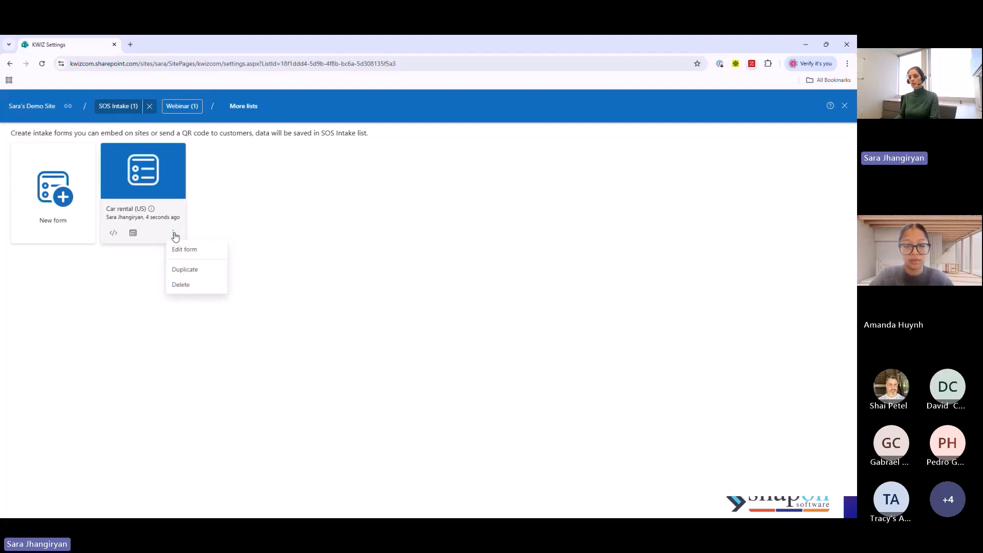
left_click(169, 306)
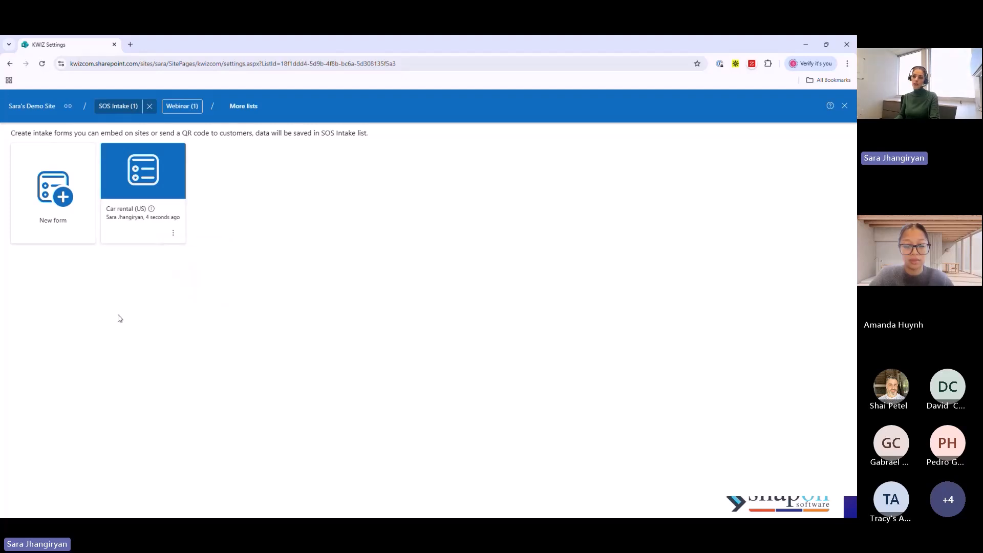
left_click(132, 232)
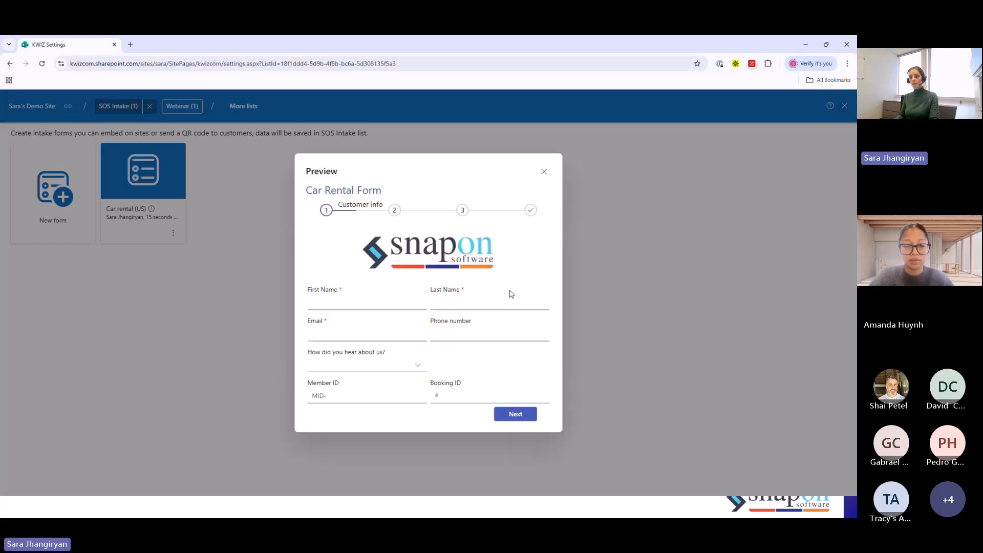
left_click(544, 173)
- Open the Car rental form's share link in its own page to view the public form full screen, and close that page
left_click(113, 234)
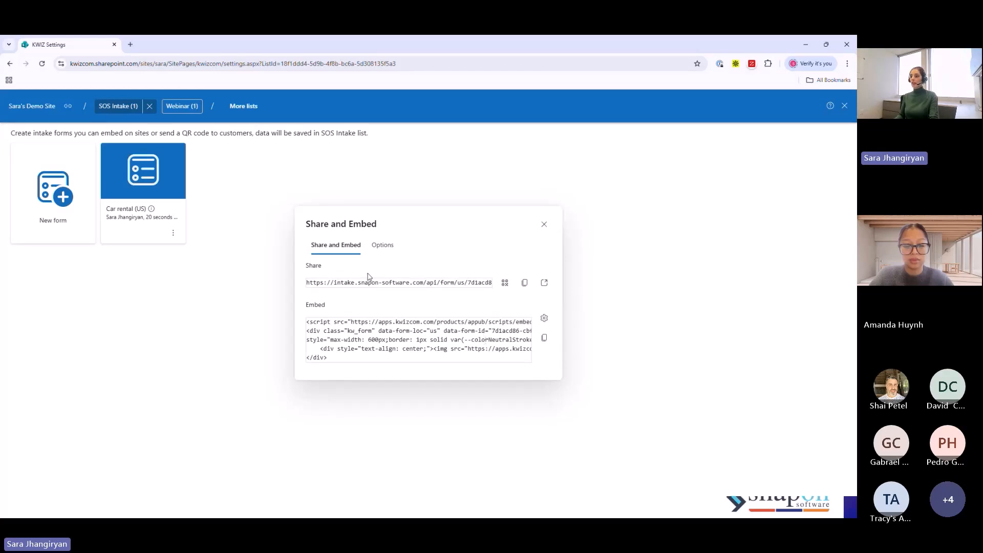
left_click(544, 283)
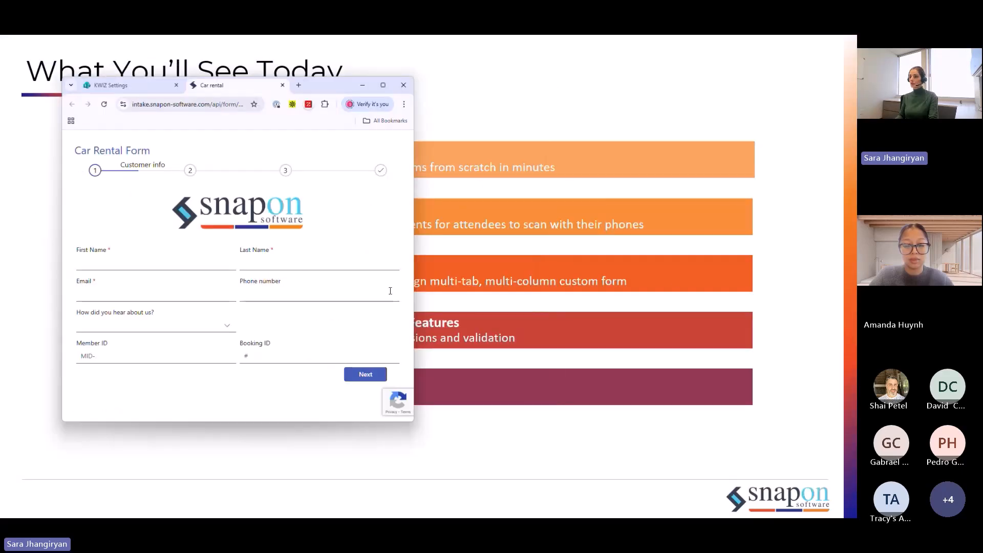
left_click_drag(415, 282, 423, 333)
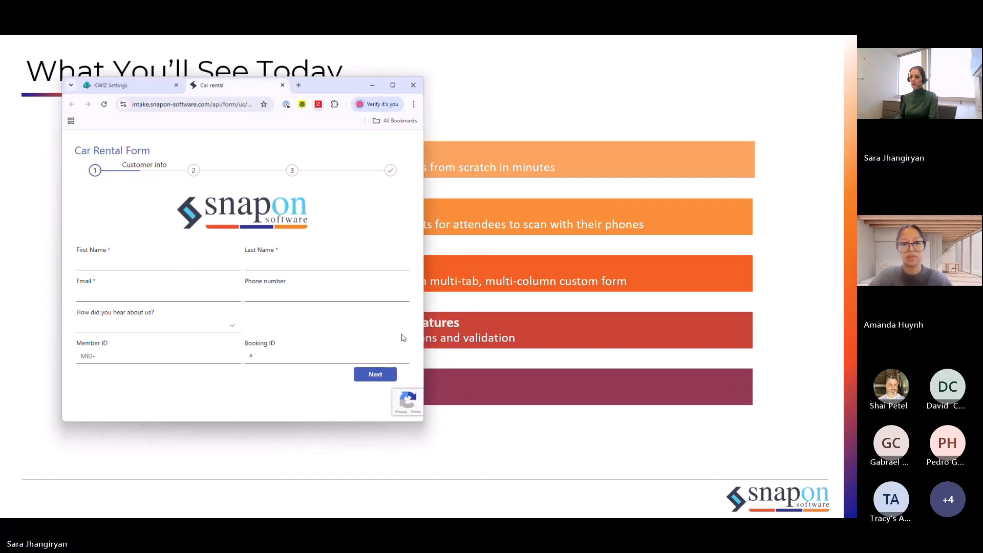
left_click(398, 87)
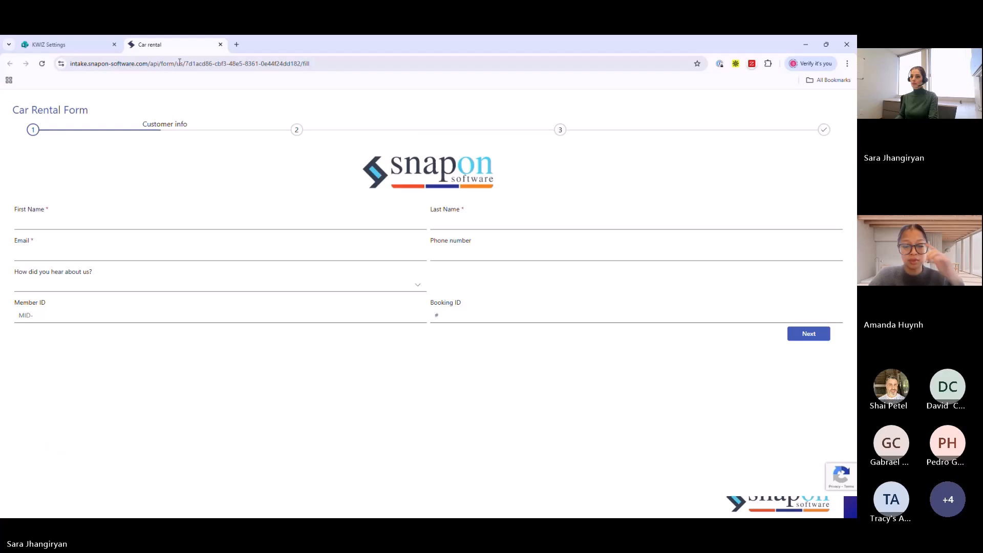
left_click(221, 45)
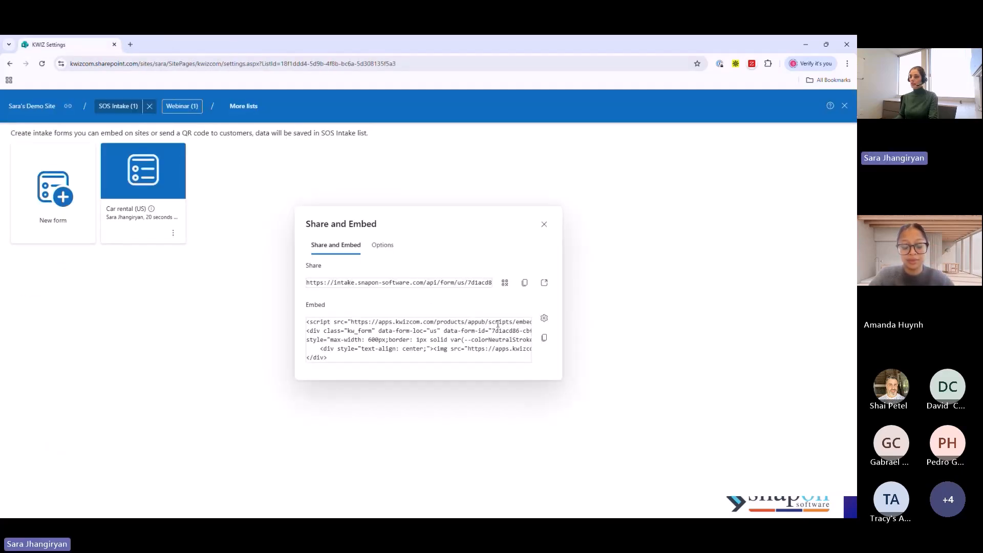
- Show the QR code for the Car rental form's full page URL, and close the sharing options
left_click(504, 284)
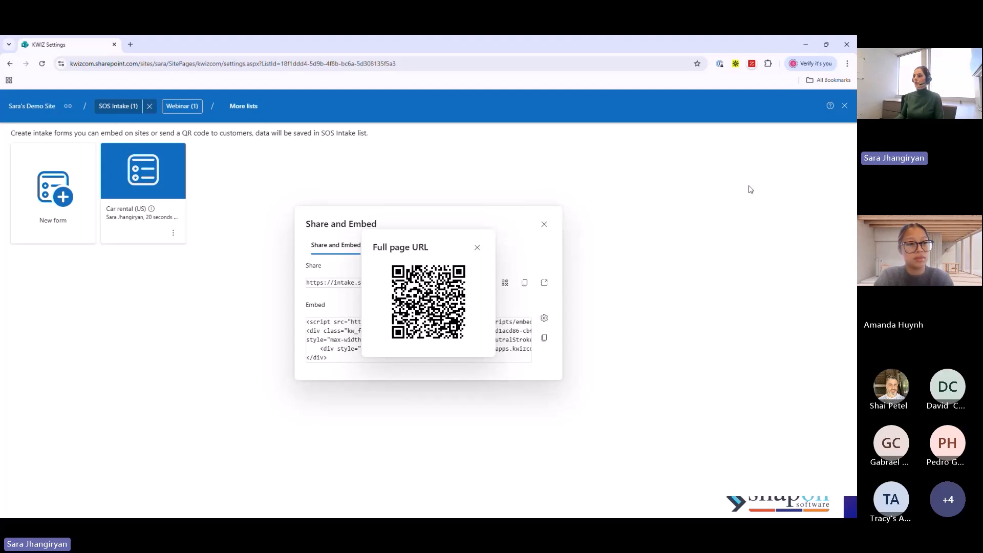
left_click(477, 248)
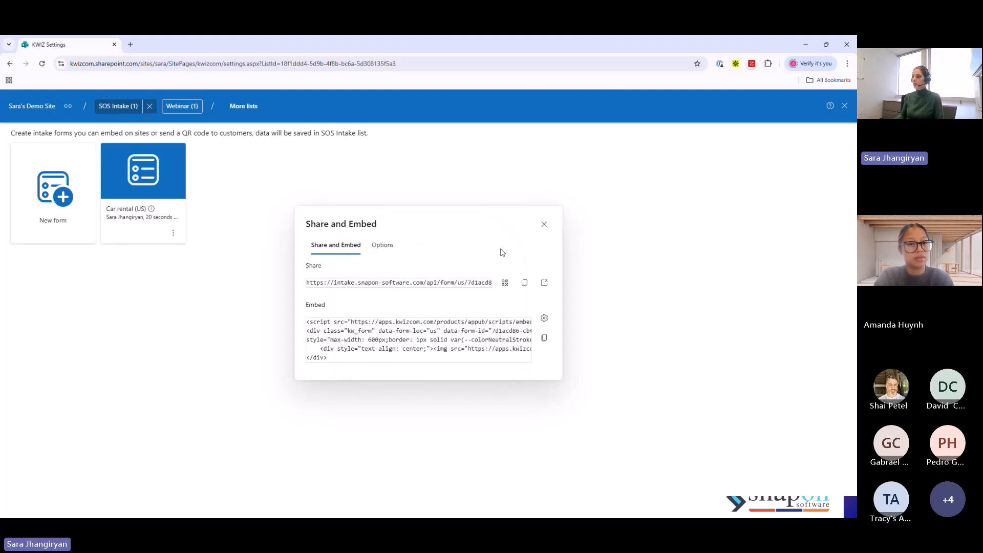
left_click(544, 225)
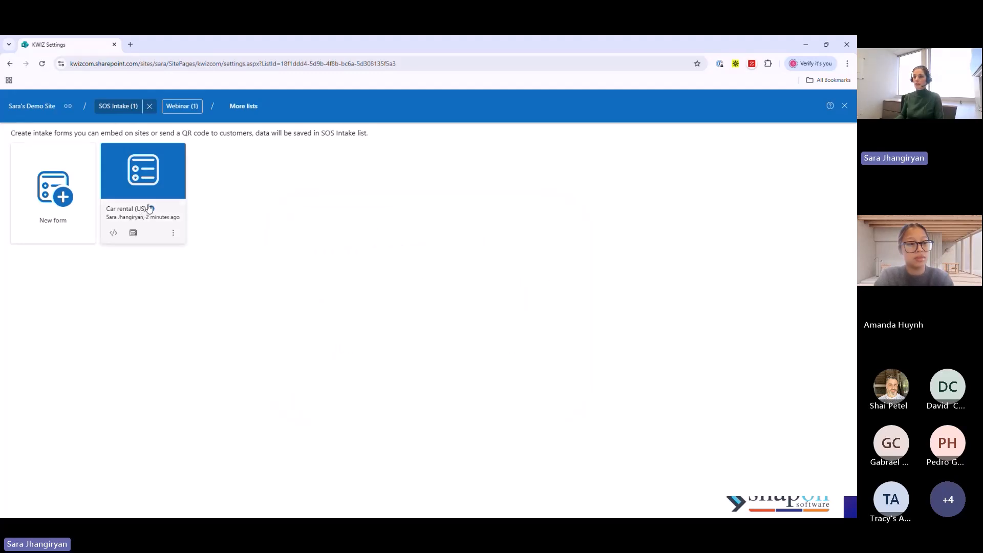
- Return to the SOS Intake list and open the submitted item to review its field values and attachments
left_click(844, 105)
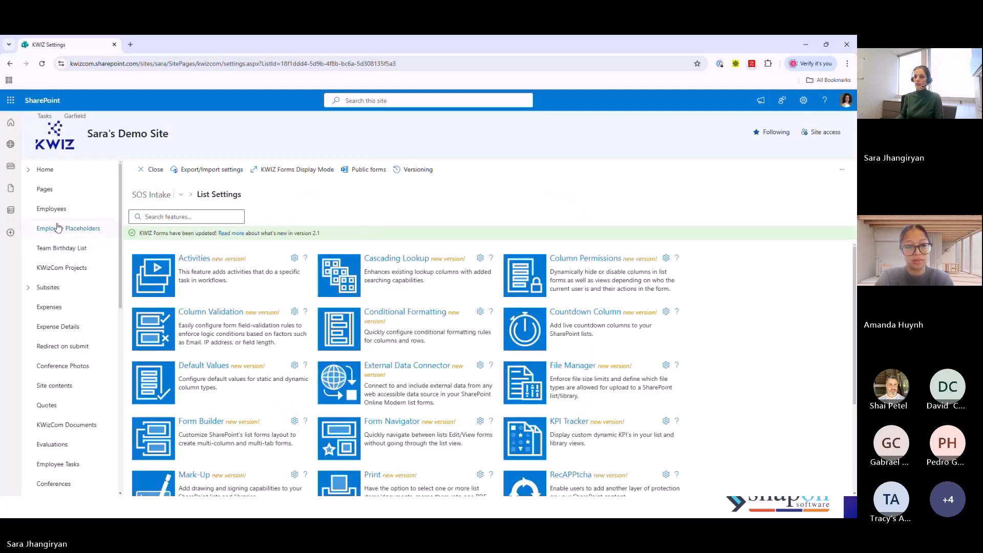
left_click(155, 175)
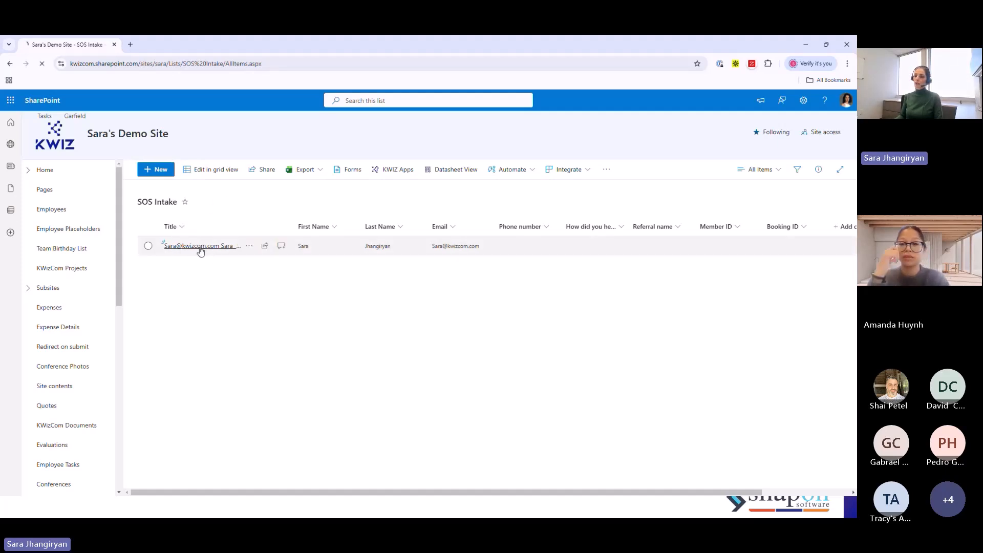
left_click(200, 248)
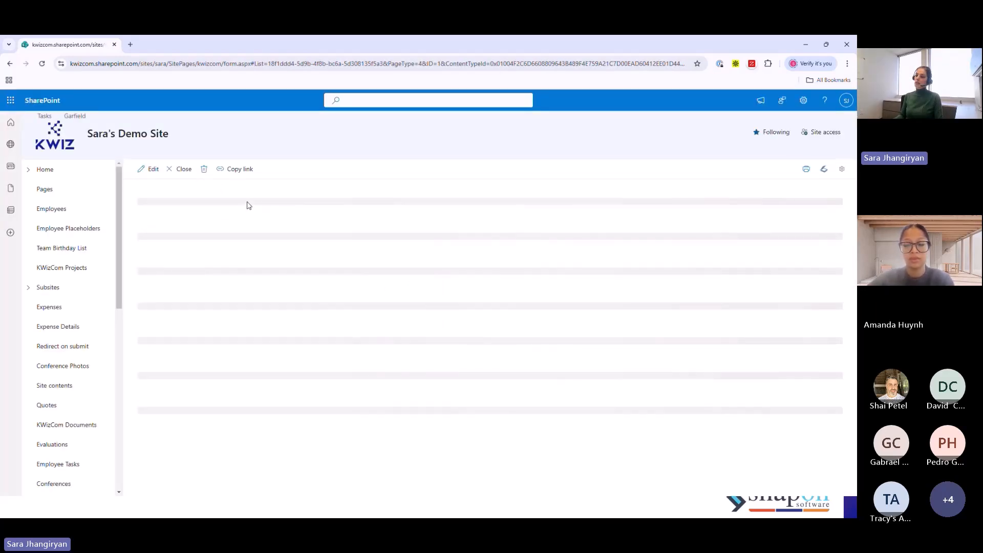
scroll(286, 285, "down", 1)
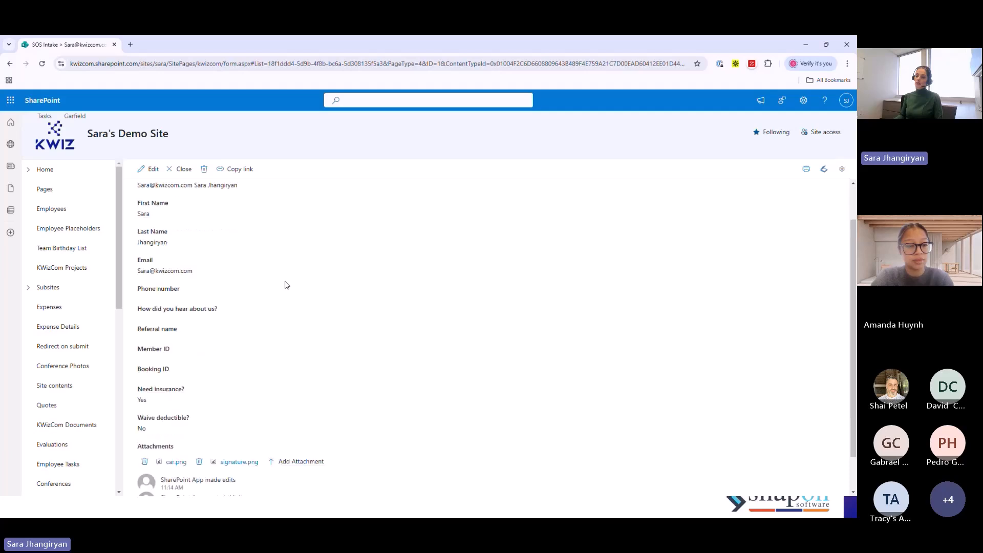
scroll(286, 285, "up", 1)
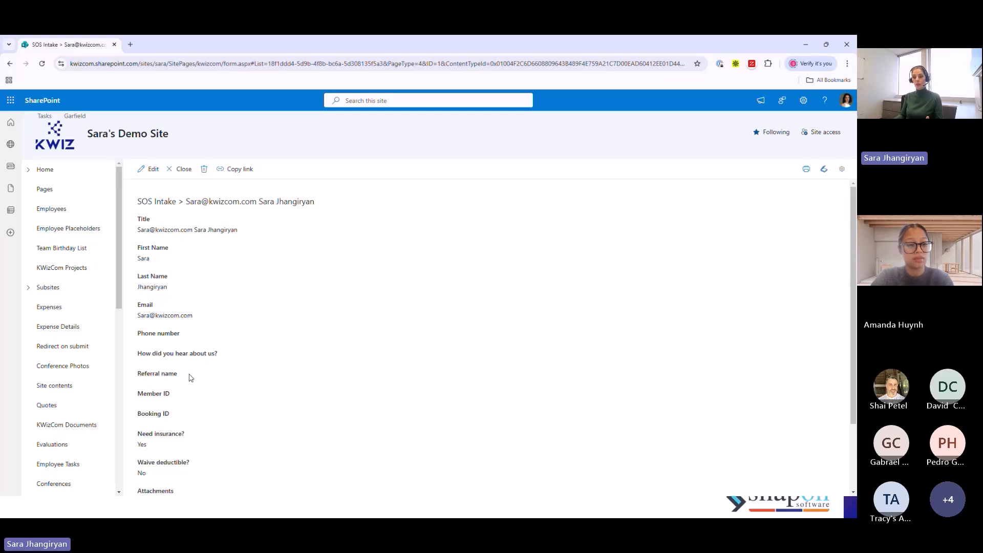
- Open the submitted item for editing and set How did you hear about us? to Event
left_click(149, 169)
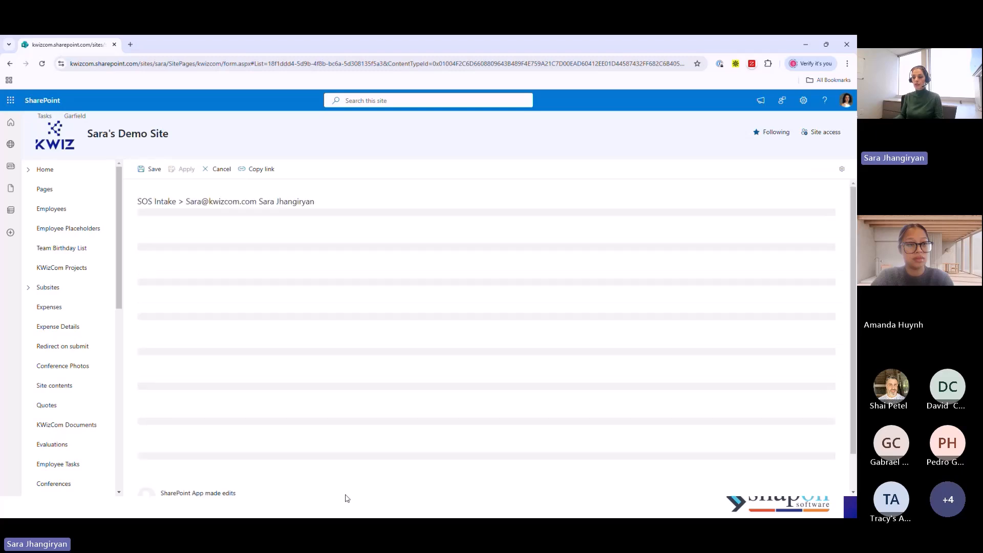
scroll(292, 397, "down", 1)
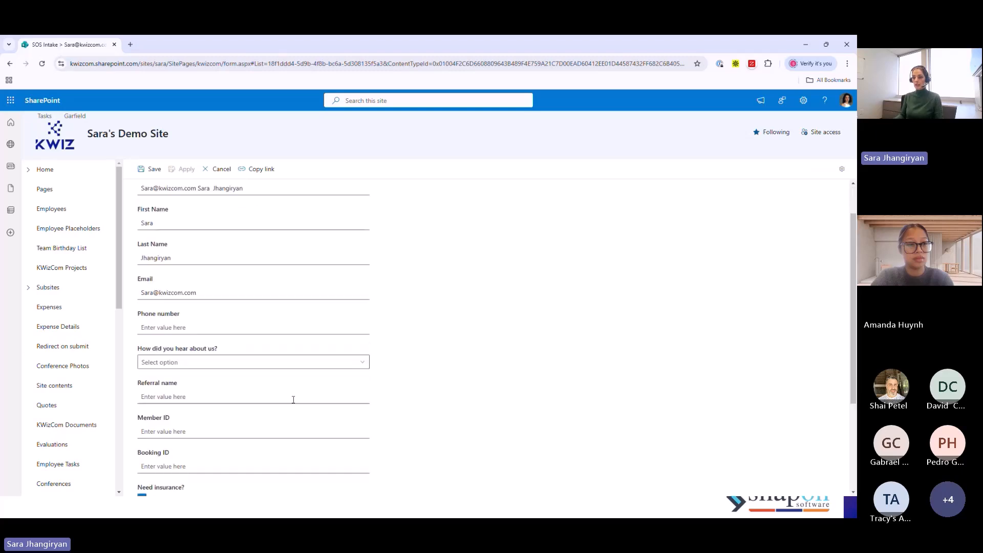
left_click(244, 363)
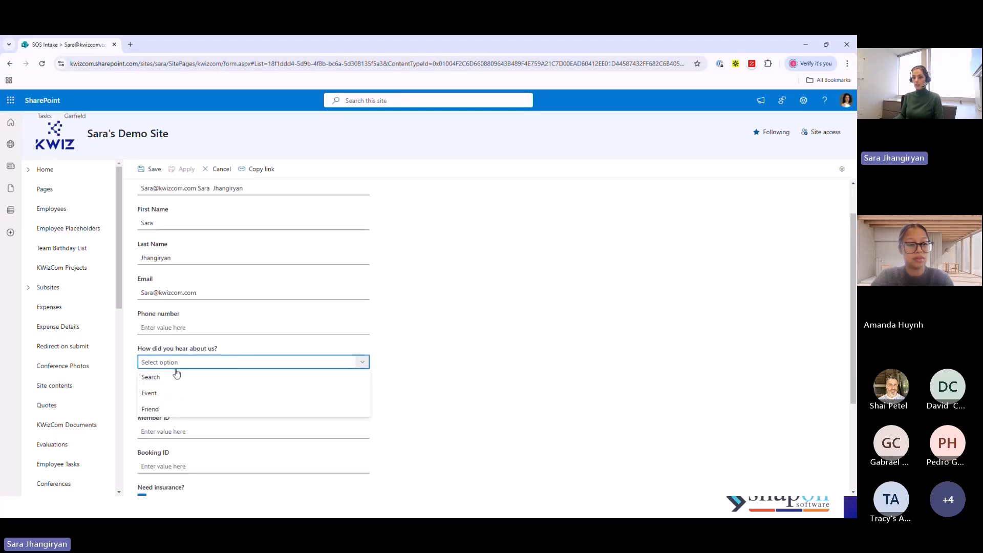
left_click(151, 410)
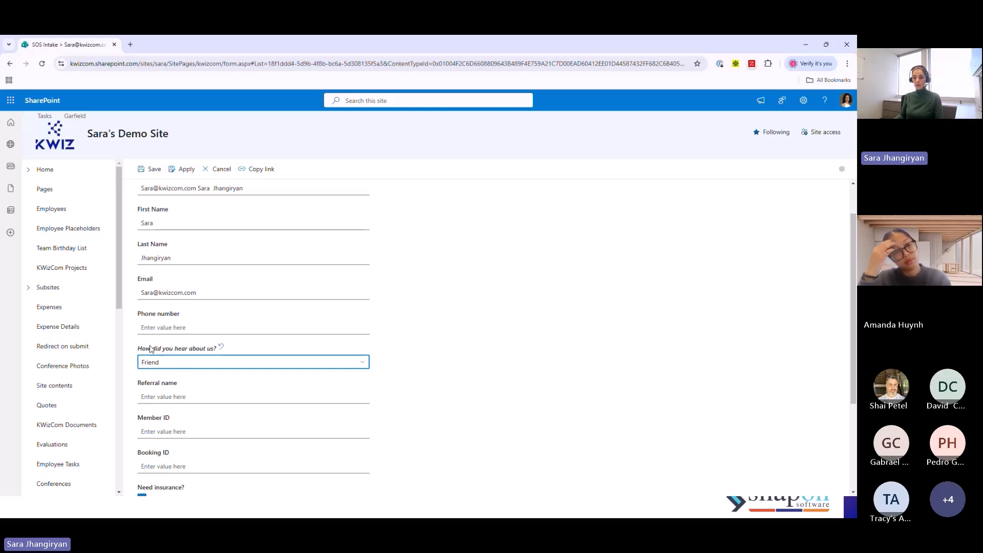
left_click(189, 361)
left_click(169, 393)
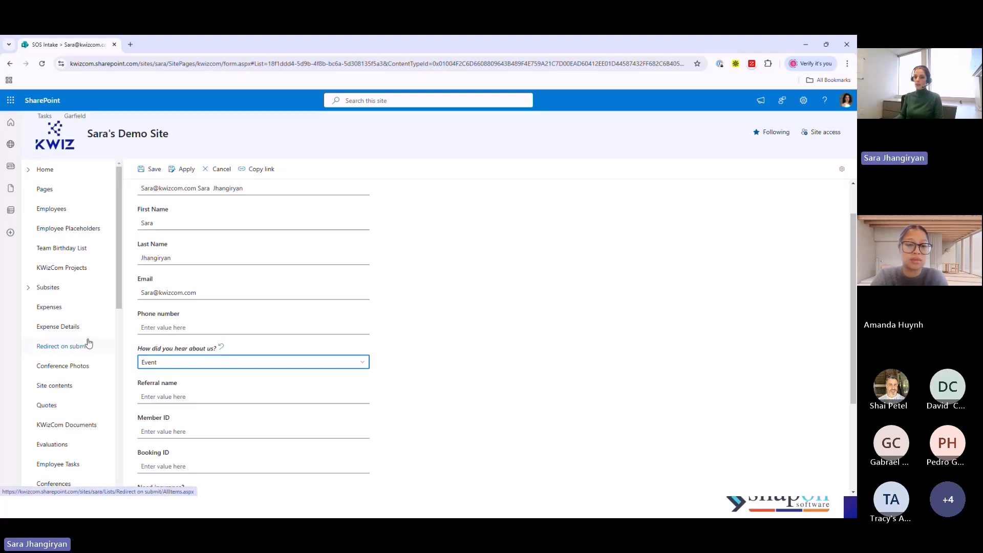
- Open the SOS Intake list in a separate browser tab and switch to it
scroll(86, 341, "down", 6)
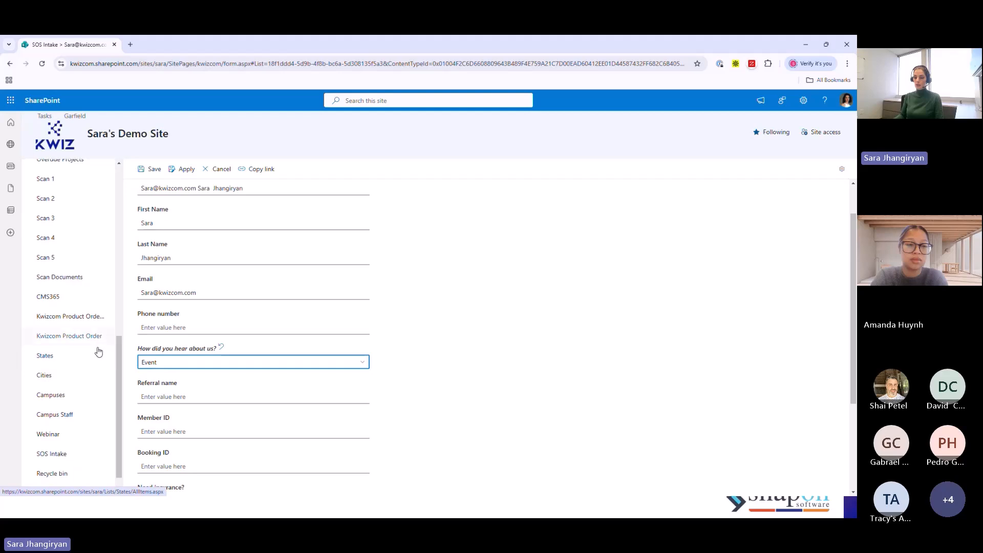
scroll(95, 351, "down", 1)
right_click(51, 433)
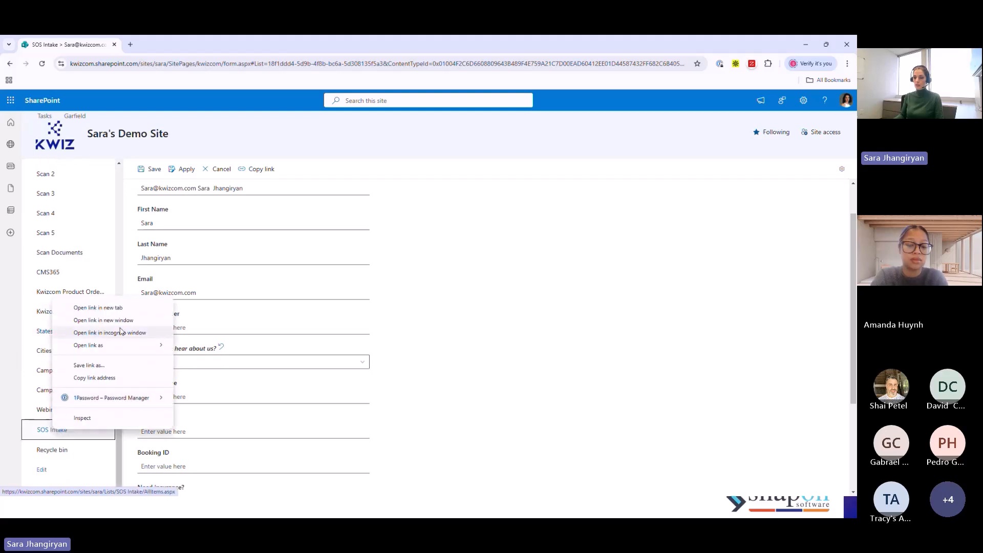
left_click(114, 310)
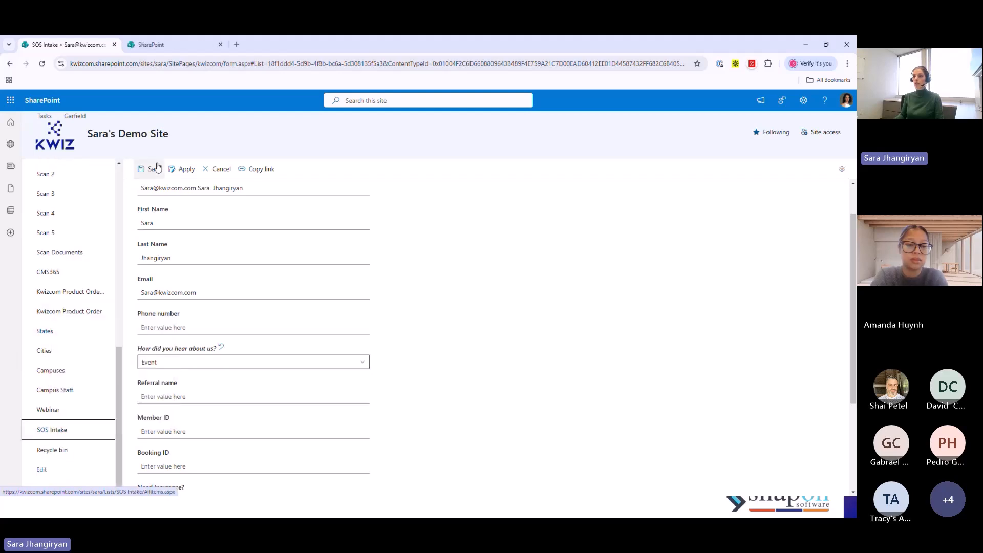
left_click(175, 52)
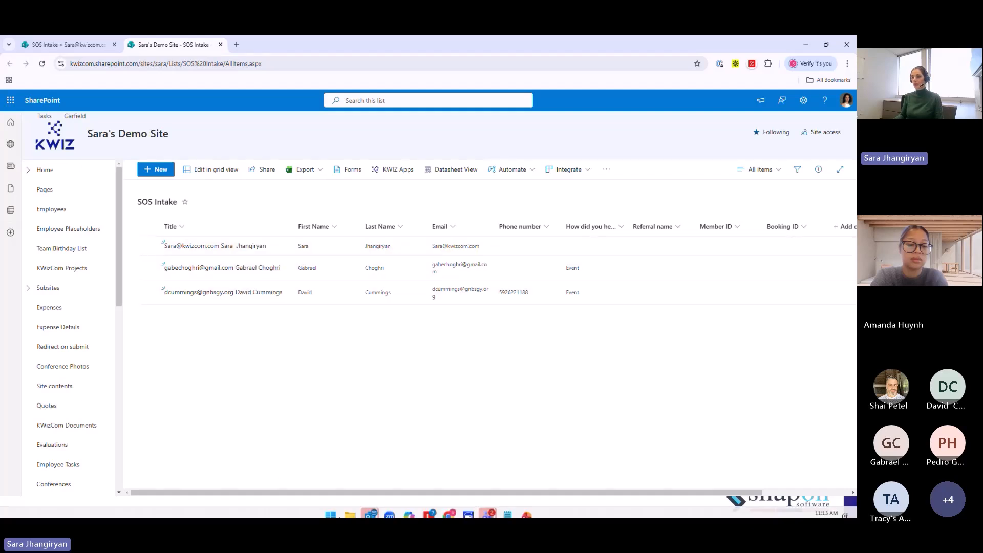
- Open the Column Permissions settings for the SOS Intake list and show the rules for the Referral name column
left_click(391, 172)
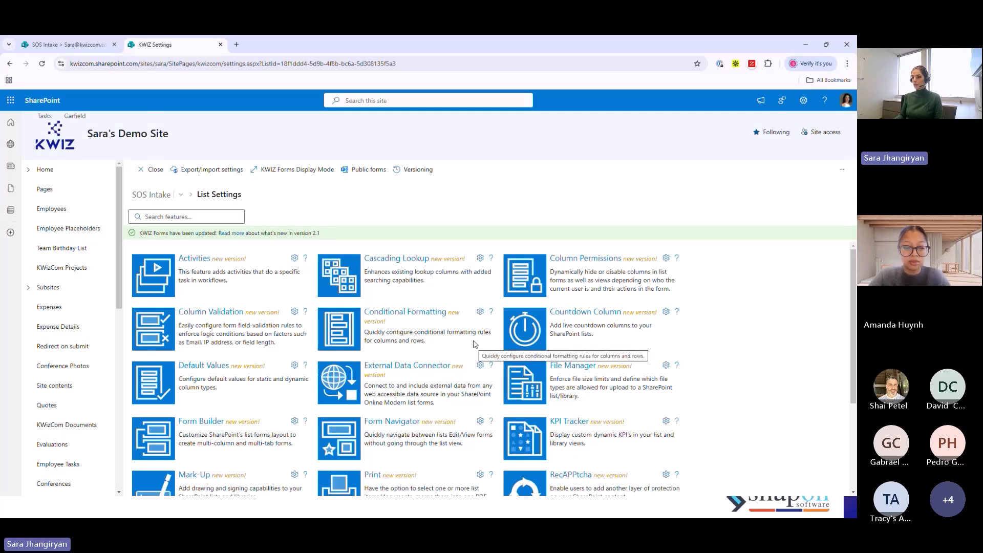
left_click(574, 262)
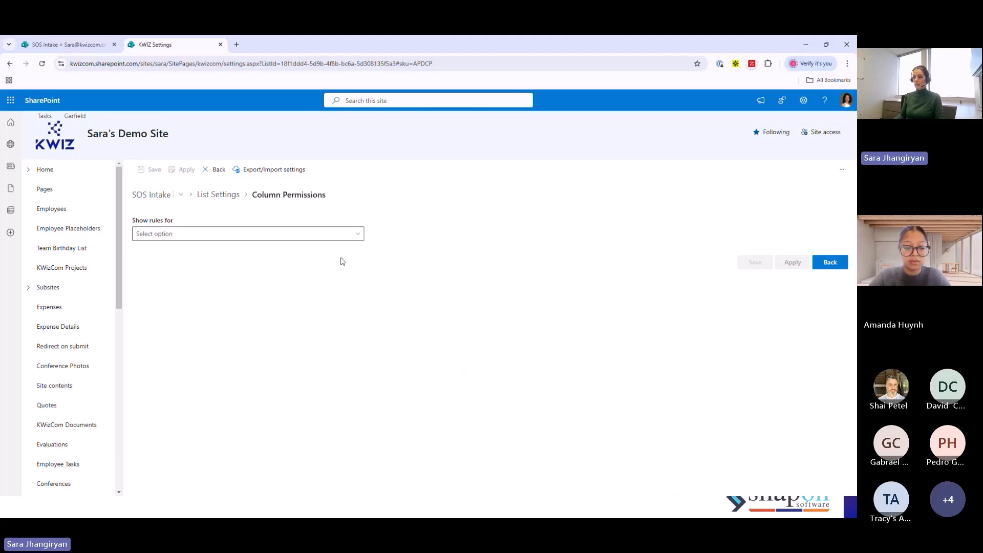
left_click(173, 239)
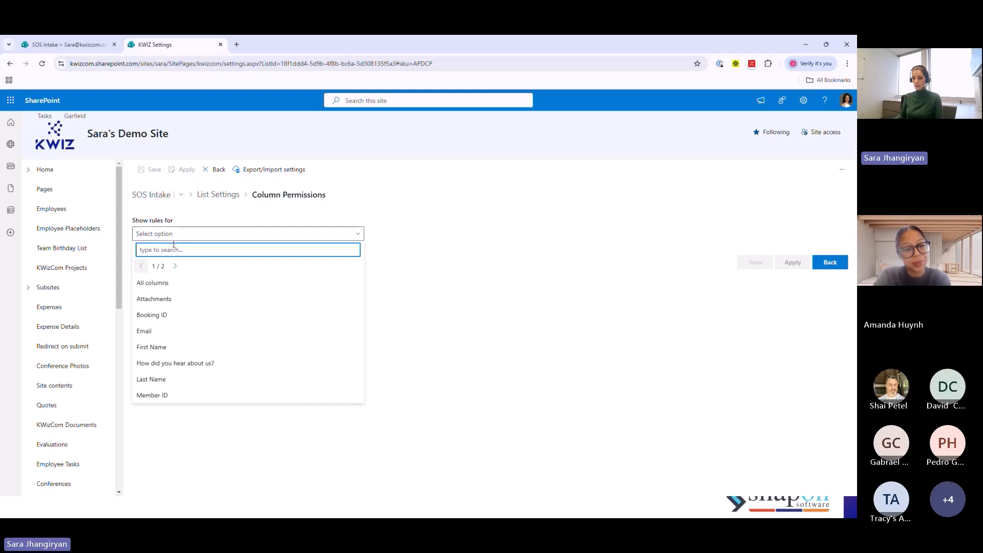
left_click(175, 265)
left_click(169, 249)
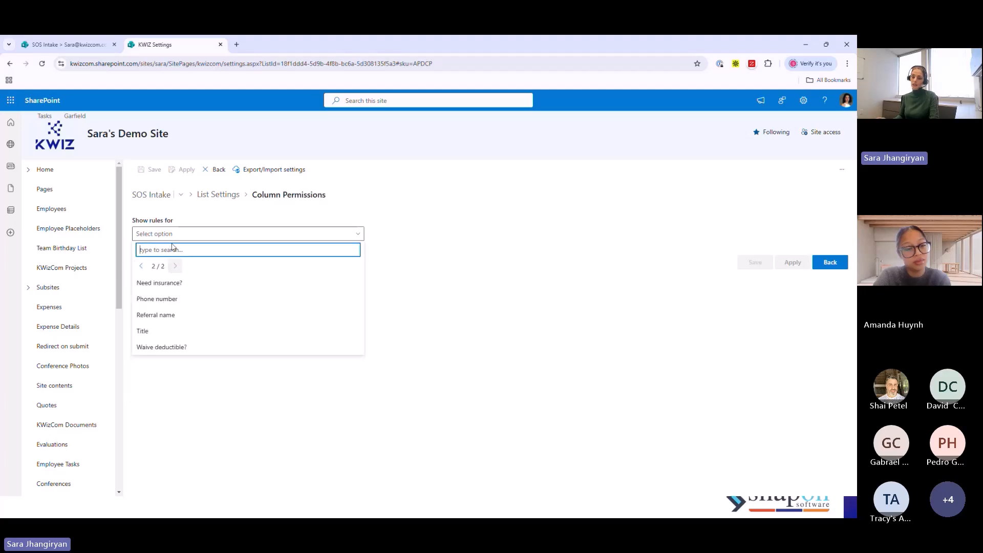
type("ref")
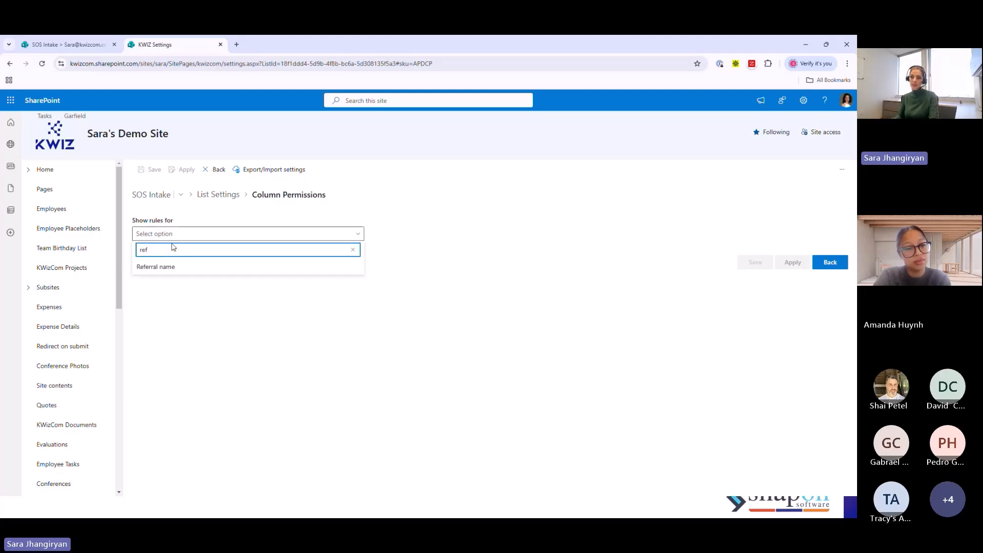
left_click(174, 268)
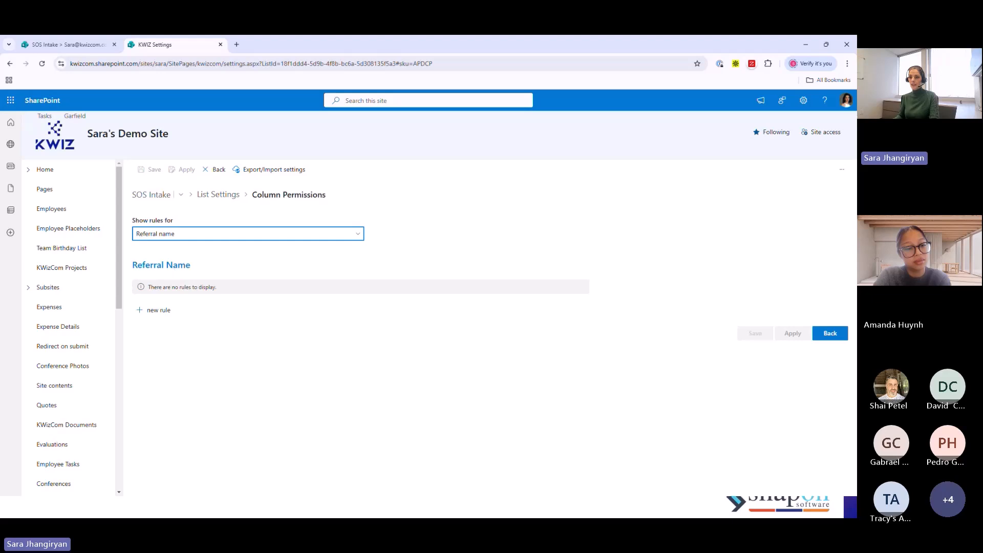
- Add a rule for the Referral name column that hides it in the new item form
left_click(157, 311)
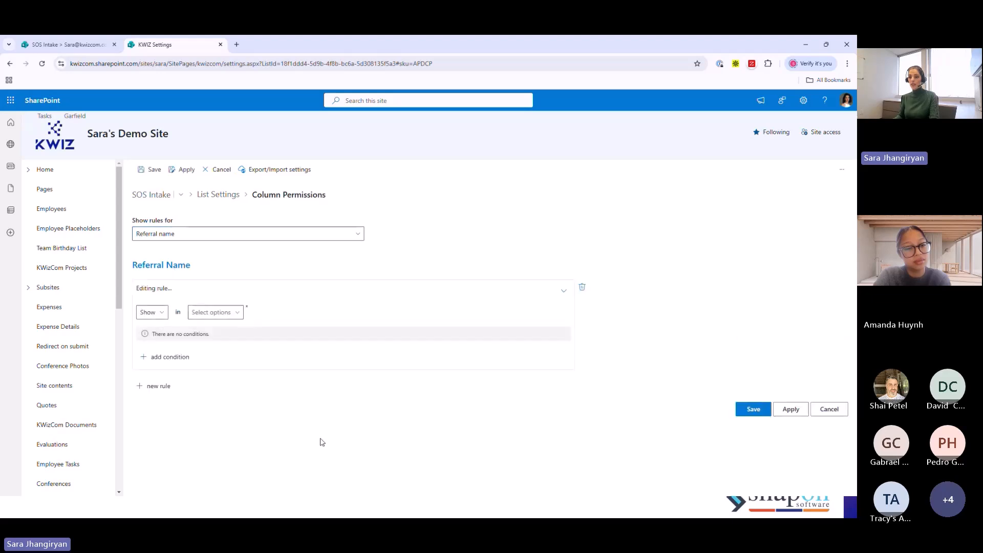
left_click(164, 314)
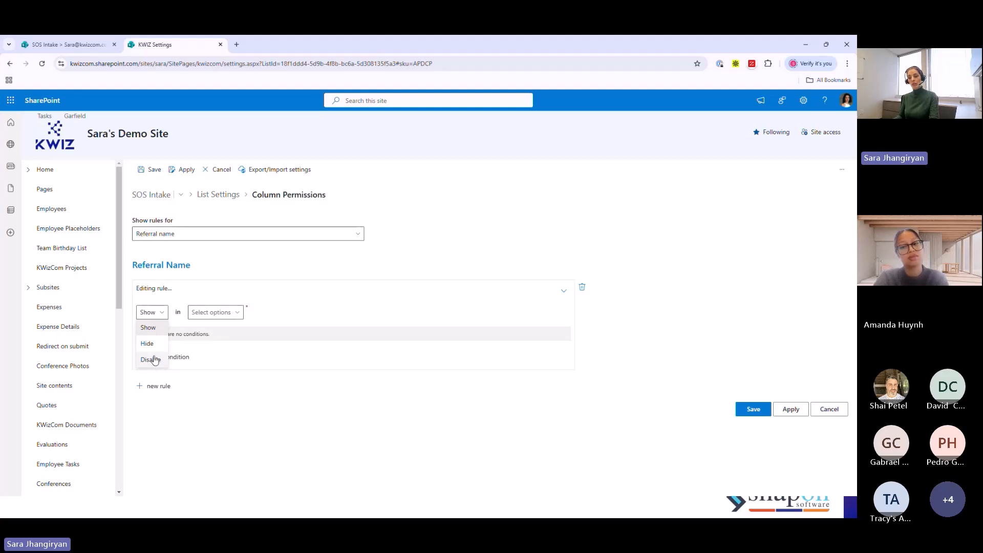
left_click(149, 344)
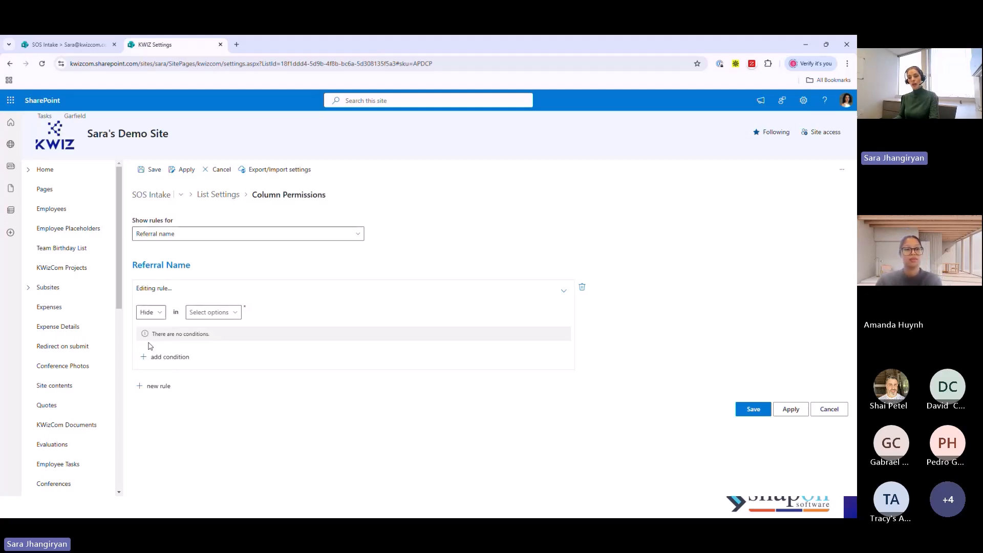
left_click(212, 312)
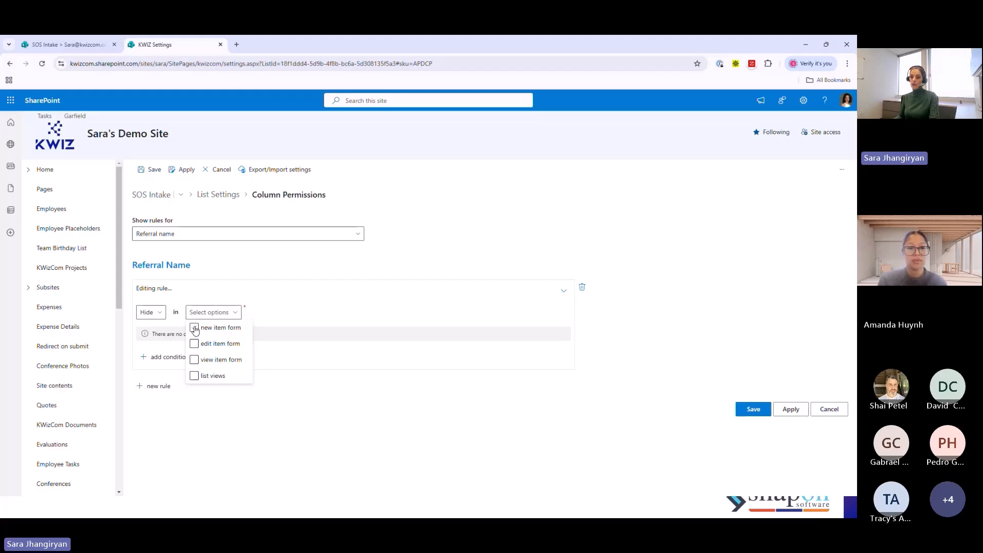
left_click(195, 328)
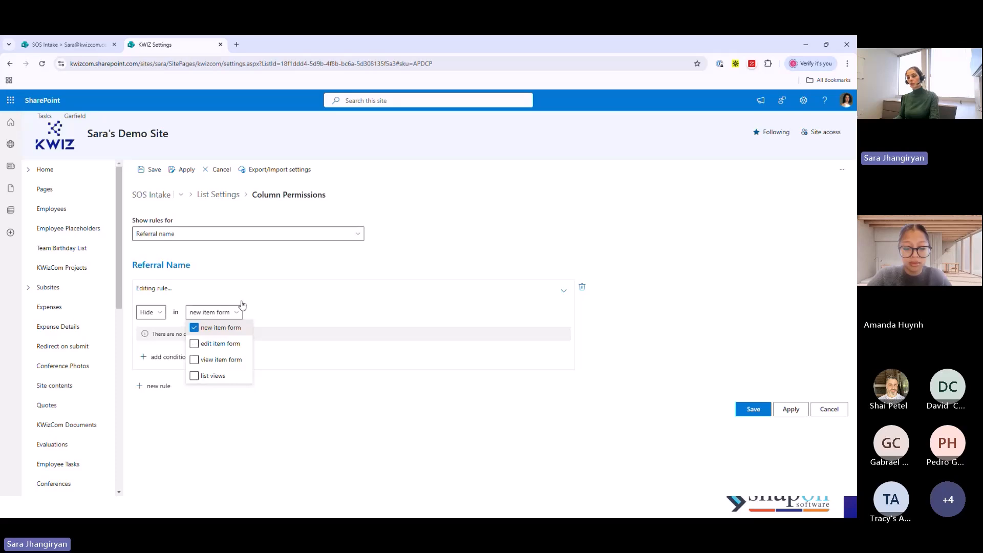
left_click(422, 261)
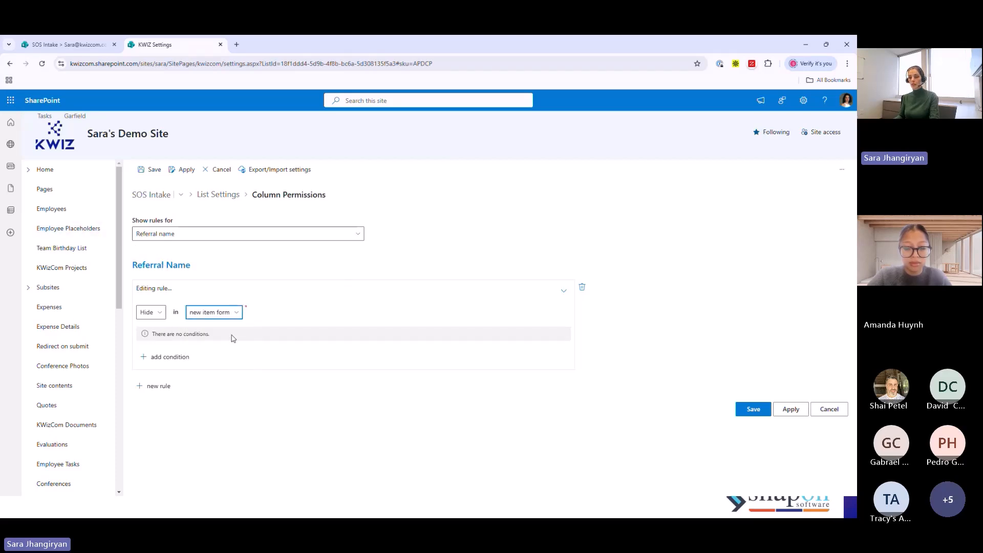
- Add the condition that How did you hear about us? is not equal to Friend to the rule and apply the settings
left_click(170, 358)
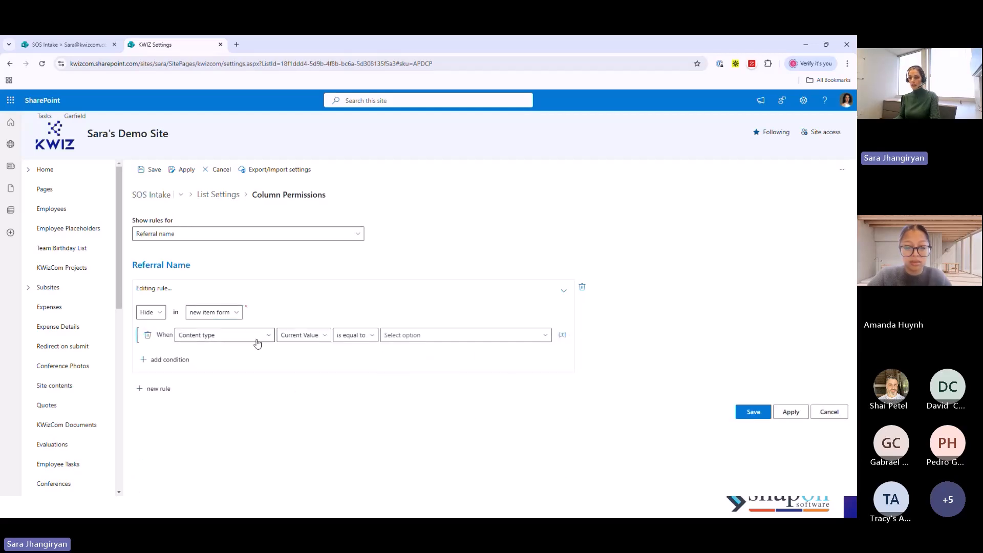
left_click(265, 336)
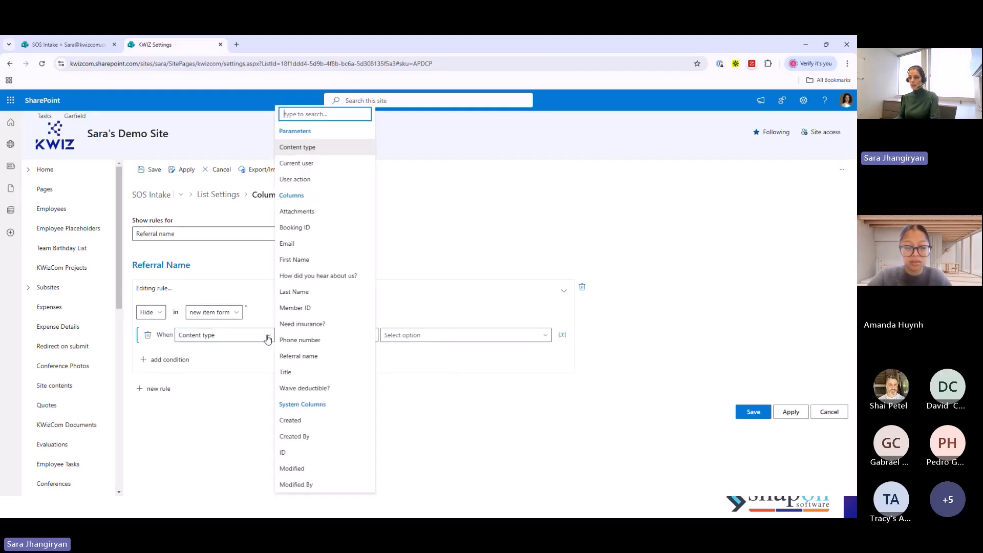
left_click(323, 276)
left_click(366, 337)
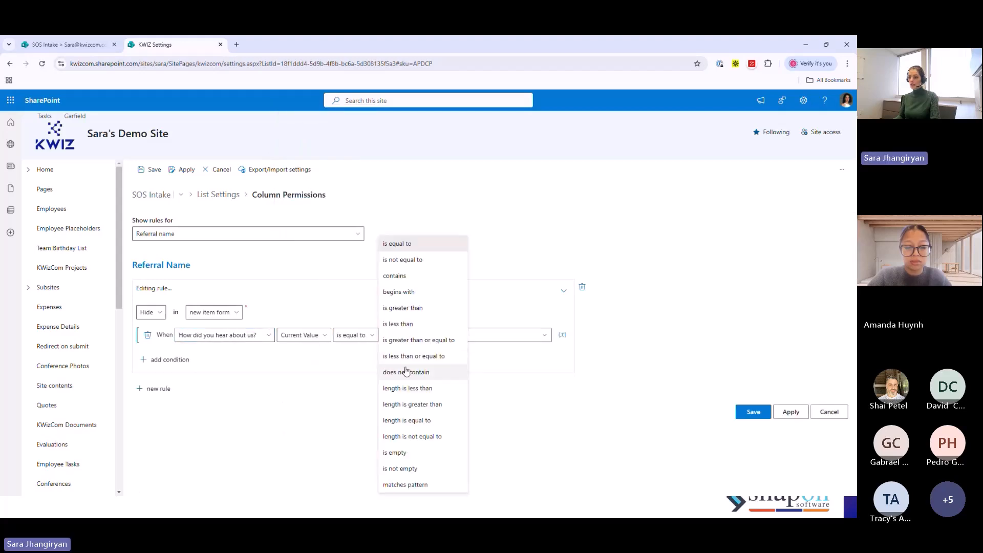
left_click(403, 259)
left_click(458, 339)
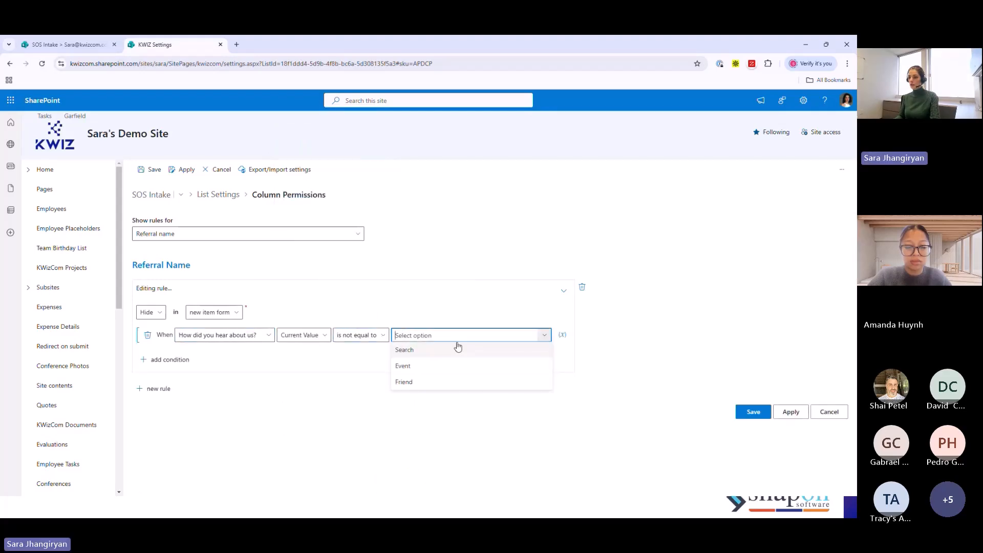
left_click(402, 380)
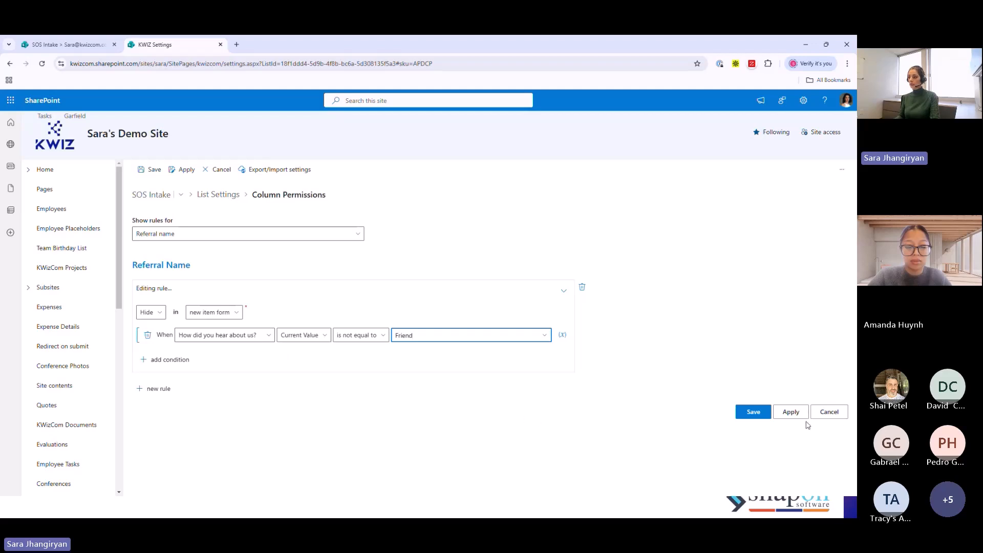
left_click(791, 413)
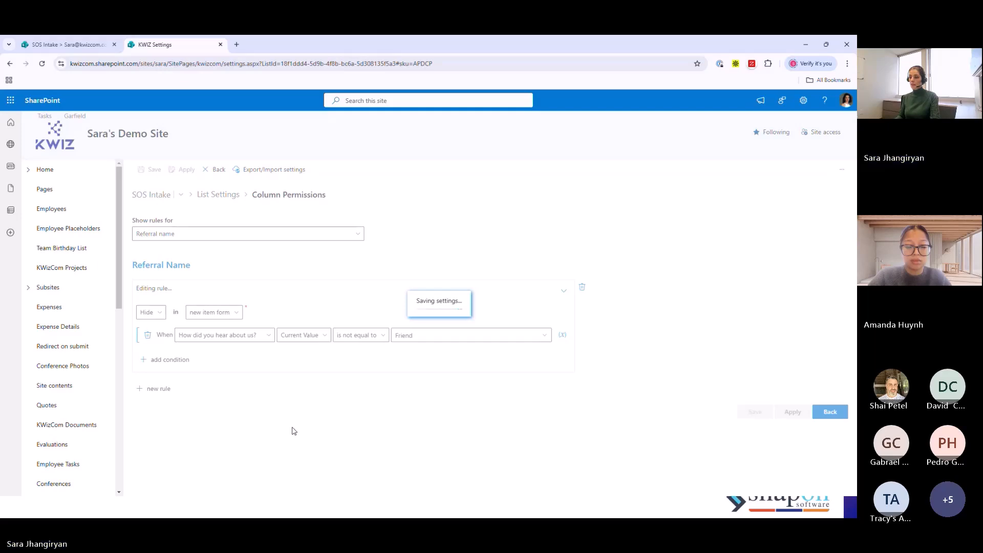
left_click(160, 361)
left_click(178, 355)
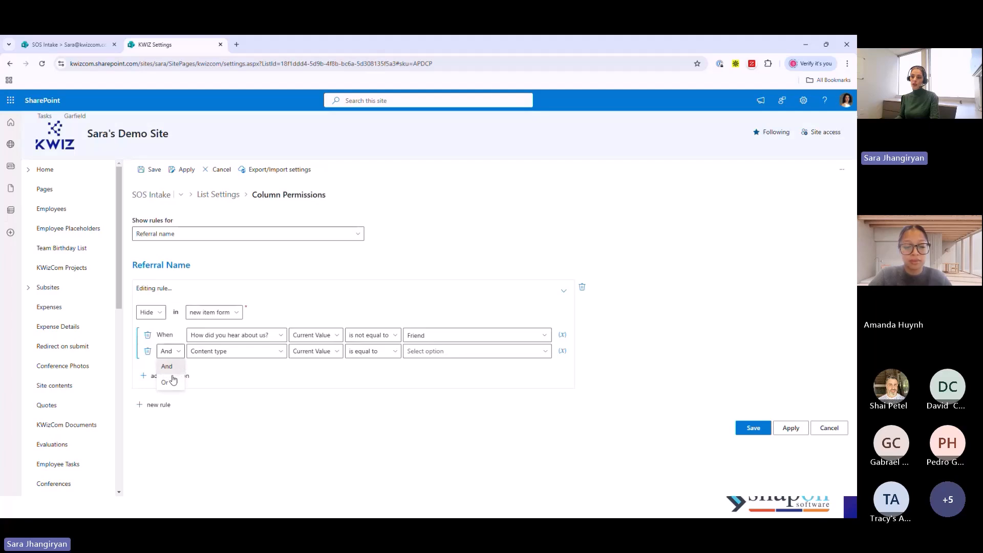
left_click(148, 351)
- Return to the submitted item's edit form and reload it, discarding the unsaved changes
left_click(64, 45)
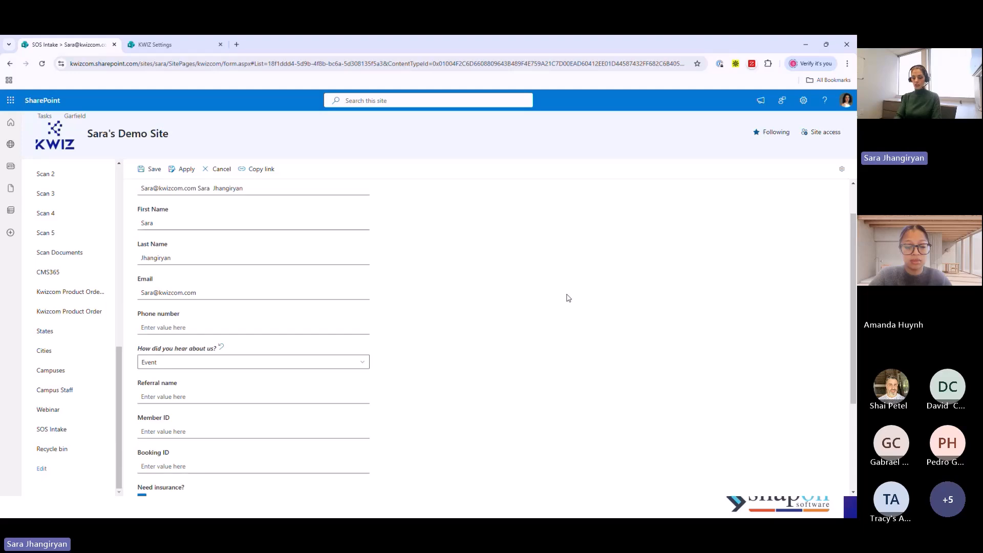
key("F5")
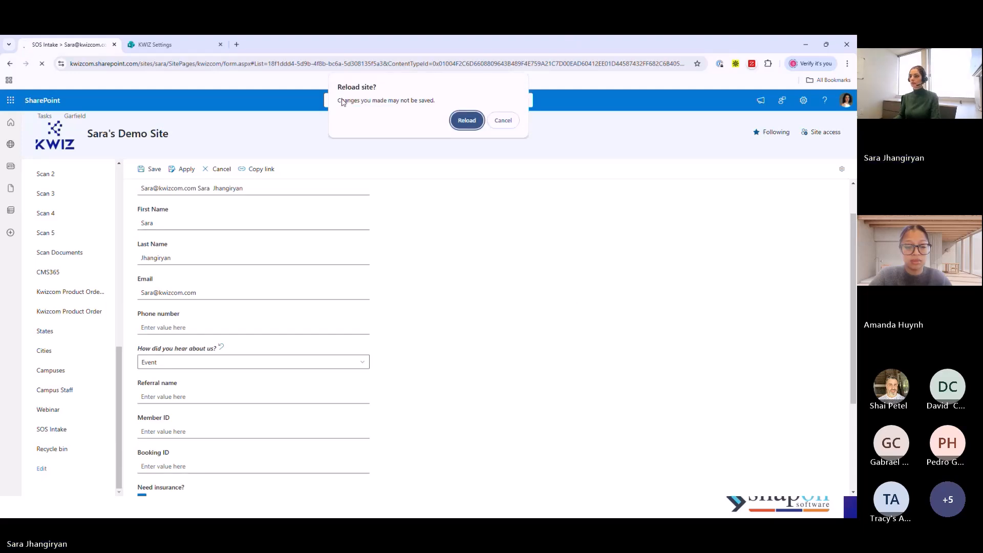
left_click(466, 125)
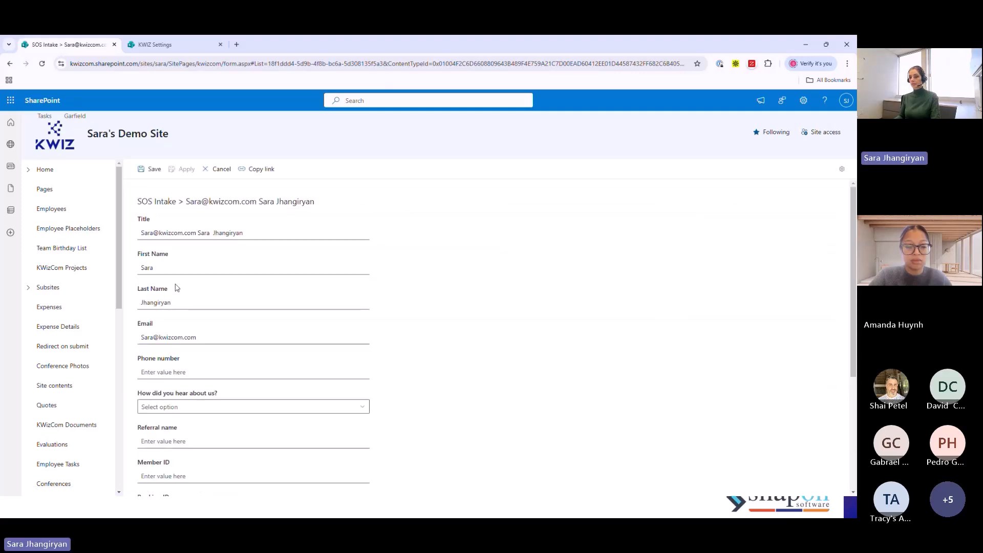
scroll(219, 343, "down", 1)
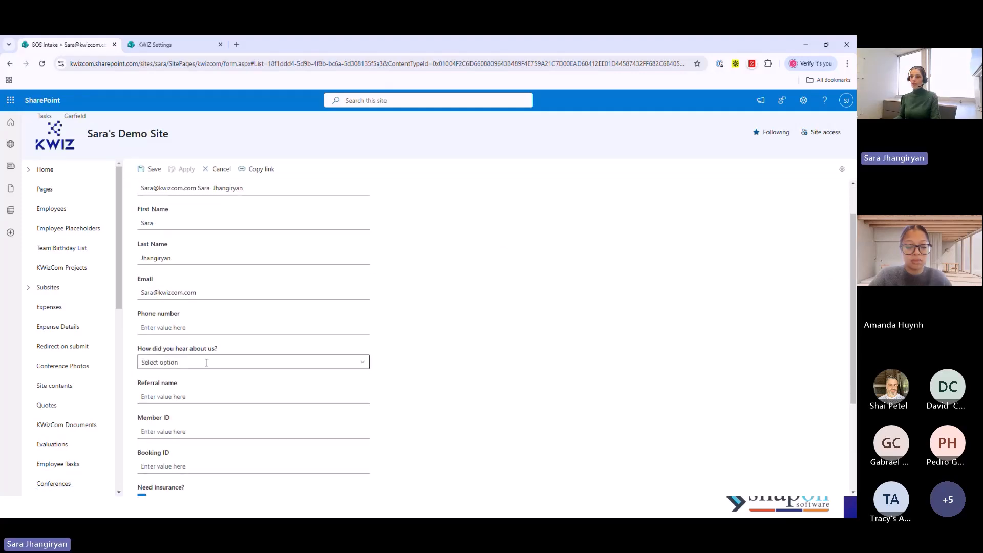
- Test the Referral name rule in the edit form by setting How did you hear about us? to Friend and then to Event
left_click(220, 362)
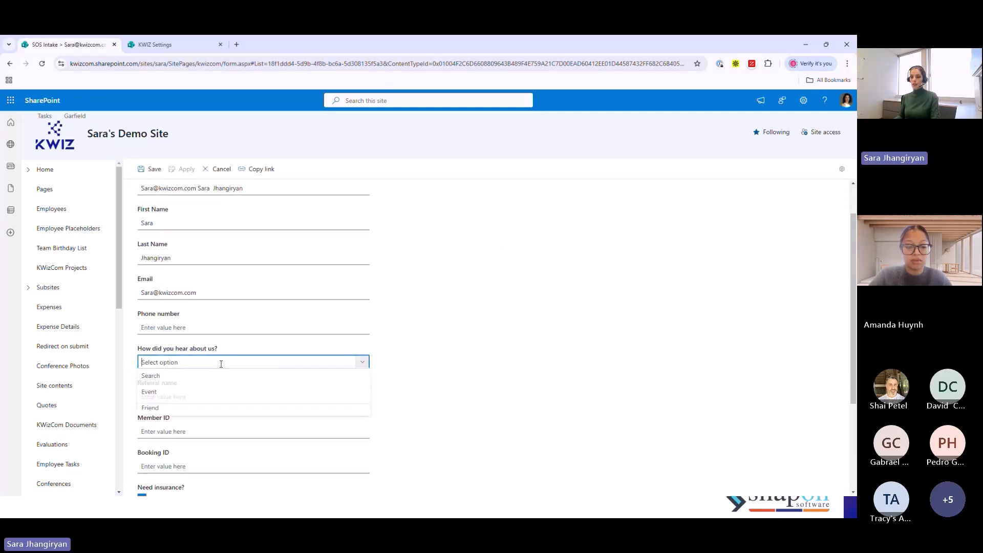
left_click(162, 412)
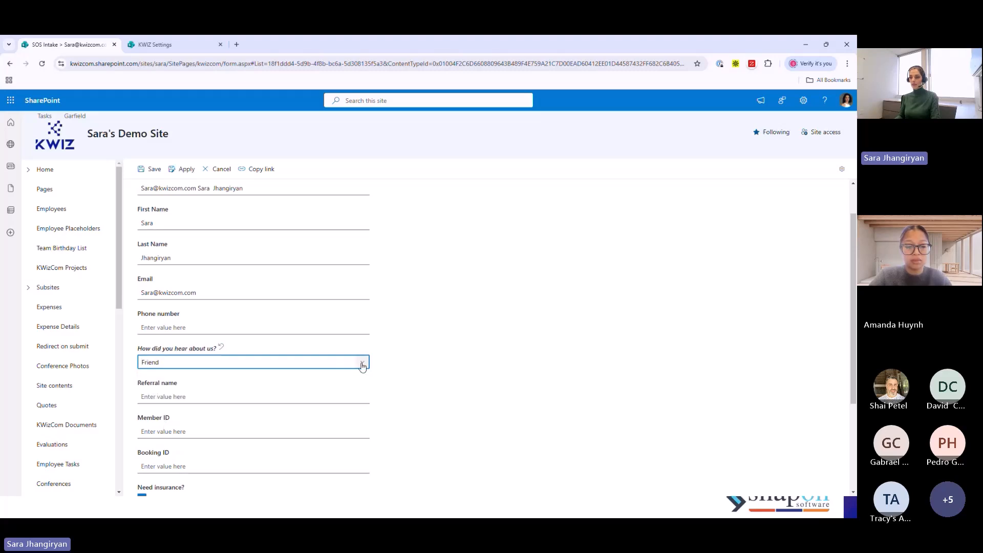
left_click(362, 362)
left_click(173, 394)
left_click(711, 371)
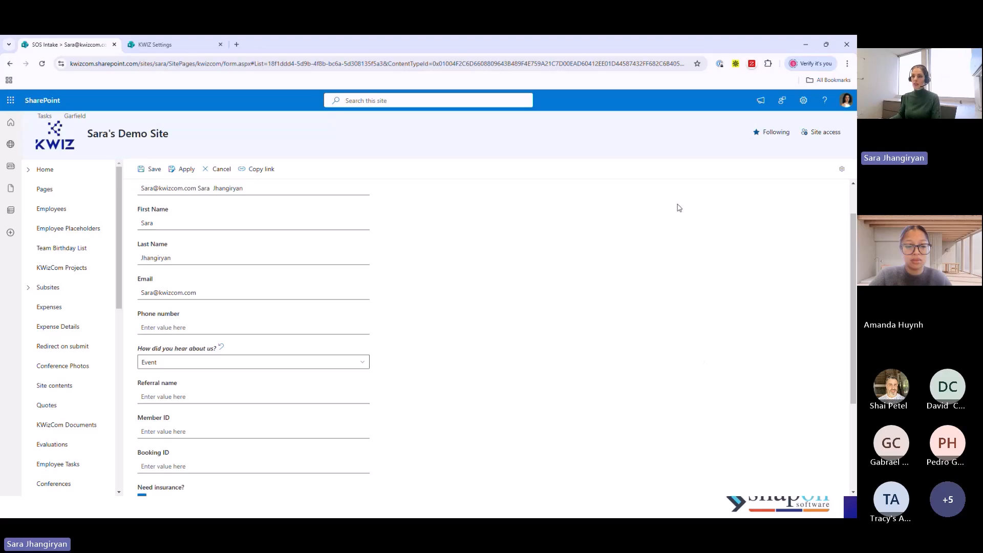
- Reload the edit form without keeping the changes and recheck the Referral name rule in the Column Permissions settings
key("F5")
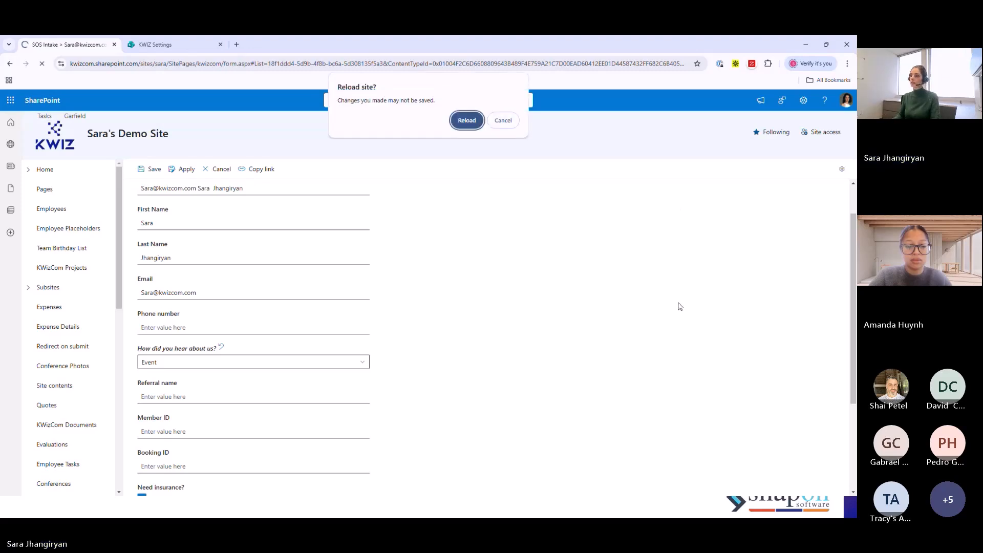
left_click(468, 125)
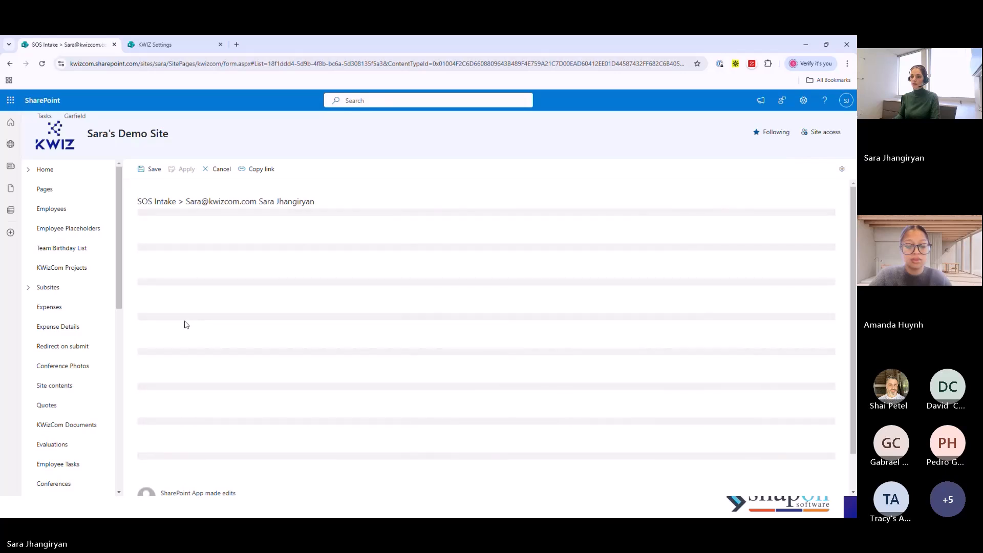
scroll(196, 363, "down", 1)
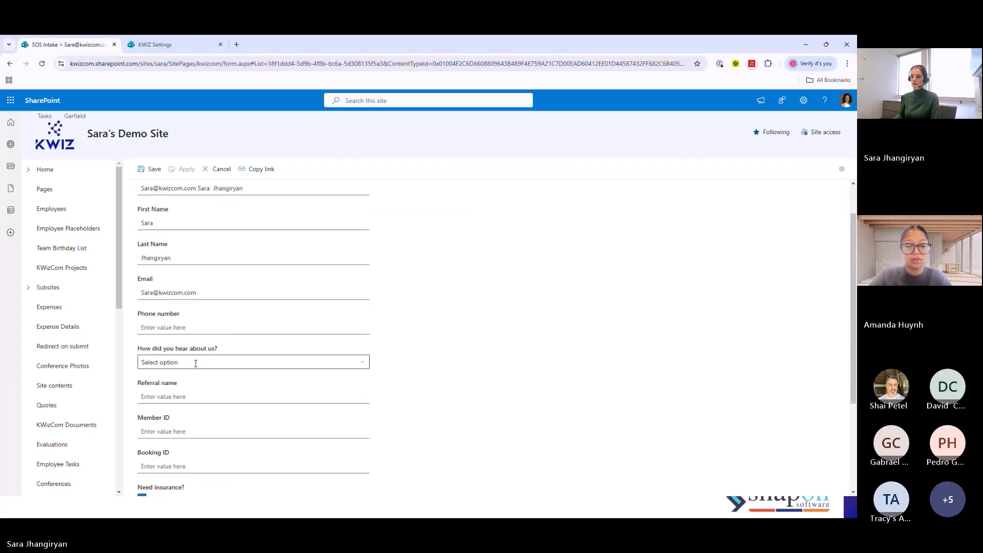
left_click(159, 44)
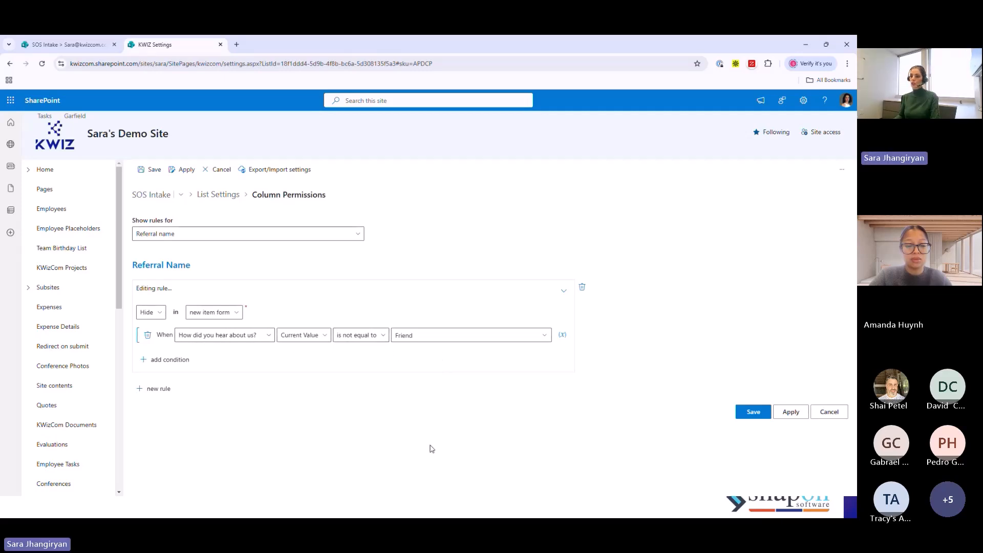
left_click(59, 46)
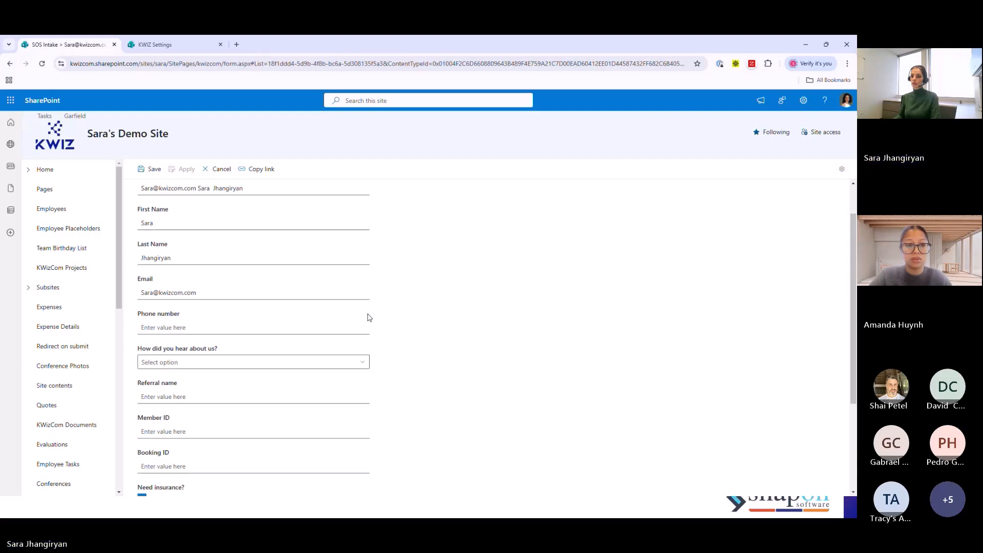
scroll(369, 315, "up", 1)
key("F5")
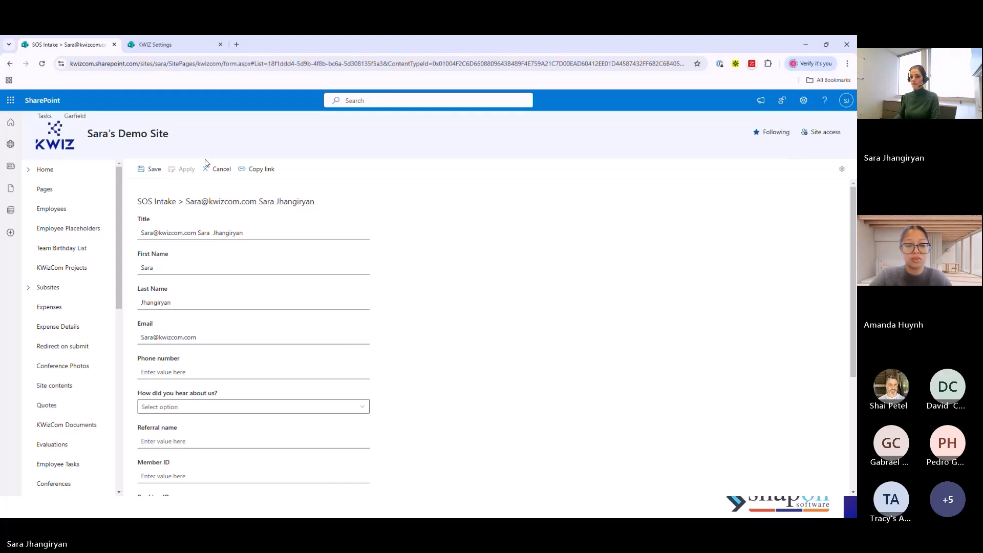
- Close the edit form, start a new SOS Intake item and set How did you hear about us? to Friend
left_click(217, 169)
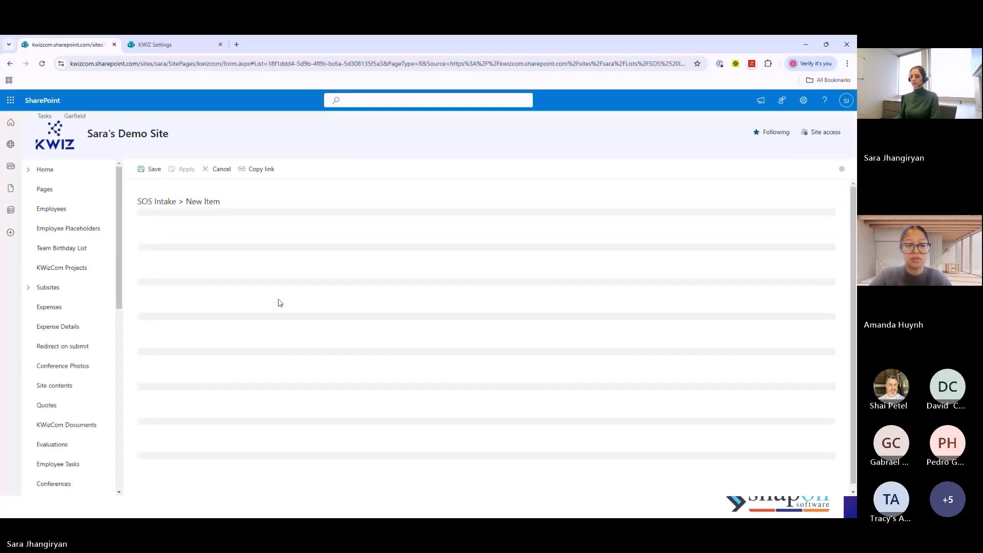
scroll(271, 317, "down", 1)
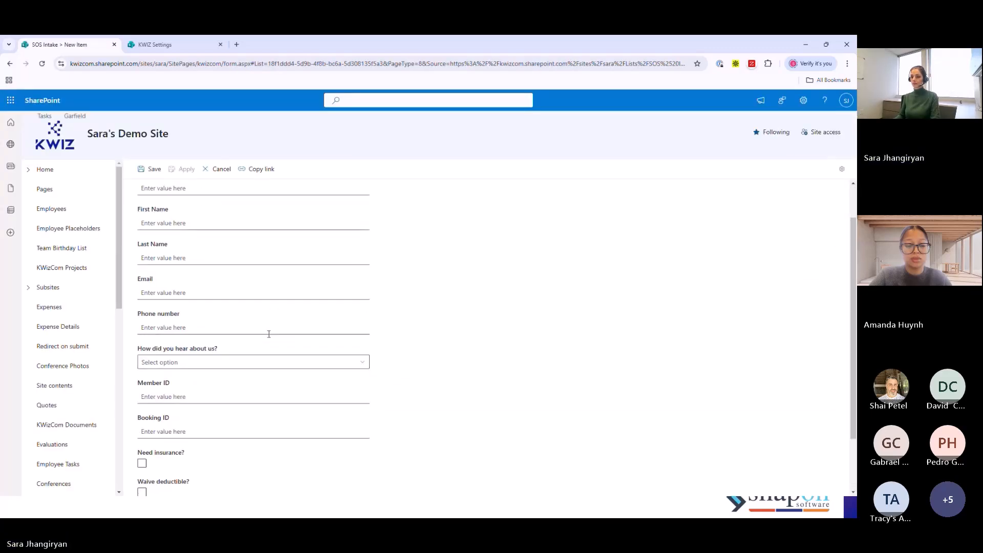
left_click(219, 362)
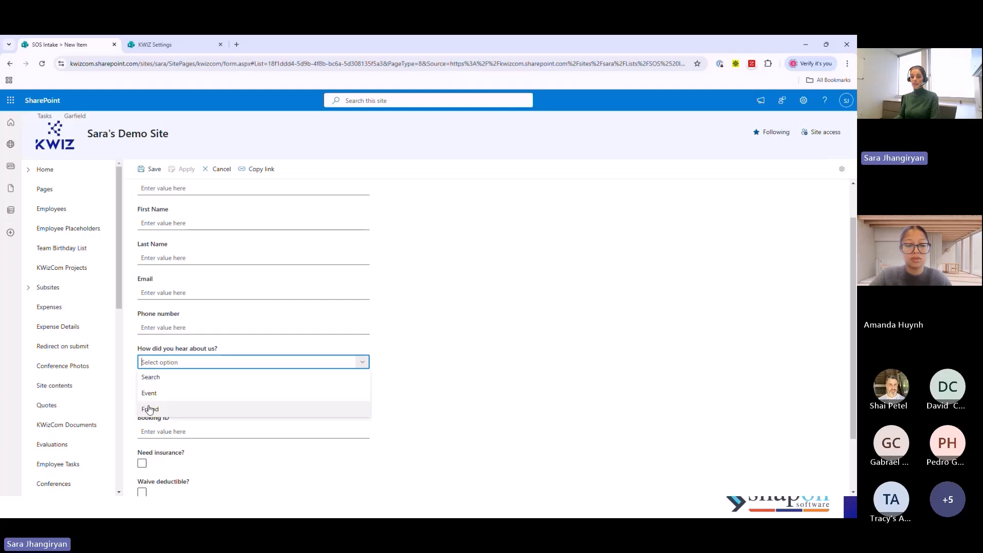
left_click(149, 409)
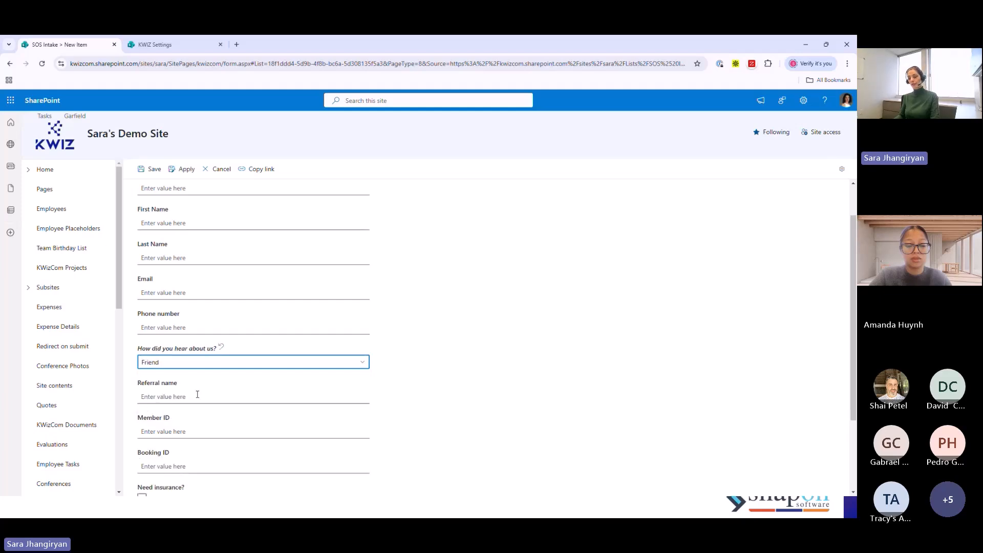
- Set How did you hear about us? to Event in the new item form and check which fields are shown
left_click(362, 363)
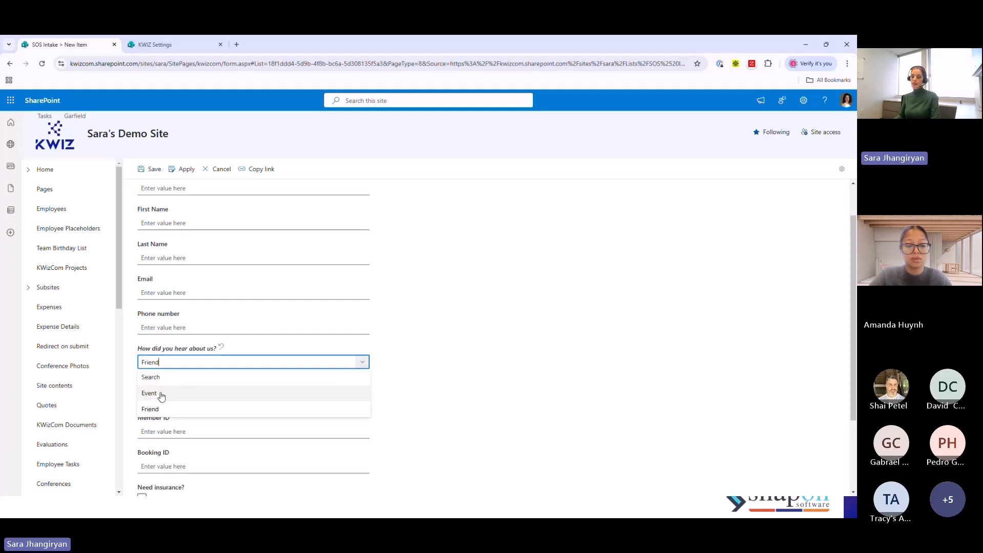
left_click(163, 394)
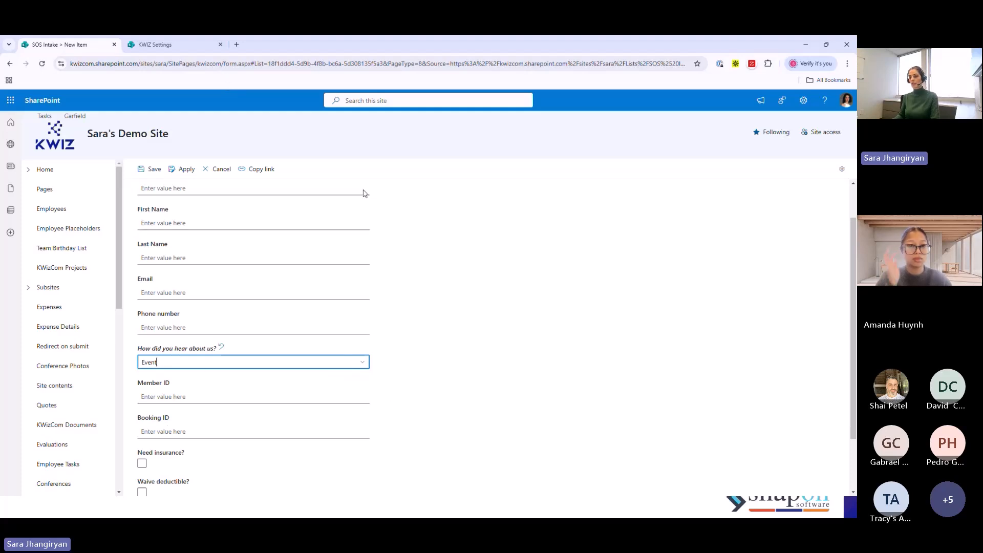
left_click(500, 375)
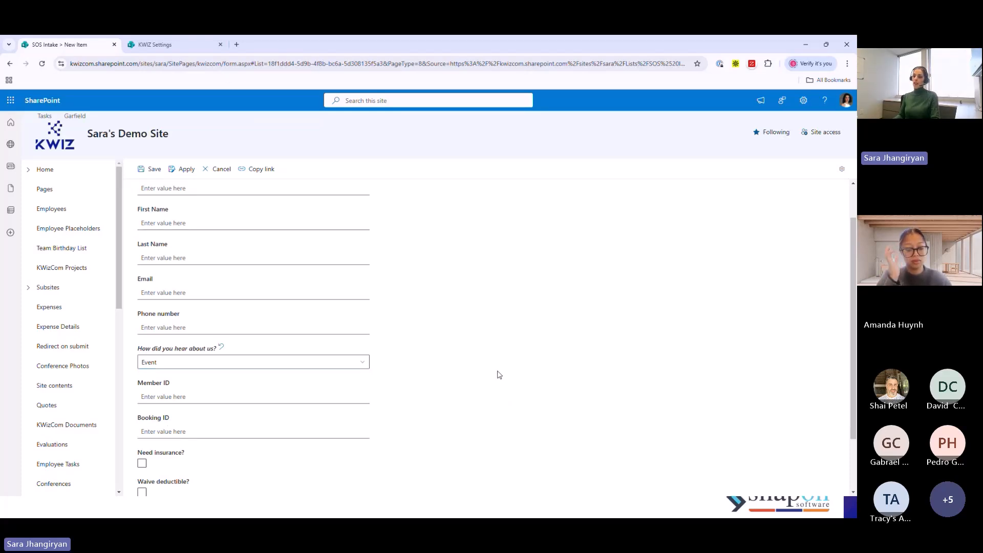
scroll(499, 371, "down", 1)
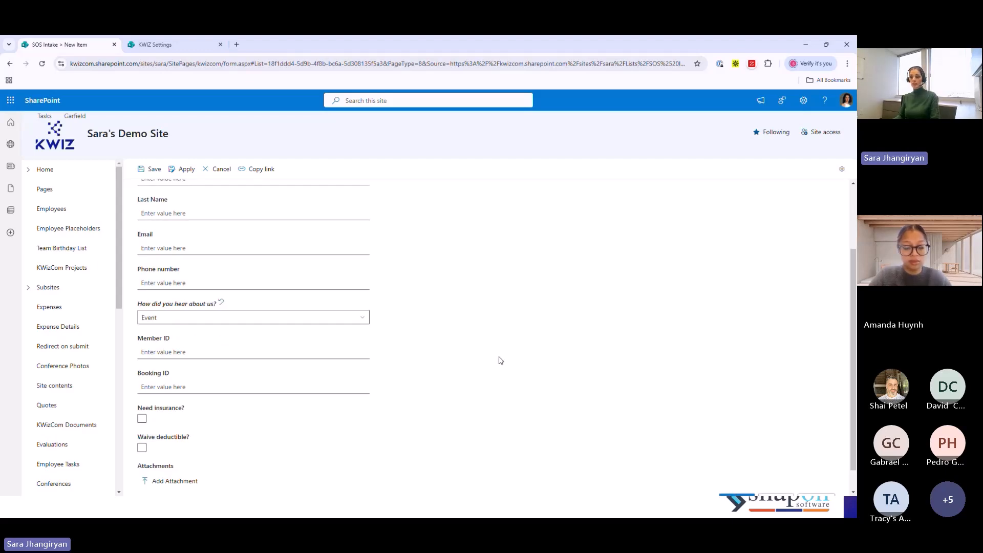
scroll(499, 361, "up", 1)
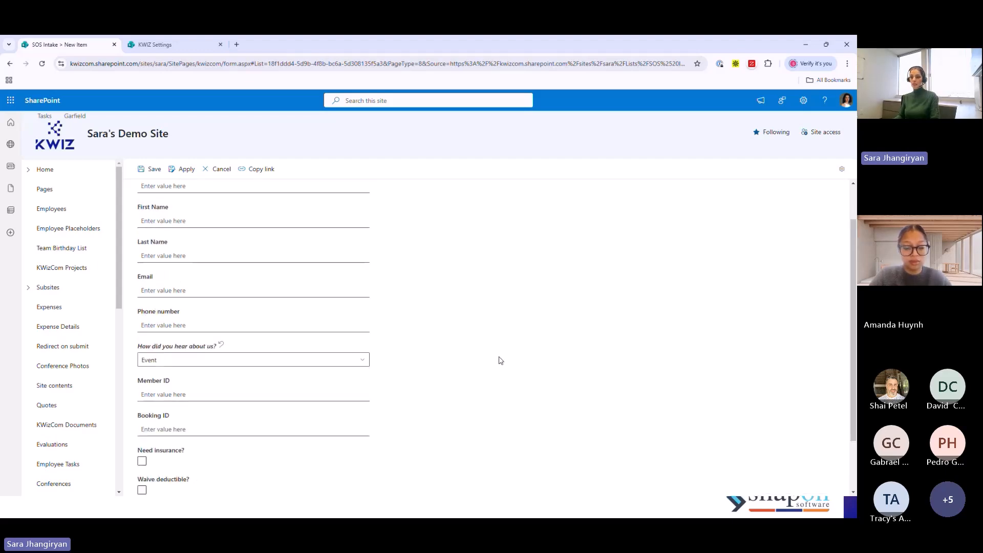
- Set How did you hear about us? to Friend in the new item form and check which fields are shown
left_click(204, 362)
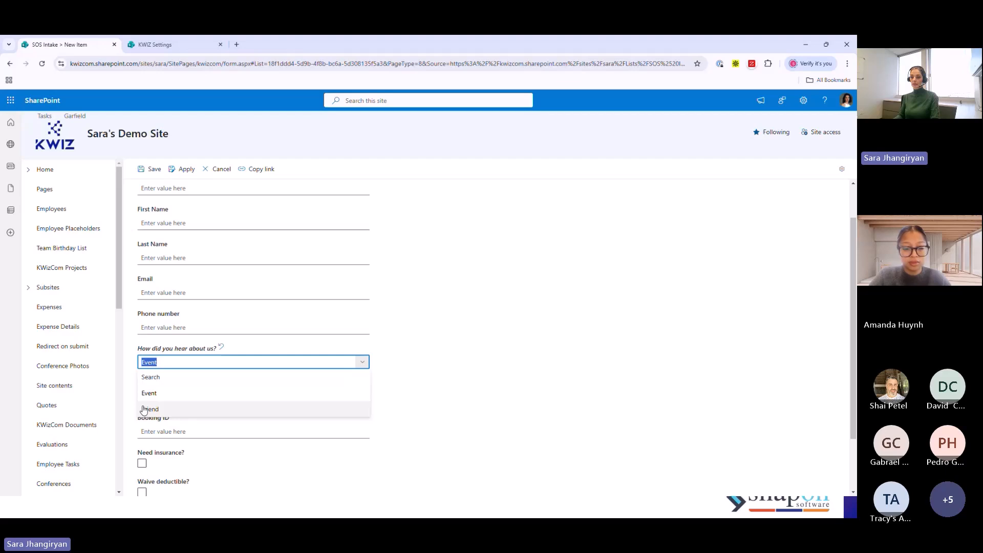
left_click(144, 409)
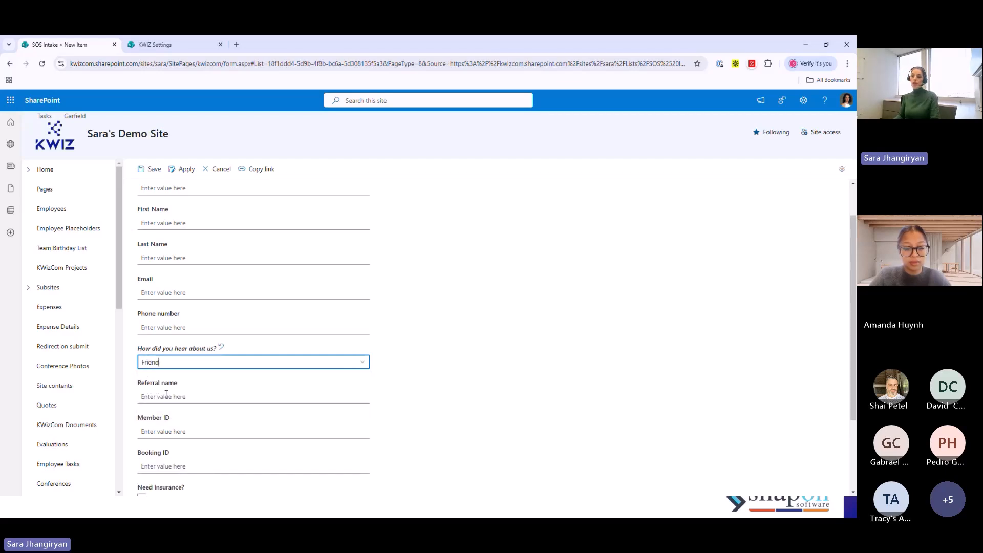
scroll(491, 379, "down", 1)
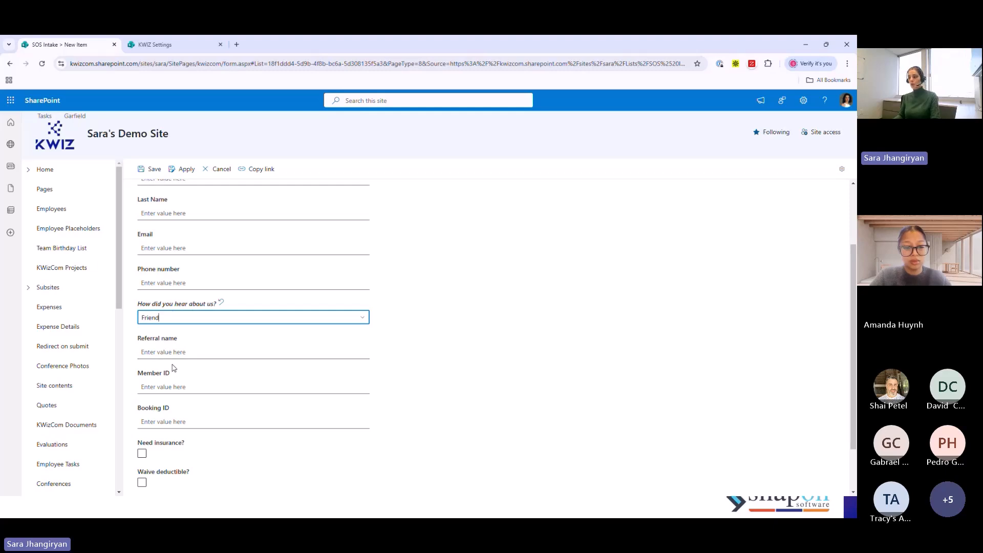
scroll(353, 373, "up", 1)
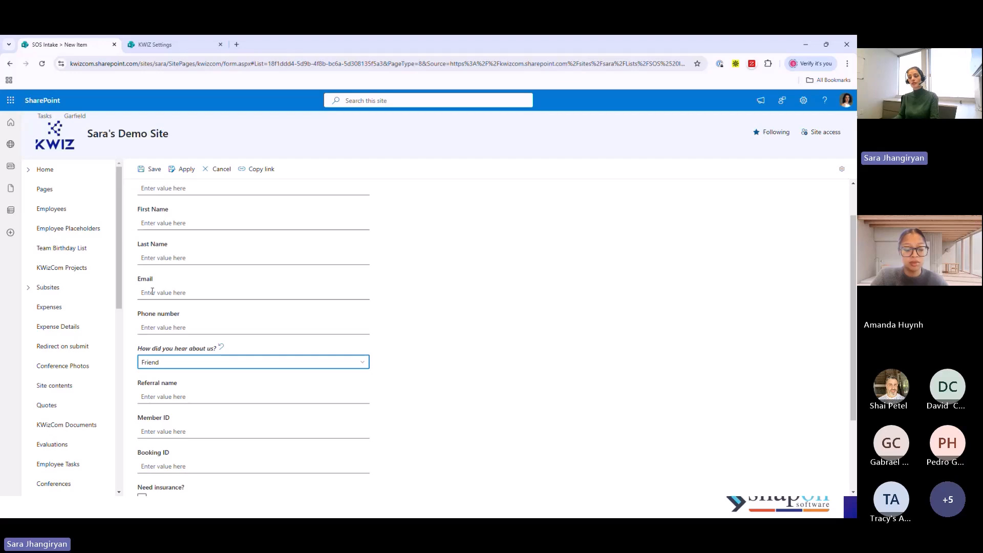
scroll(474, 343, "up", 1)
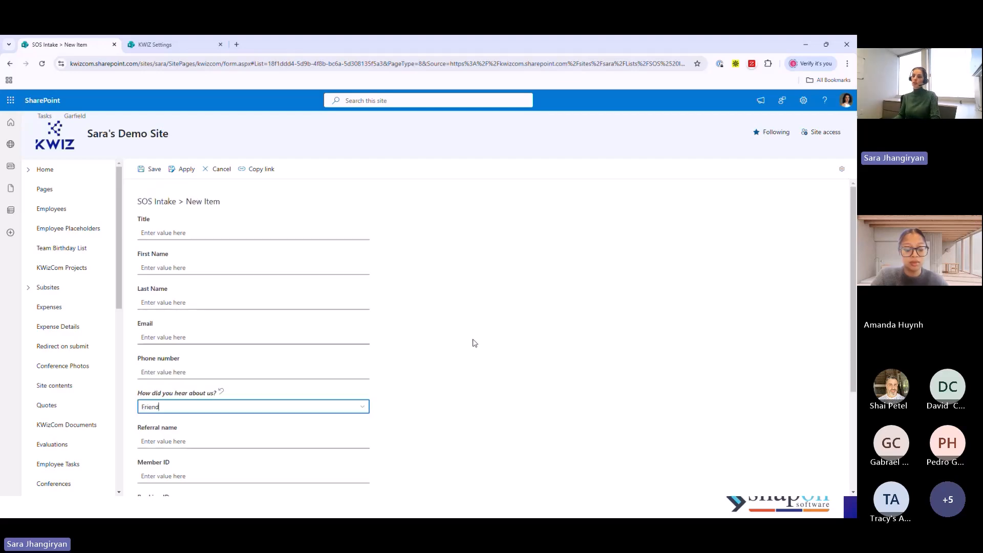
- Leave the Column Permissions settings, discarding the unsaved changes, and return to the SOS Intake list settings
left_click(154, 45)
left_click_drag(578, 238, 543, 216)
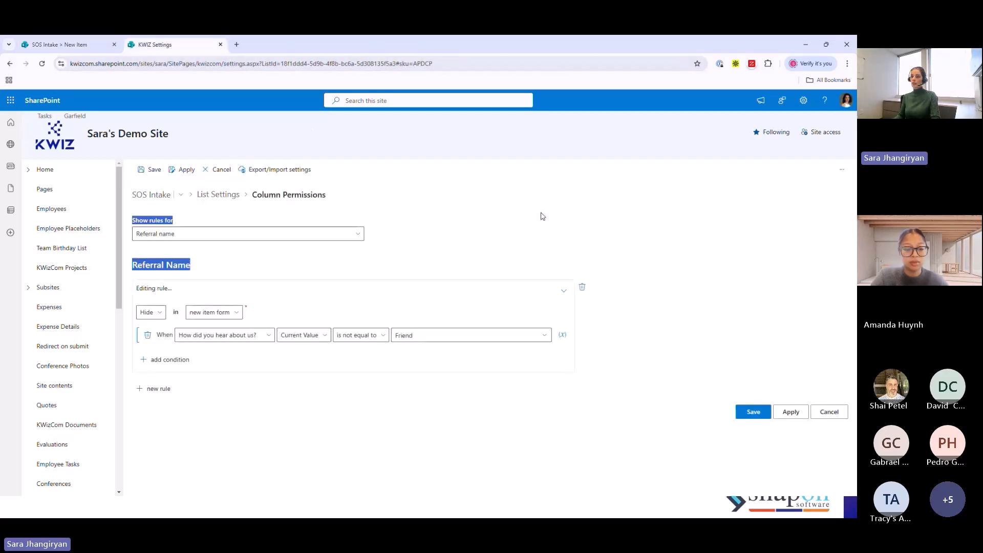
left_click(218, 169)
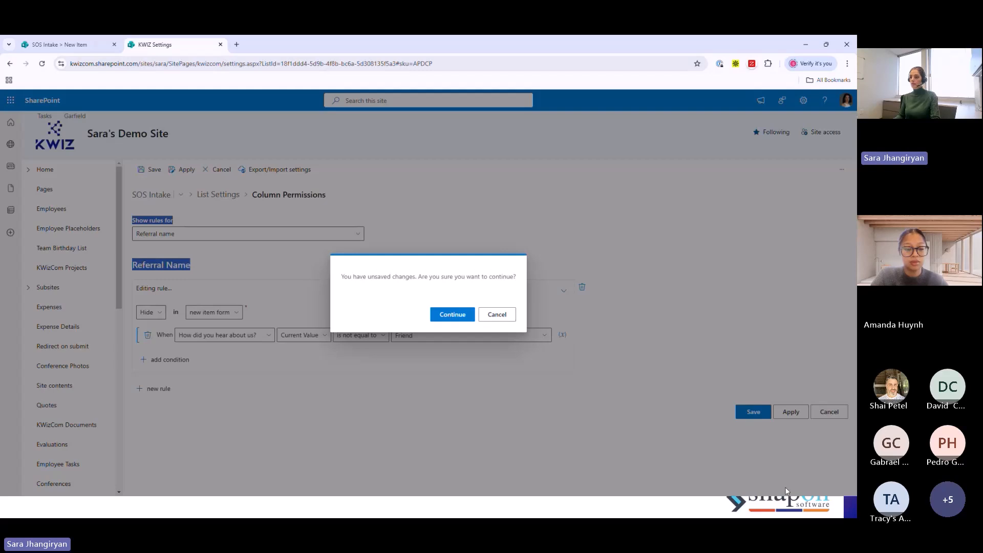
left_click(468, 314)
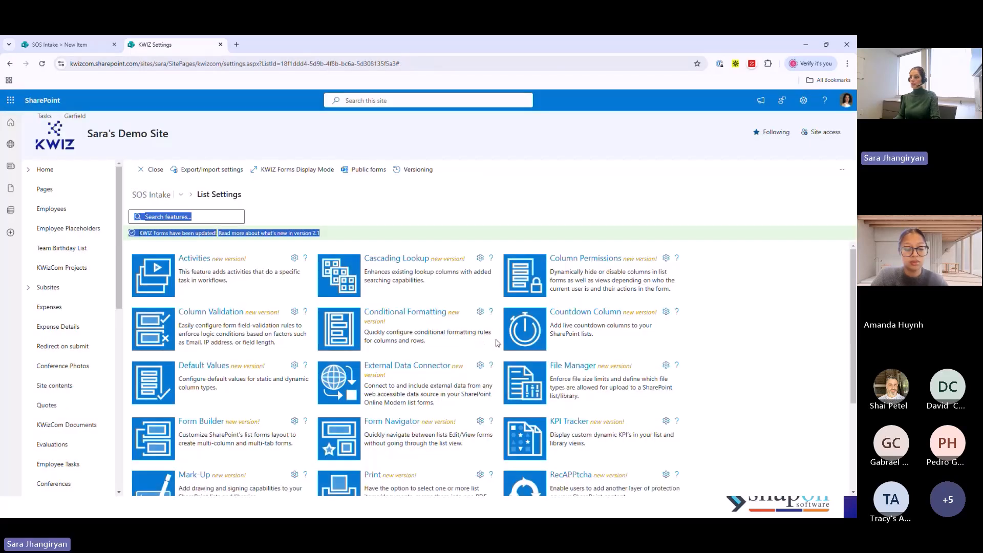
- In Column Validation, add a rule for Referral name requiring that the value is not empty, keeping the suggested error message
left_click(200, 313)
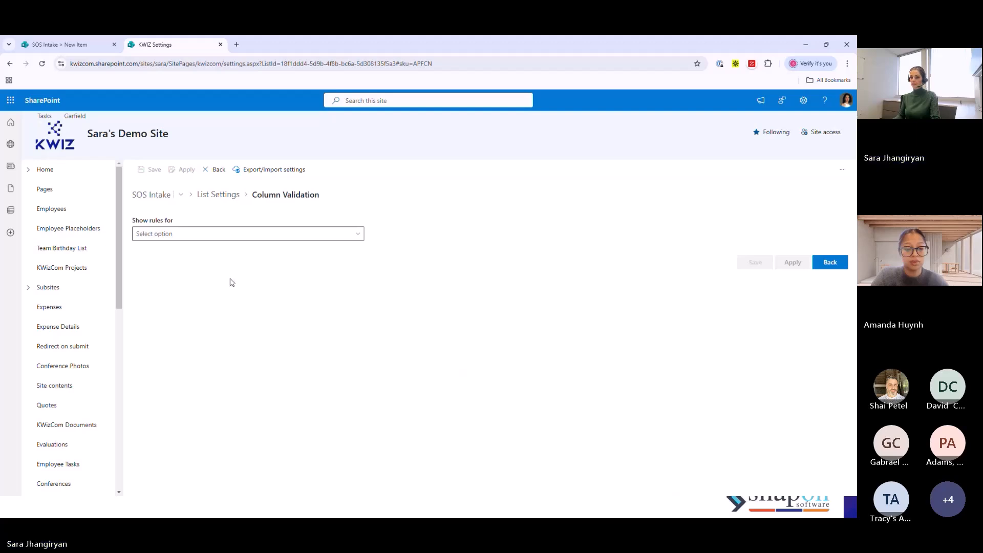
left_click(224, 234)
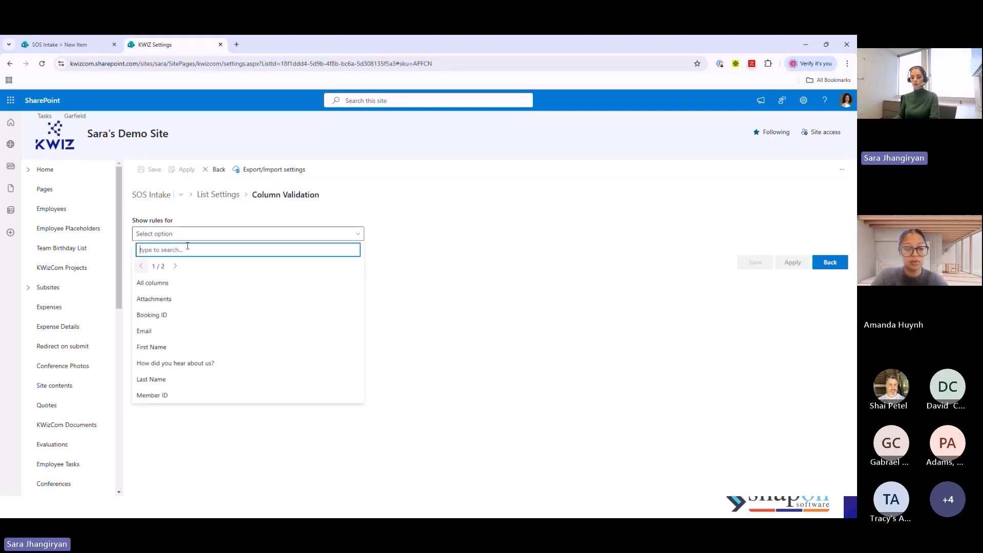
type("re")
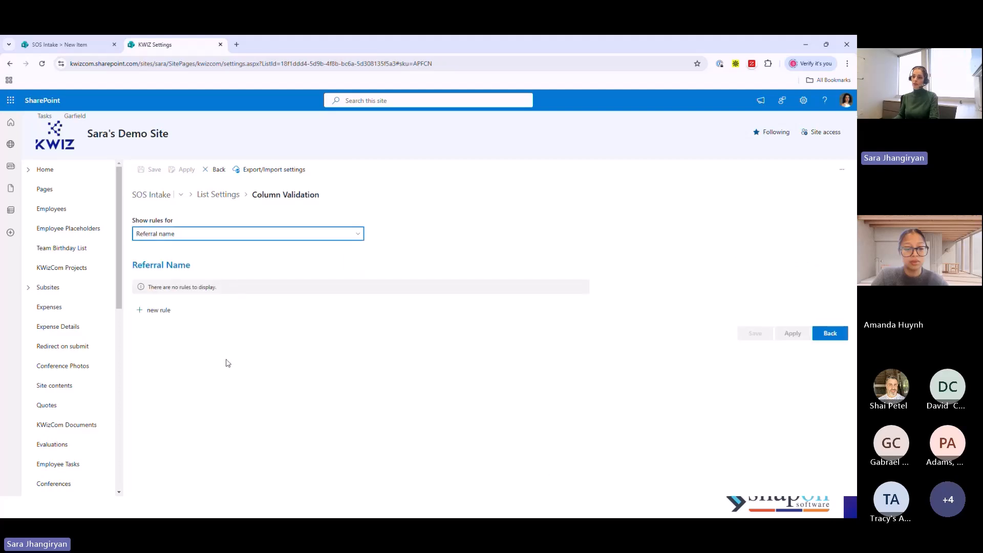
left_click(141, 311)
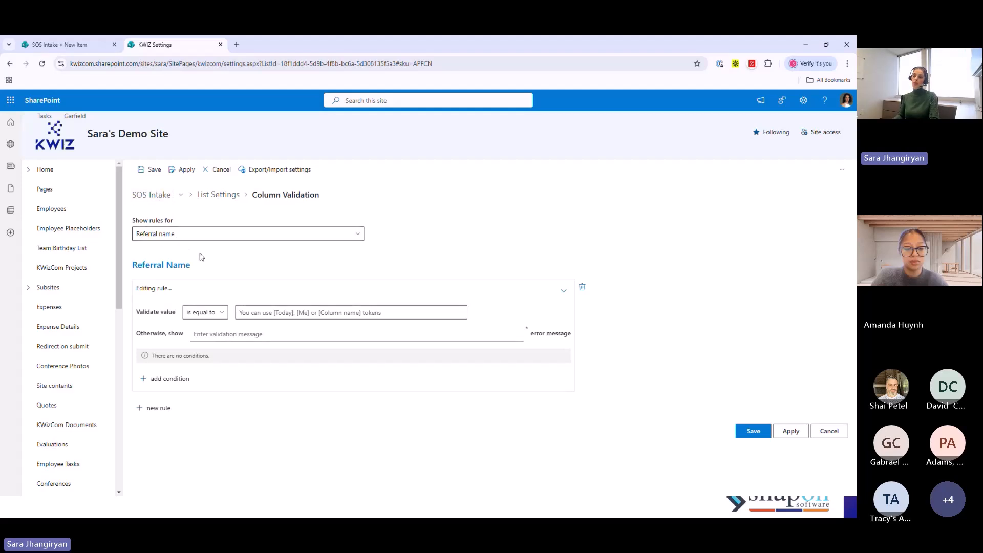
left_click(218, 313)
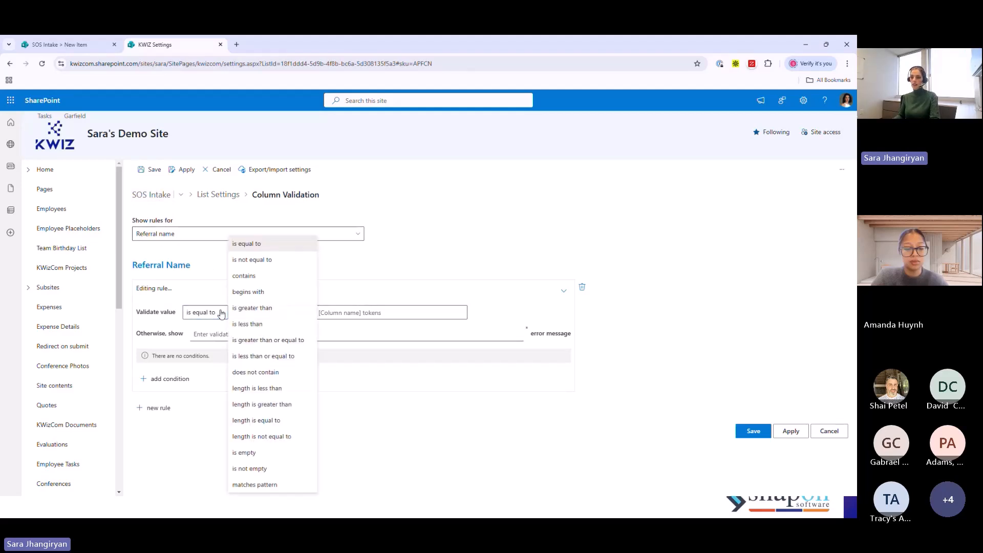
left_click(253, 470)
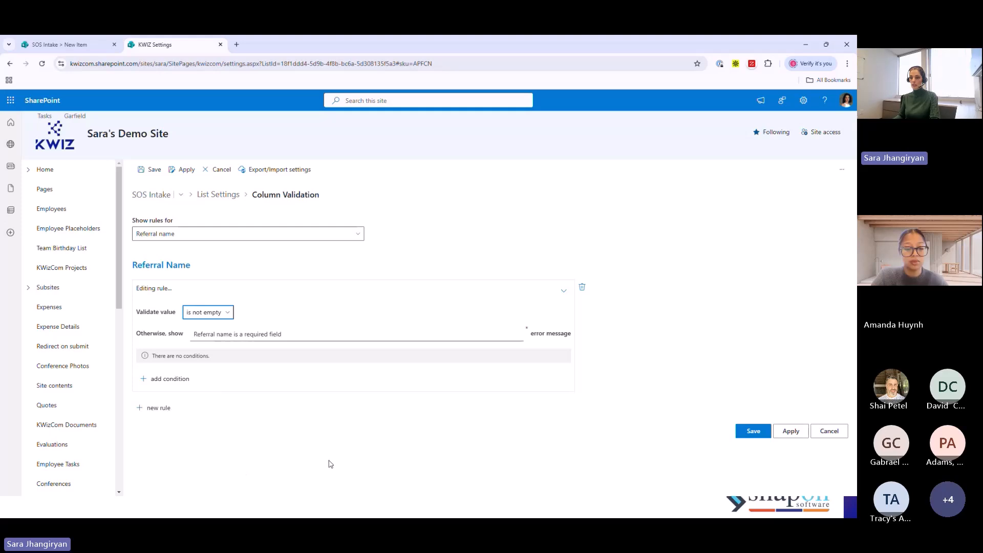
left_click_drag(284, 336, 180, 335)
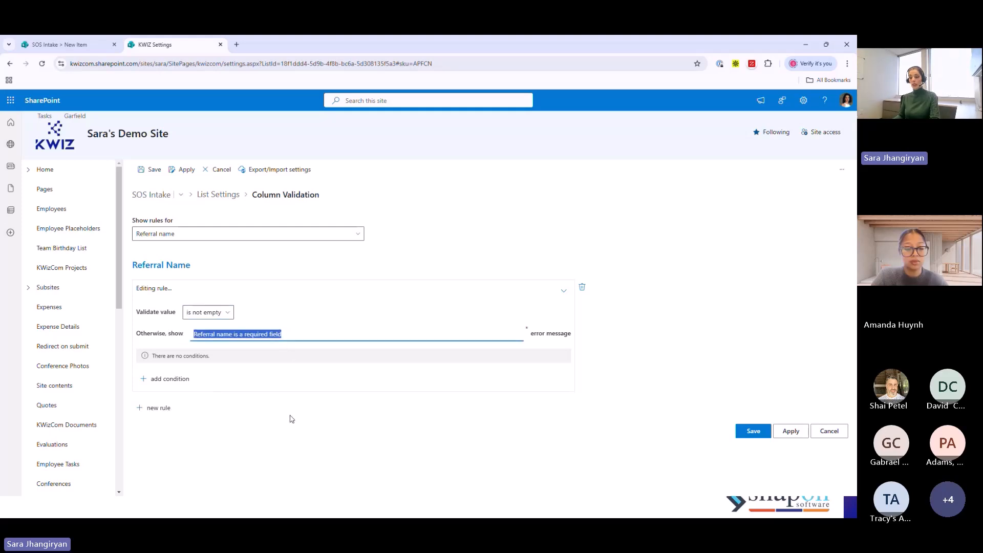
left_click(665, 293)
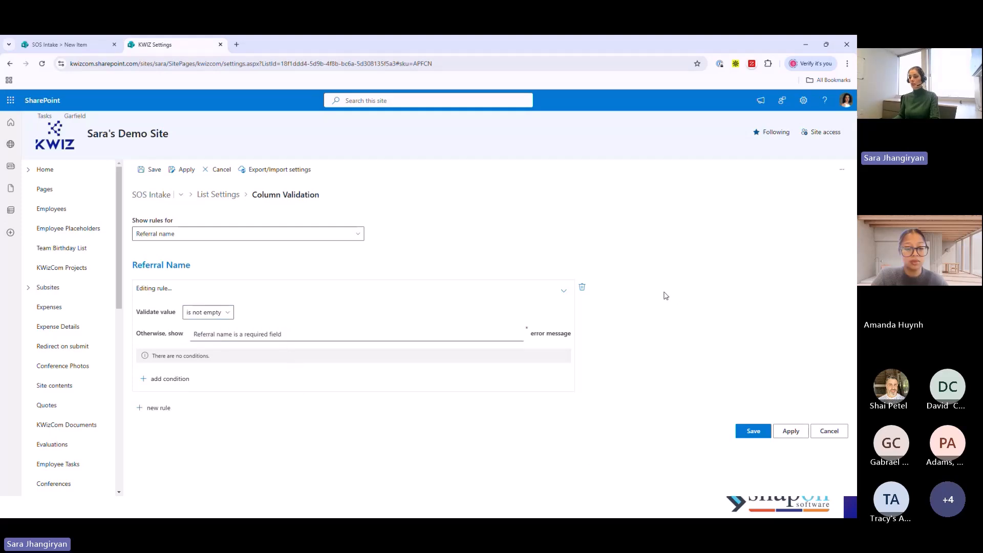
- Add the condition How did you hear about us? Current Value is equal to Friend to the Referral name rule and apply it
left_click(170, 378)
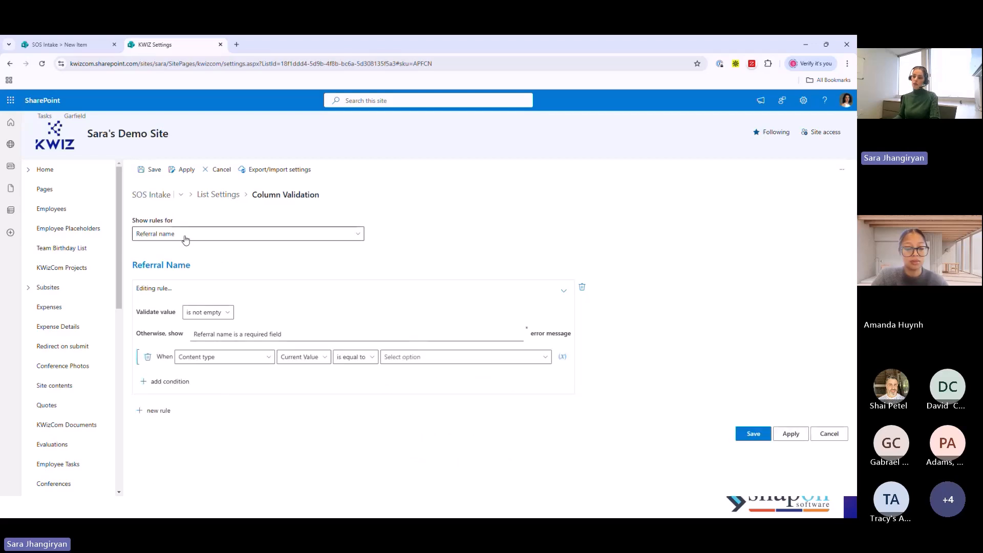
left_click(267, 358)
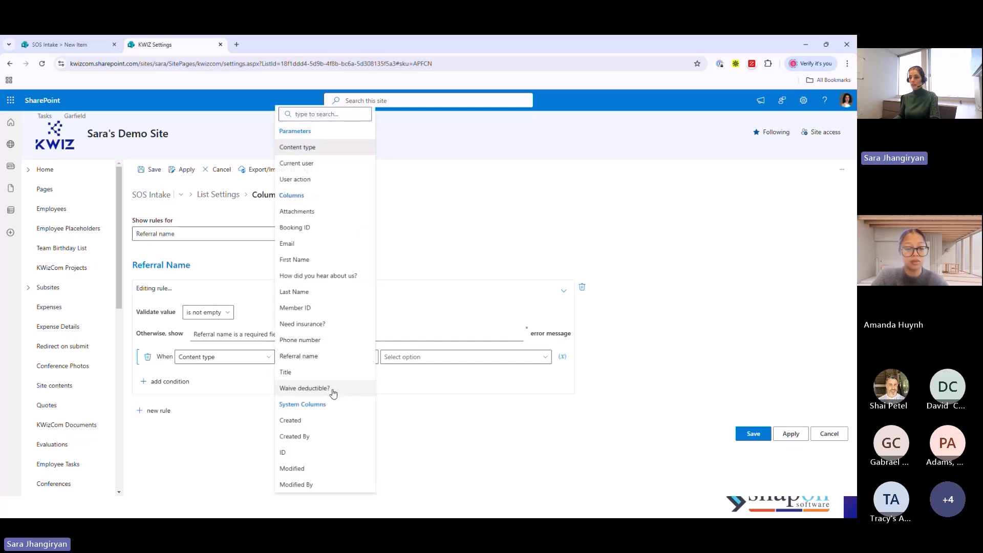
left_click(315, 275)
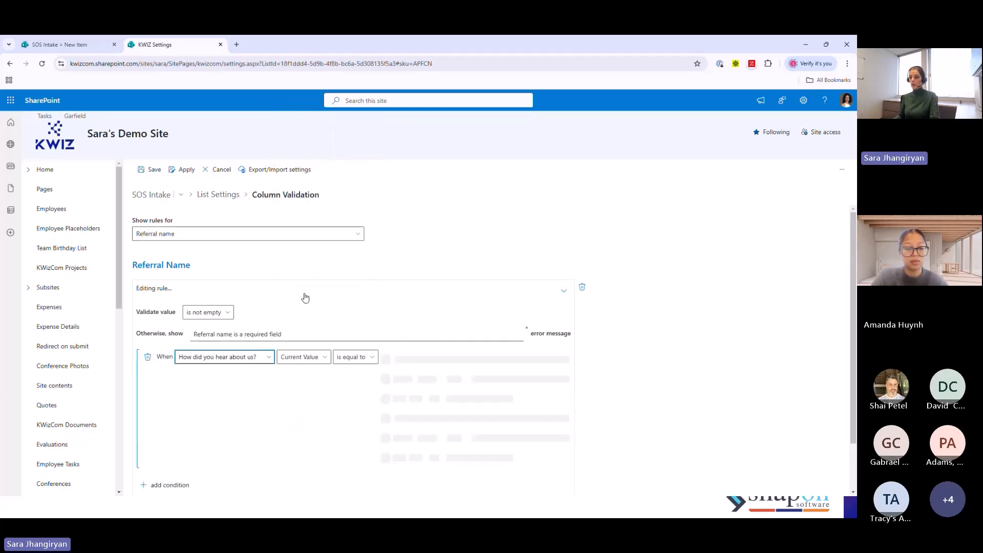
left_click(399, 361)
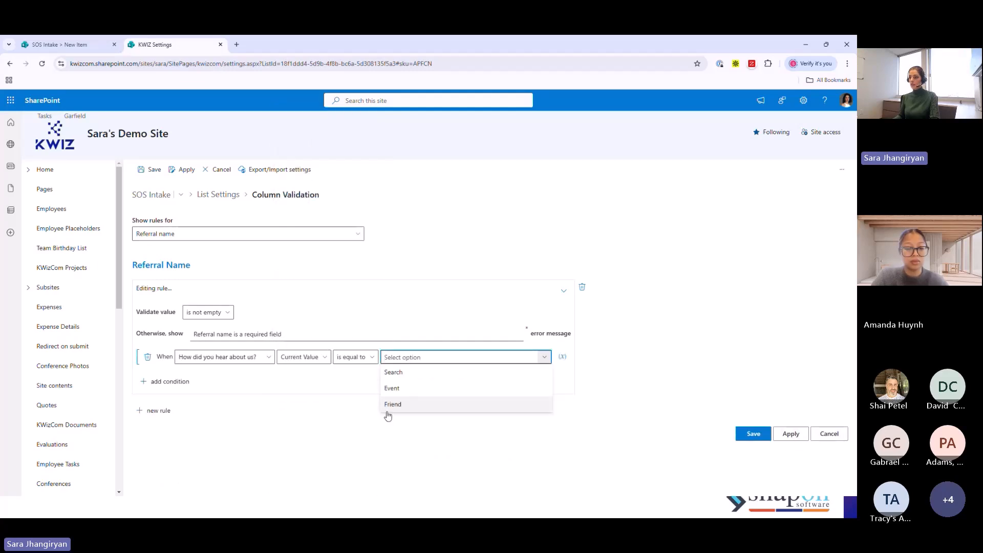
left_click(394, 403)
left_click(623, 463)
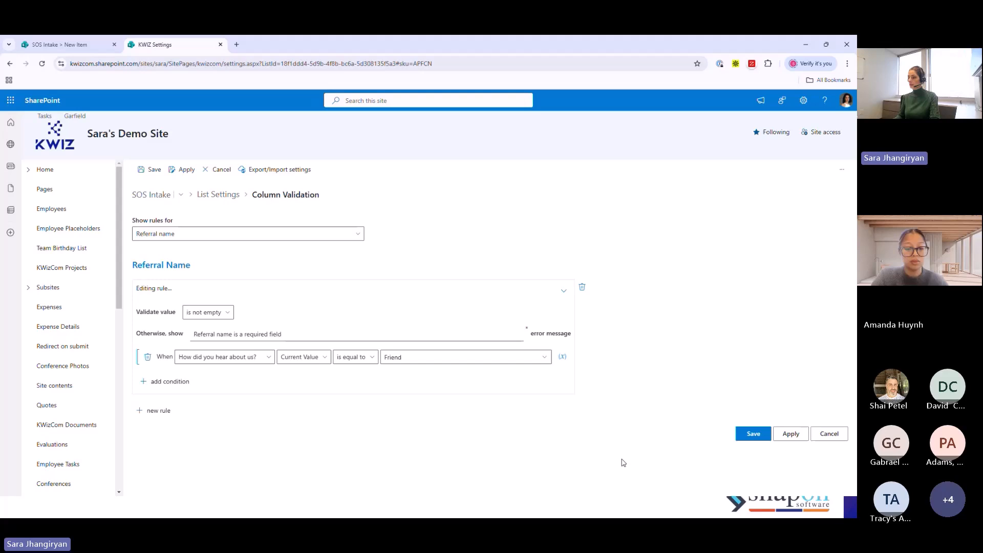
left_click(807, 439)
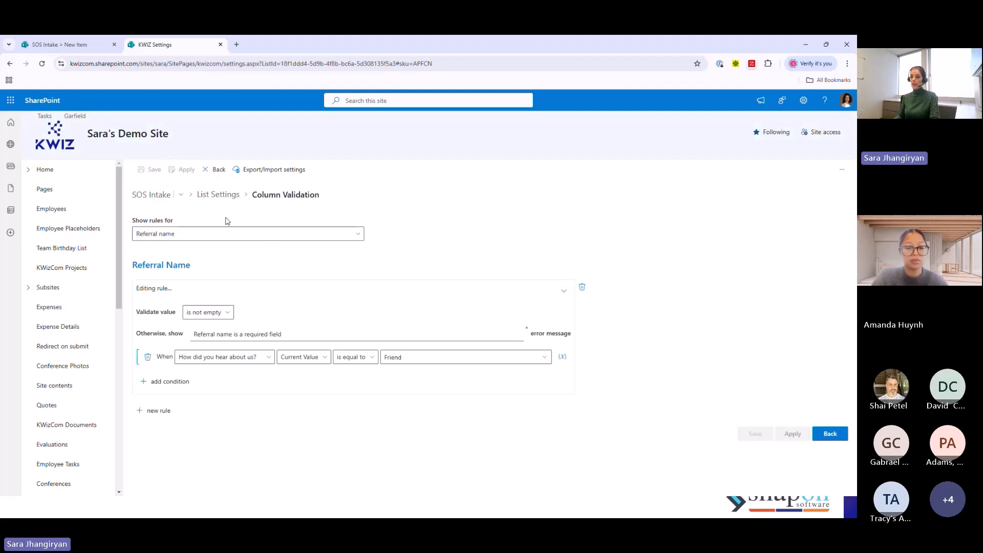
- Add a validation rule for the Email column that requires the value to match a pattern
left_click(229, 233)
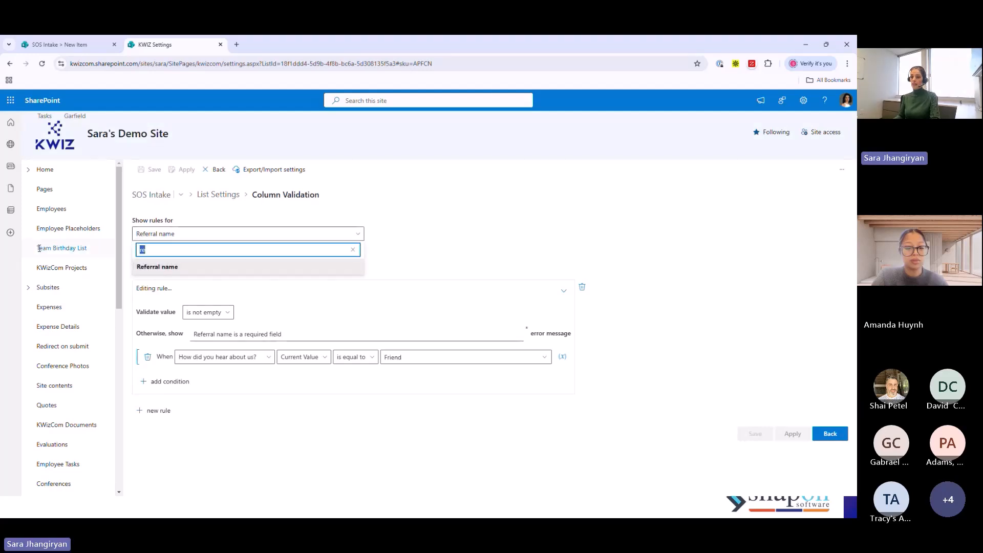
type("emai")
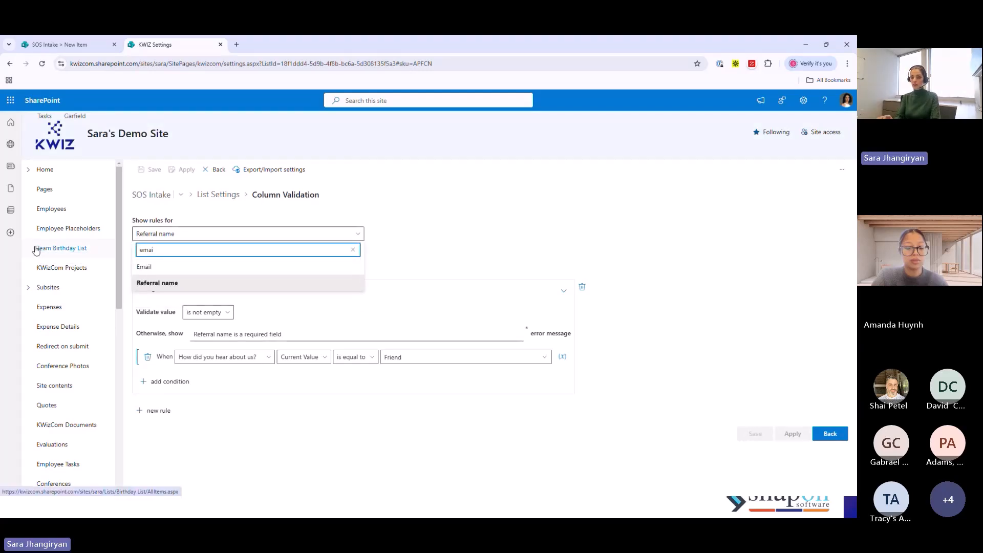
left_click(177, 269)
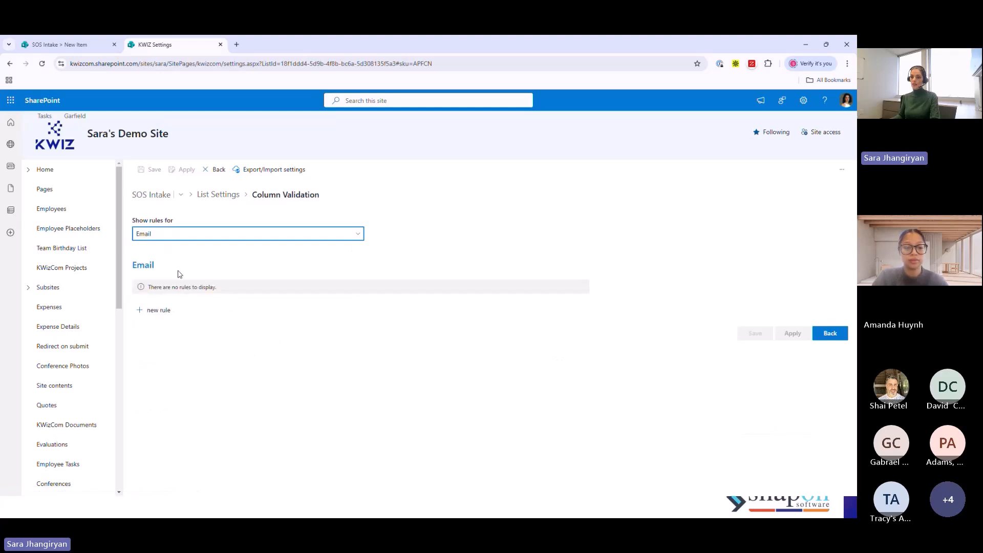
left_click(158, 310)
left_click(215, 312)
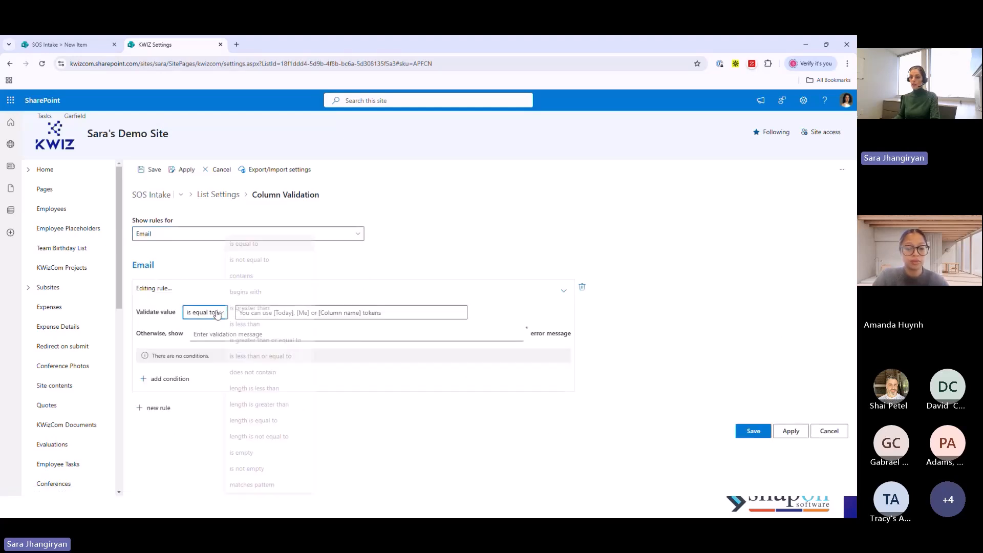
left_click(250, 486)
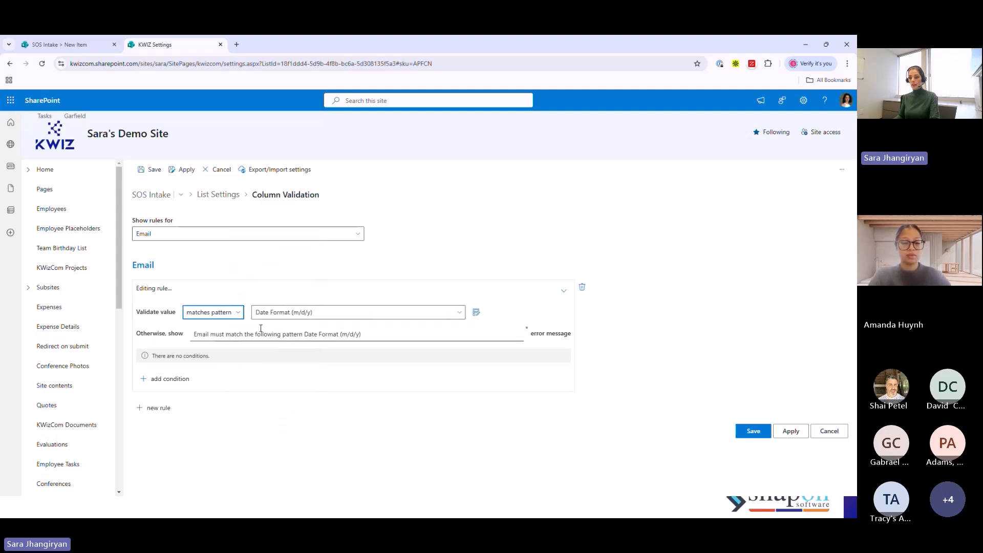
- Review the predefined validation patterns and the Regex editor for custom expressions without adding one
left_click(383, 313)
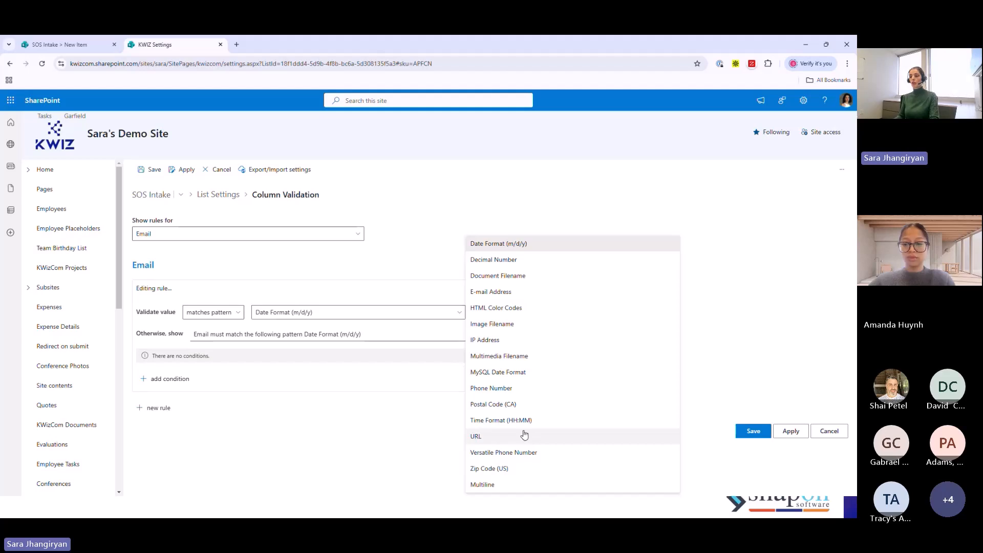
left_click(502, 192)
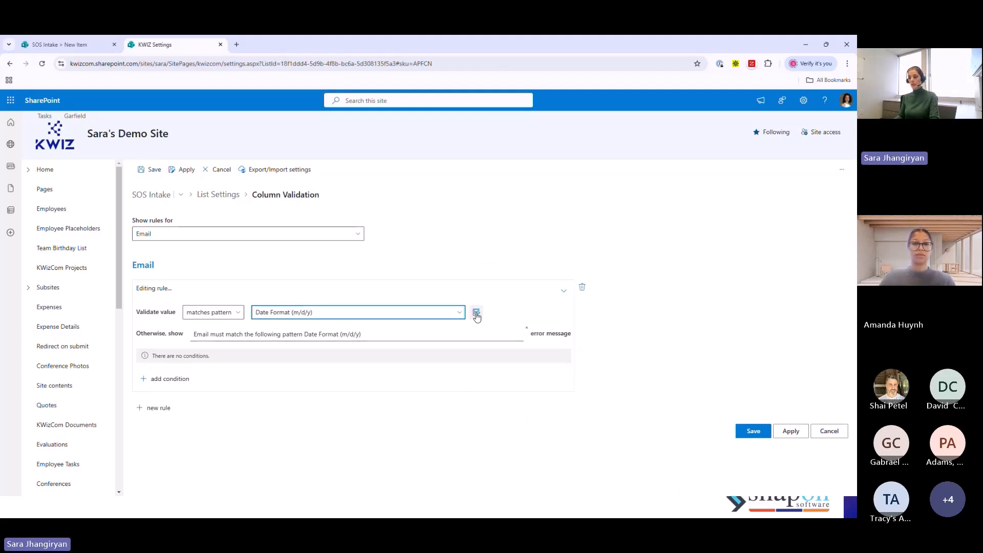
left_click(476, 315)
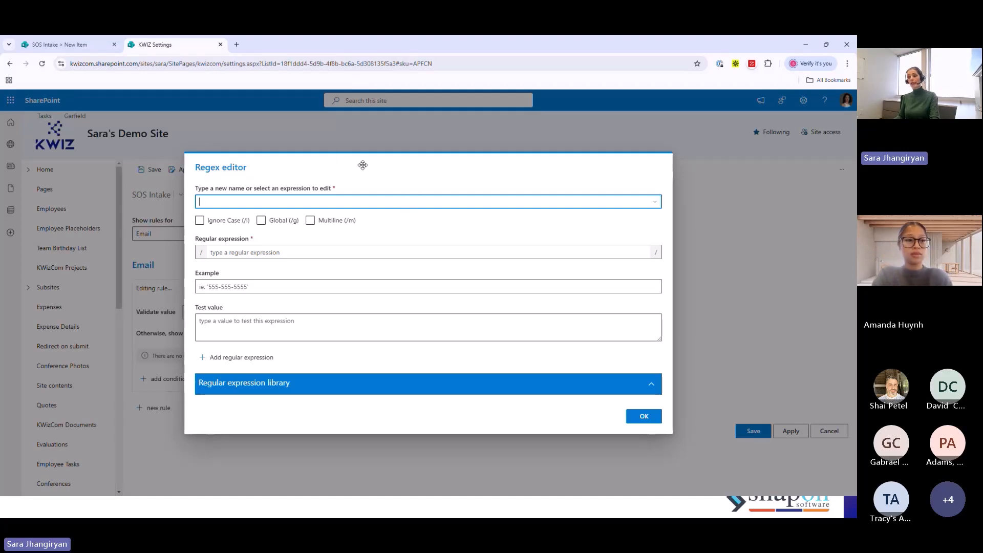
left_click(640, 418)
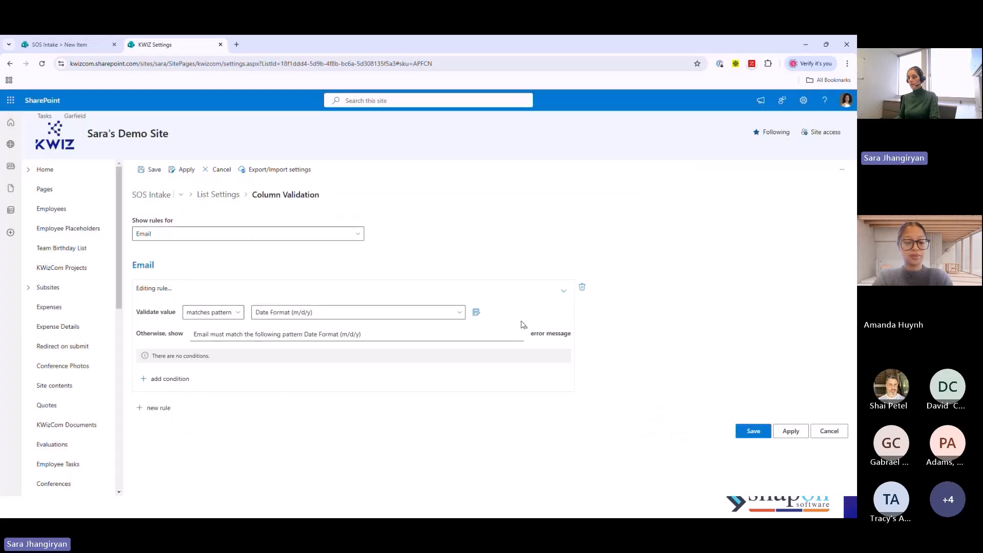
- Set the Email rule's pattern to E-mail Address with the error message "Please provide a valid email address", and save the validation settings
left_click(460, 312)
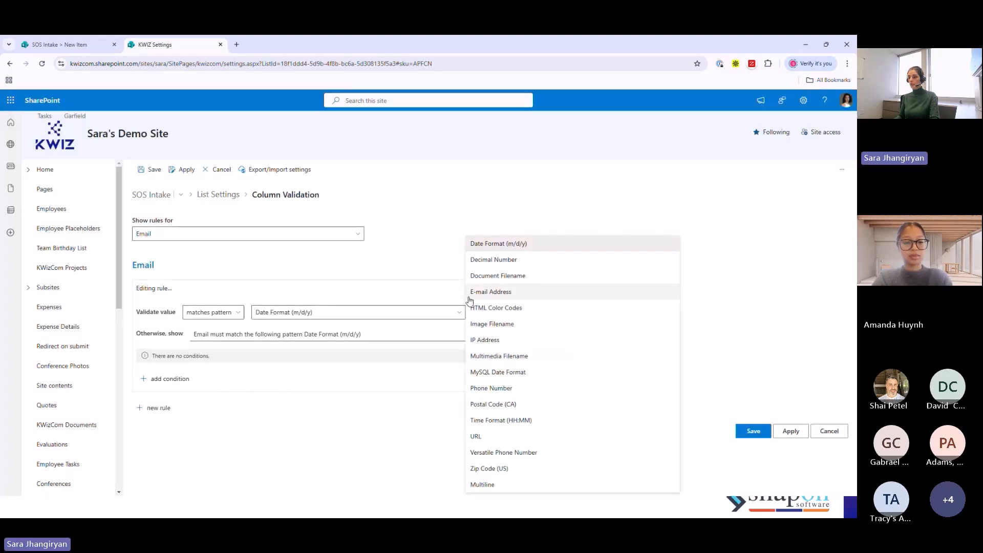
left_click(499, 293)
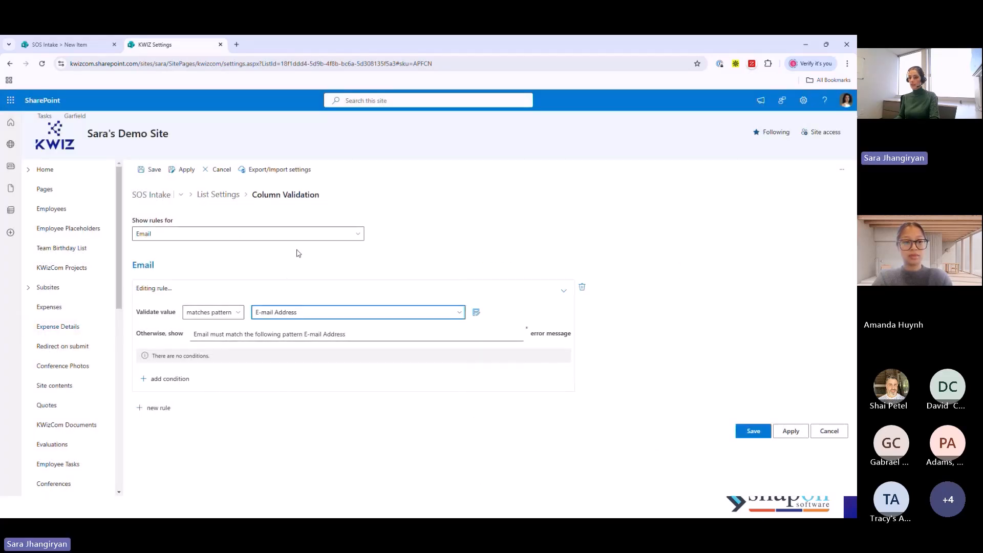
left_click_drag(357, 337, 124, 335)
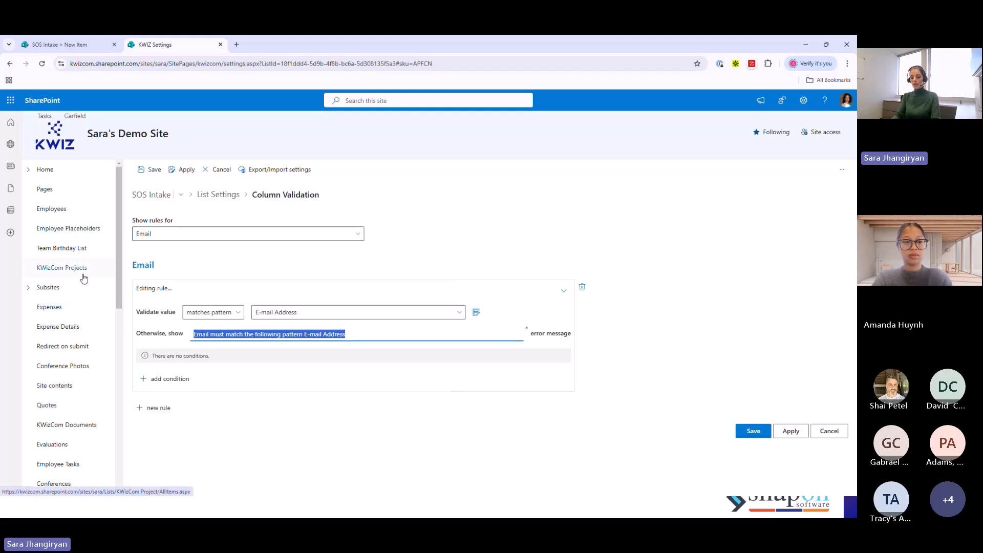
type("Please prov")
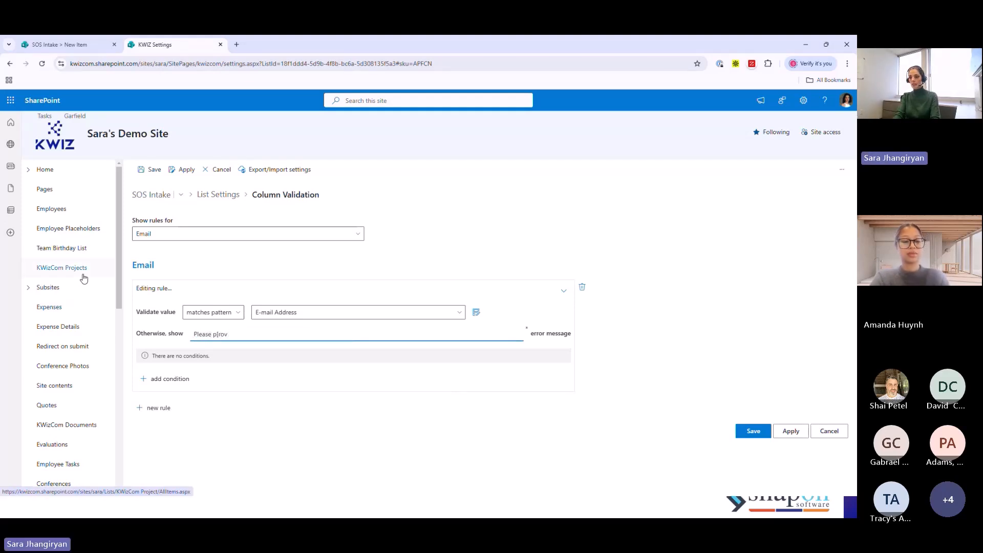
key("BackSpace")
type("rov")
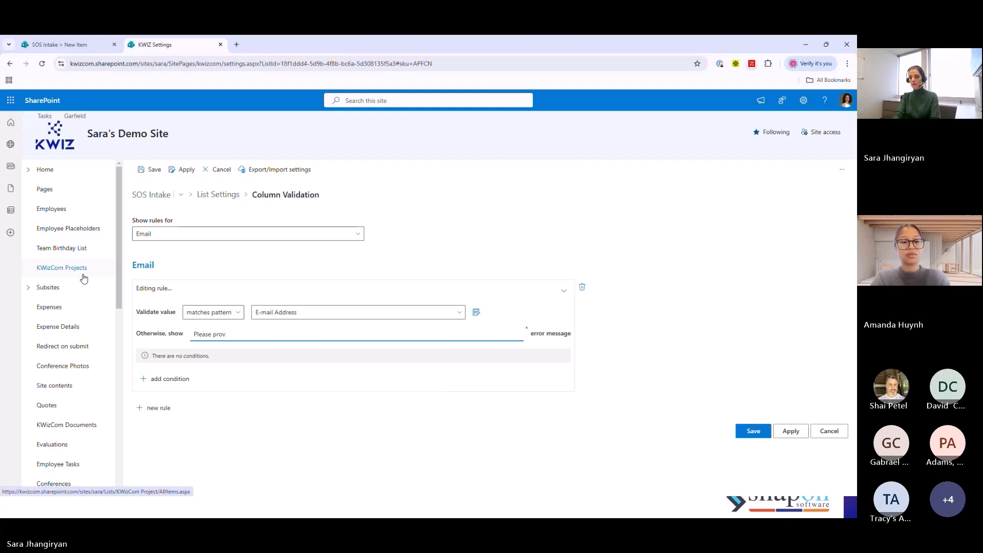
type("ide a va")
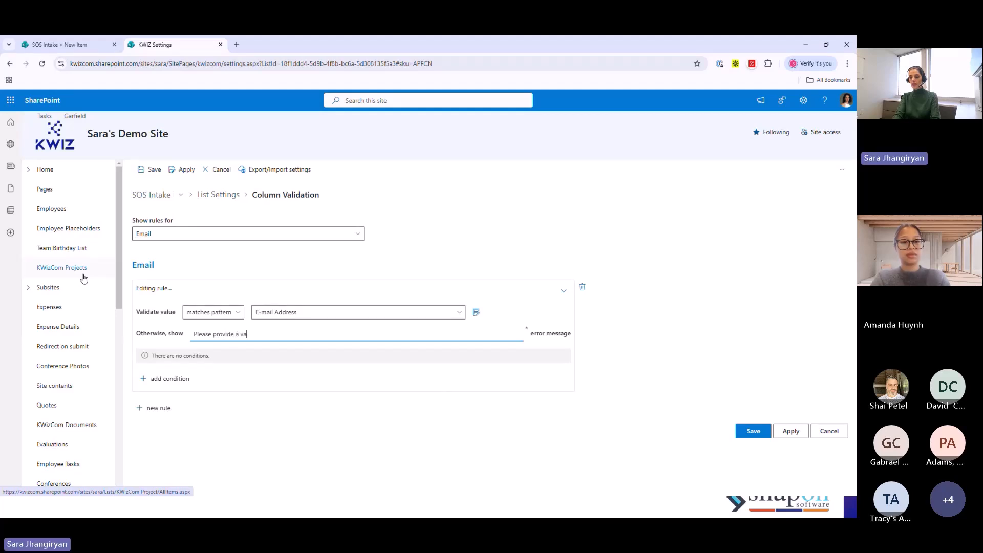
type("lid email address")
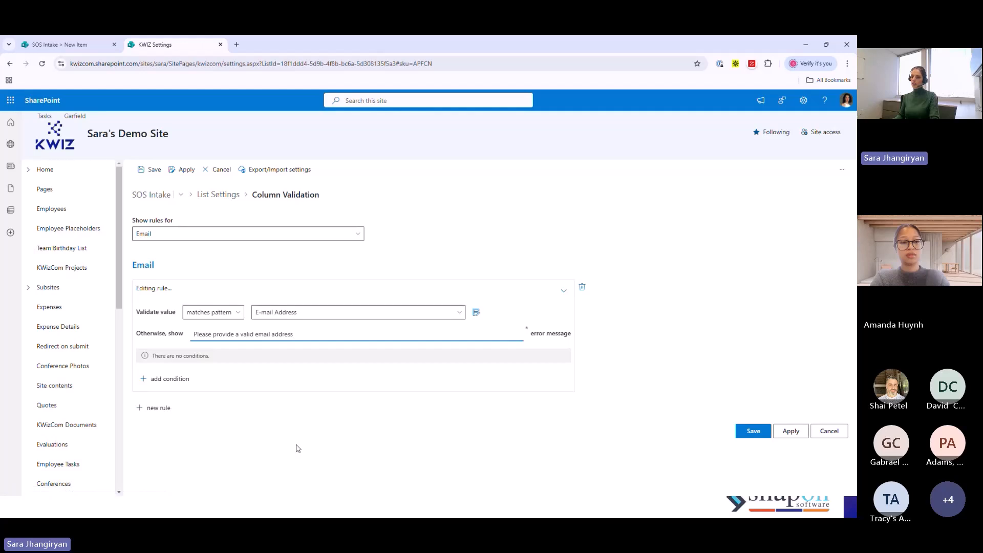
left_click(468, 472)
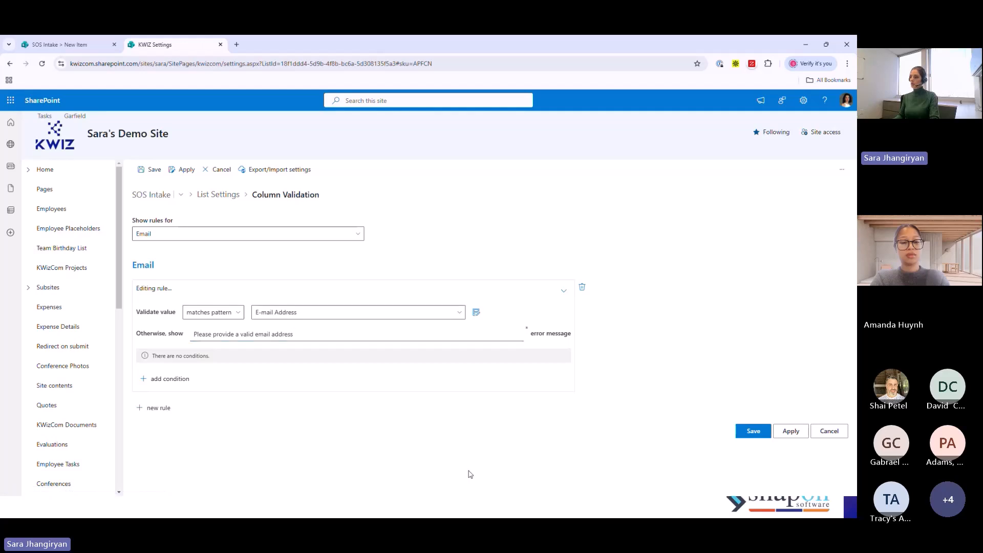
left_click(765, 439)
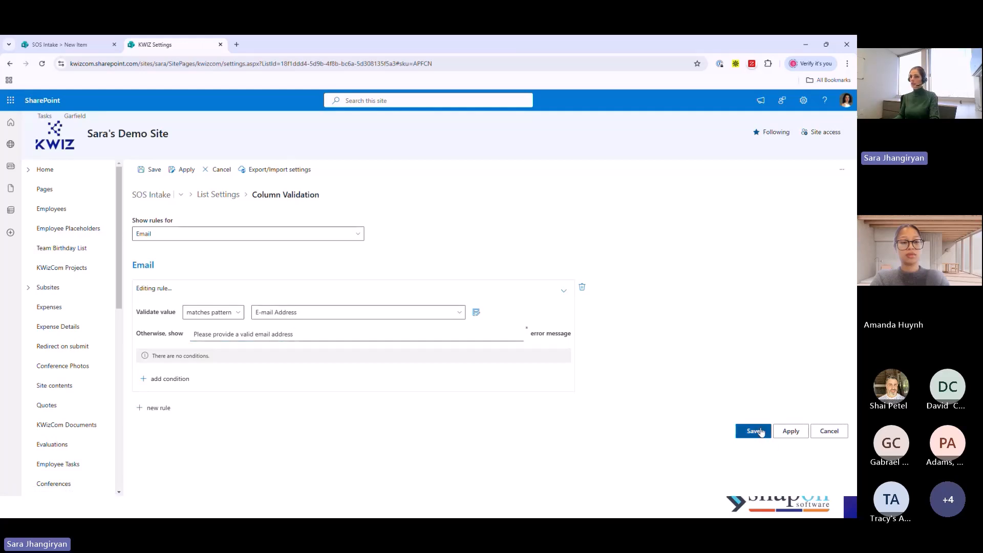
- Reload the SOS Intake new item form and enter the title SOS Intake, a first name and an incomplete email address
left_click(73, 44)
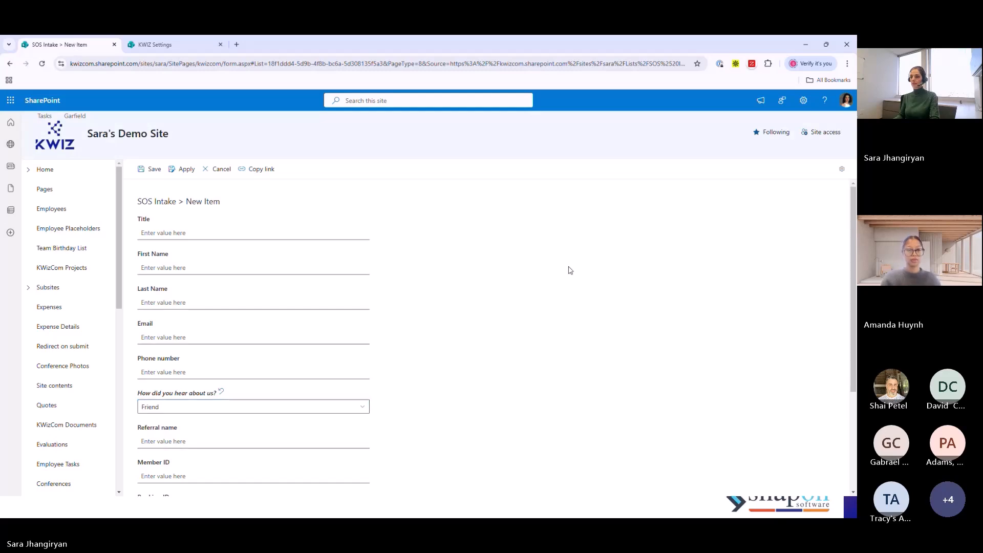
key("F5")
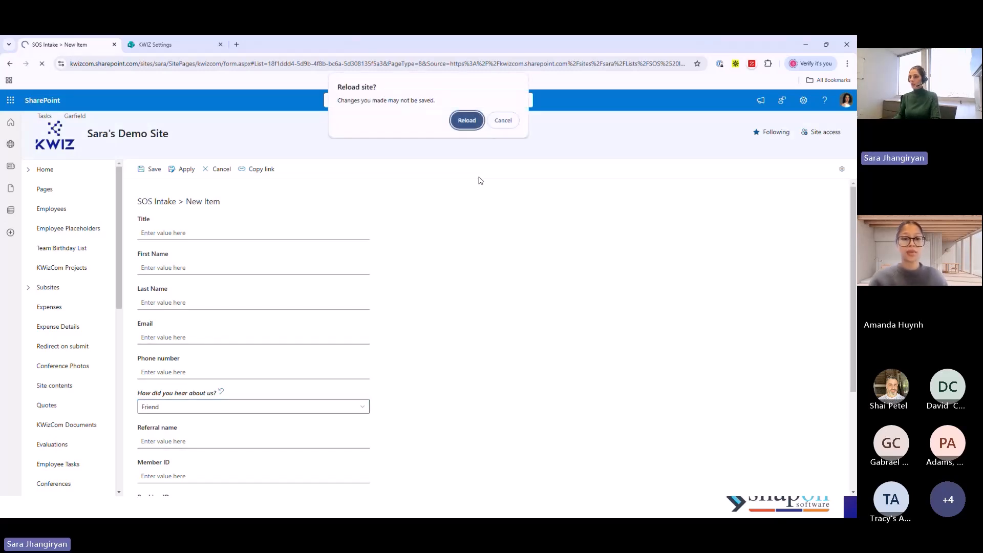
left_click(467, 120)
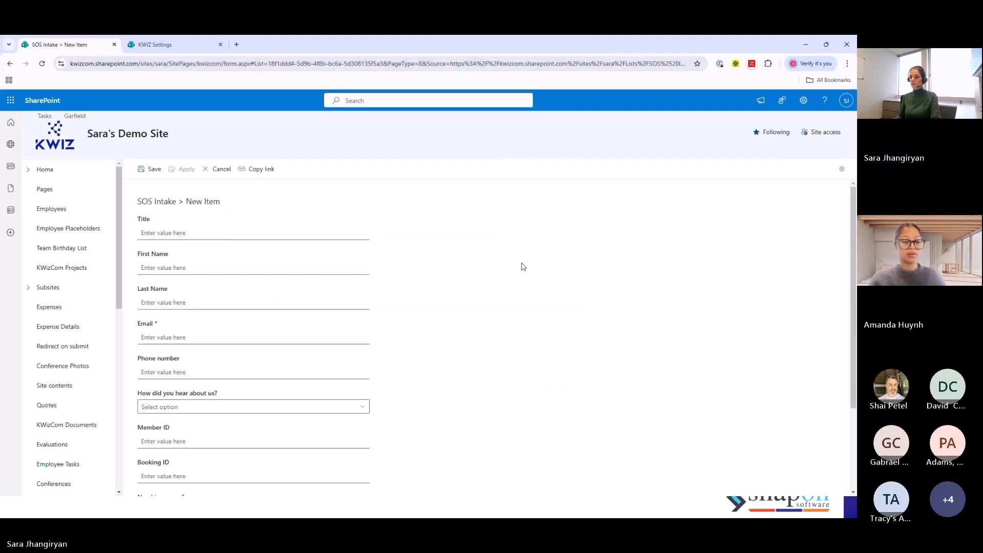
left_click(172, 236)
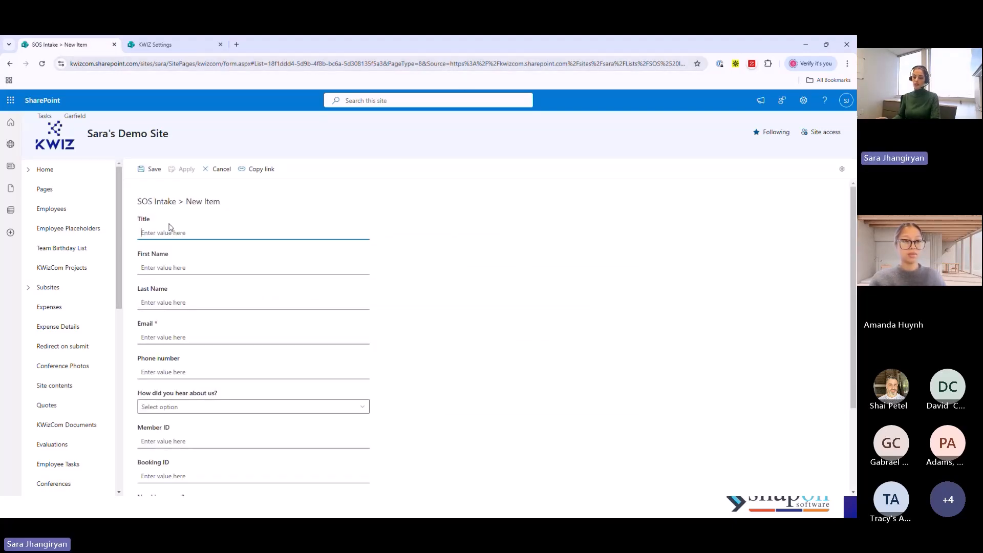
type("SOS Intake")
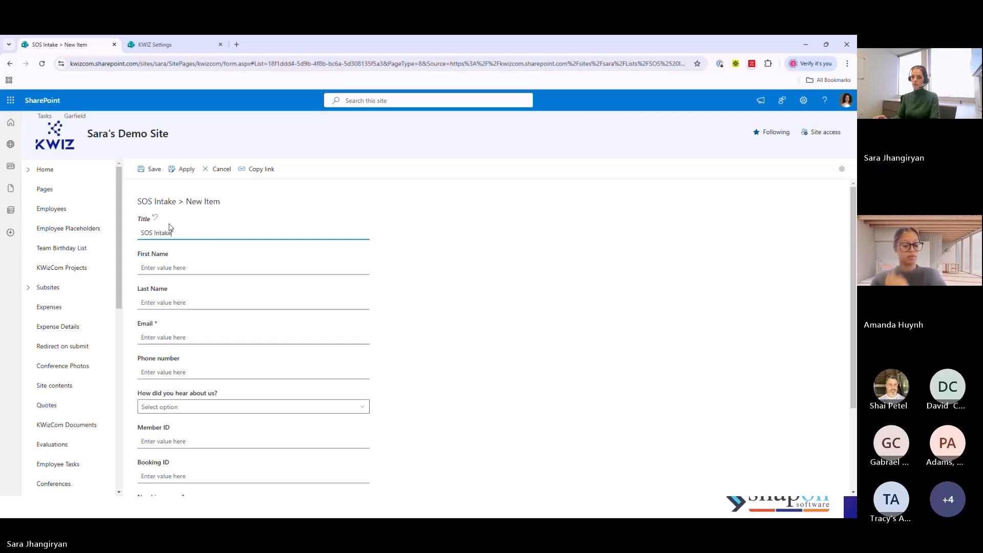
left_click(208, 266)
type("Sara")
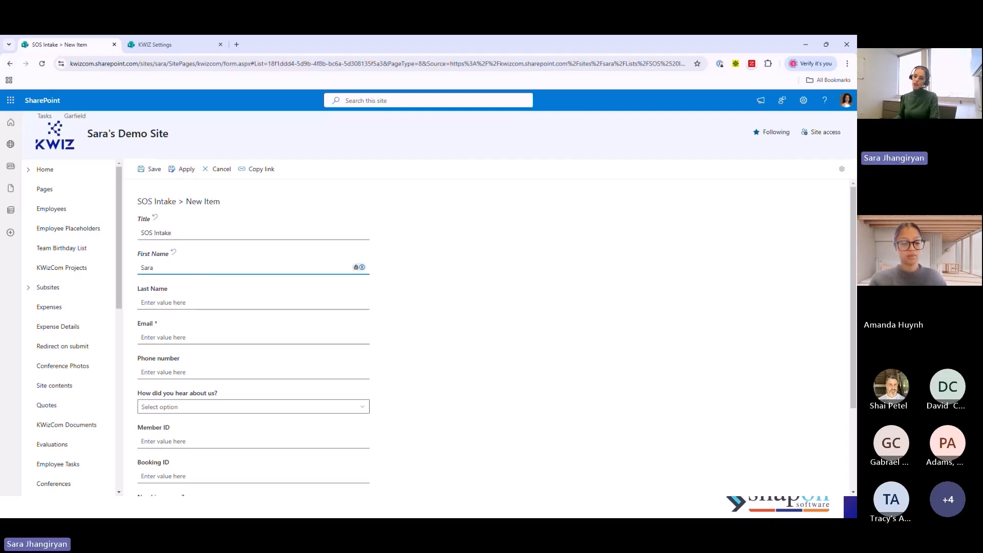
left_click(164, 332)
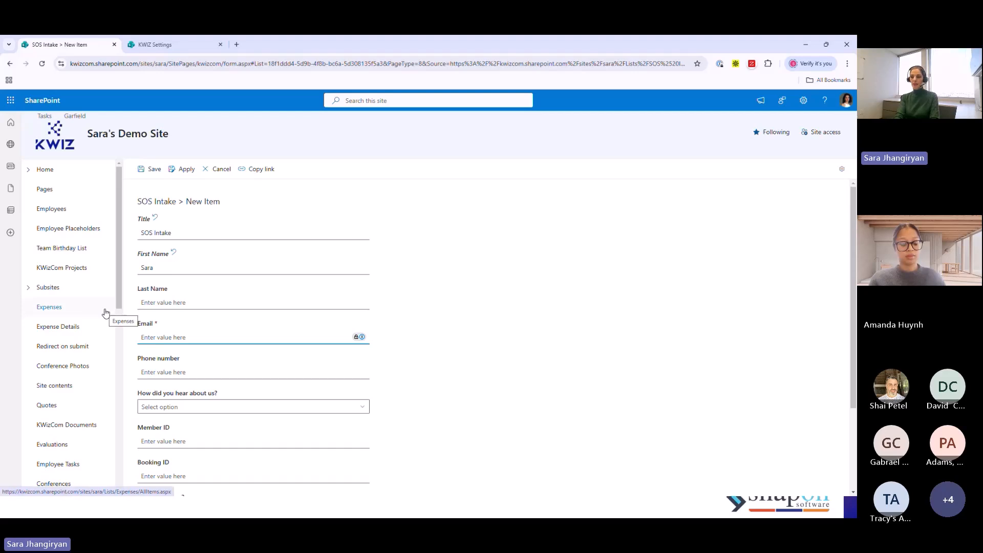
type("sara")
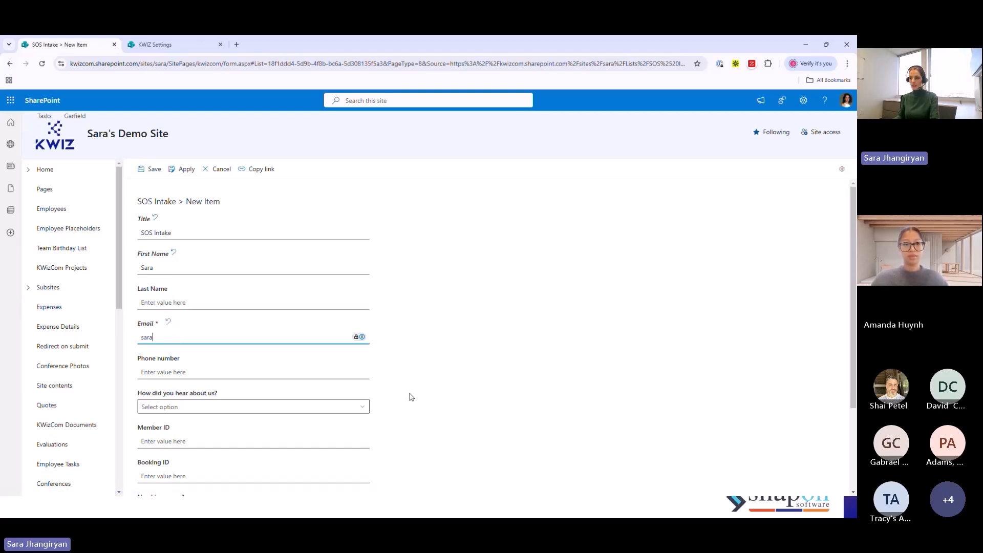
- Choose Friend for How did you hear about us? and try to save the item with Referral name empty
scroll(410, 397, "down", 1)
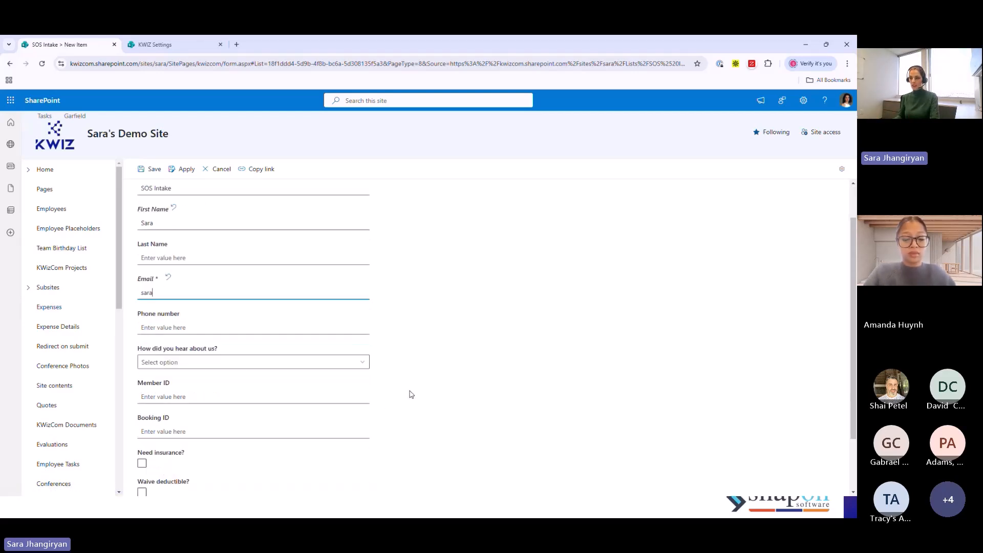
left_click(273, 362)
left_click(154, 408)
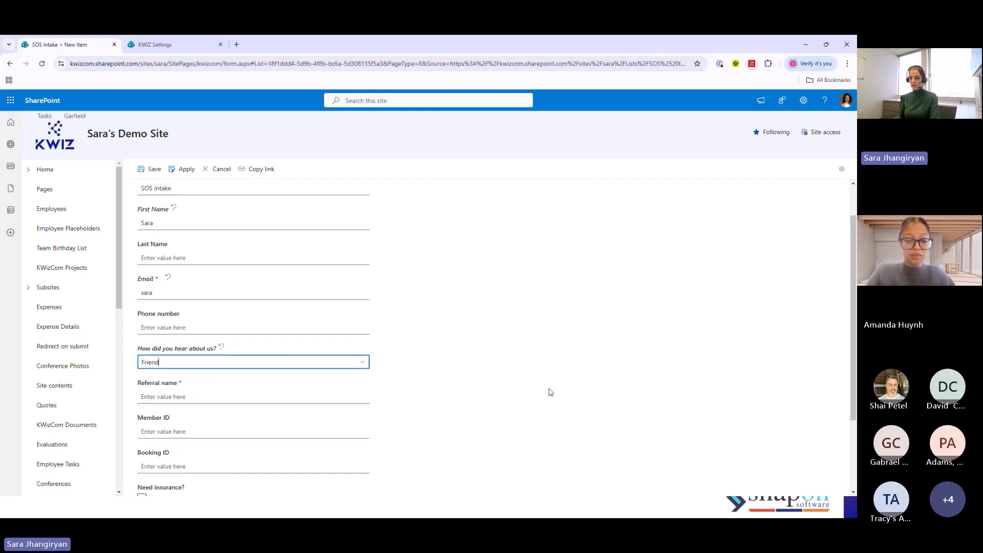
scroll(548, 391, "down", 2)
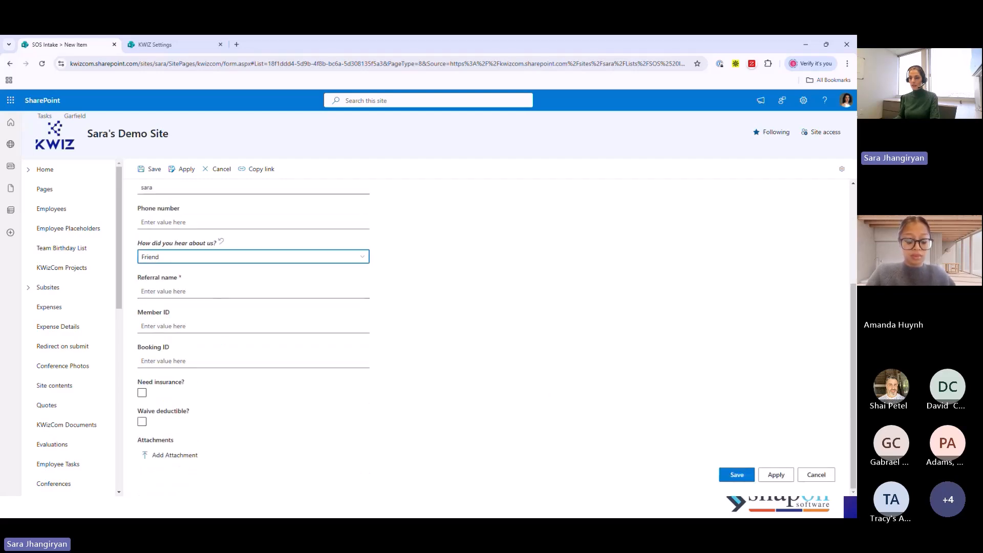
left_click(737, 475)
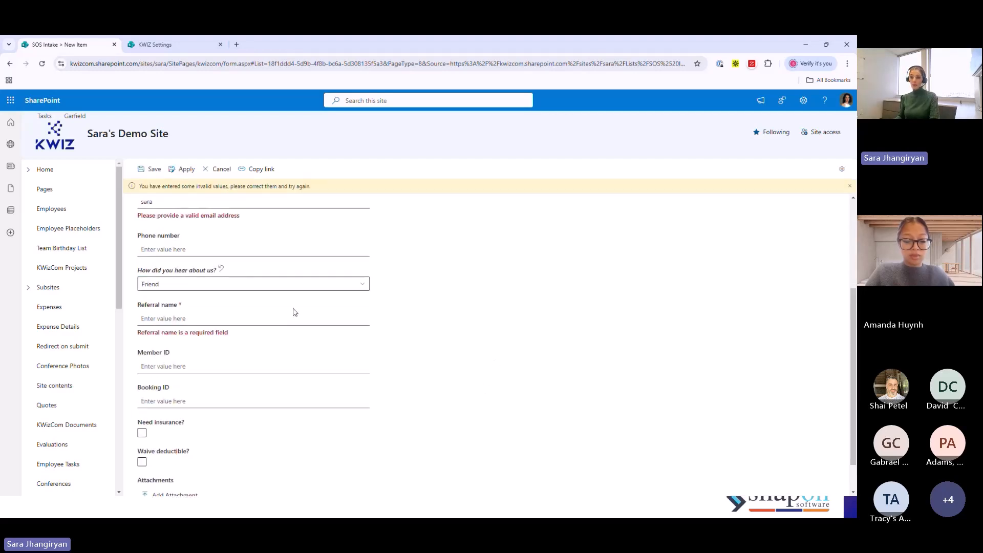
- Complete the email address, fill in the referral's name, and save the SOS Intake item
scroll(293, 313, "up", 1)
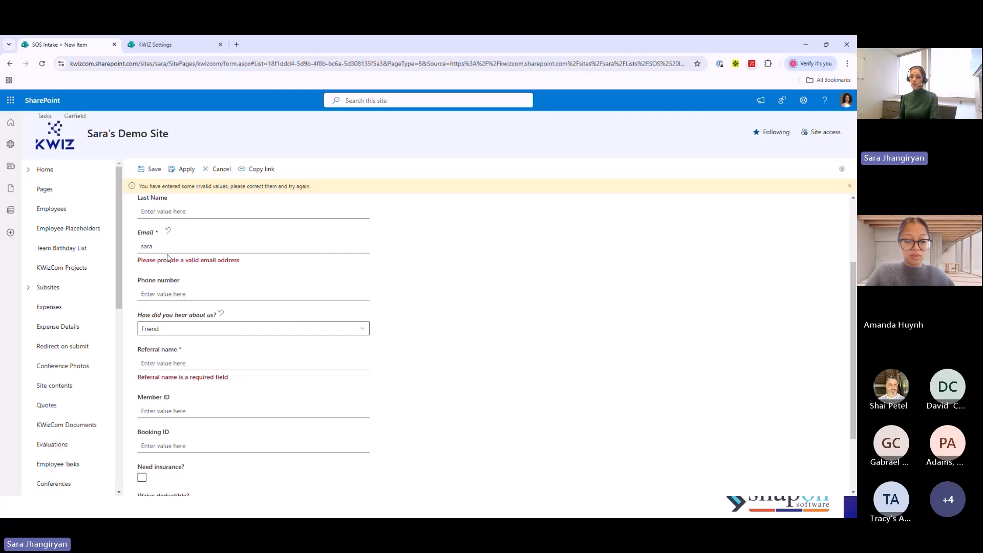
left_click(190, 240)
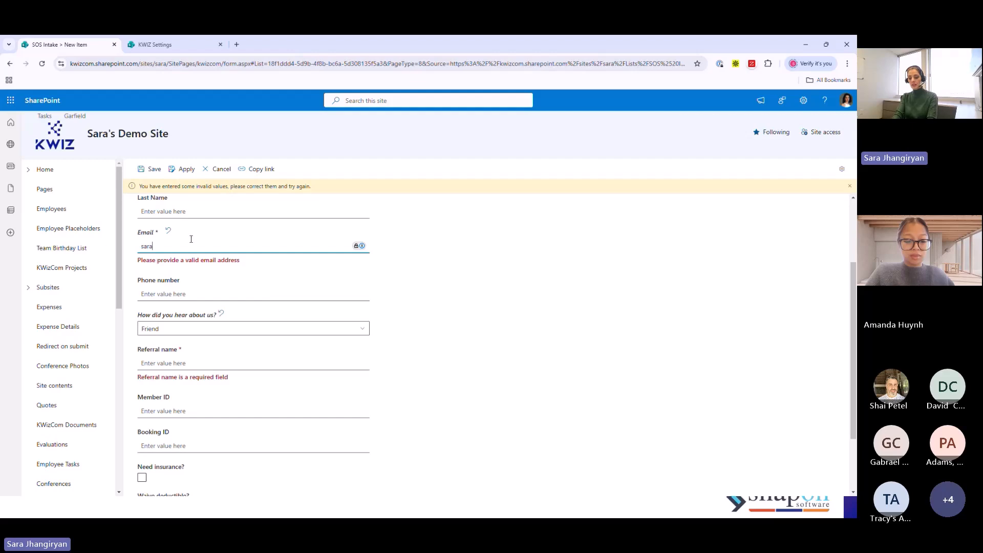
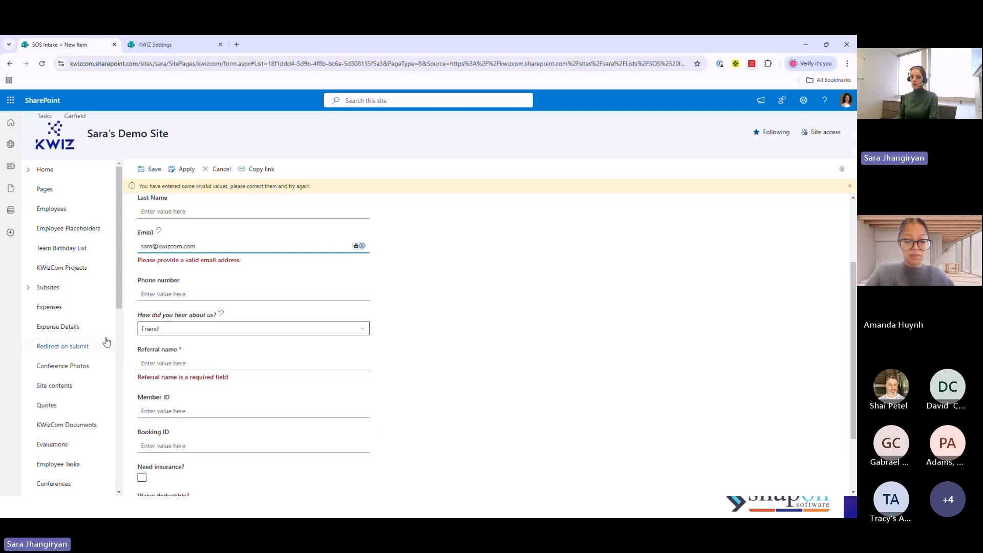
left_click(166, 363)
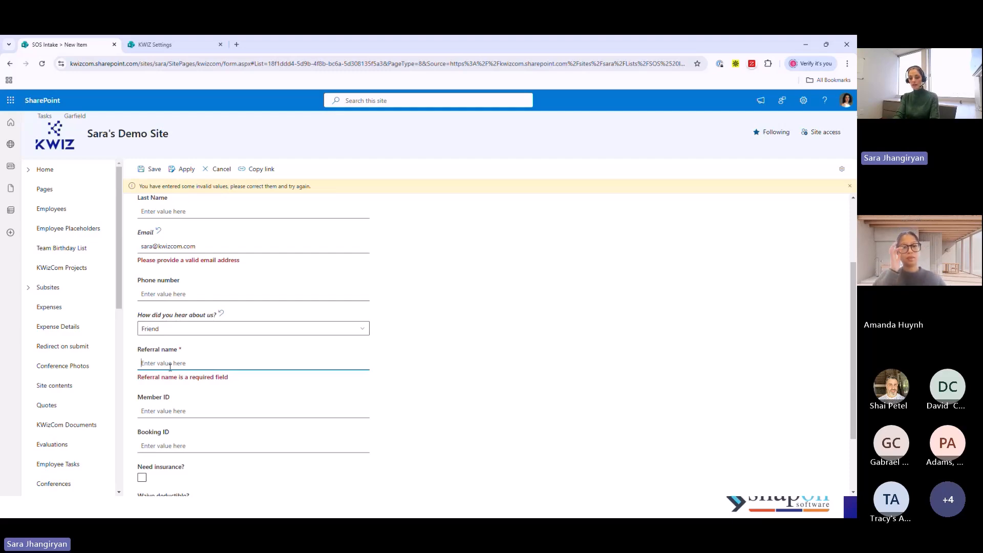
type("David")
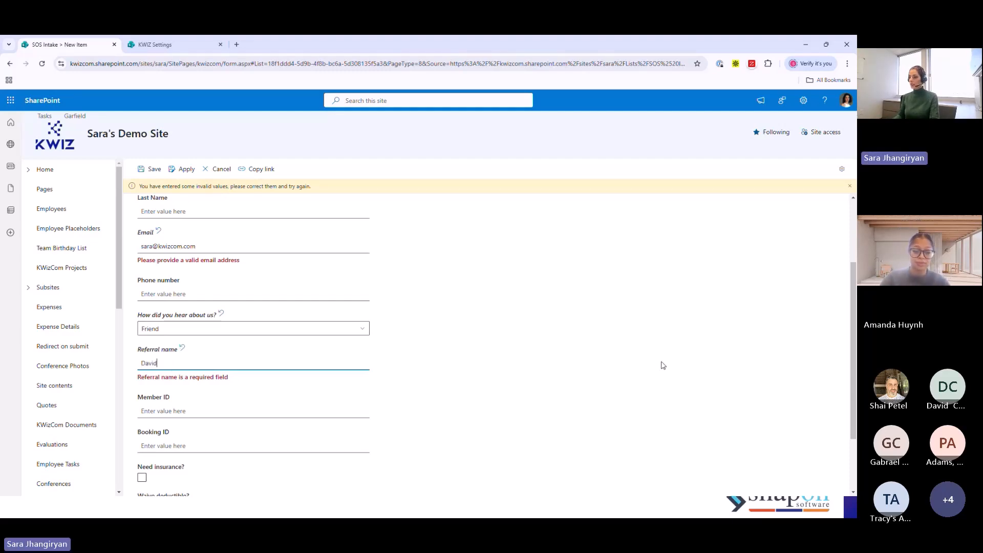
scroll(660, 364, "down", 2)
left_click(735, 473)
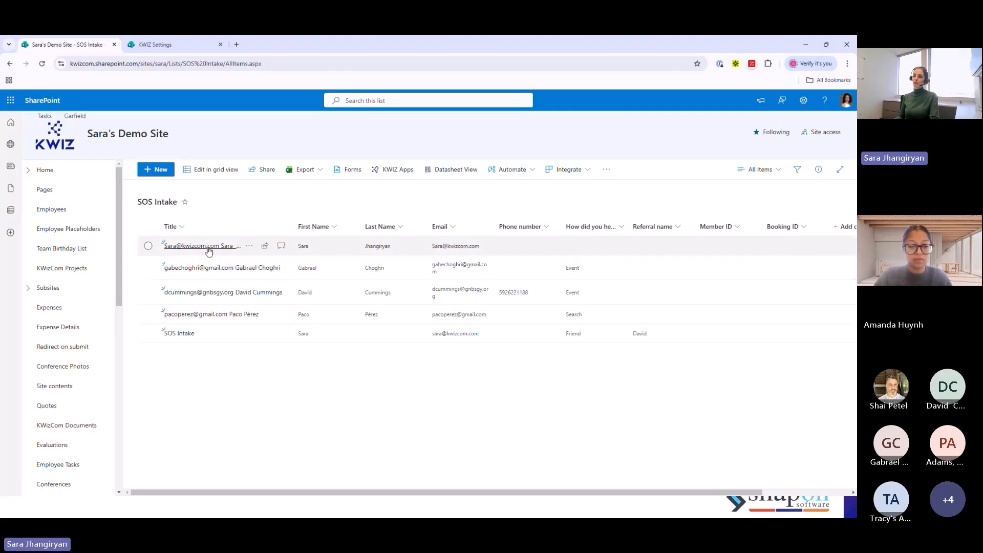
- Open another new SOS Intake item and examine the form's single-column layout from Title to Attachments
left_click(161, 168)
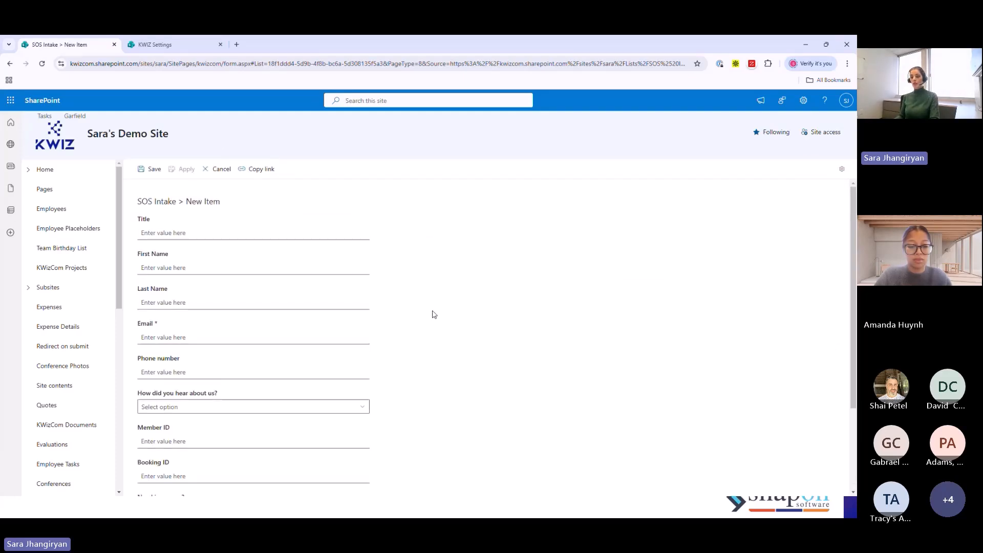
scroll(434, 314, "down", 1)
scroll(435, 313, "down", 1)
scroll(434, 313, "up", 2)
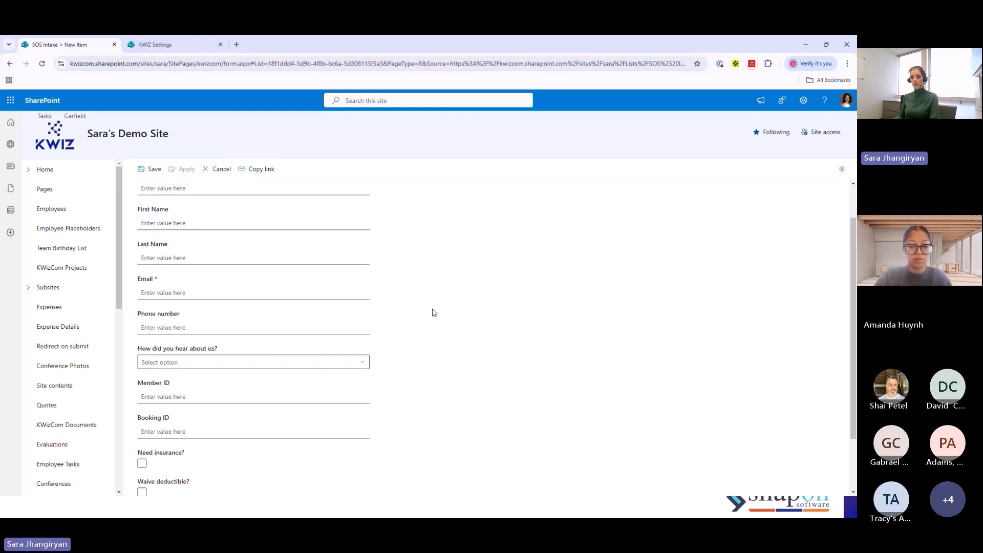
scroll(434, 313, "up", 1)
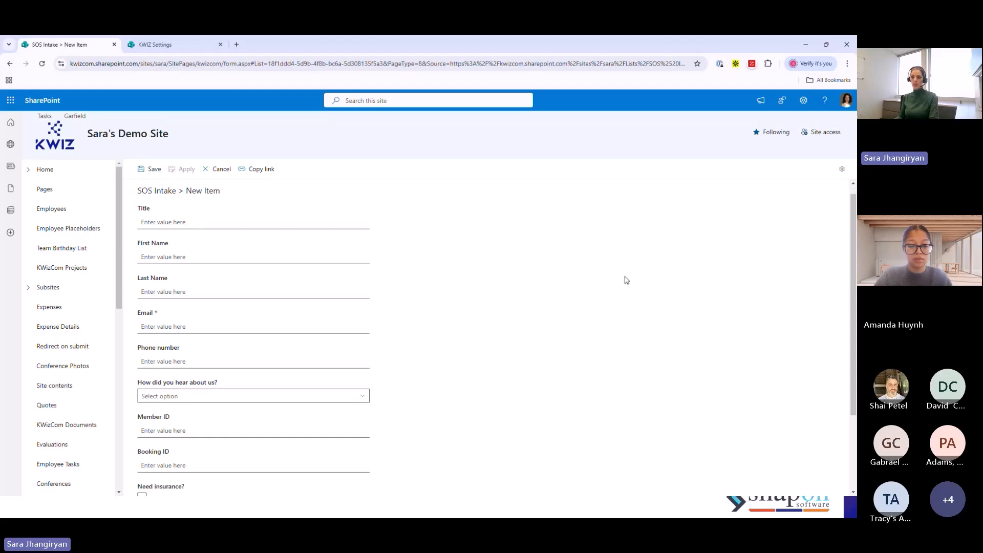
scroll(322, 384, "down", 1)
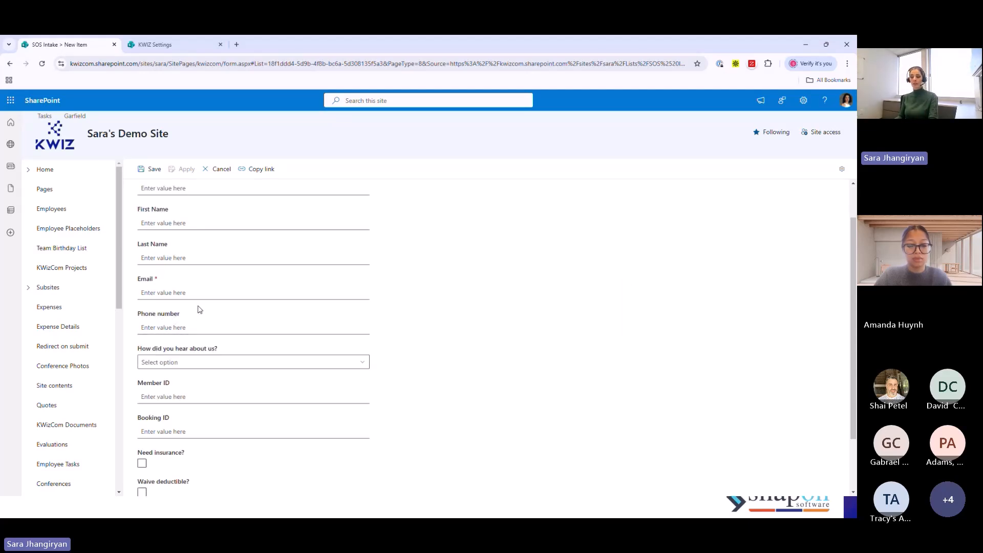
scroll(169, 380, "down", 1)
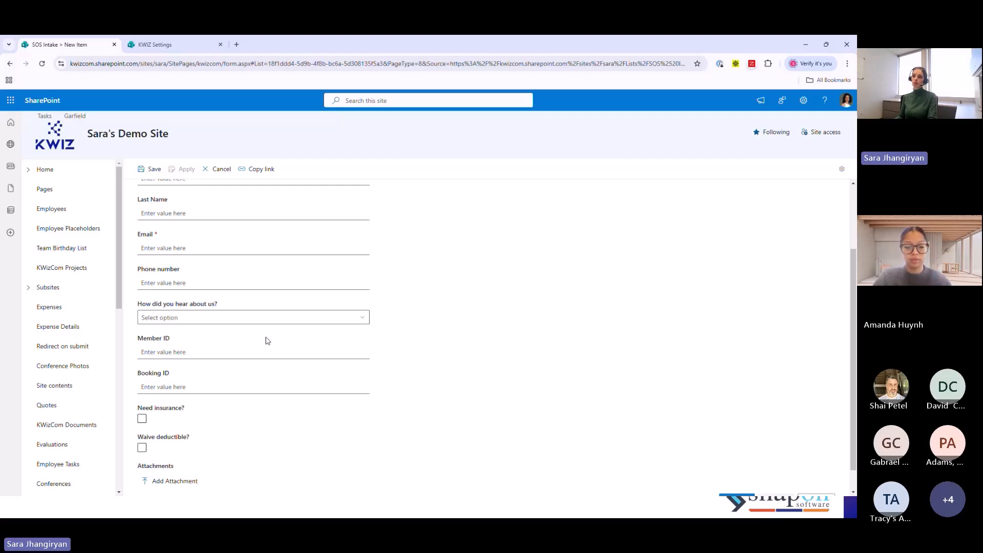
scroll(265, 340, "up", 2)
- Return to the KWIZ list settings for SOS Intake and open the Form Builder settings
left_click(155, 46)
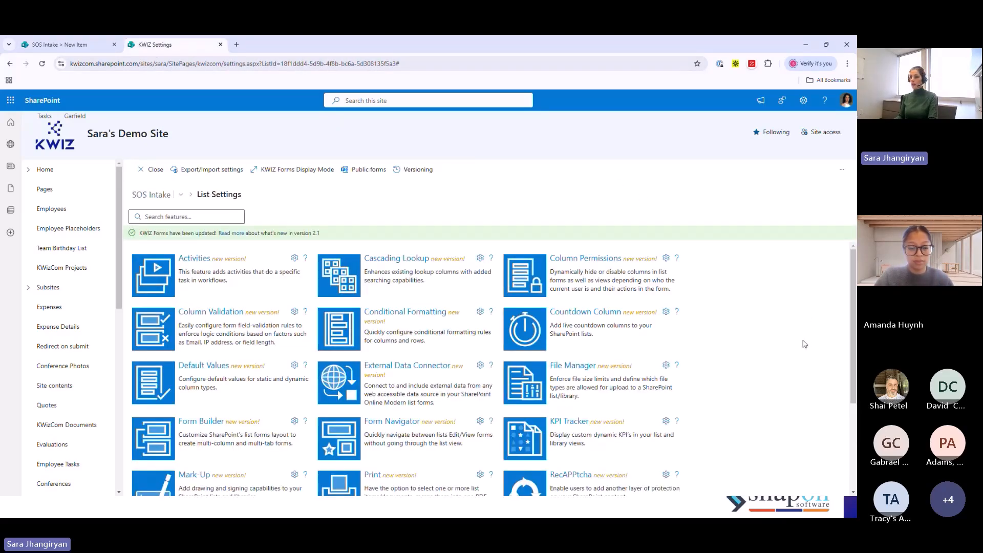
scroll(802, 342, "down", 1)
scroll(803, 342, "up", 1)
left_click(200, 423)
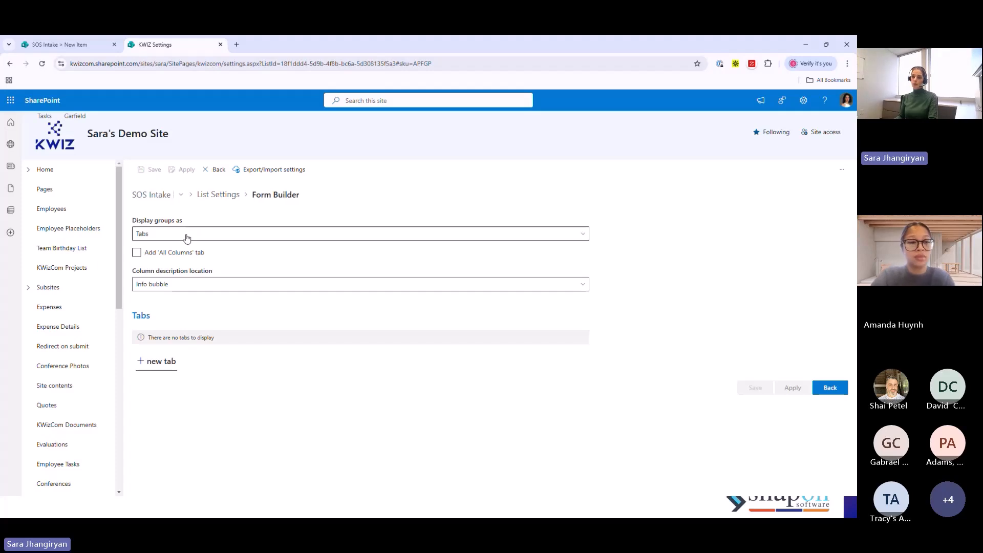
- Display the form's groups as Tabs and add a new tab with the group name Contact Details
left_click(186, 236)
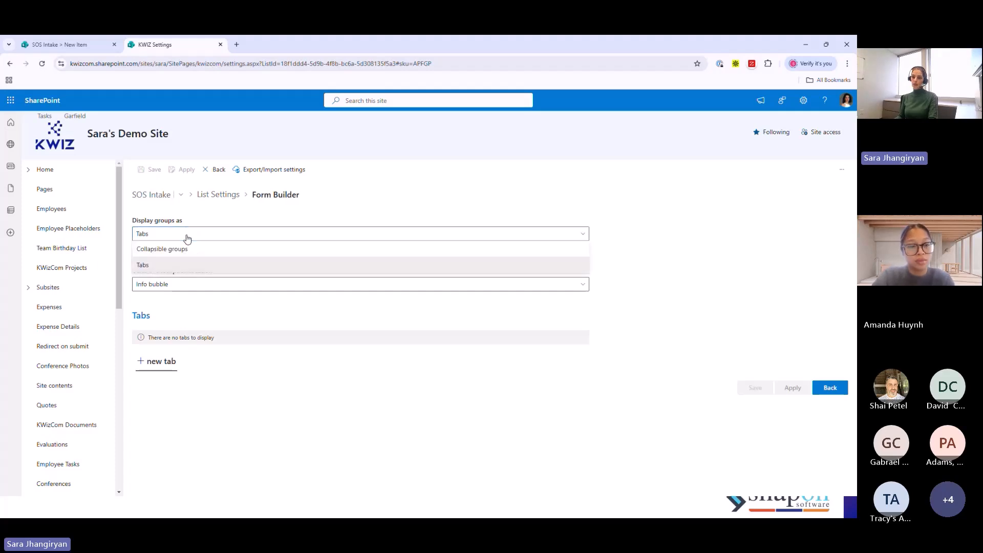
left_click(153, 265)
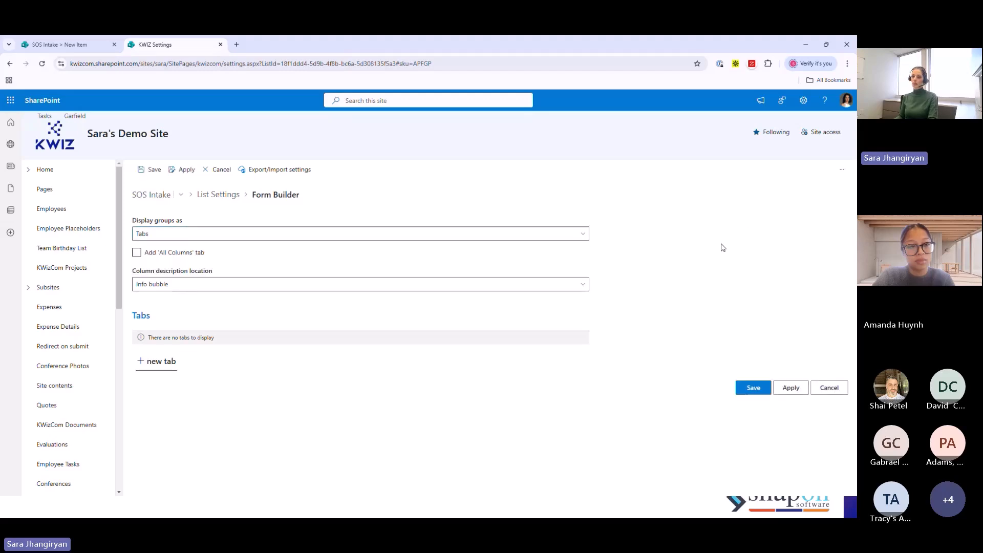
left_click(161, 365)
scroll(785, 369, "down", 1)
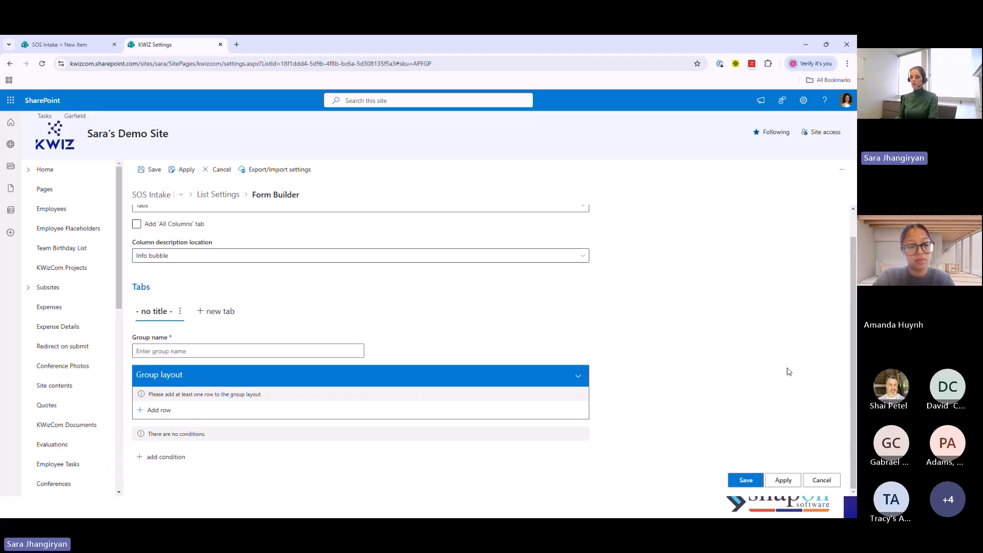
left_click(153, 350)
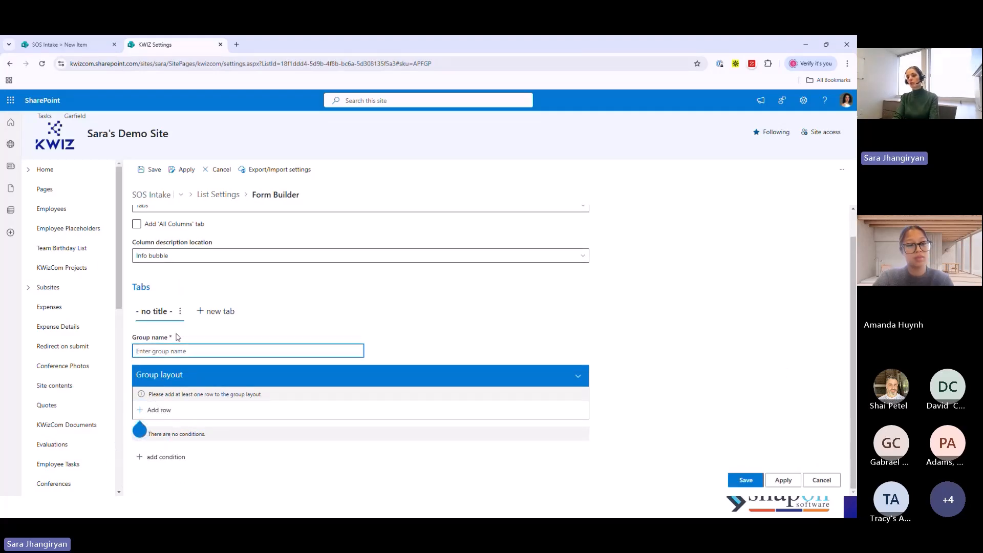
type("Con")
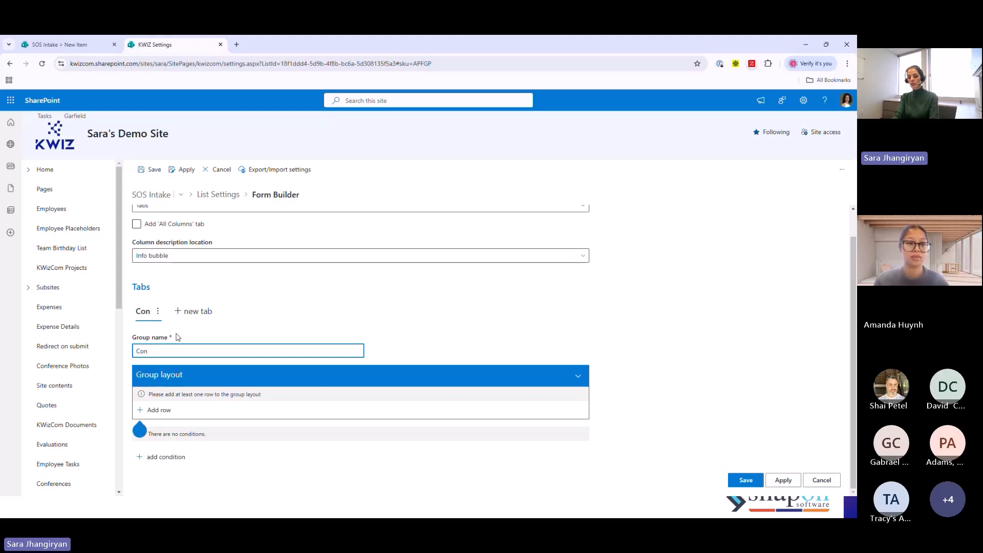
type("tact Details")
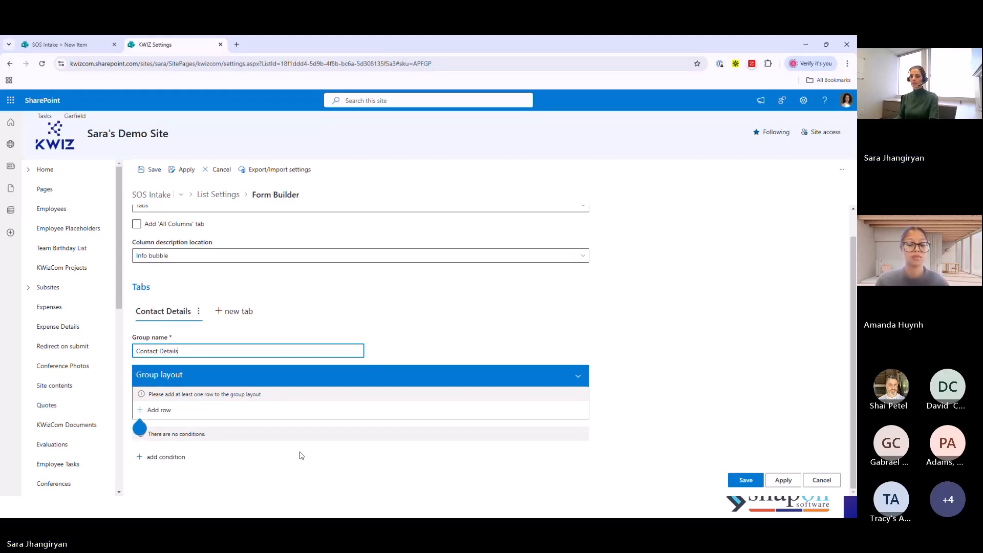
- Add a row to the Contact Details group layout and reduce it to two cells after trying a double-width middle cell
left_click(157, 411)
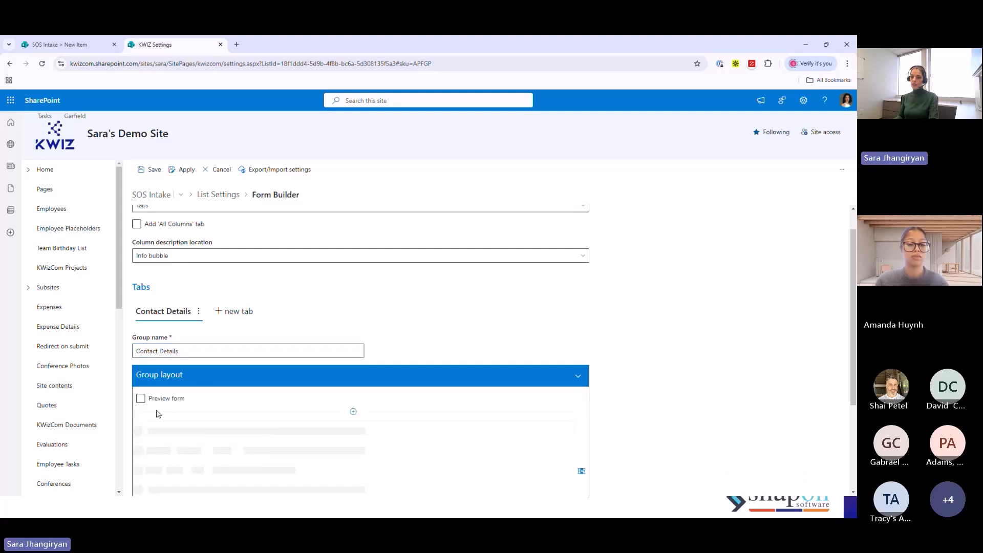
scroll(257, 391, "down", 1)
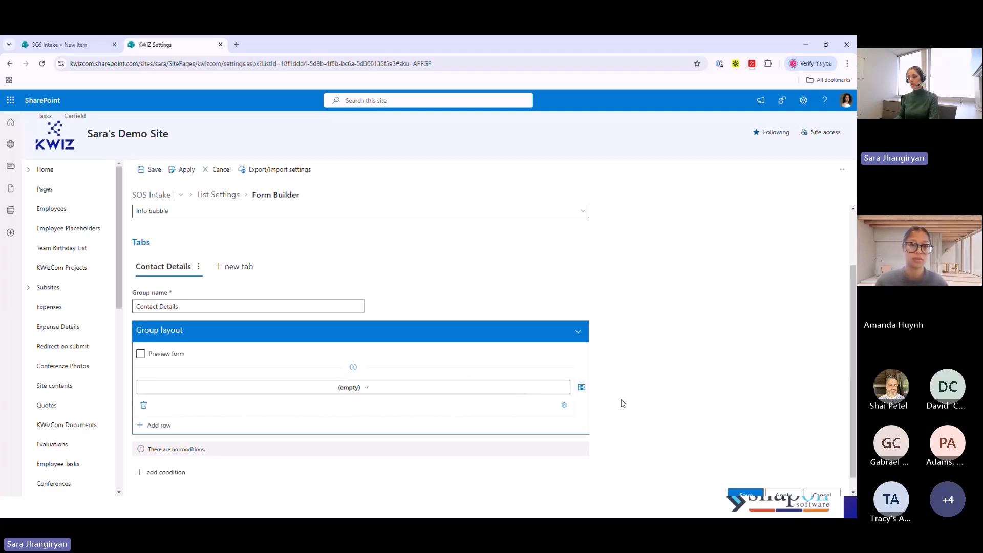
left_click(582, 388)
left_click(580, 389)
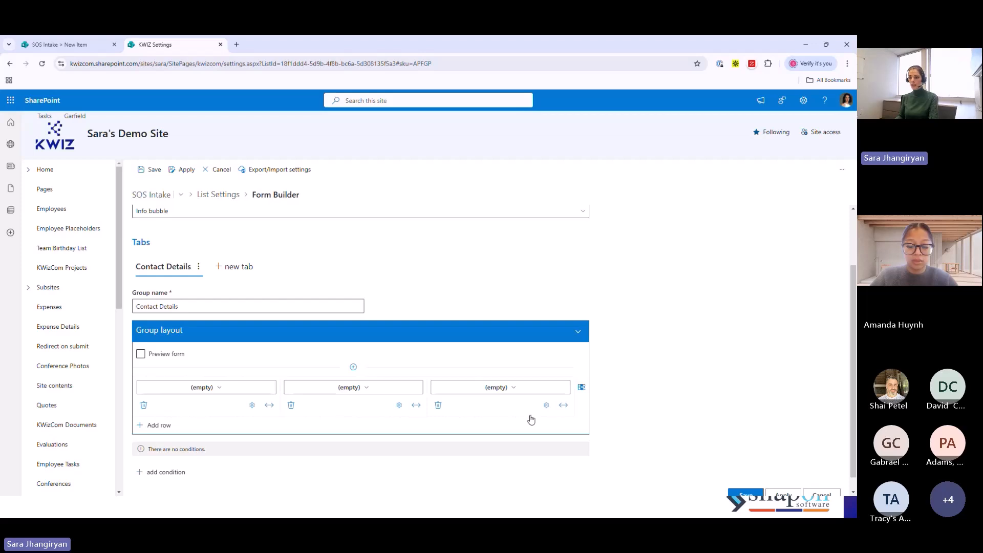
left_click(415, 405)
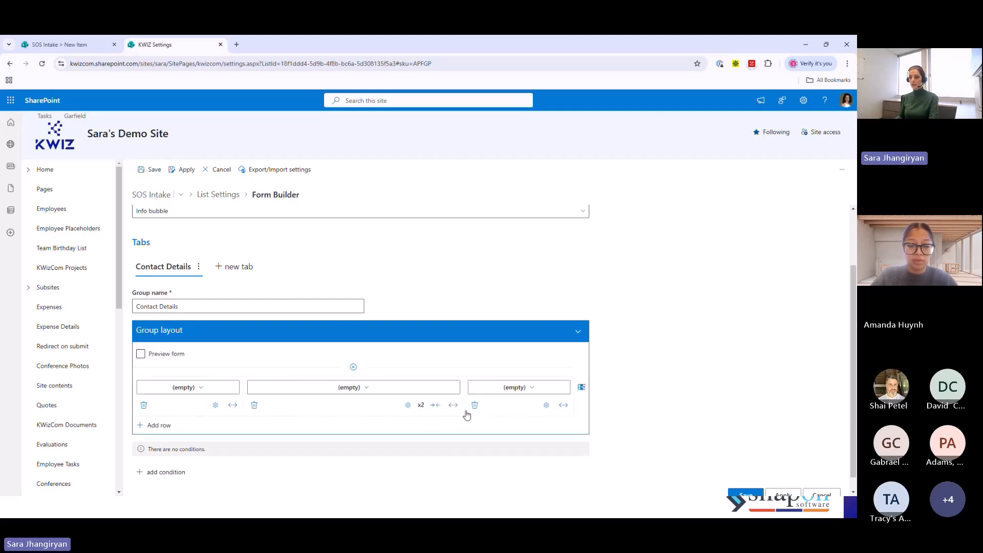
left_click(254, 405)
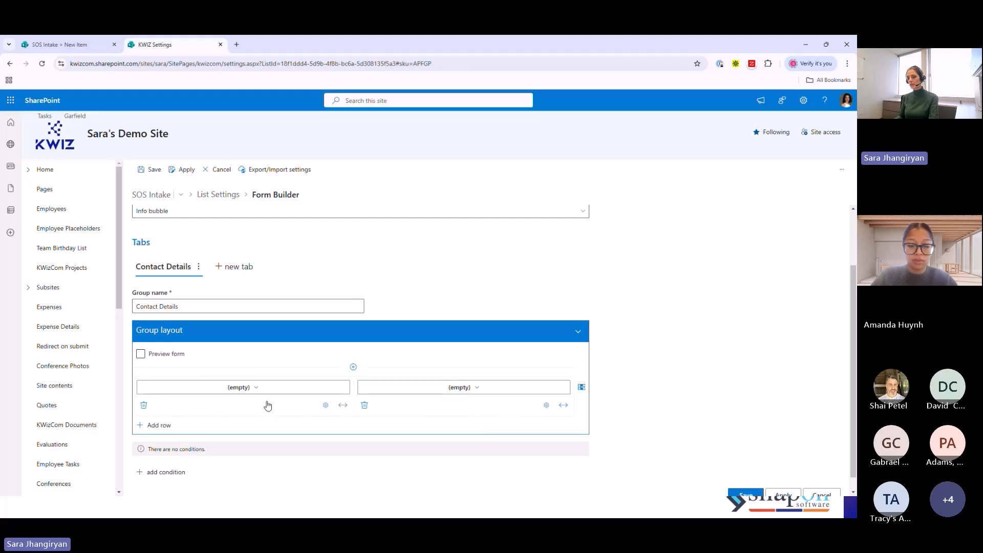
- Assign the First Name and Last Name columns to the two cells of the first layout row
left_click(298, 391)
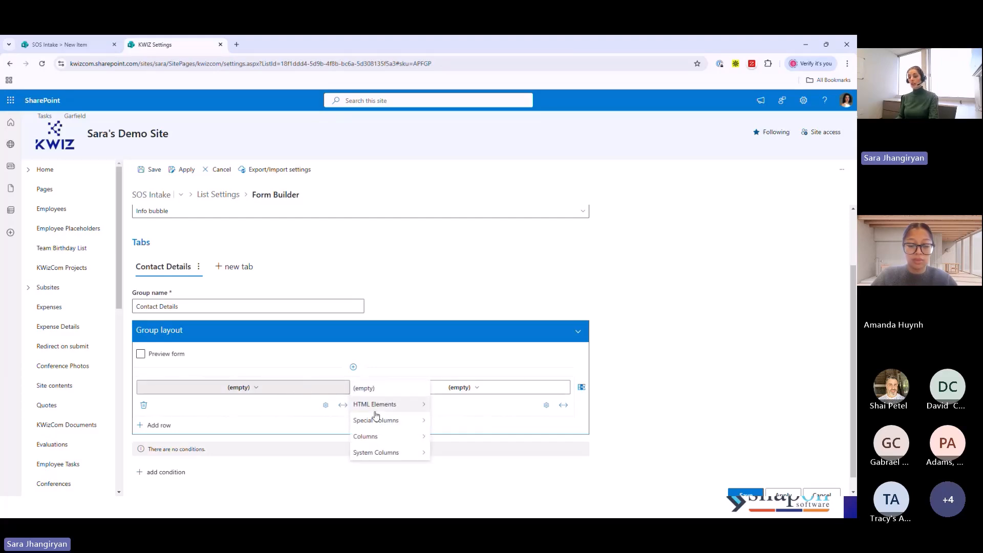
mouse_move(373, 438)
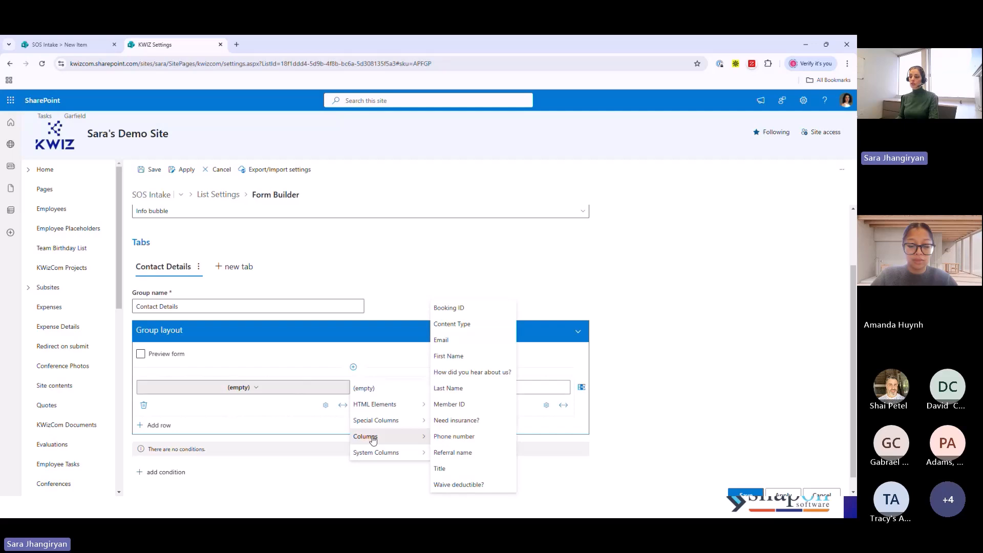
left_click(457, 360)
left_click(474, 389)
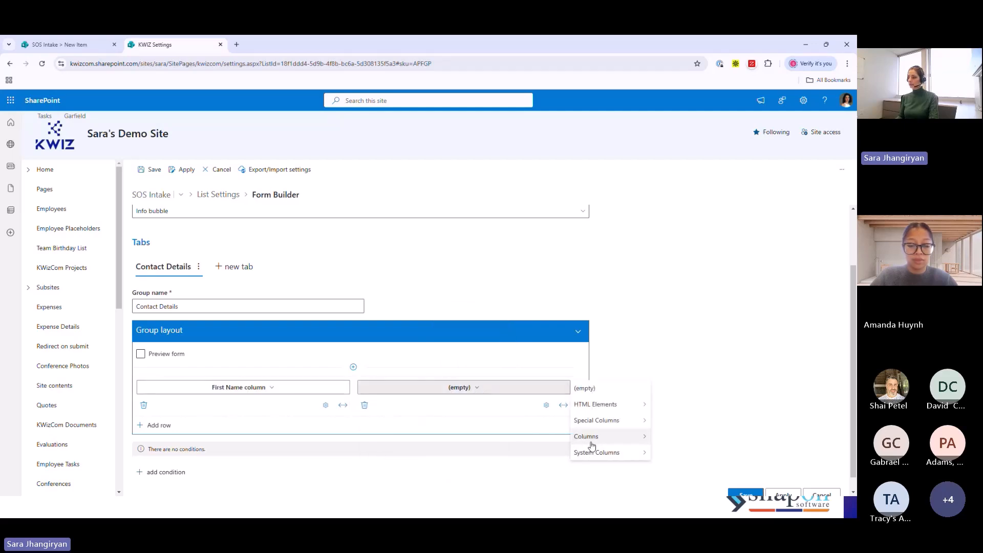
mouse_move(593, 443)
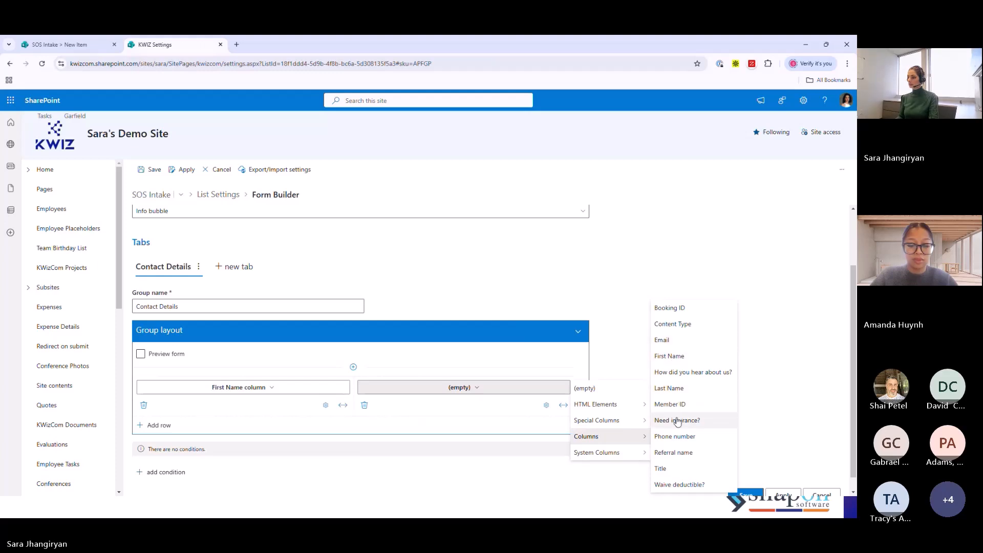
left_click(671, 388)
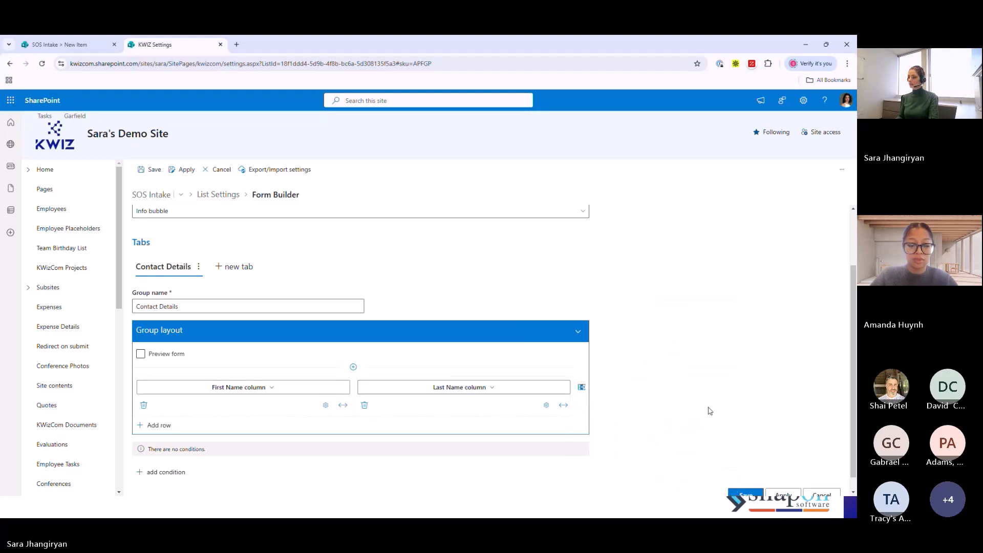
- Add a second two-cell row to the Contact Details layout holding the Email and Phone number columns
left_click(158, 425)
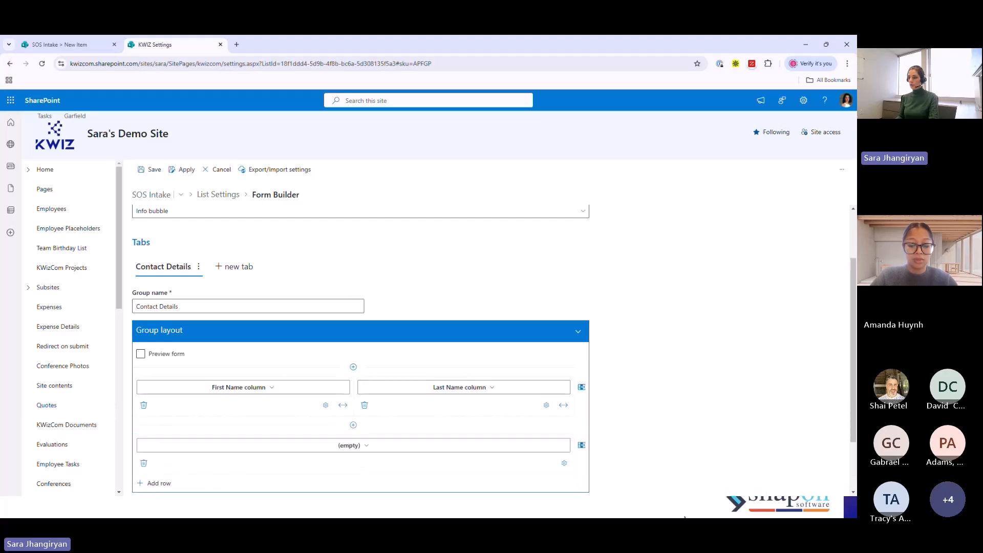
left_click(581, 445)
left_click(225, 446)
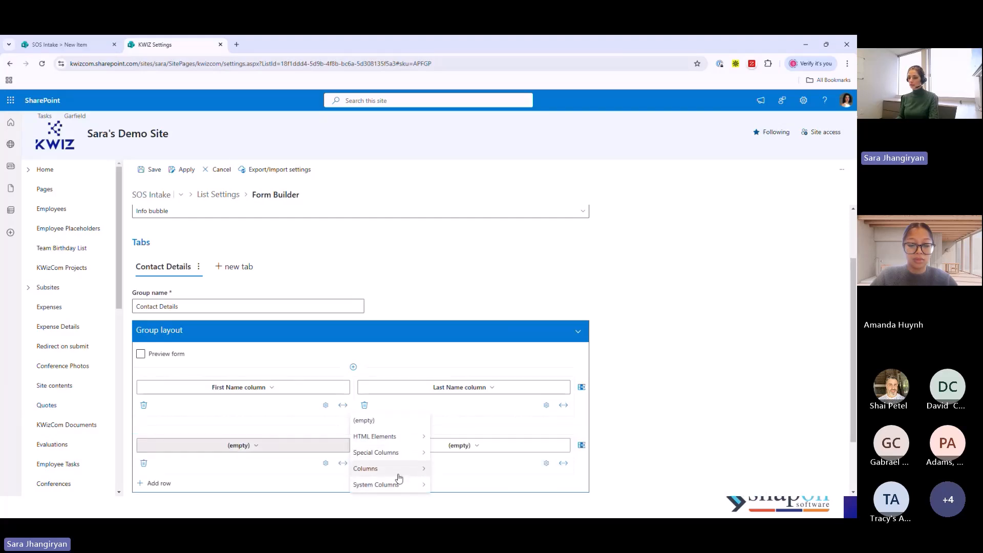
mouse_move(397, 468)
left_click(448, 342)
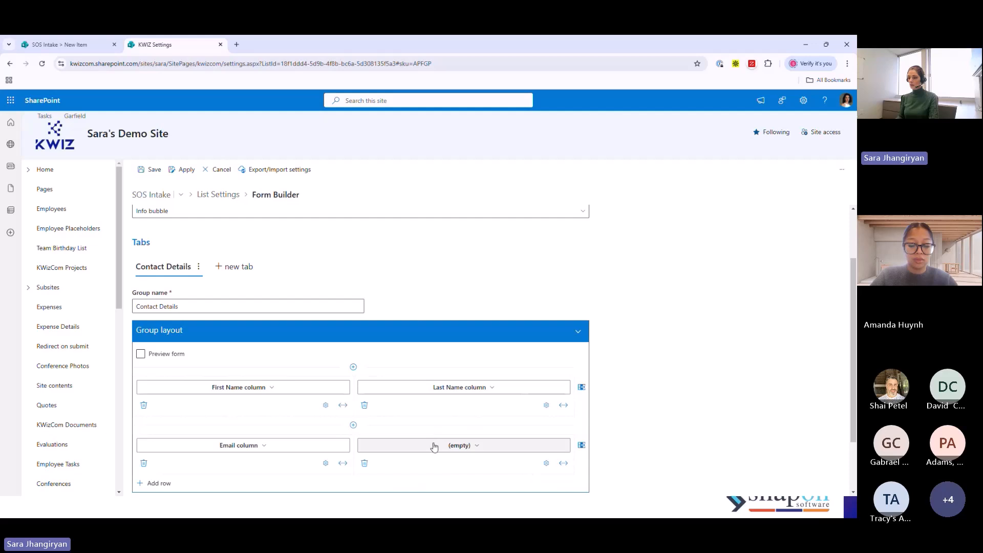
left_click(460, 446)
mouse_move(589, 470)
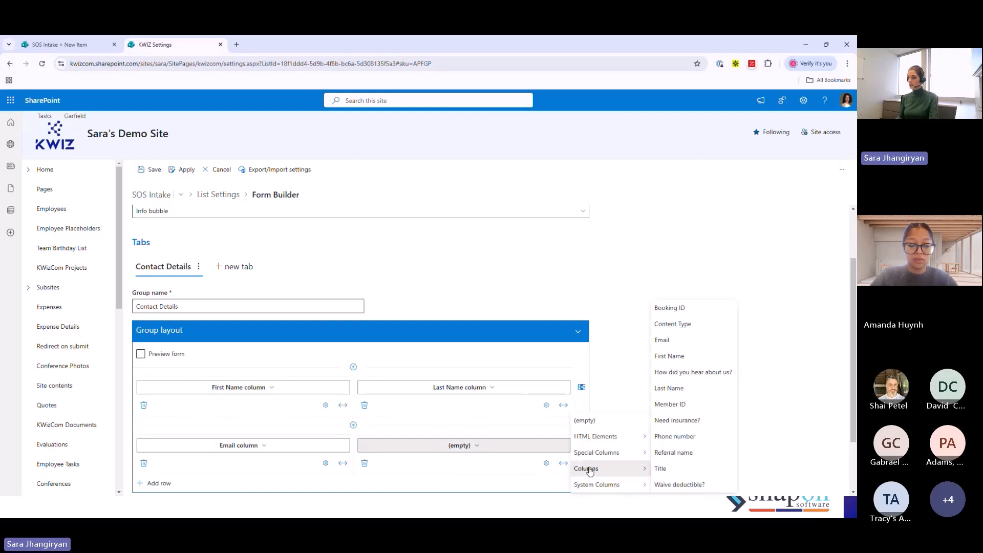
left_click(683, 436)
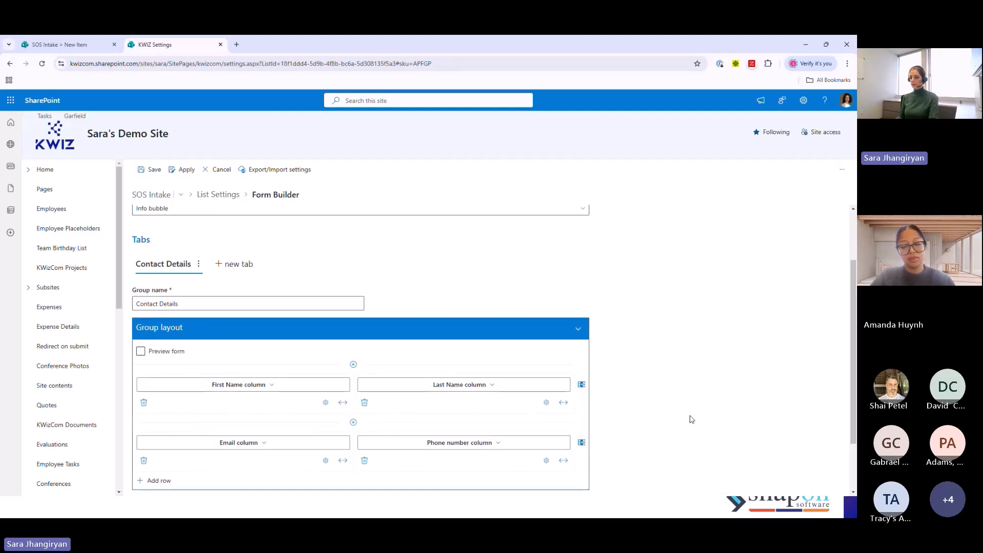
- Add a condition to the Contact Details tab
scroll(689, 419, "down", 2)
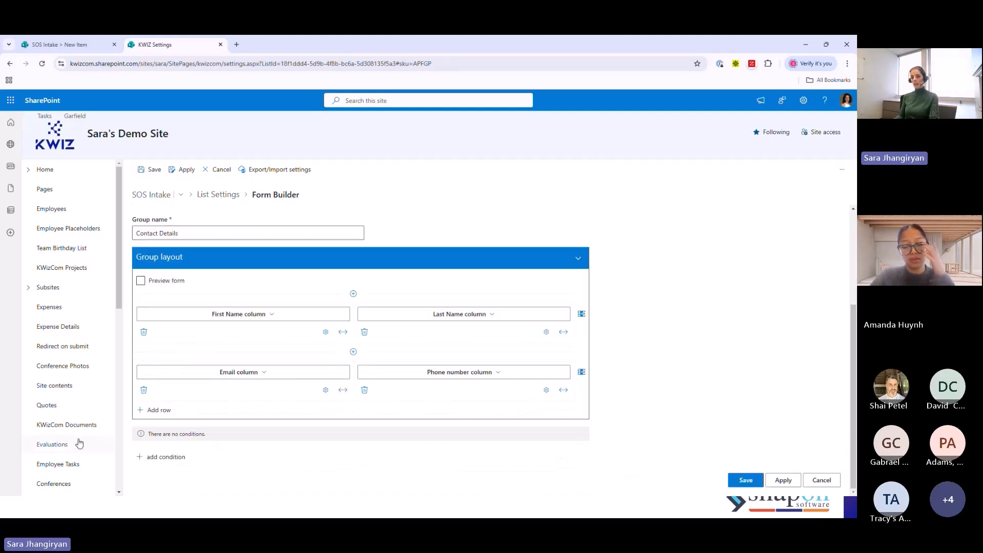
left_click(161, 457)
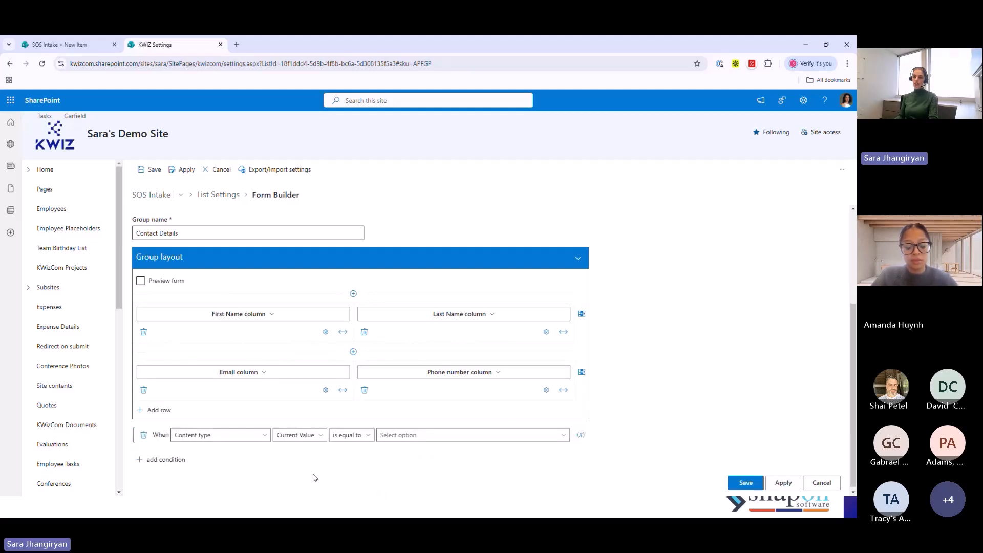
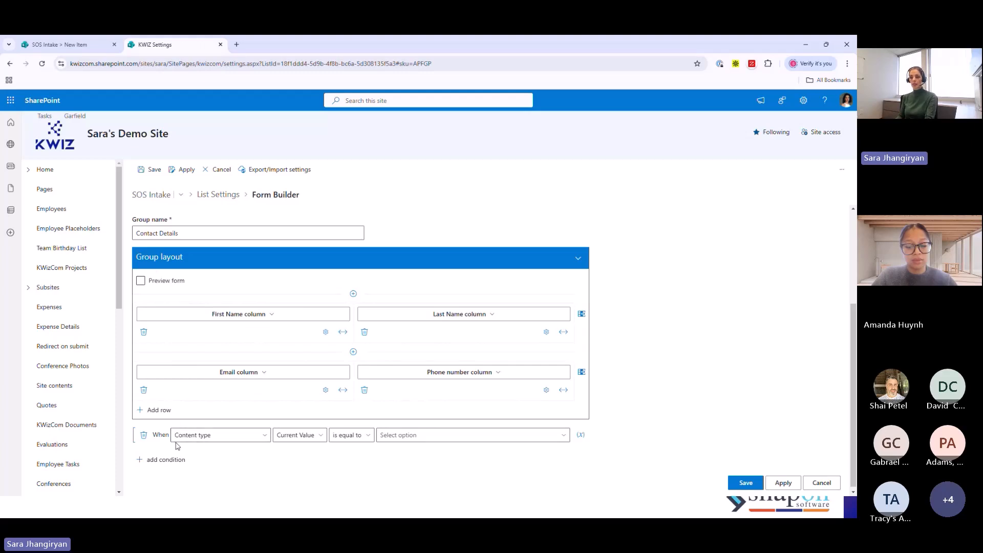
- Try a Contact Details tab condition that requires Current user to be equal to a specific person
left_click(263, 435)
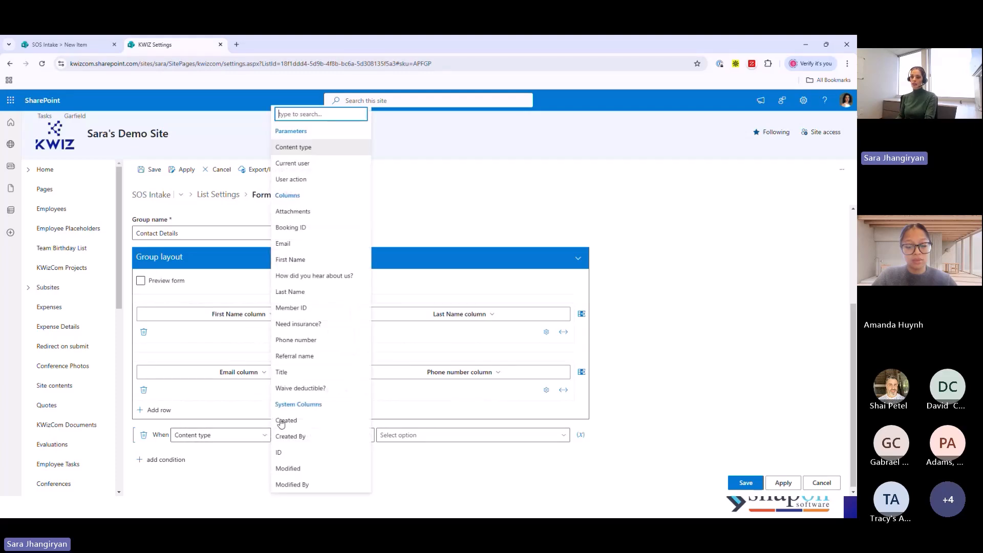
left_click(303, 164)
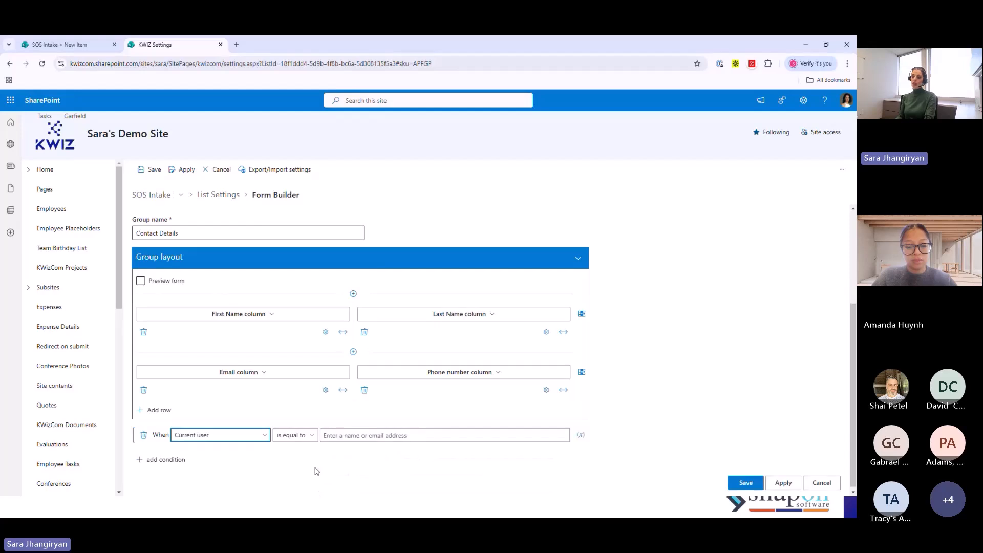
left_click(312, 436)
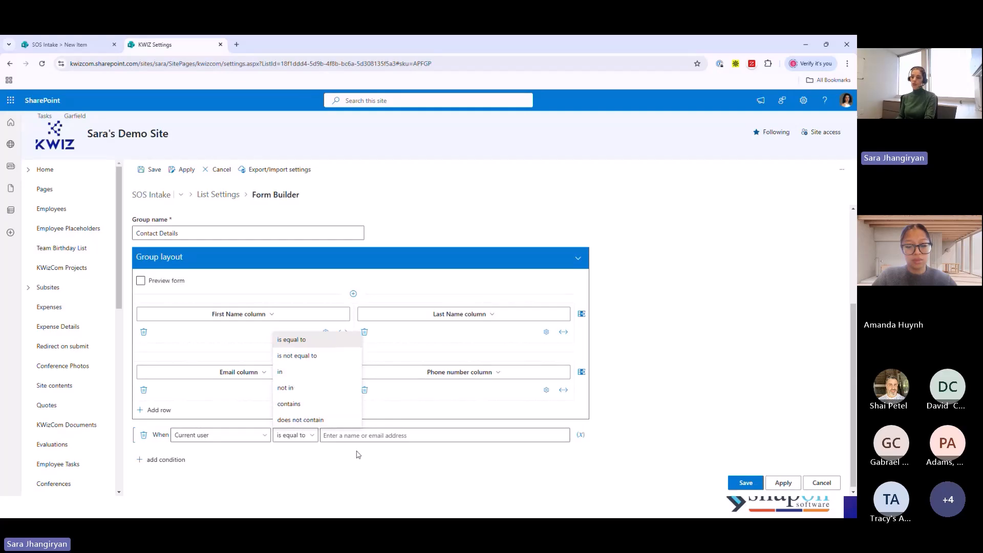
left_click(378, 435)
type("a")
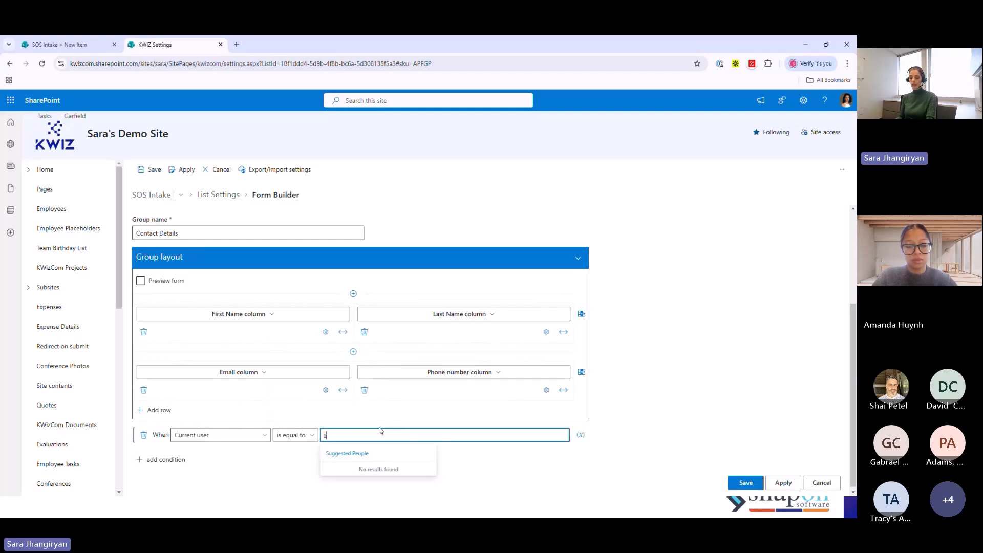
key("BackSpace")
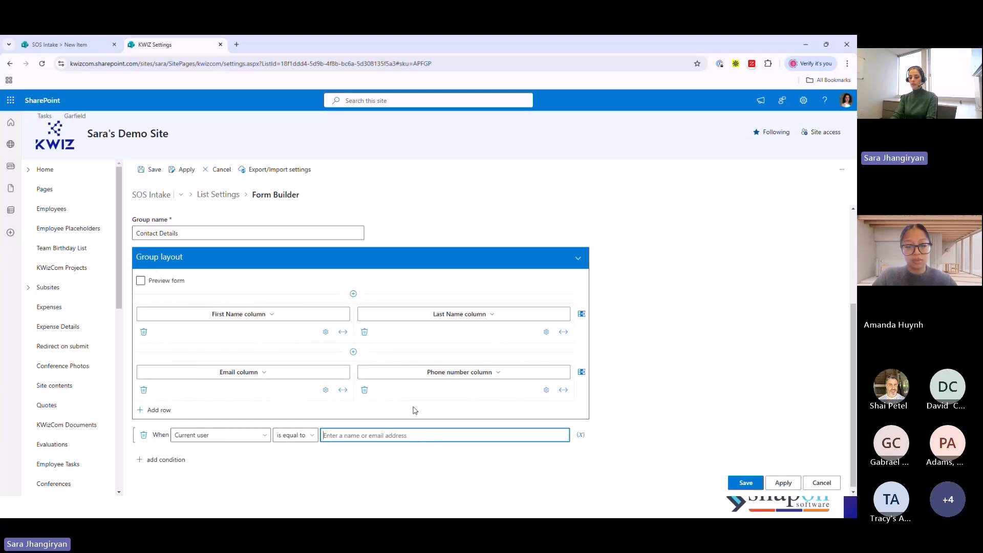
type("sara")
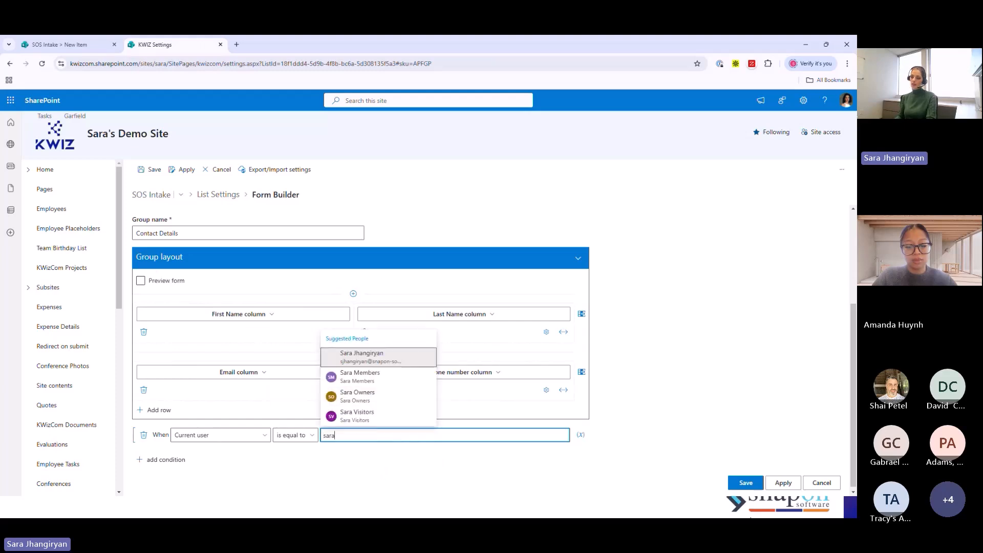
left_click(346, 512)
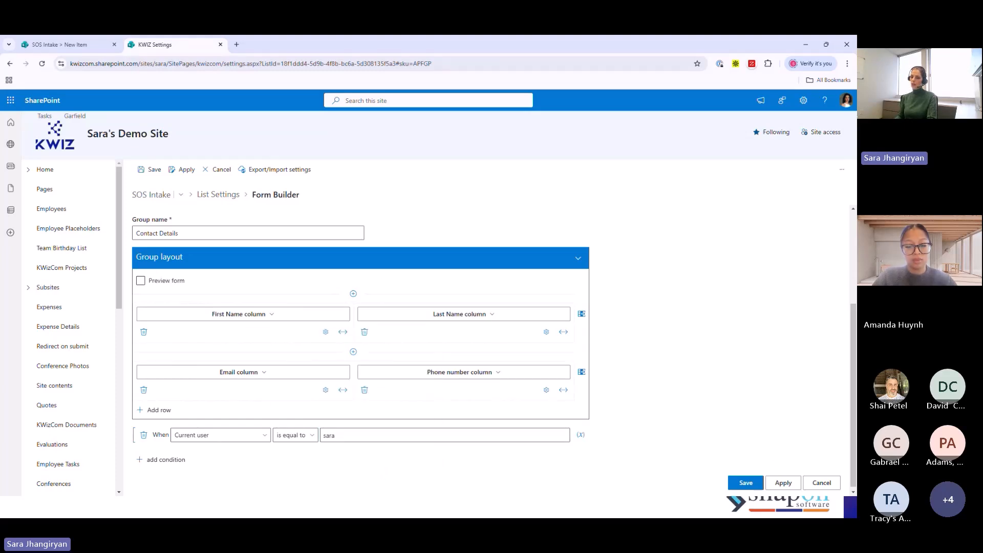
- Delete the condition from the Contact Details tab and apply the Form Builder settings
left_click(144, 434)
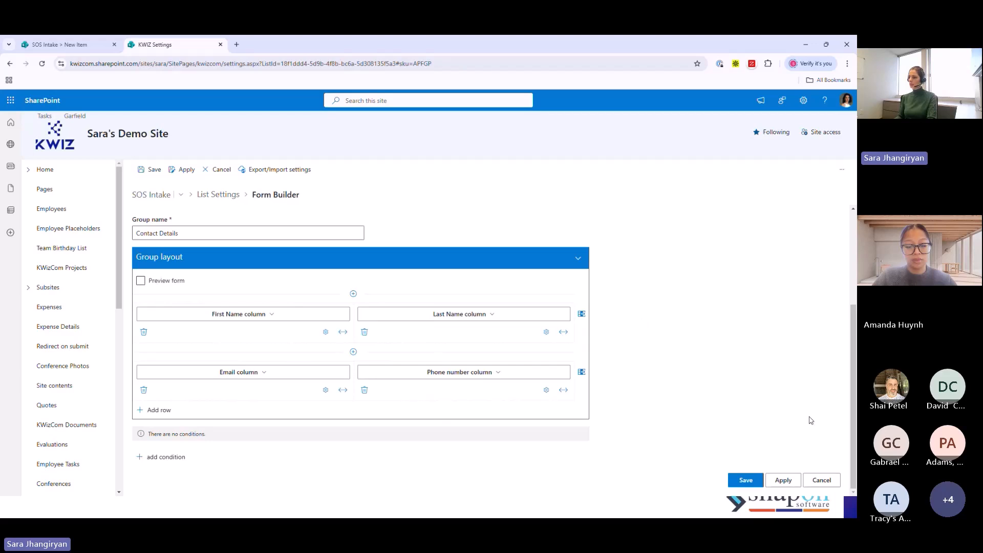
left_click(784, 480)
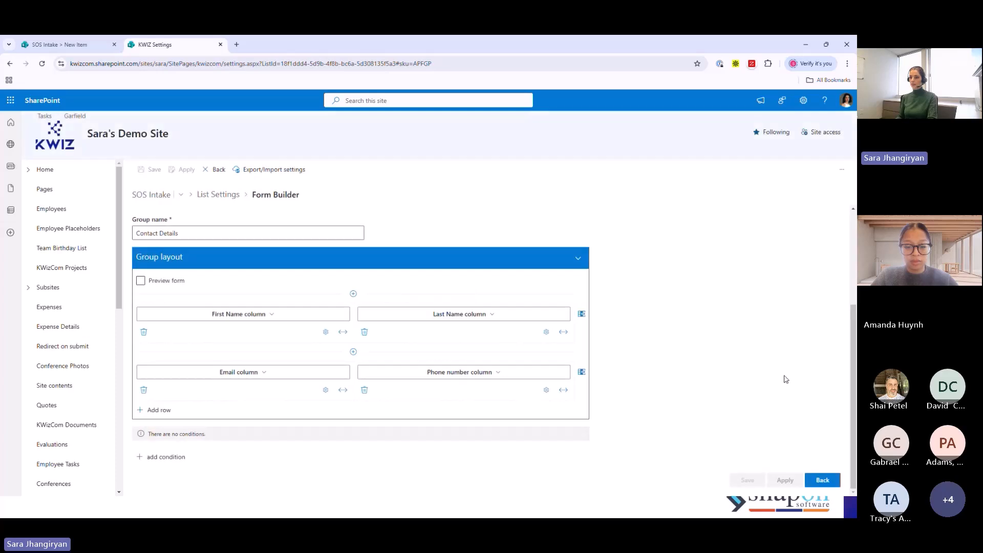
- Add a second tab to the form with the group name Referral Details
left_click(235, 327)
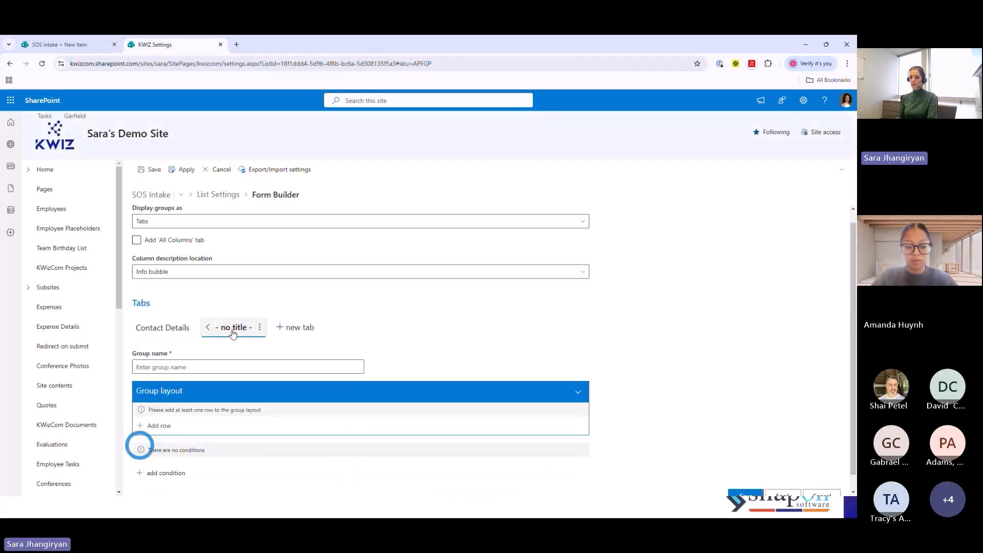
left_click(186, 366)
type("R")
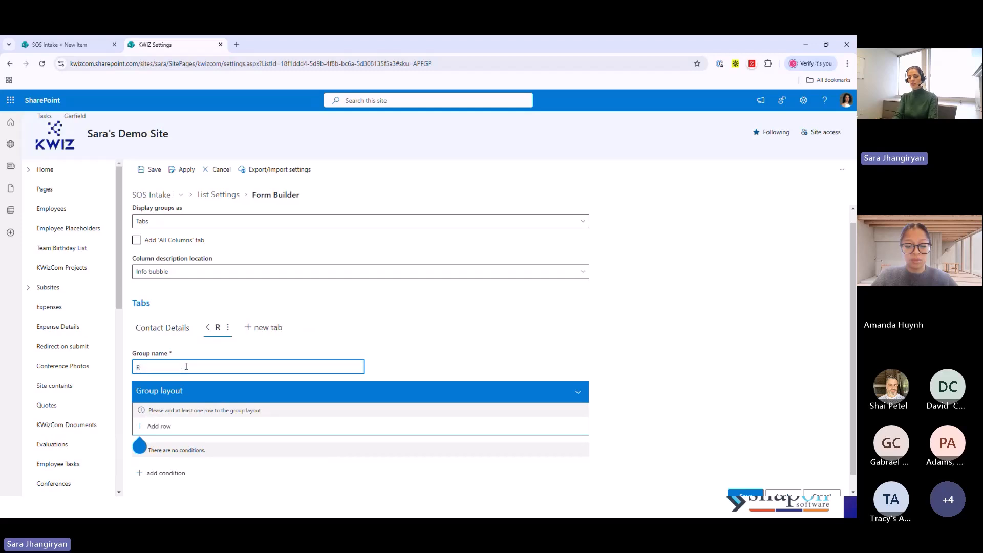
type("eferral")
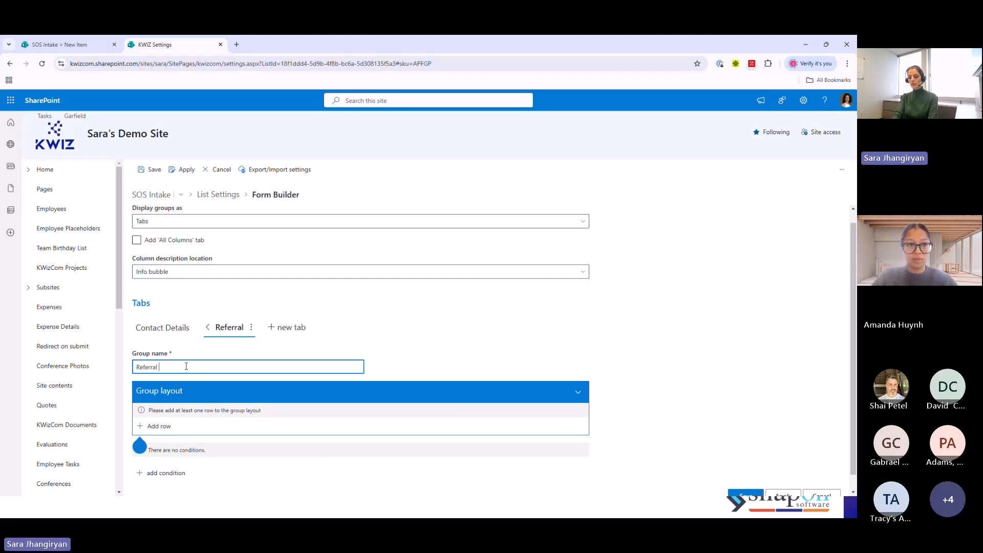
type(" Details")
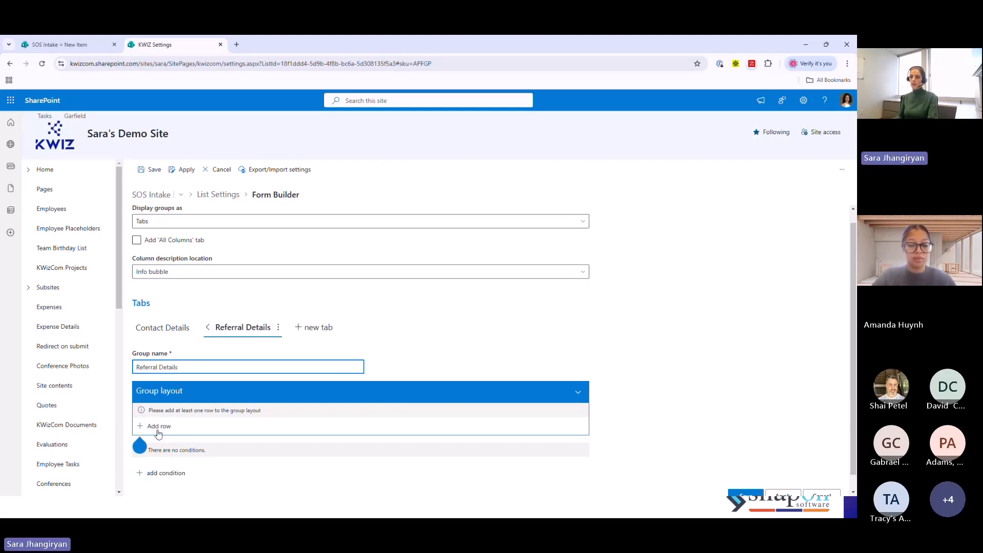
- Add a row to the Referral Details layout and assign it the How did you hear about us? column
left_click(159, 426)
scroll(461, 409, "down", 2)
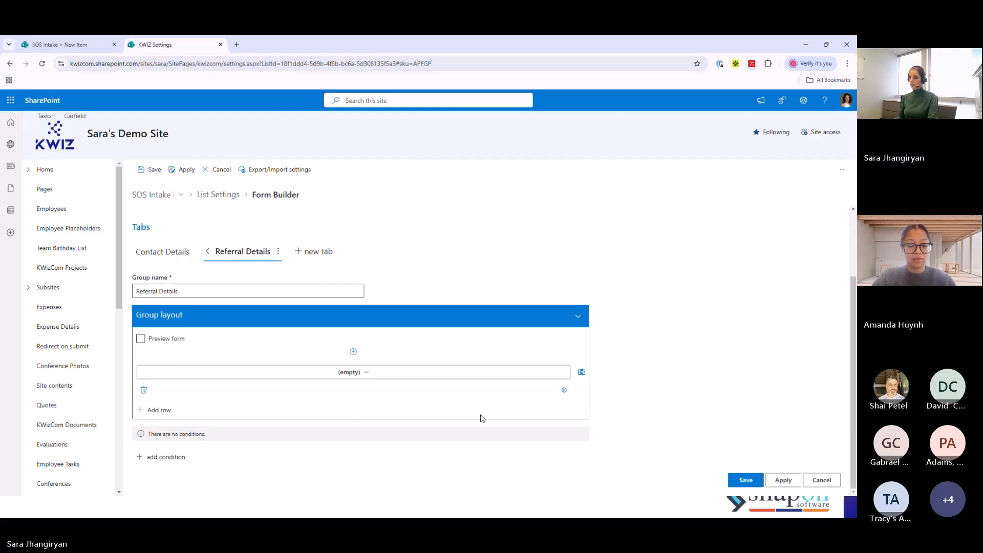
left_click(529, 377)
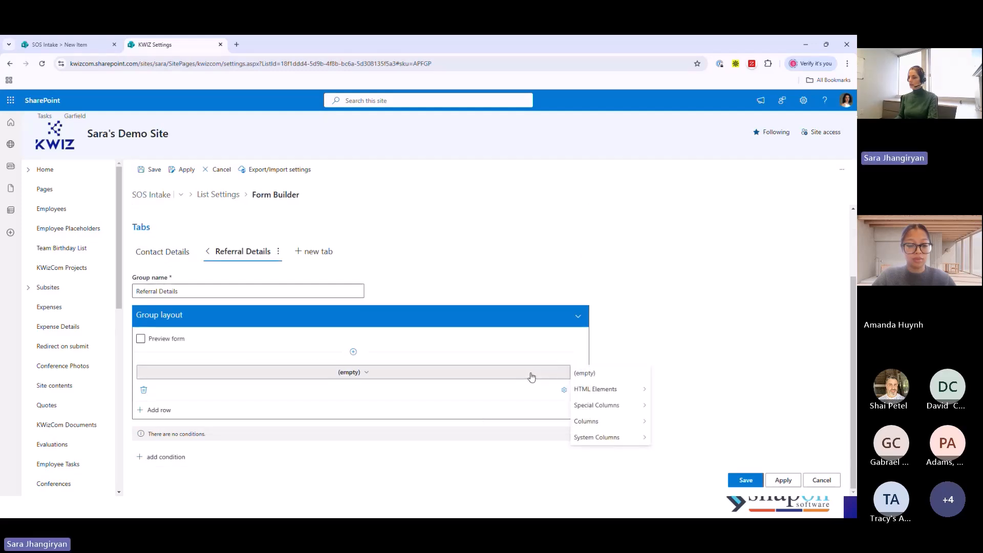
mouse_move(588, 421)
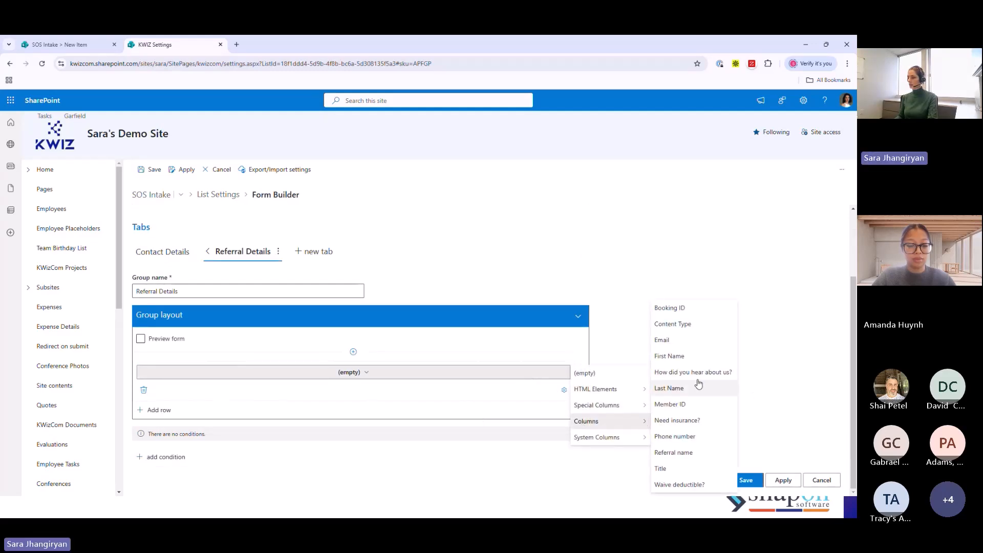
left_click(692, 372)
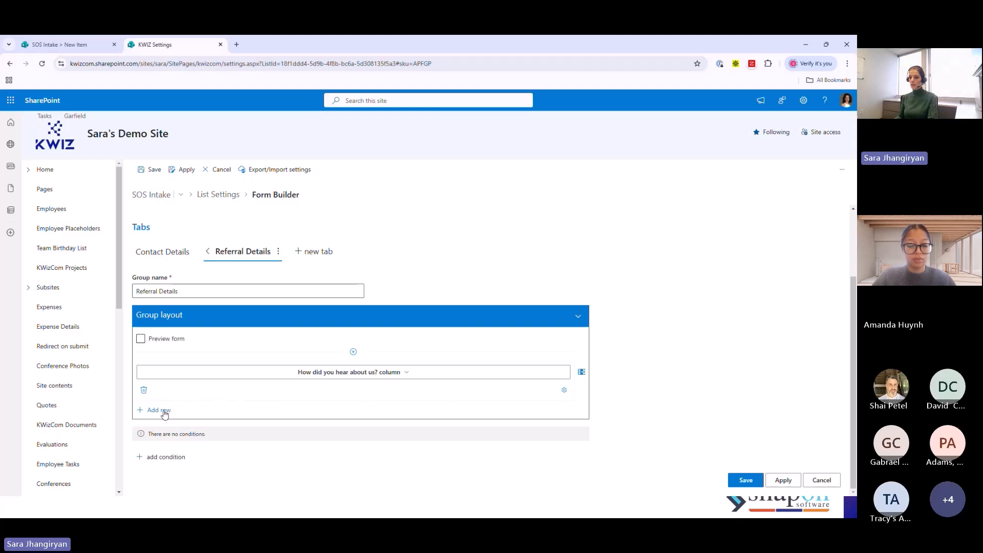
- Add a second Referral Details row holding the Referral name column and apply the Form Builder settings
left_click(164, 410)
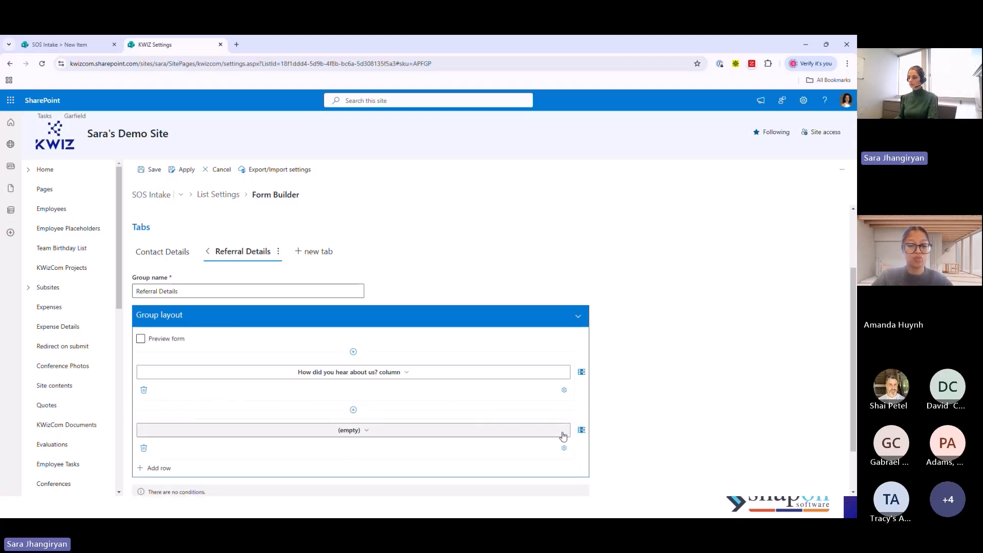
left_click(563, 436)
mouse_move(588, 470)
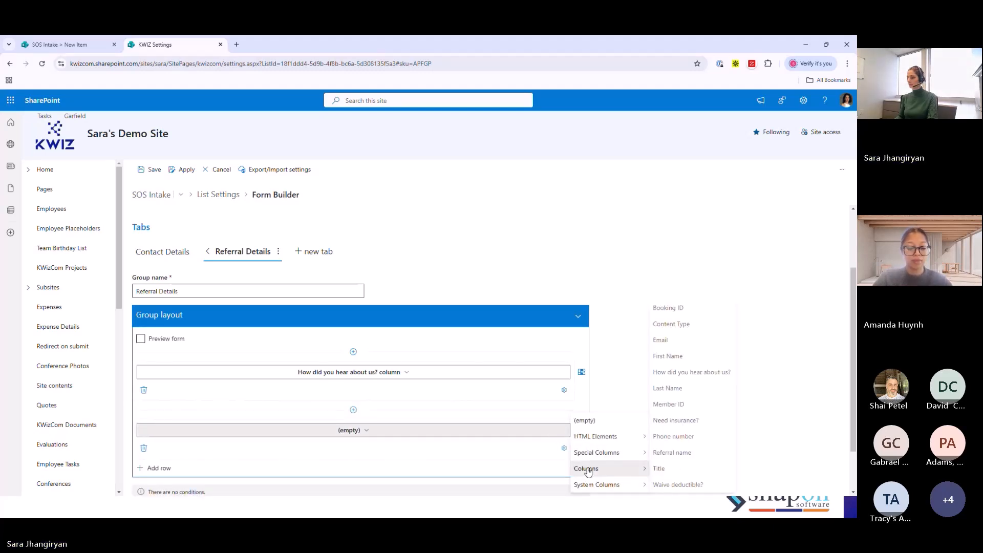
left_click(693, 453)
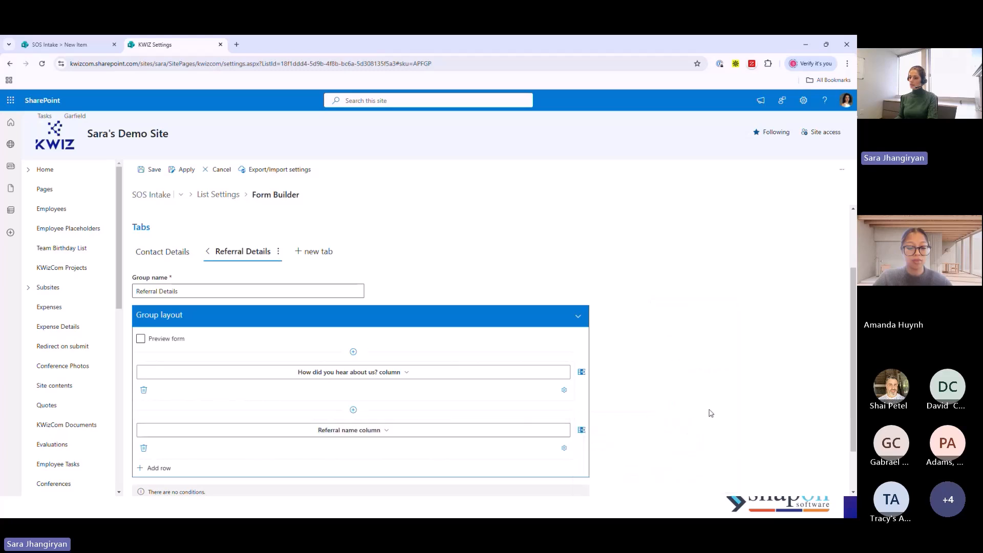
scroll(712, 392, "down", 2)
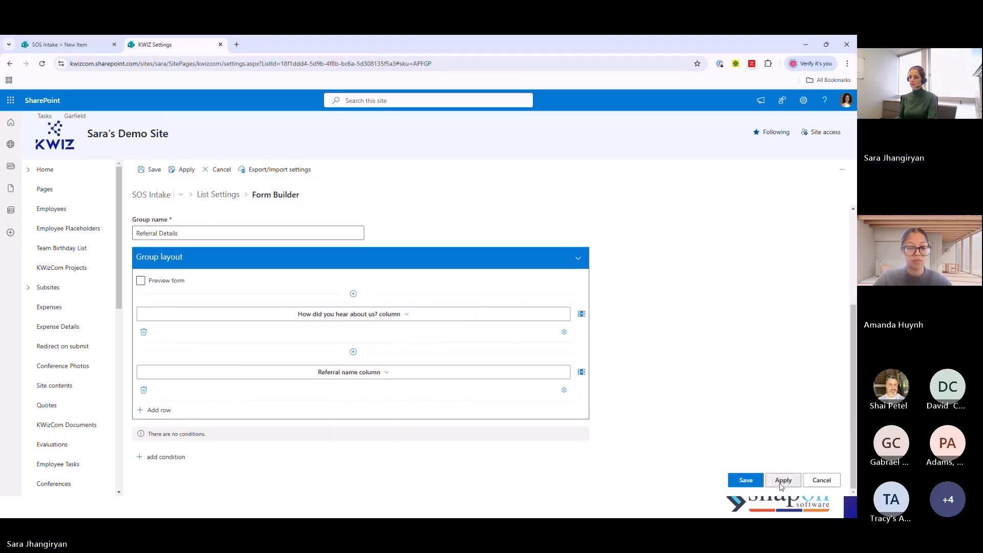
left_click(781, 484)
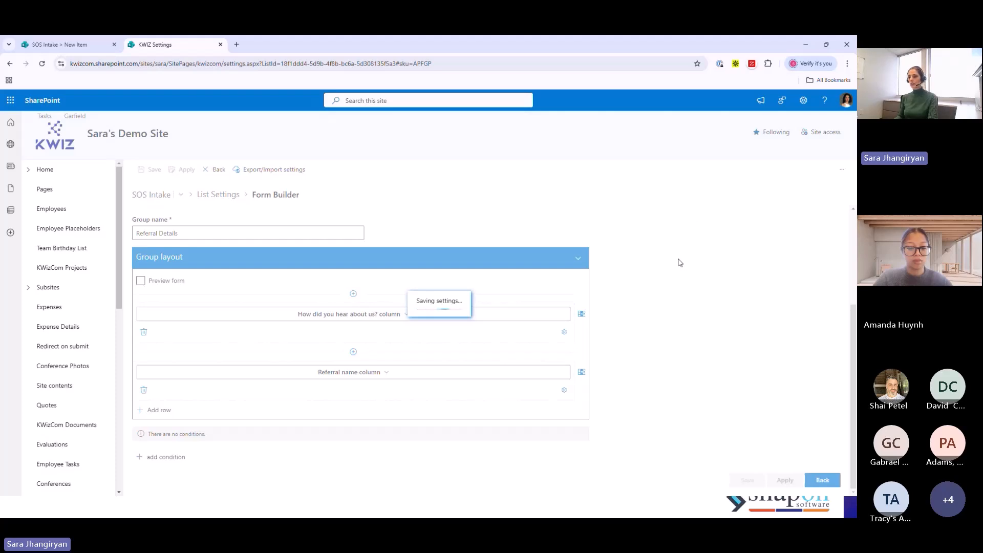
- Add a third tab to the form with the group name Membership Details
scroll(512, 307, "up", 3)
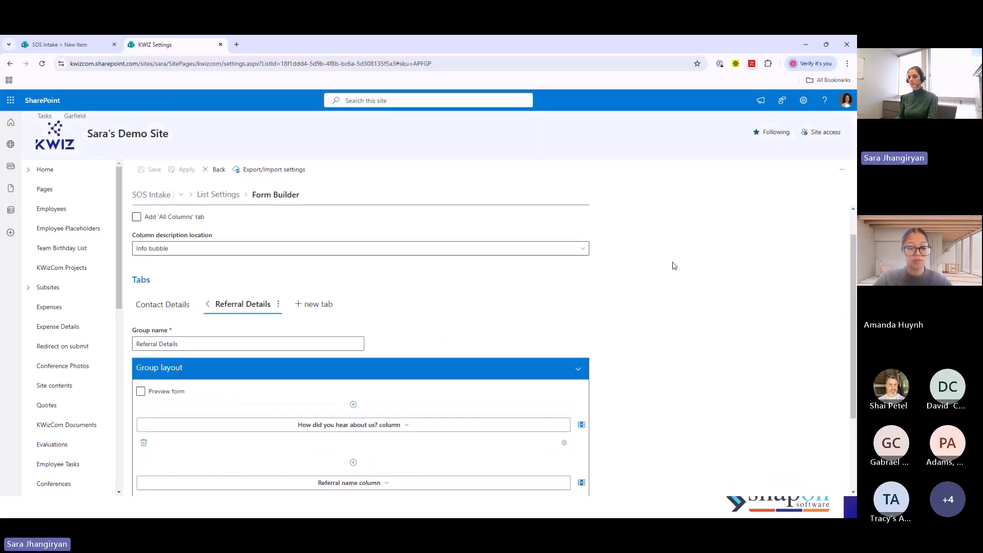
left_click(311, 342)
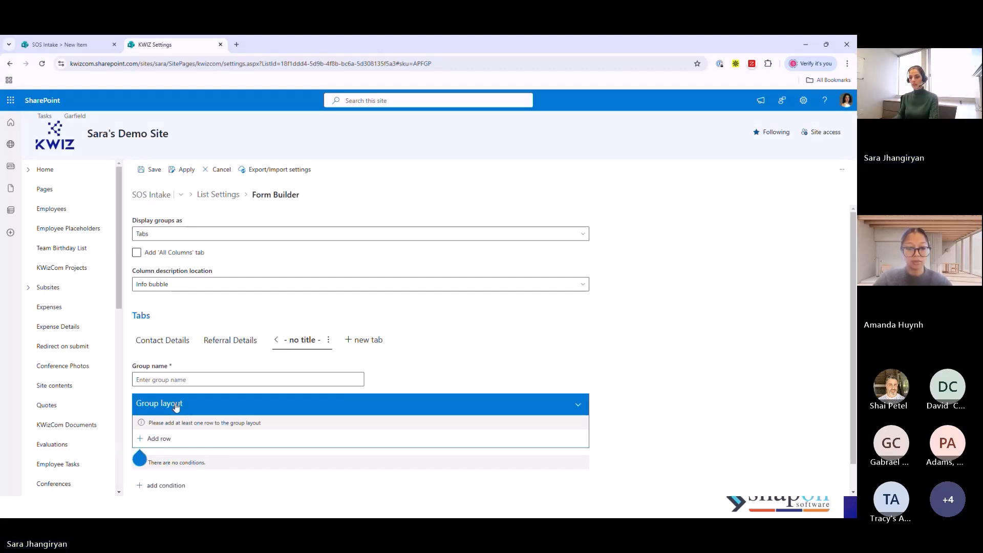
left_click(178, 378)
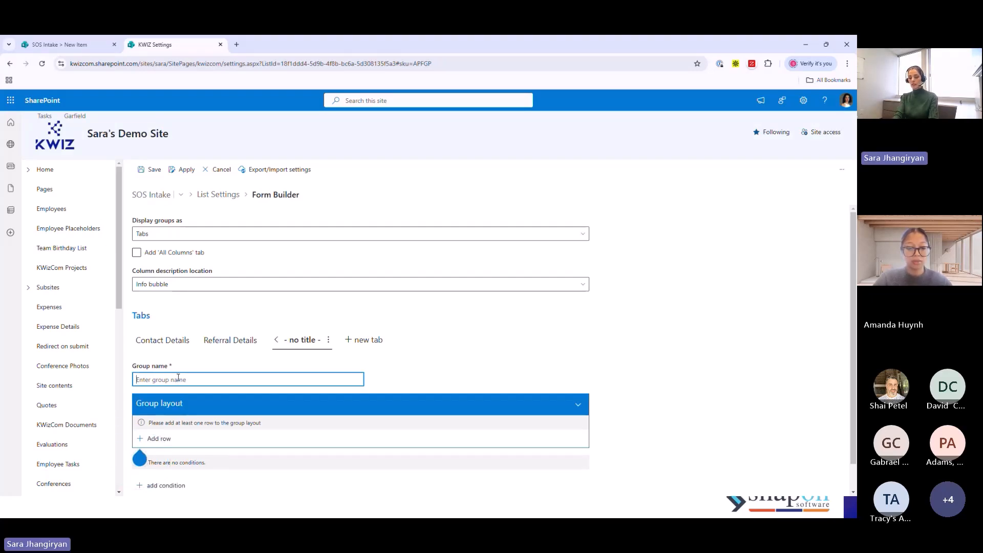
type("Mem")
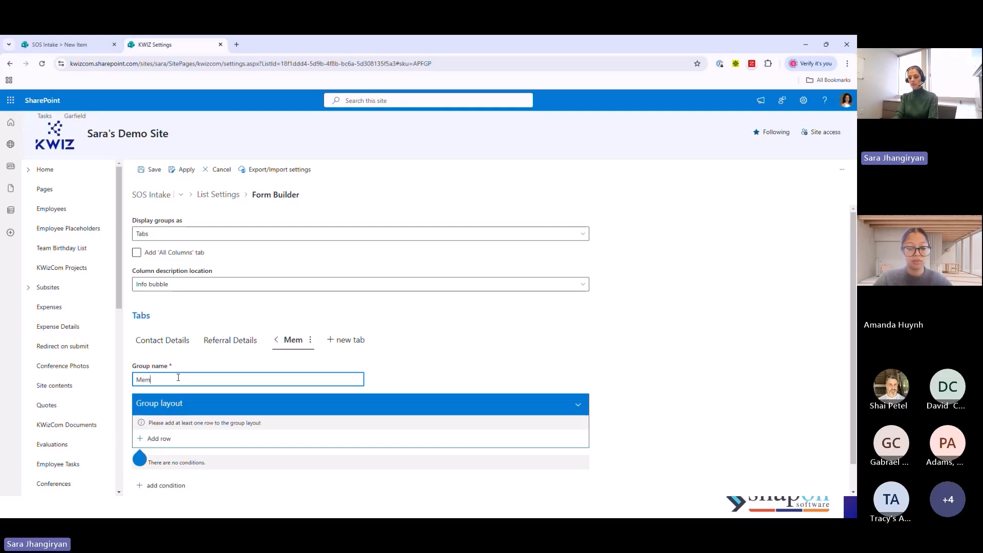
type("bership Details")
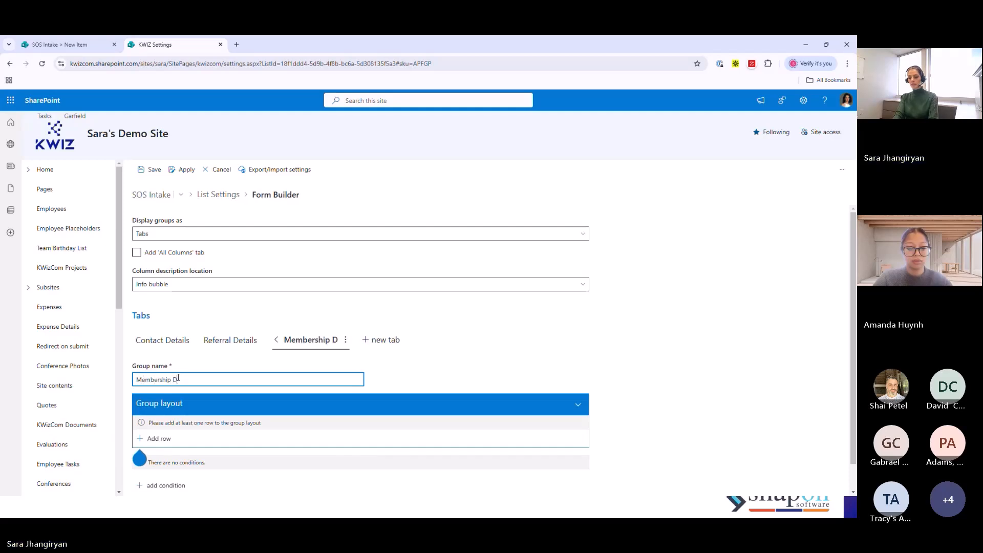
- Add a two-cell row to the Membership Details layout holding the Booking ID and Member ID columns
left_click(179, 444)
scroll(609, 419, "down", 2)
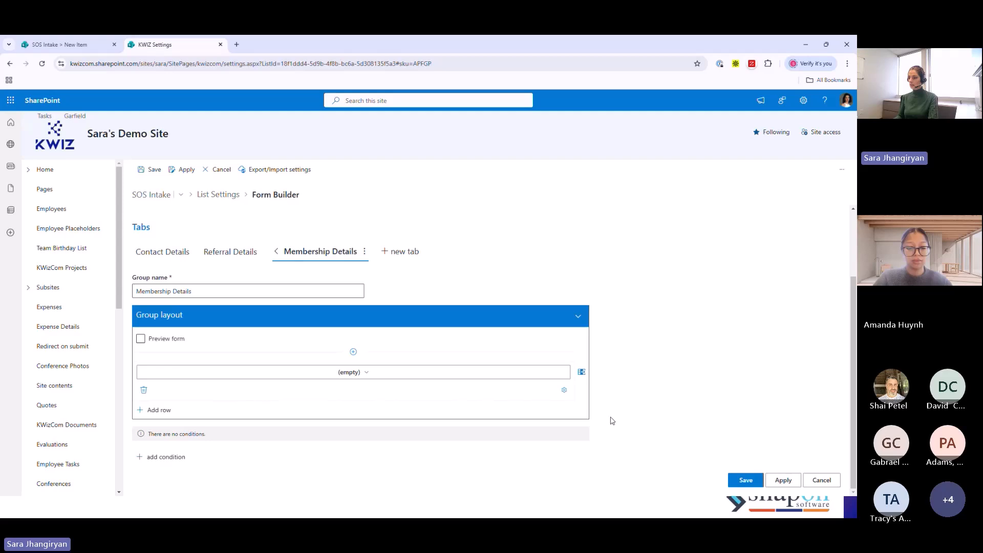
left_click(582, 372)
left_click(264, 373)
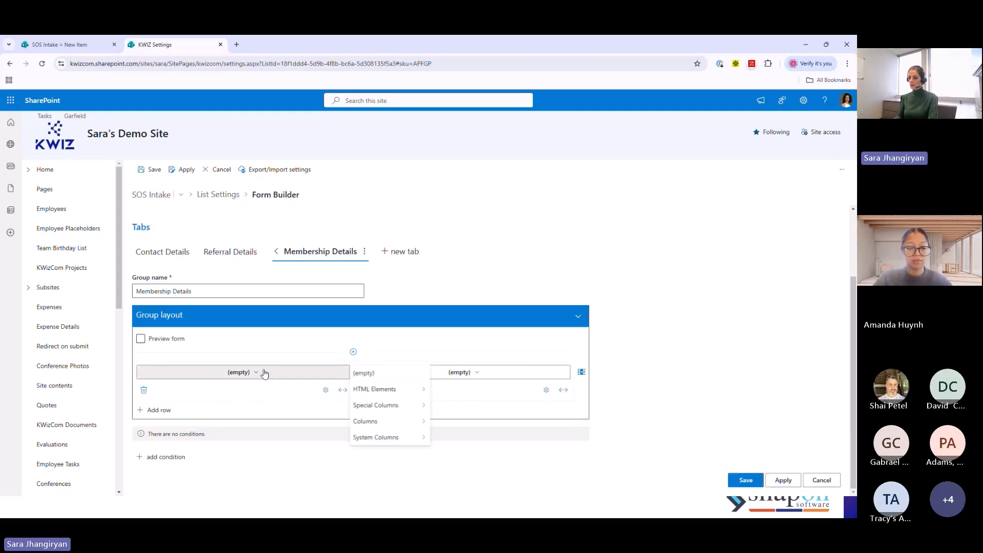
mouse_move(364, 422)
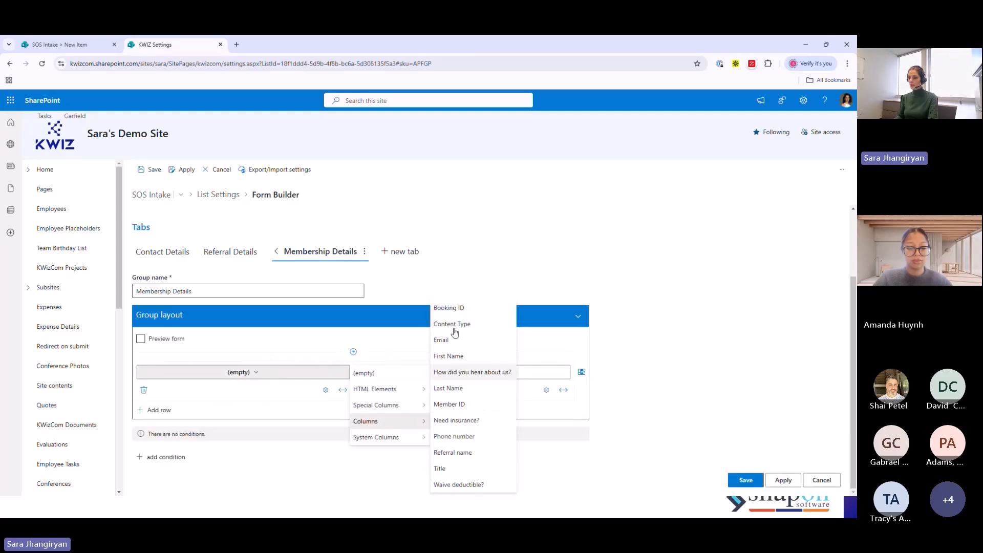
left_click(449, 309)
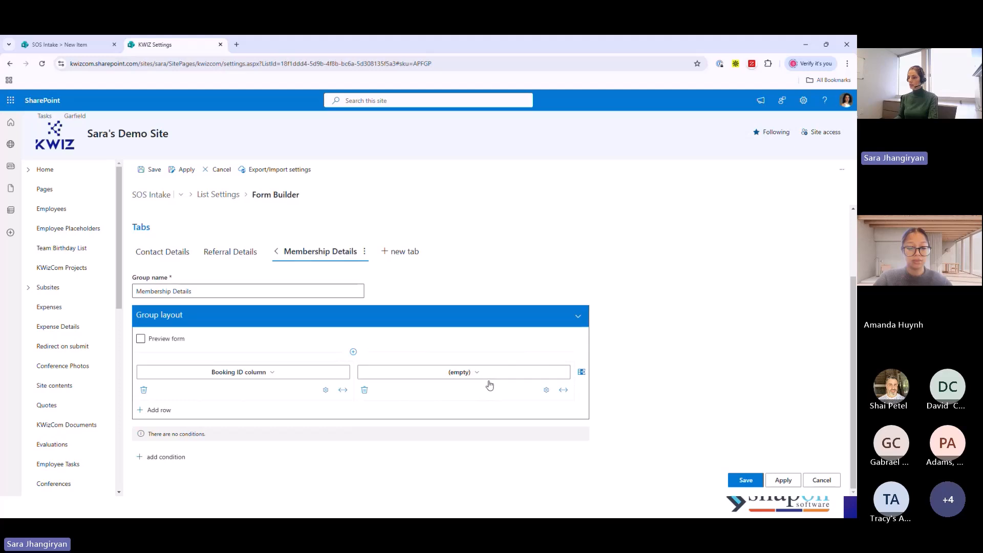
left_click(490, 373)
mouse_move(587, 421)
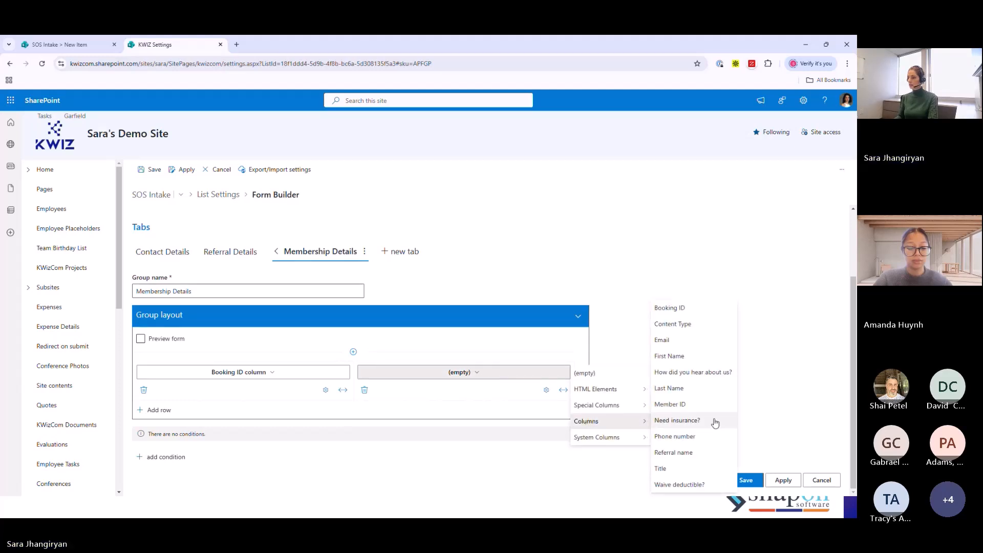
left_click(685, 403)
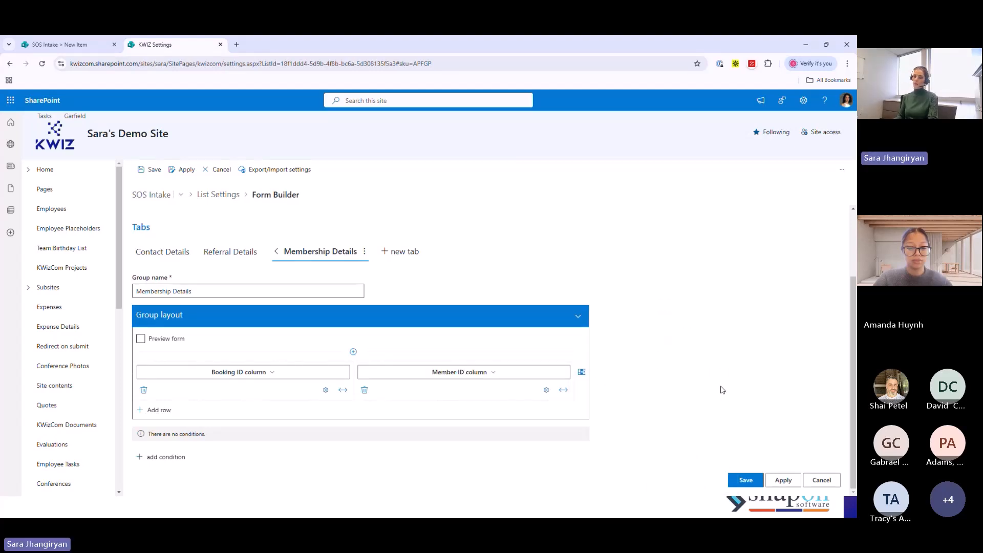
- Add a Text Cell row below the Booking ID and Member ID row and examine the token options for its content
left_click(165, 411)
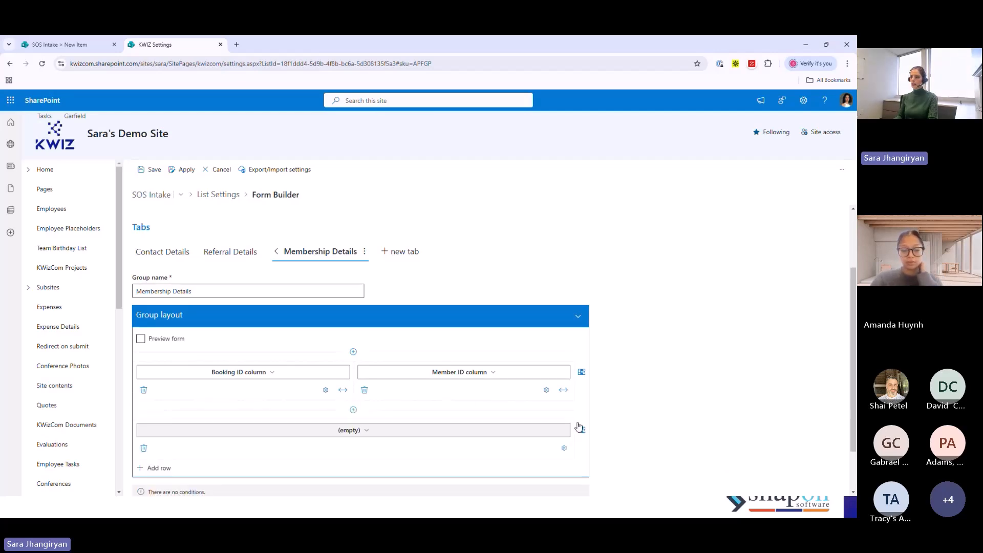
left_click(581, 429)
mouse_move(586, 443)
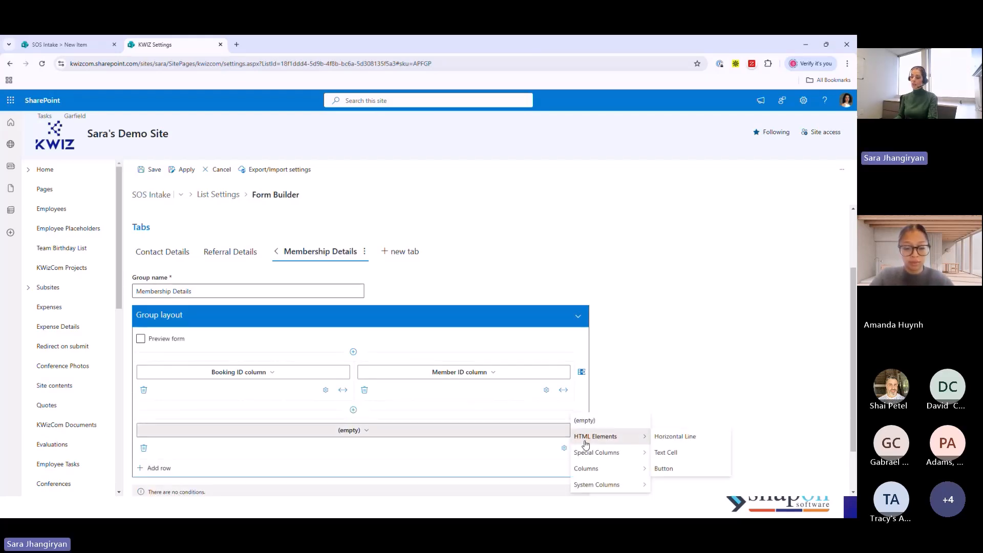
left_click(666, 455)
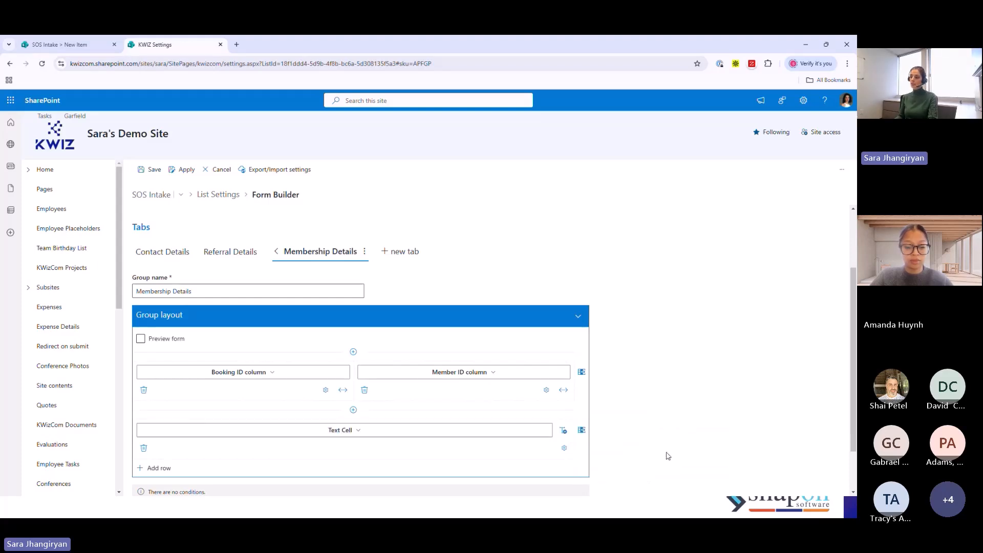
left_click(564, 431)
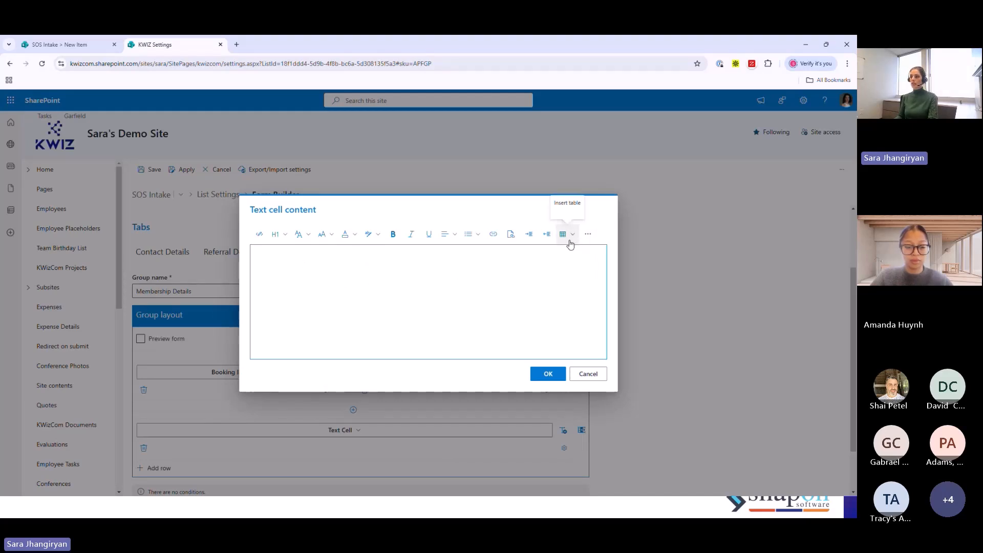
left_click(588, 234)
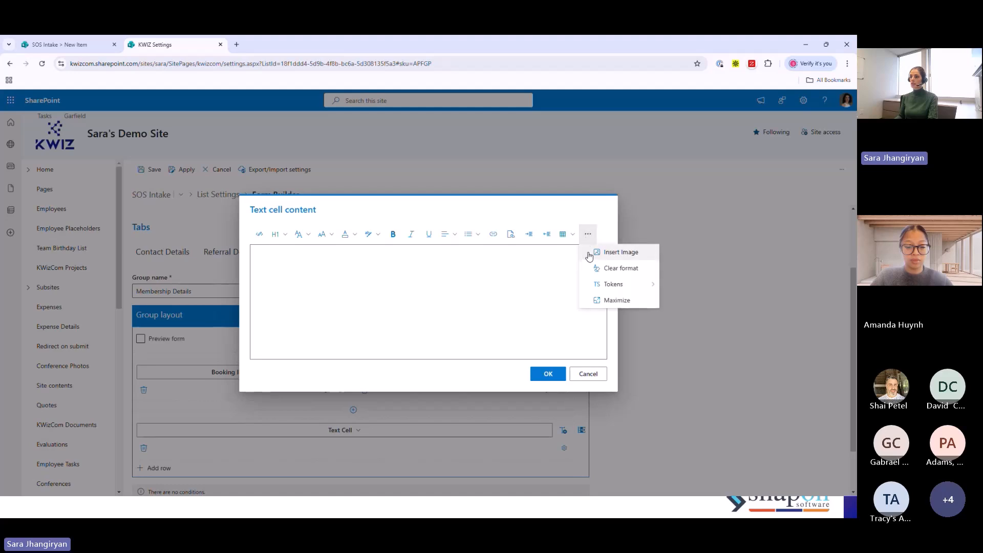
mouse_move(605, 283)
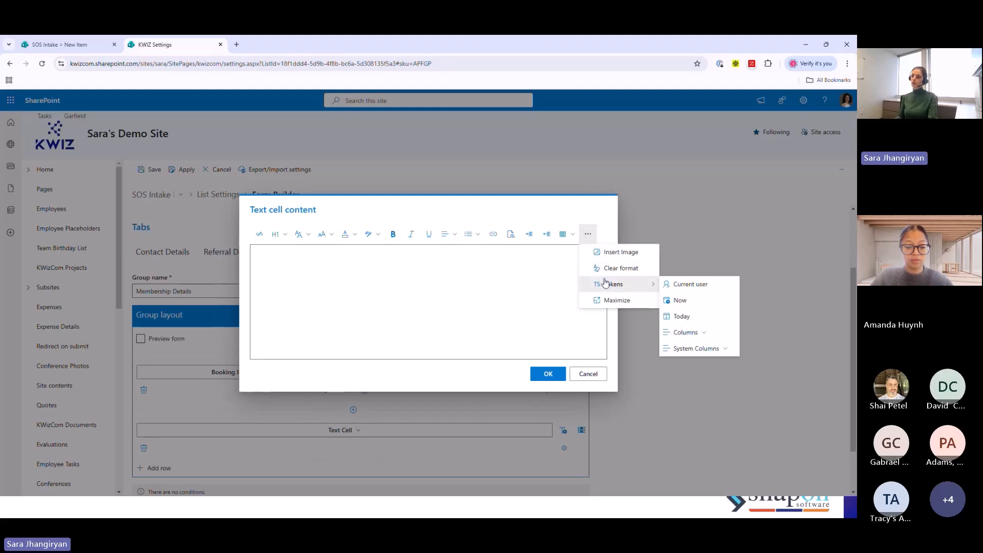
left_click(526, 314)
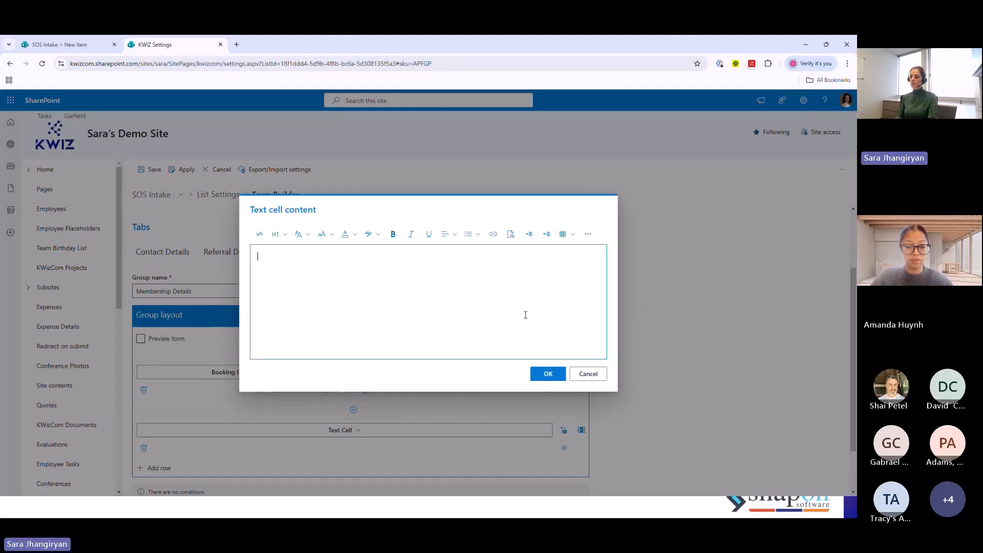
left_click(665, 409)
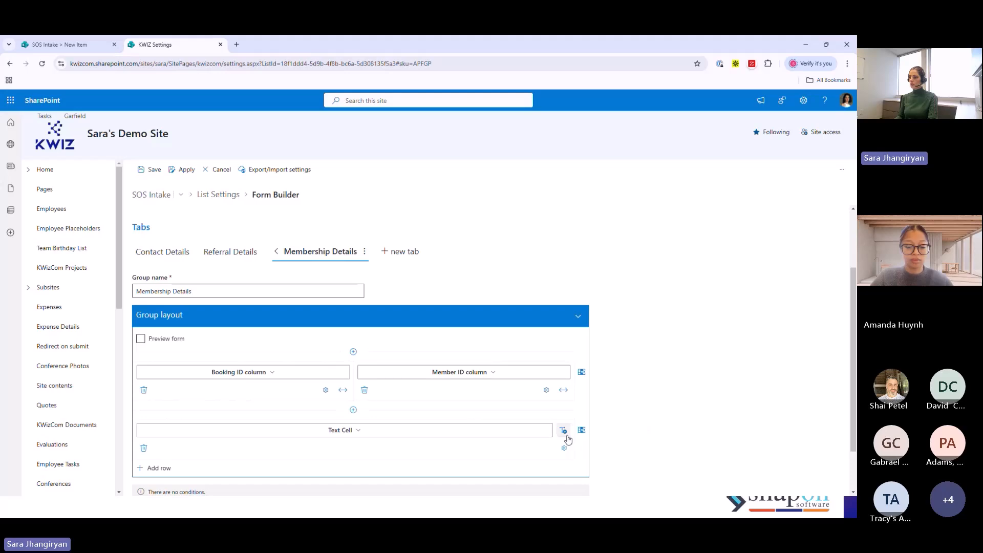
- Change the Text Cell to a button, look at its script without editing it, and remove the row from the layout
left_click(541, 434)
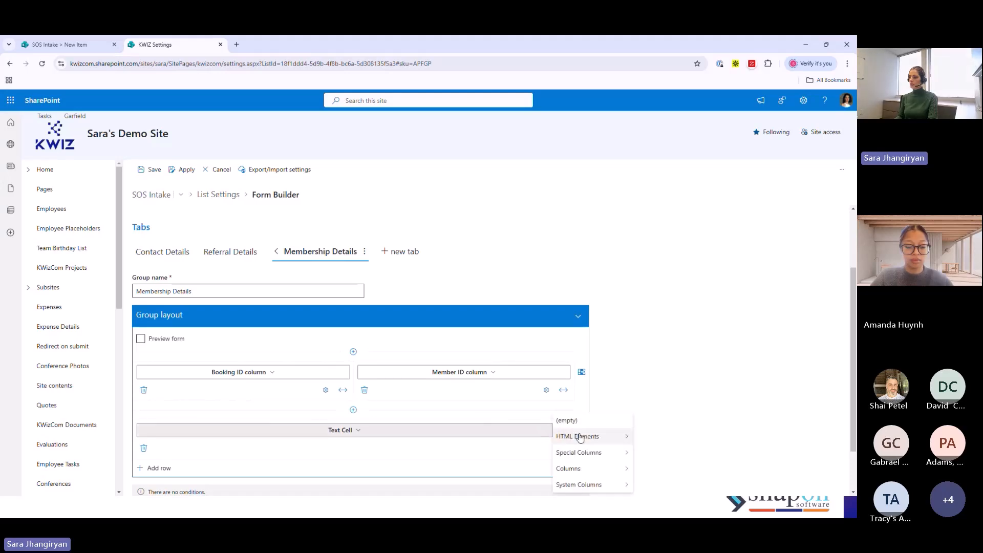
mouse_move(587, 440)
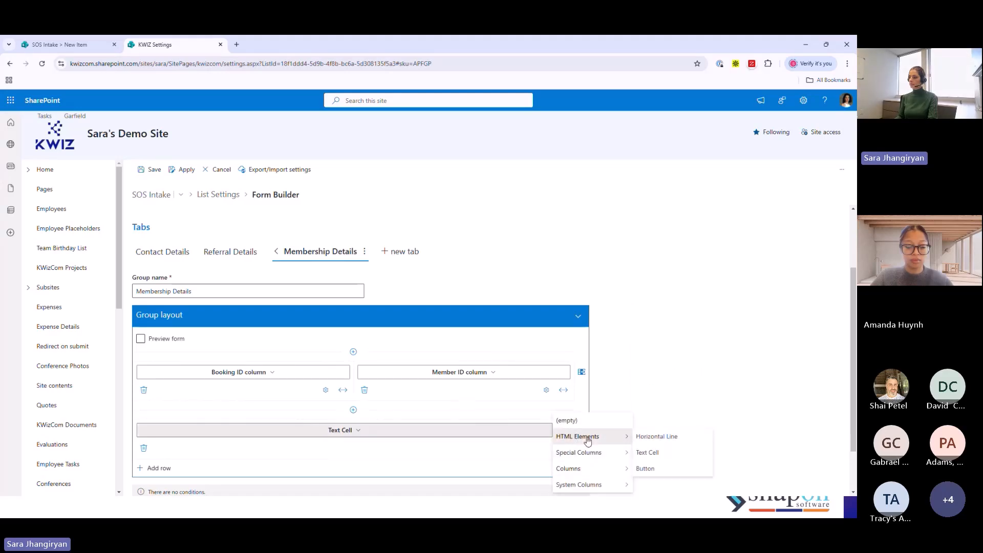
left_click(646, 469)
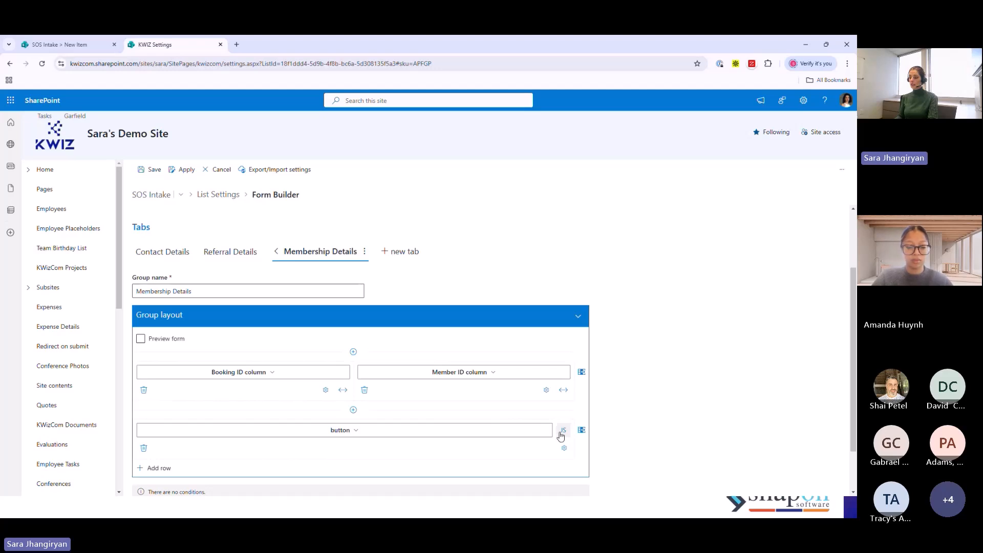
left_click(564, 432)
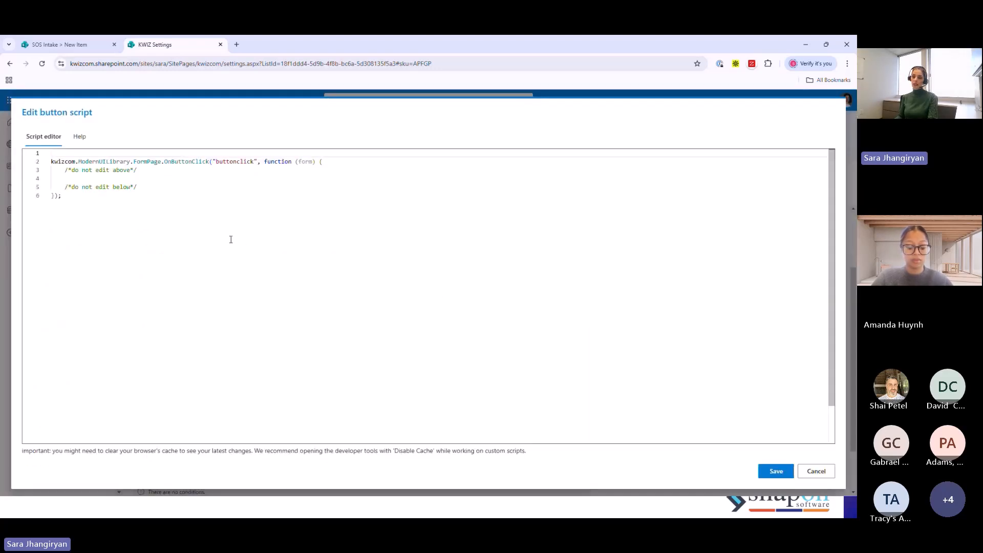
left_click(810, 469)
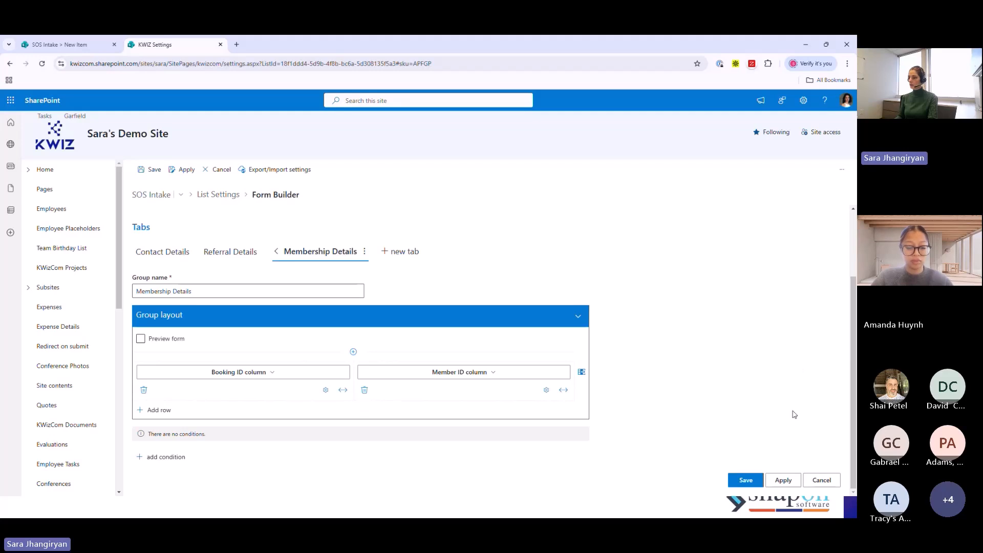
- Apply the Form Builder settings and reload the SOS Intake new item form
left_click(783, 481)
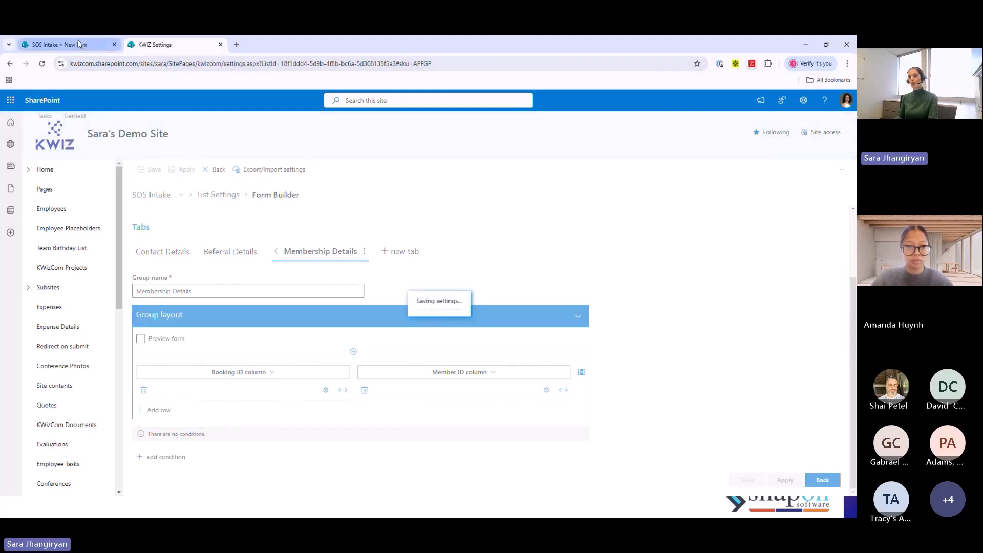
left_click(78, 44)
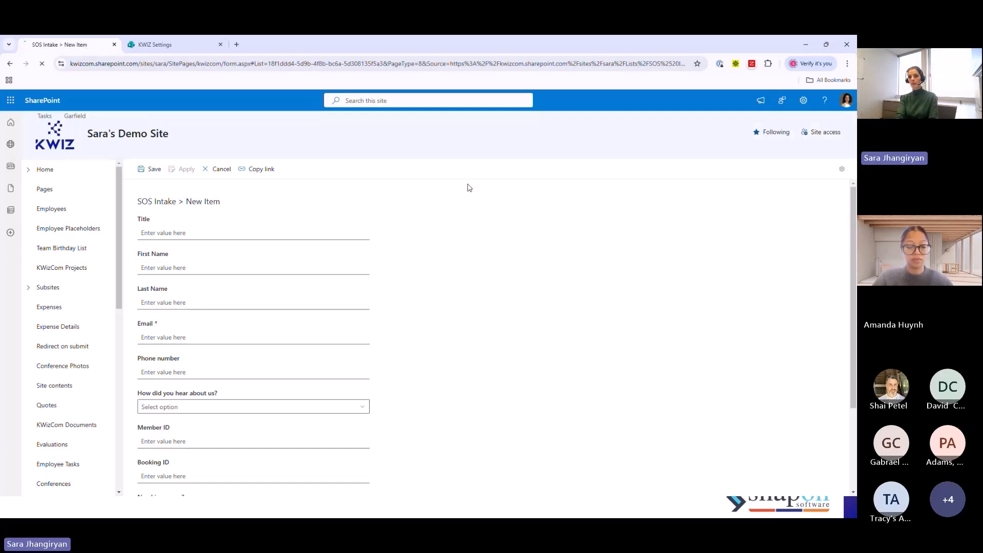
key("F5")
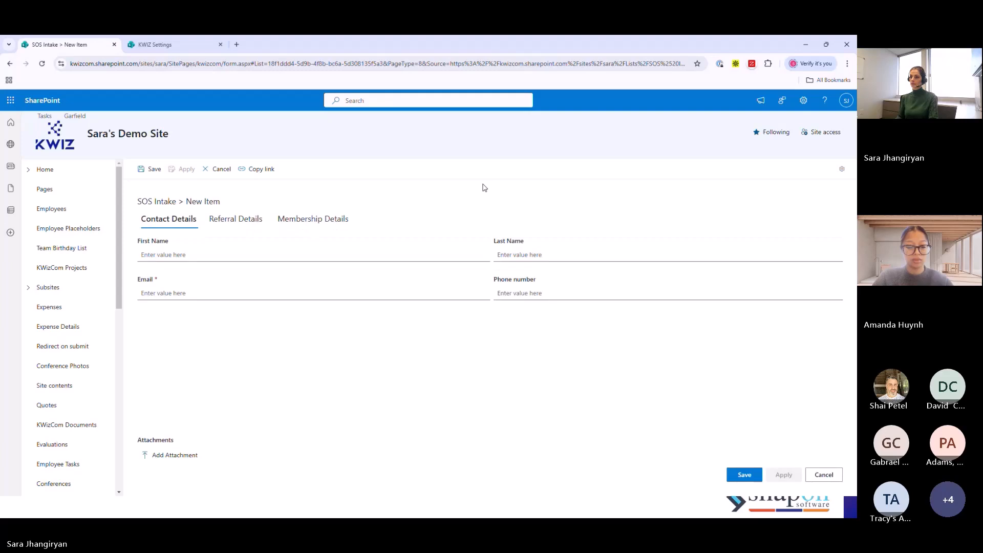
- Shrink and narrow the browser window to check how the tabbed form adapts, and maximize it again
left_click(826, 44)
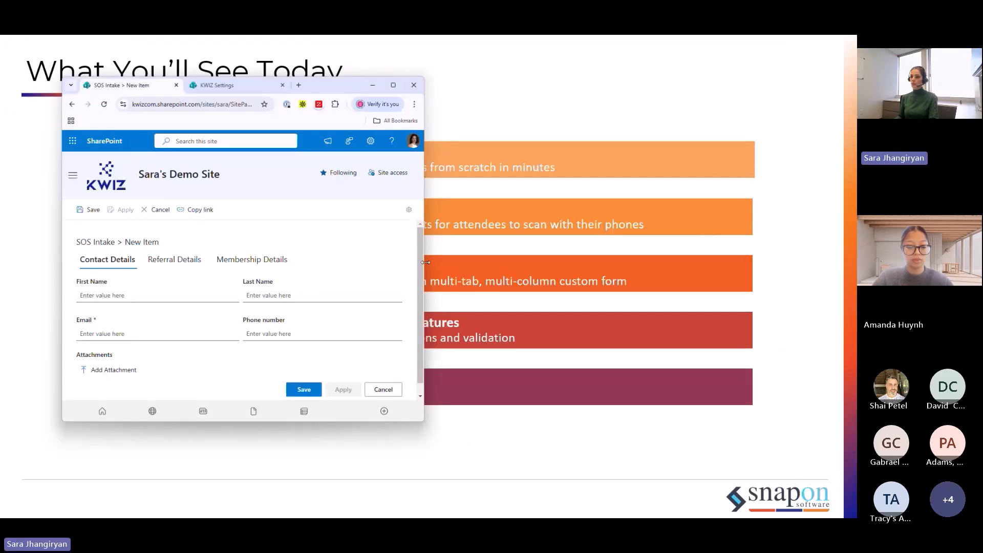
left_click_drag(423, 263, 358, 240)
left_click(328, 85)
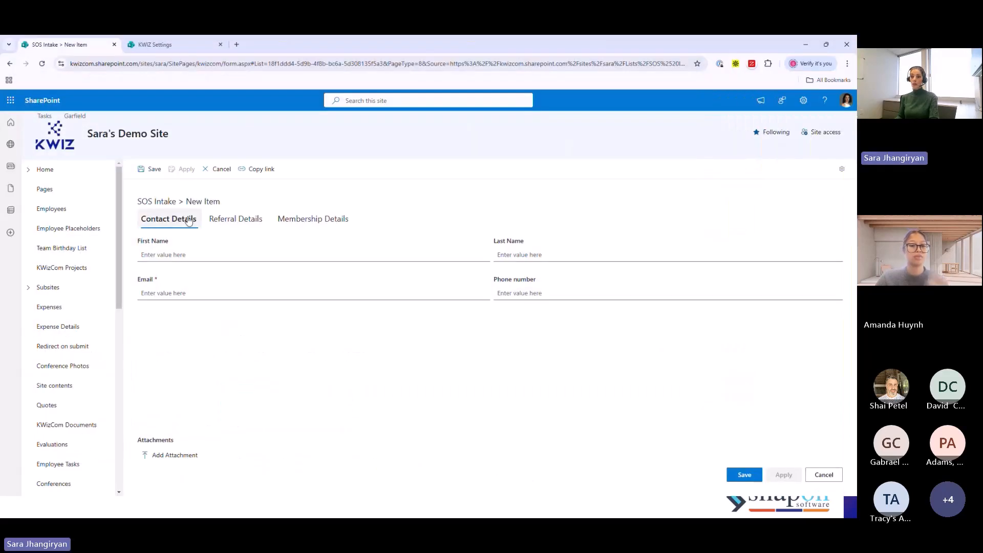
- Test the form's Referral Details fields by choosing Friend for How did you hear about us?
left_click(237, 222)
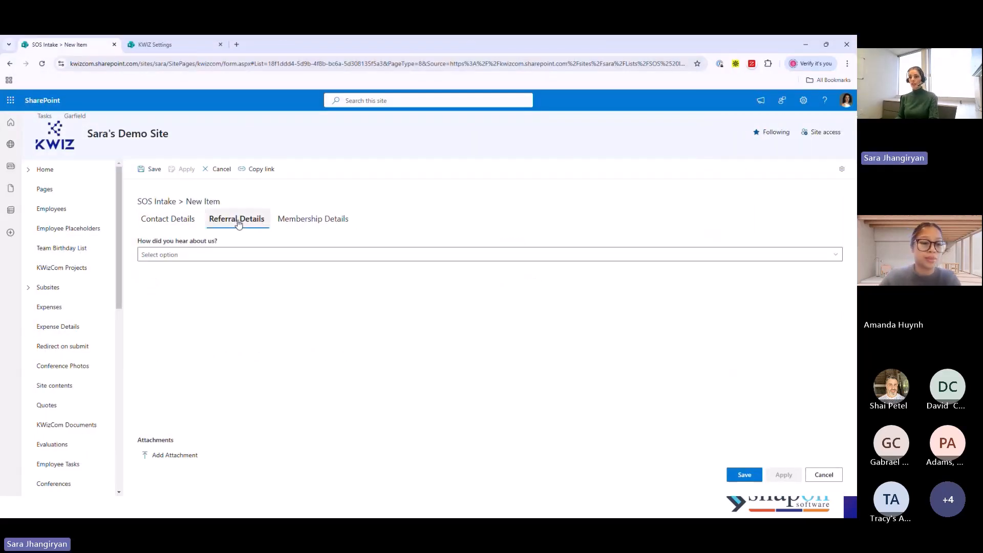
left_click(316, 256)
left_click(149, 301)
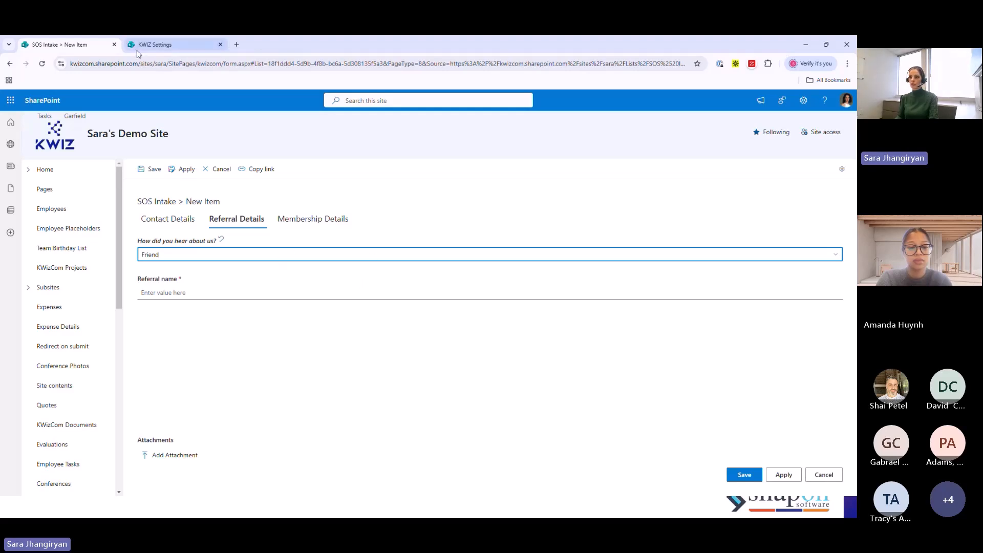
- In Form Builder, add an empty second cell to both Referral Details rows, How did you hear about us? and Referral name
left_click(158, 45)
scroll(425, 343, "up", 2)
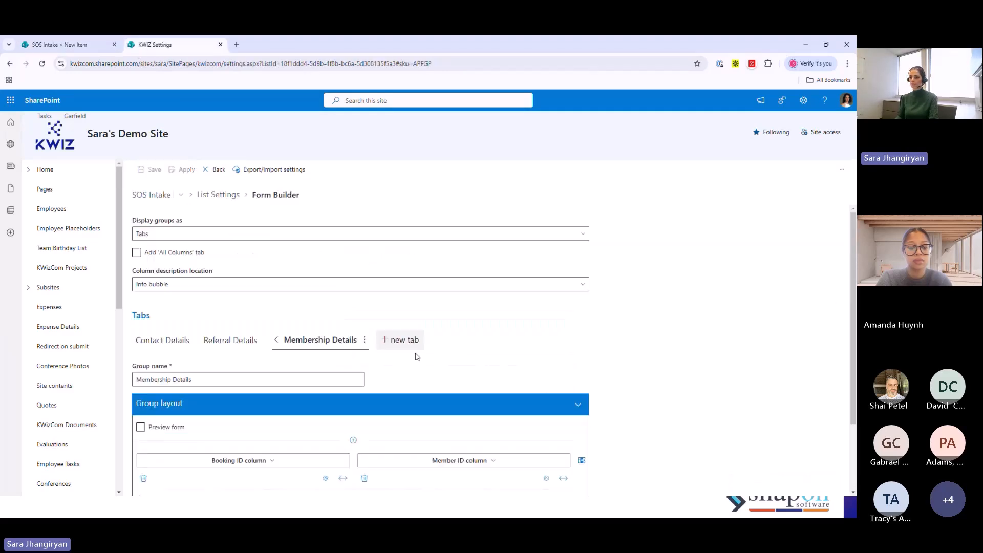
left_click(230, 340)
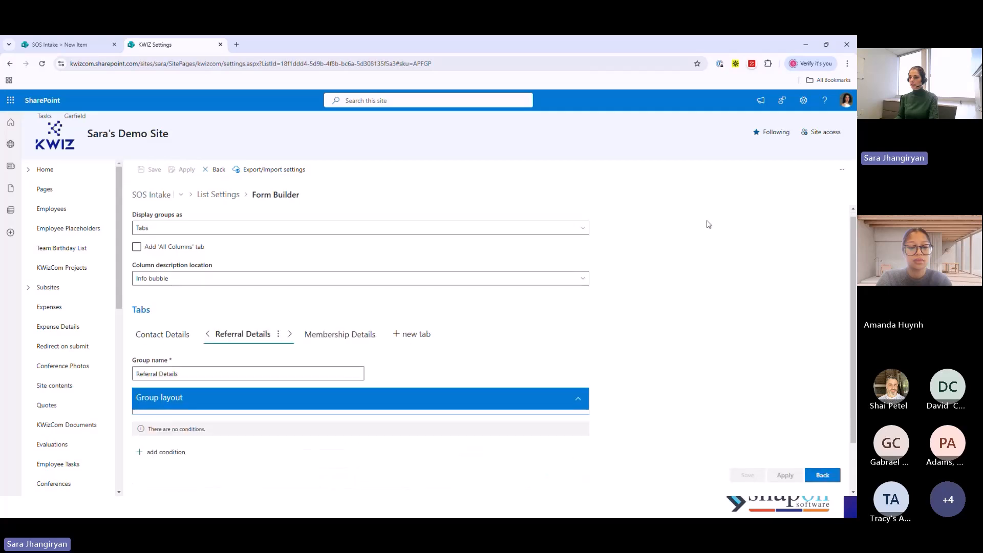
scroll(594, 373, "down", 1)
left_click(575, 346)
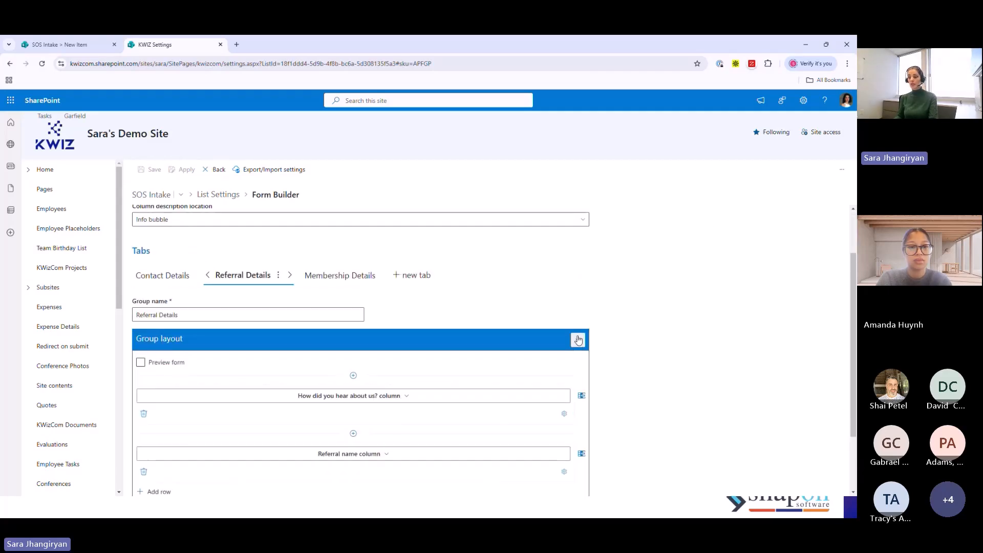
scroll(613, 347, "down", 1)
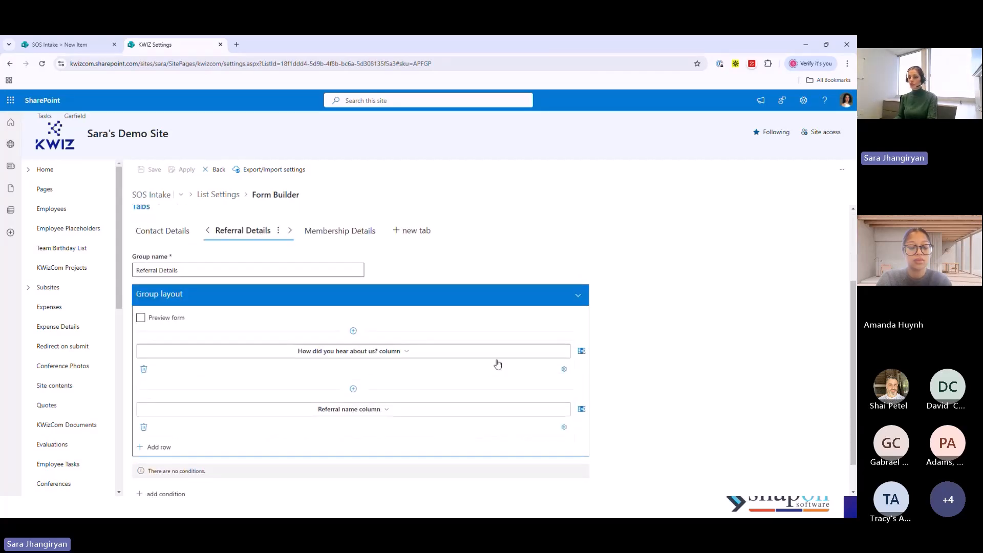
left_click(582, 351)
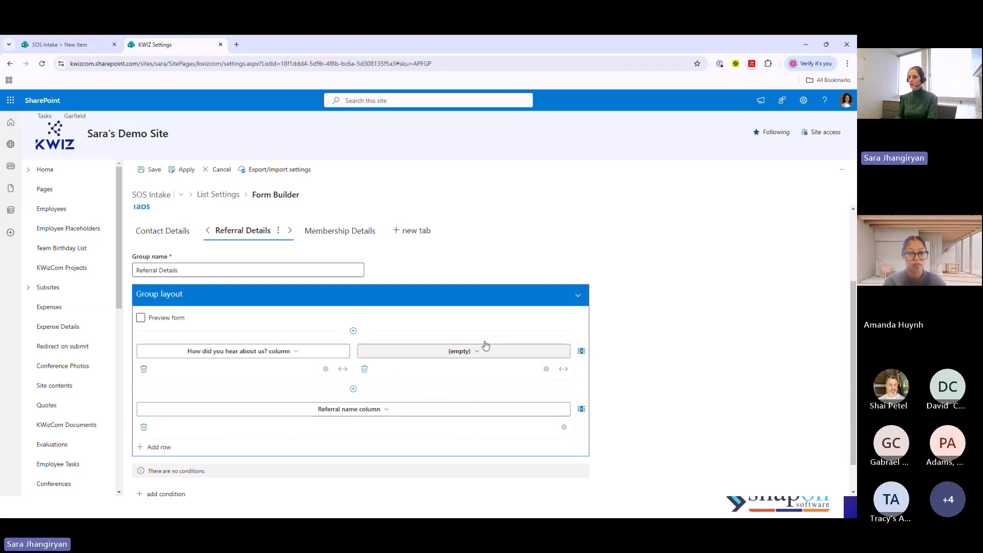
left_click(581, 408)
scroll(707, 302, "down", 1)
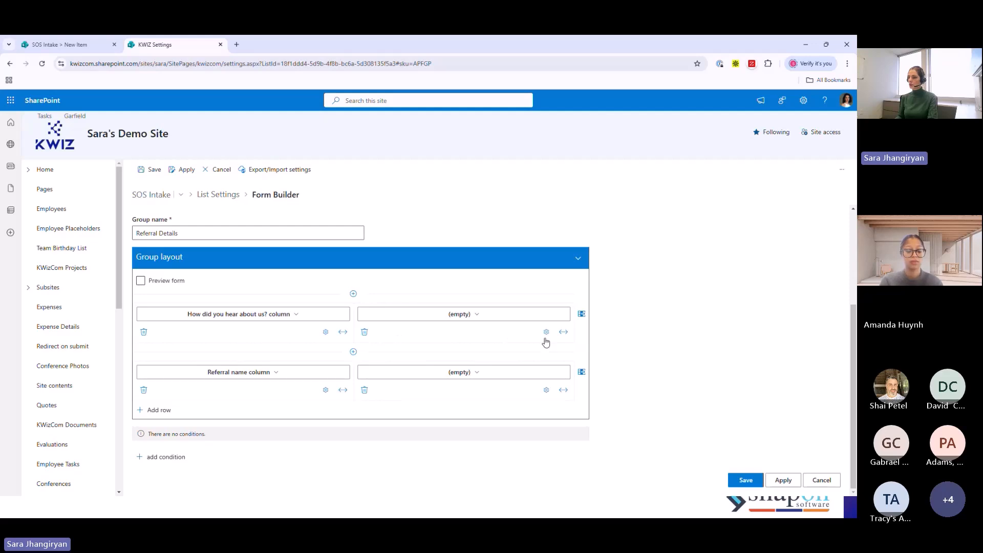
- Widen the empty cells in both Referral Details rows to x2 and save the Form Builder settings
left_click(563, 331)
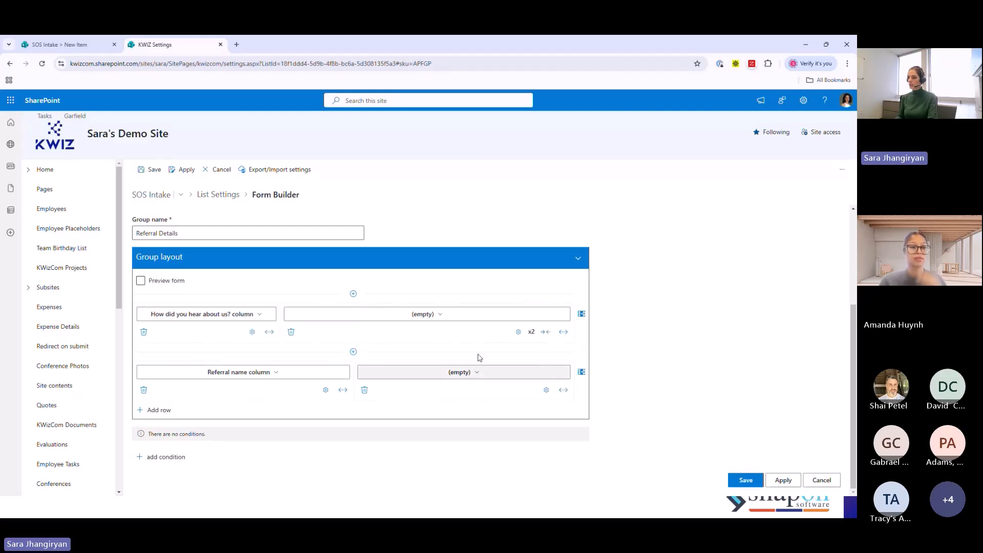
left_click(563, 391)
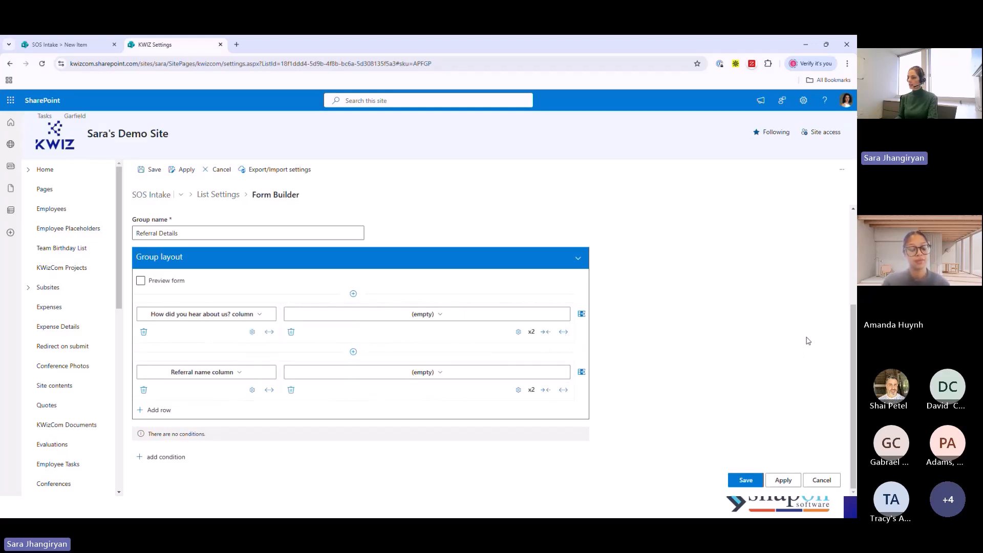
left_click(744, 481)
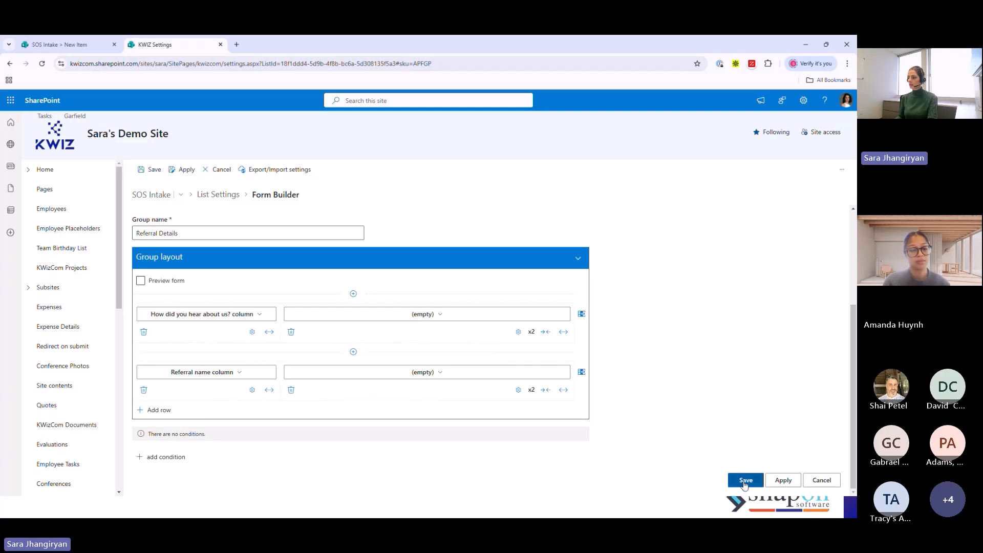
- Reload the new item form and check the Referral Details layout with Friend chosen for How did you hear about us?
left_click(66, 44)
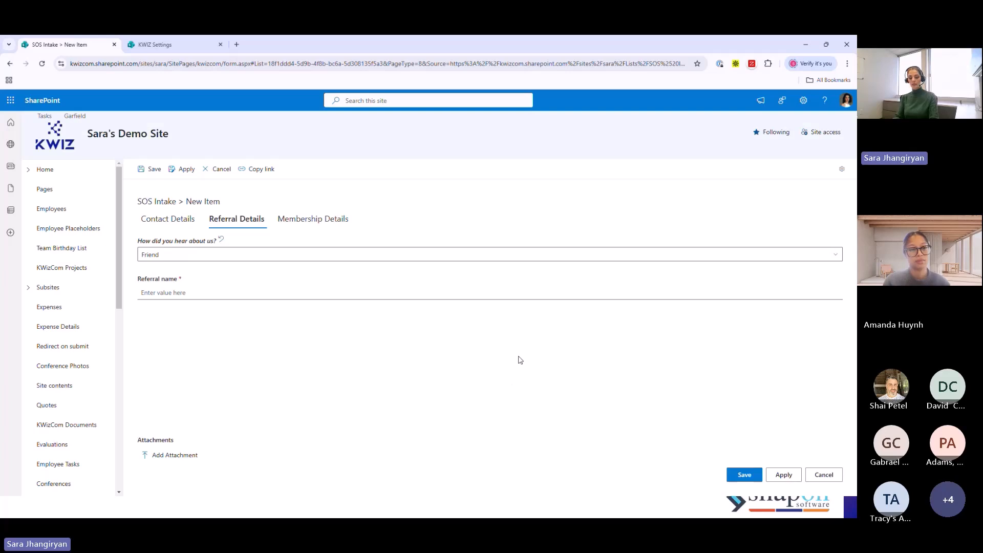
key("F5")
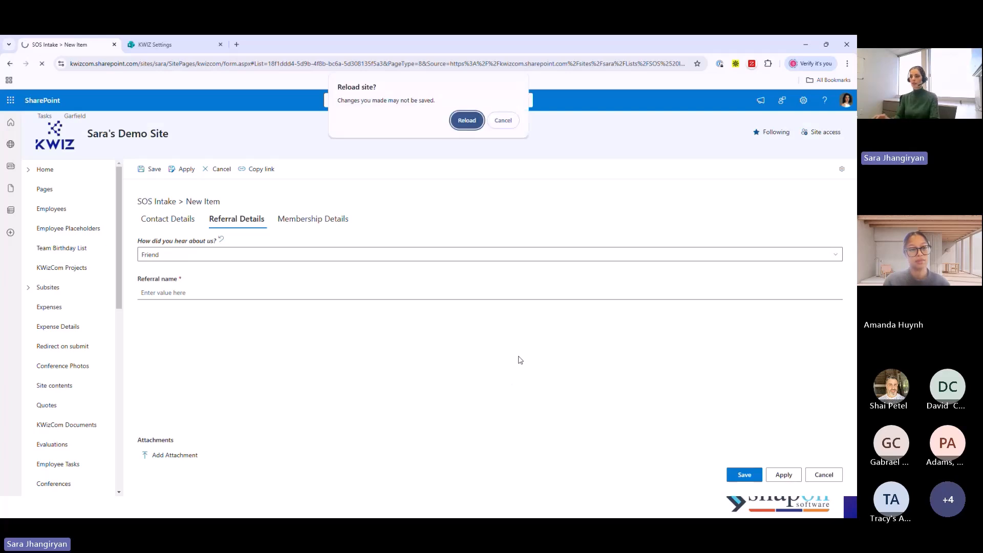
left_click(466, 121)
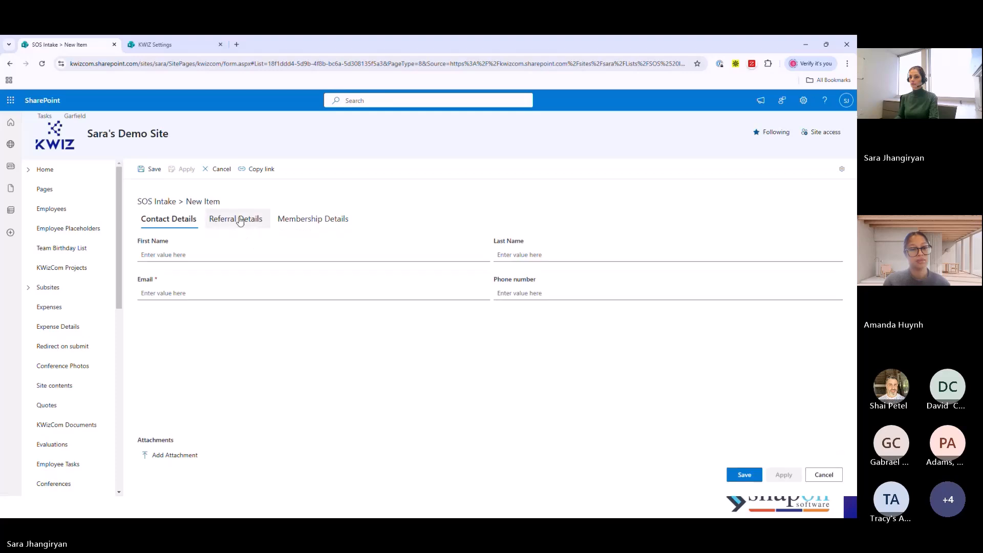
left_click(242, 220)
left_click(365, 254)
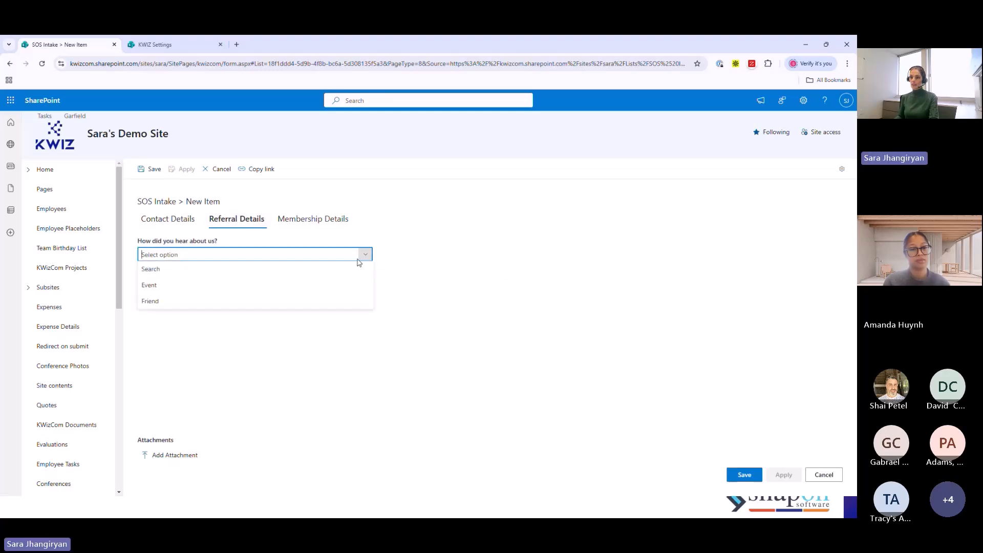
left_click(151, 303)
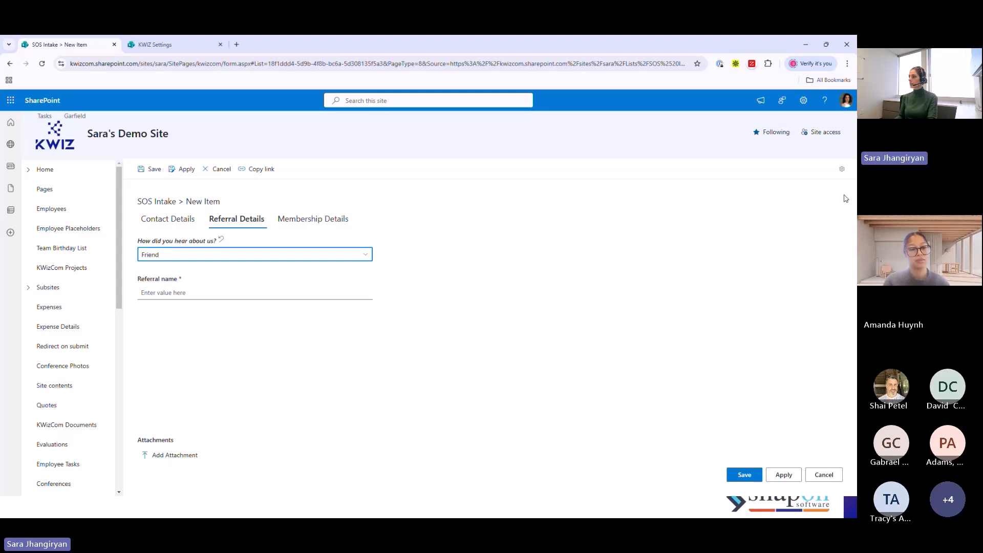
- Open the SOS Intake form's CSS styles and insert the Set tabs style sample
left_click(841, 172)
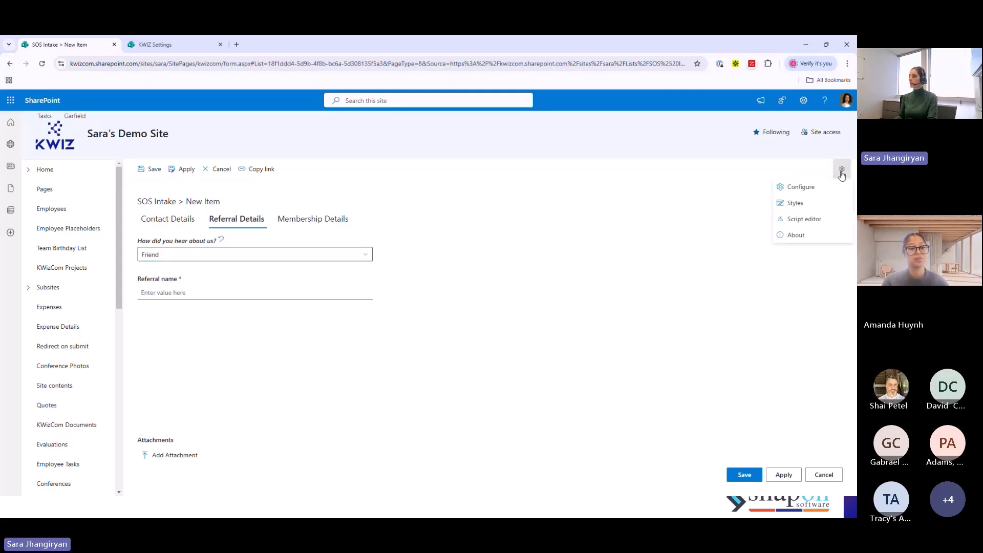
left_click(797, 203)
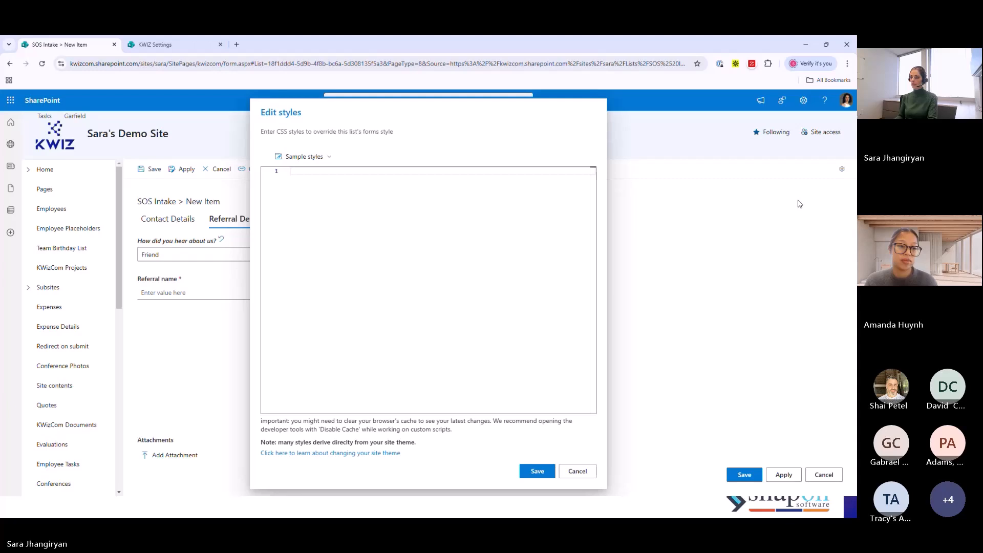
left_click(304, 156)
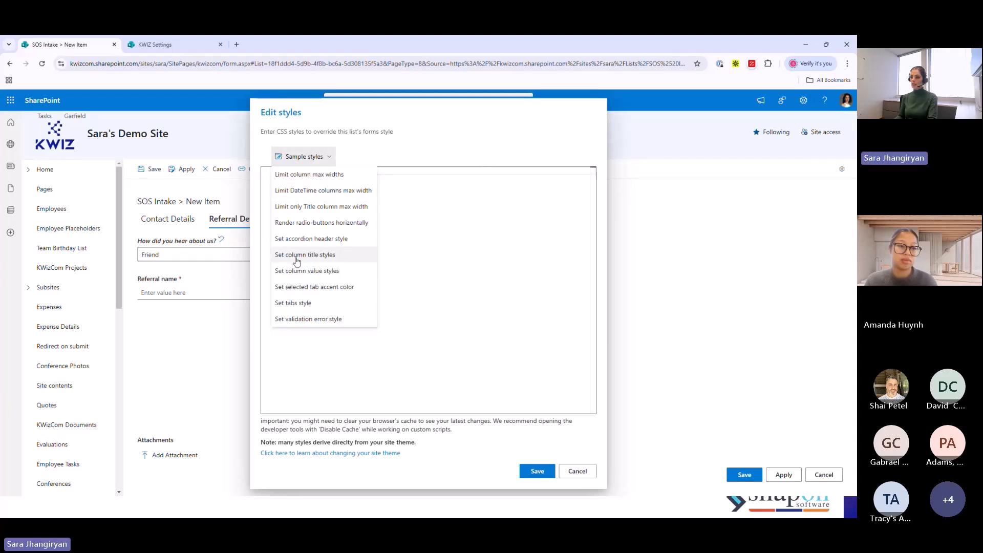
left_click(293, 303)
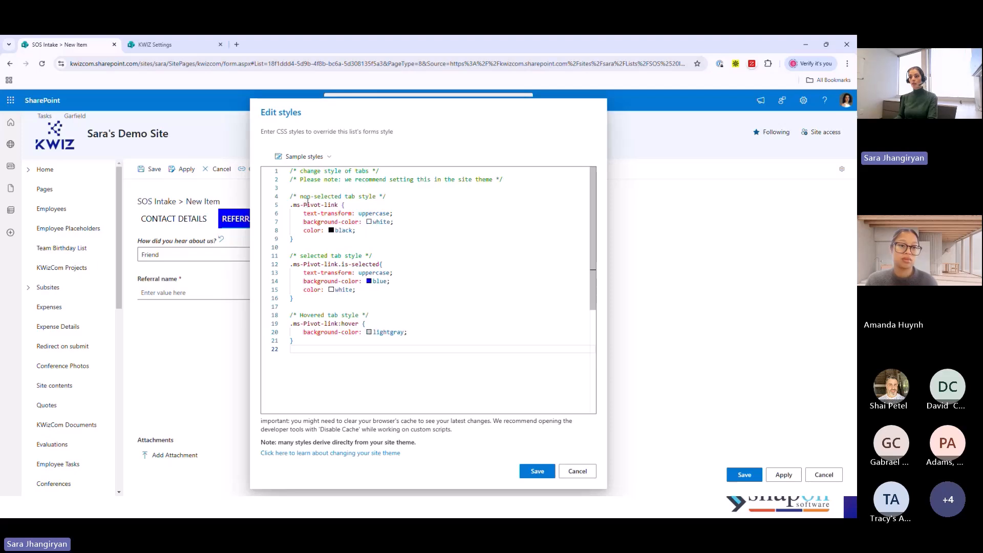
- Set the background color of the non-selected tab style to rgb(44, 94, 255)
left_click(381, 223)
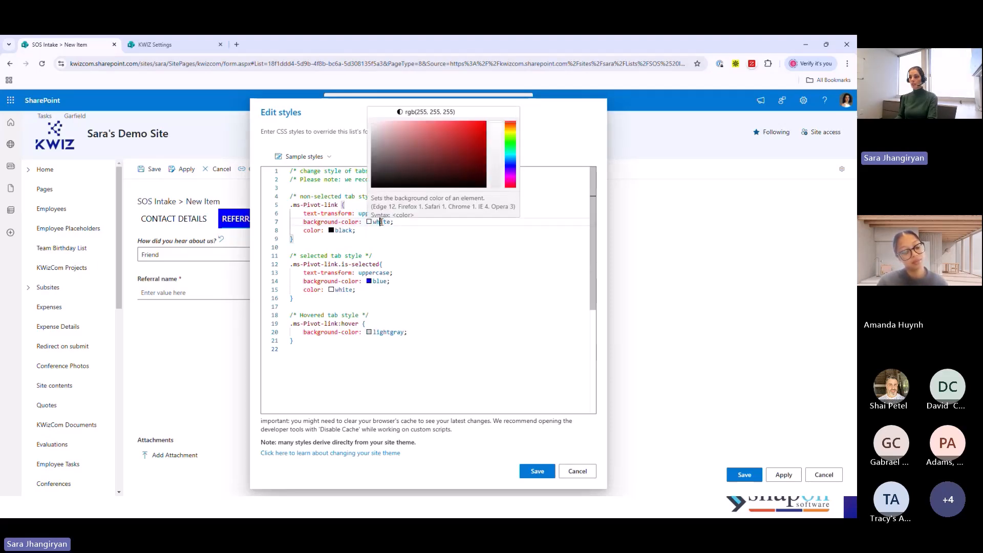
left_click(510, 162)
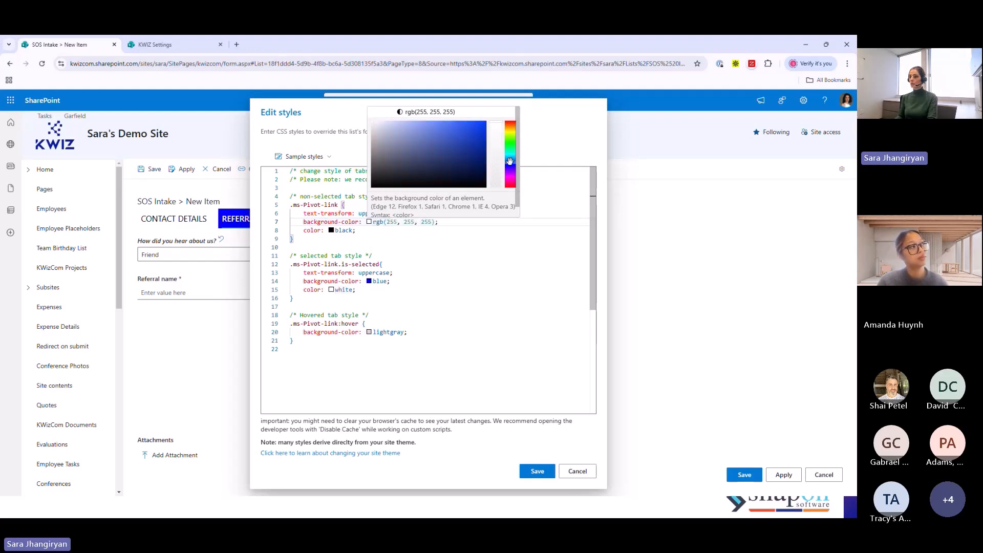
left_click(465, 124)
left_click_drag(430, 253, 427, 249)
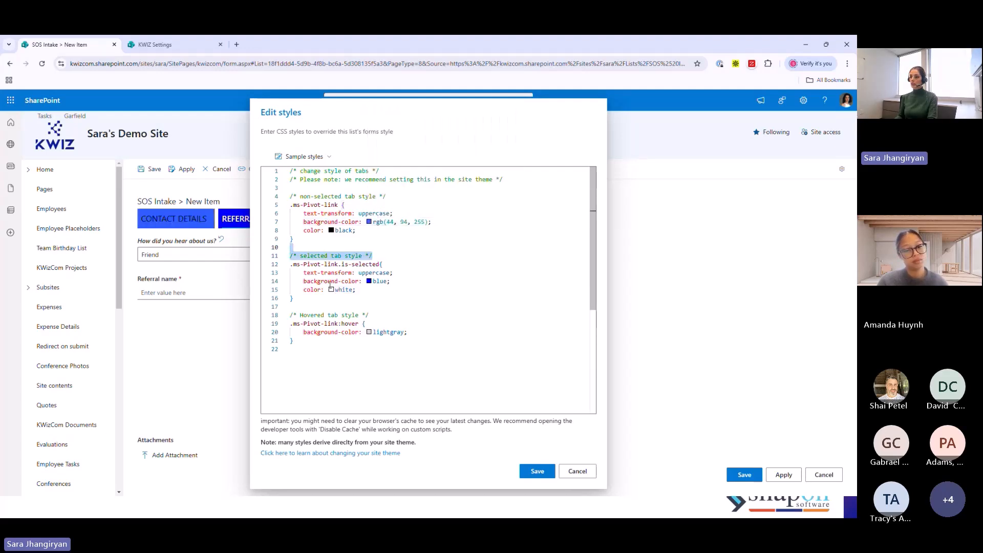
left_click(400, 302)
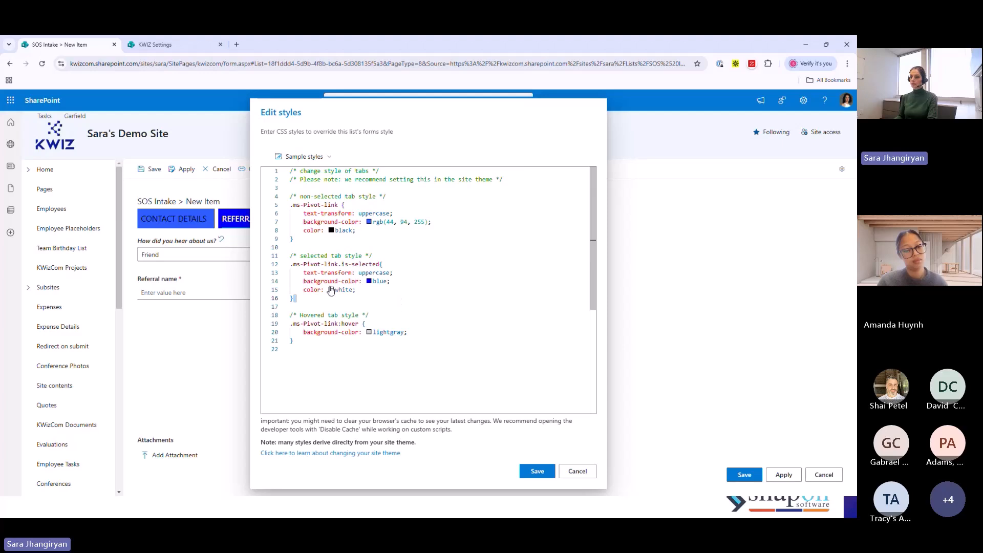
- Set the text color of the non-selected tab style to white
left_click(346, 230)
mouse_move(346, 230)
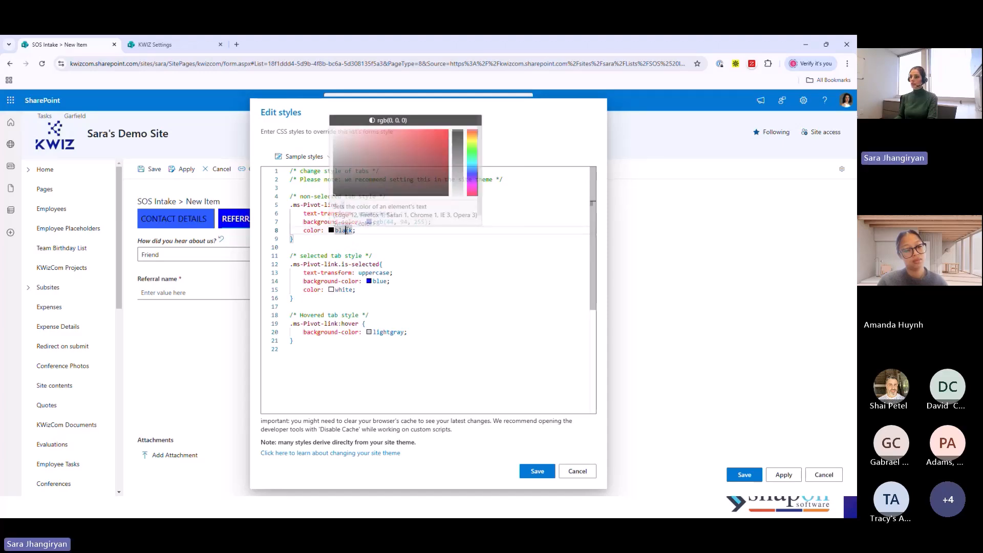
double_click(343, 231)
type("white")
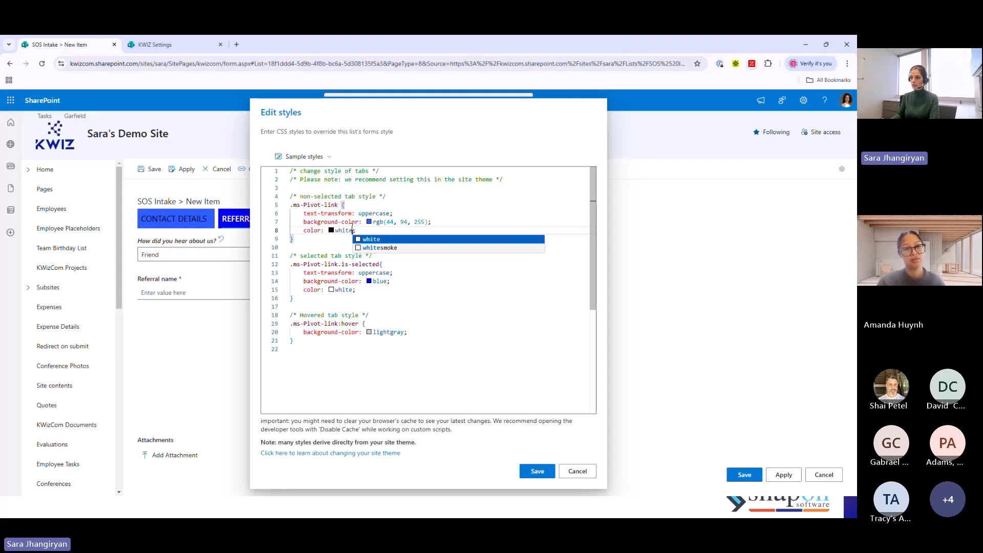
left_click(371, 239)
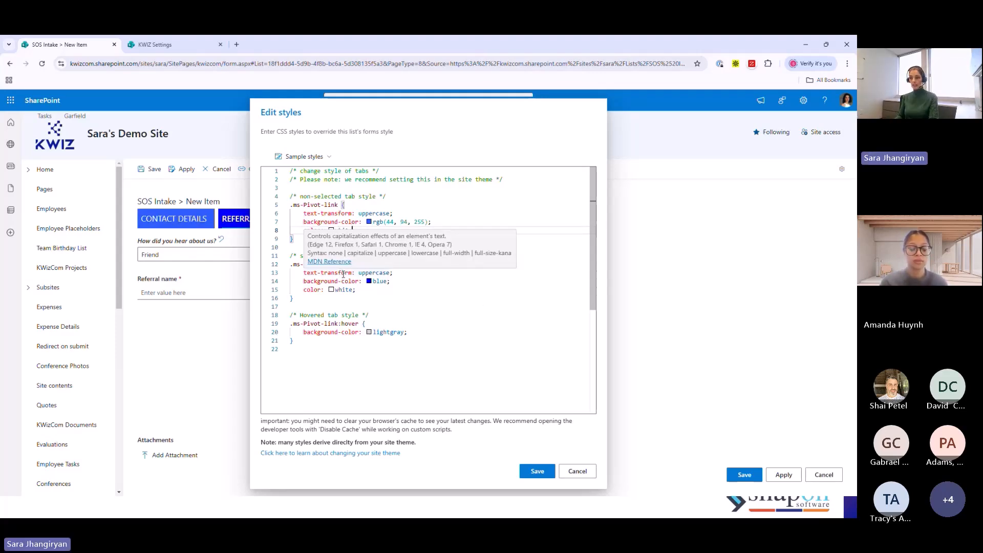
- Set the background color of the selected tab style to rgb(250, 25, 25) and save the form styles
left_click(368, 281)
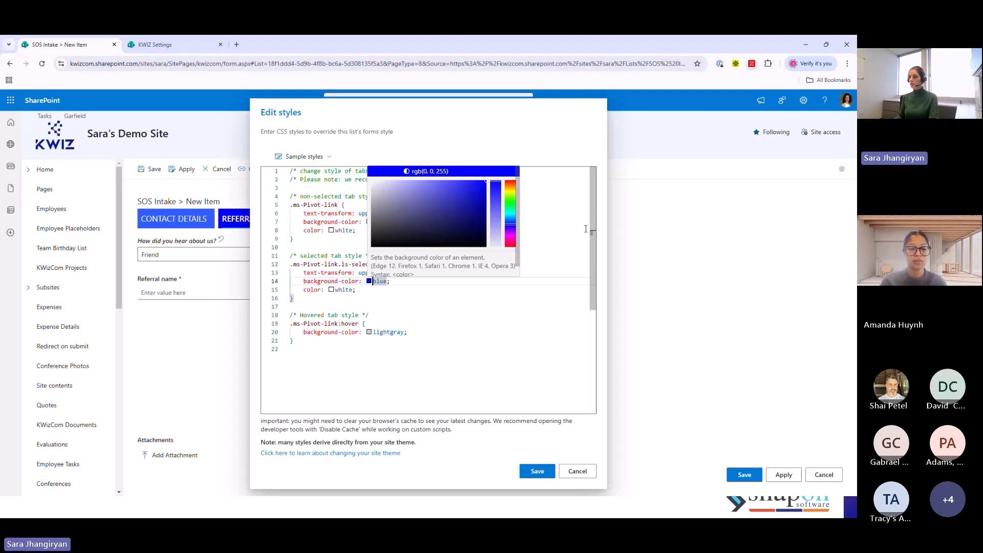
left_click(511, 241)
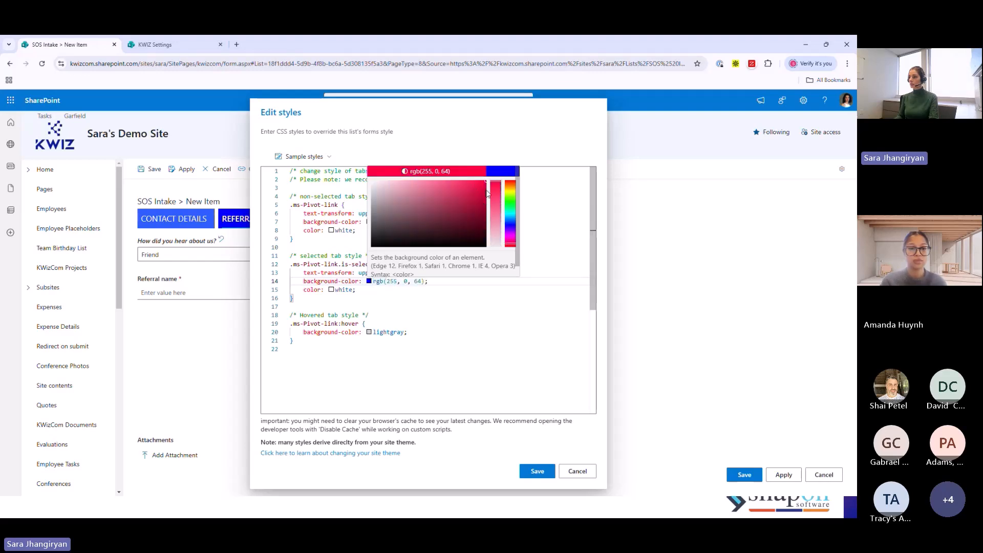
left_click(510, 245)
left_click(475, 182)
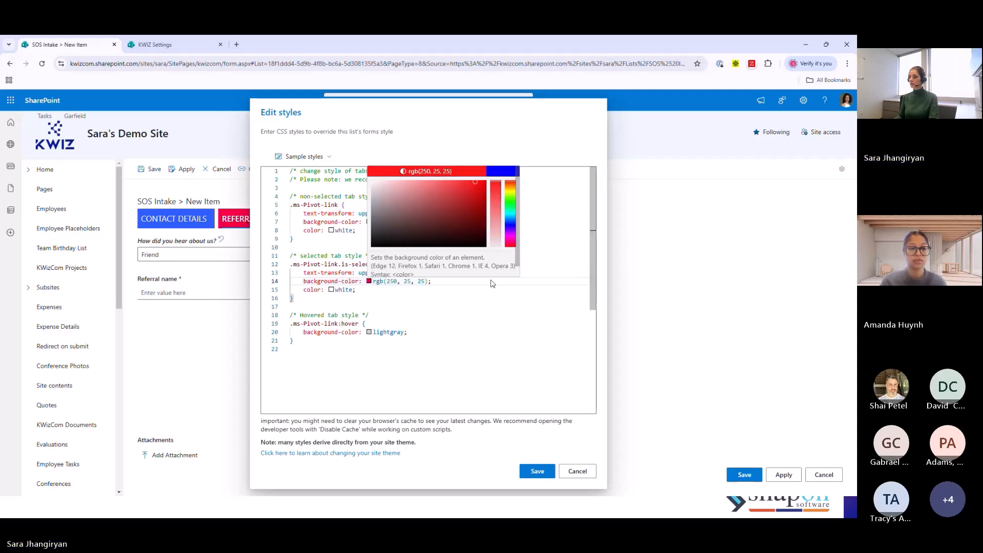
left_click(505, 328)
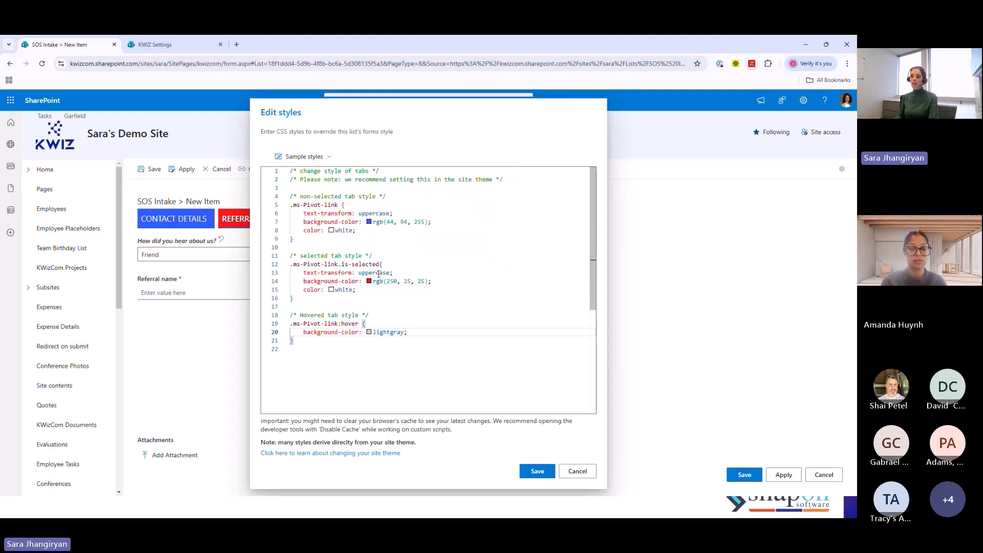
mouse_move(391, 284)
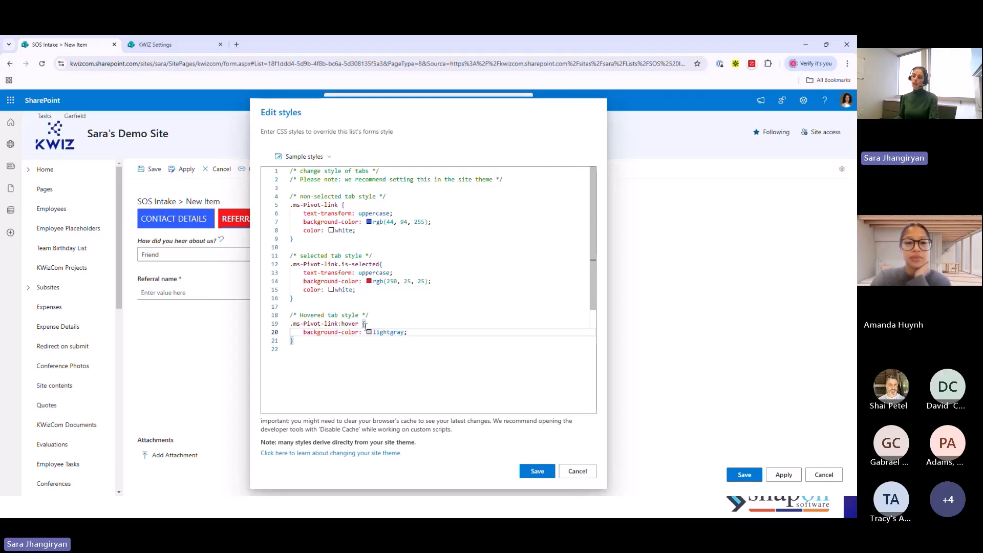
left_click(536, 470)
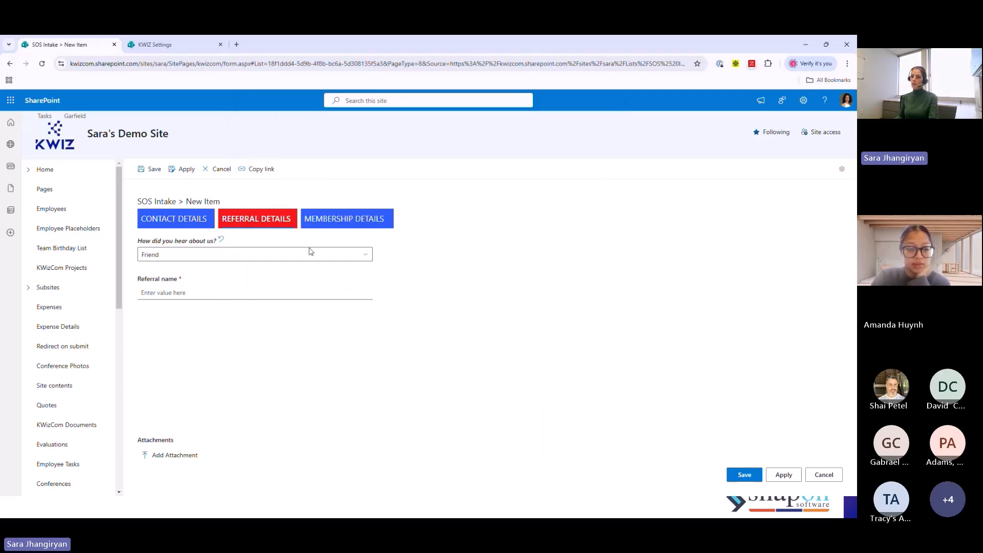
- Check the tab styling with Contact Details selected and leave the new item form, discarding its unsaved changes
left_click(171, 221)
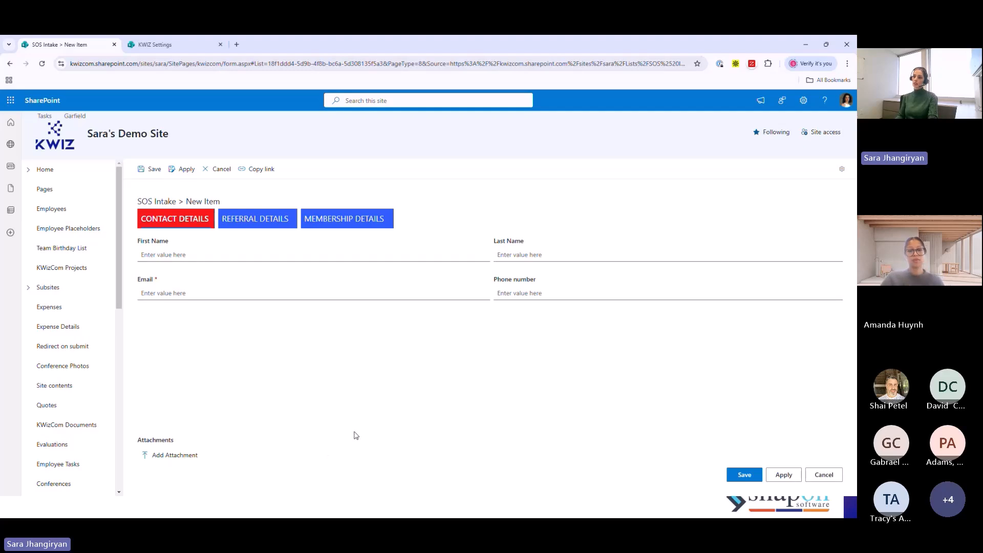
left_click(219, 172)
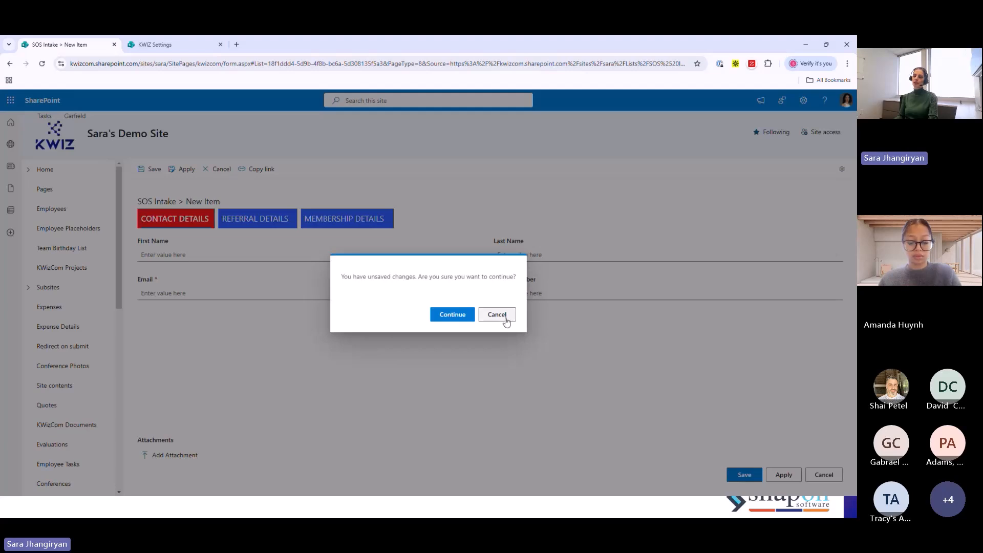
left_click(445, 314)
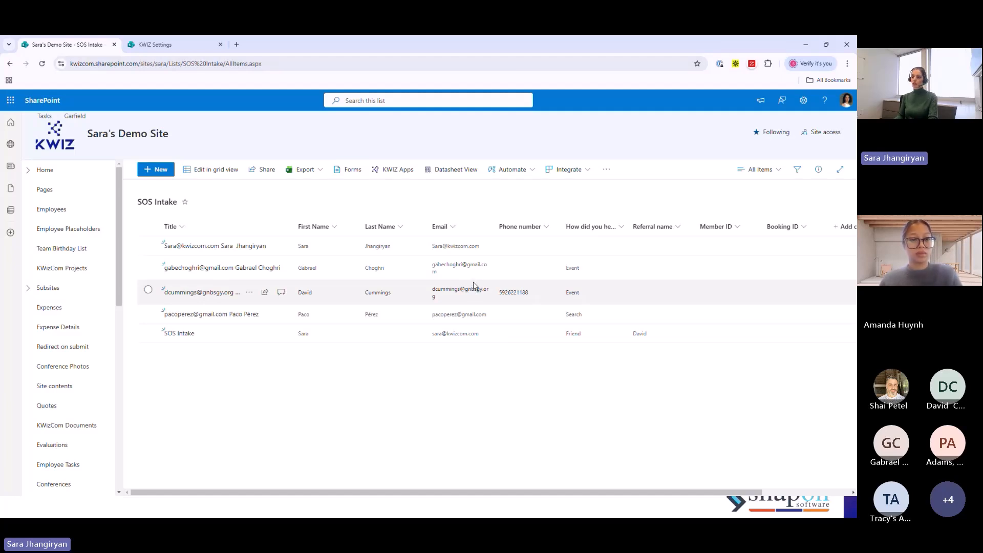
- Select the first two SOS Intake list items to view the print commands for multiple and single items, and clear the selection
left_click(148, 247)
left_click(148, 265)
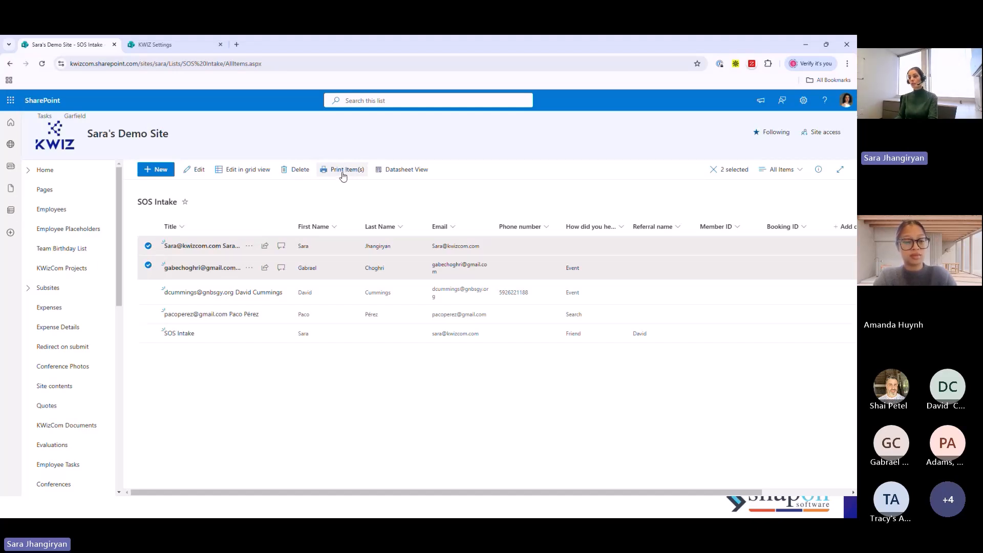
left_click(147, 246)
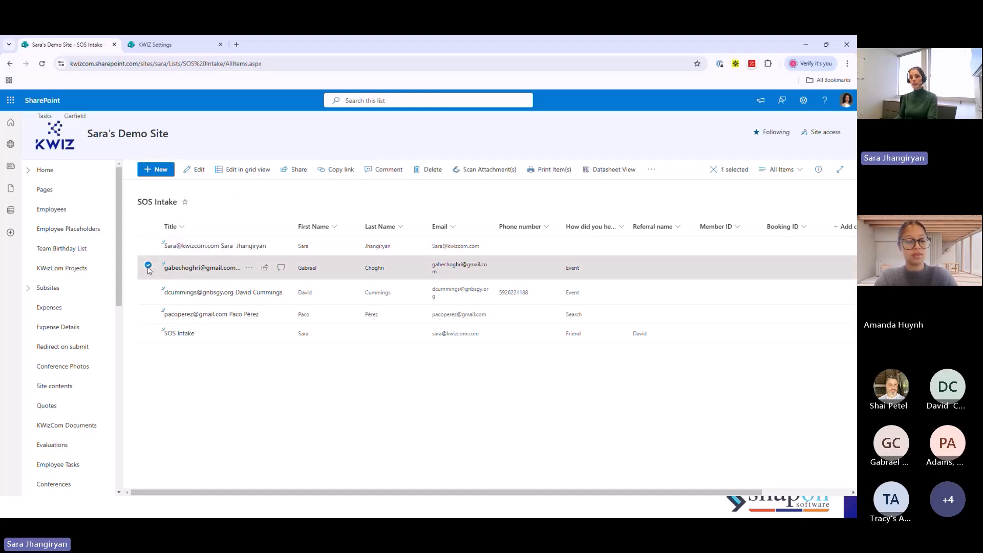
left_click(148, 268)
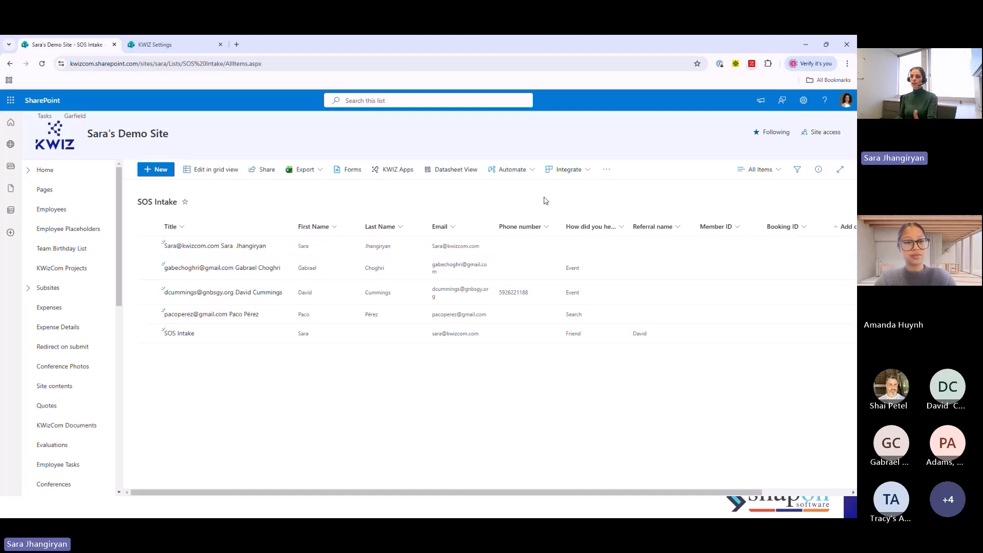
- Open the Print feature in the SOS Intake list's KWIZ settings and stop inheriting the site settings
left_click(382, 173)
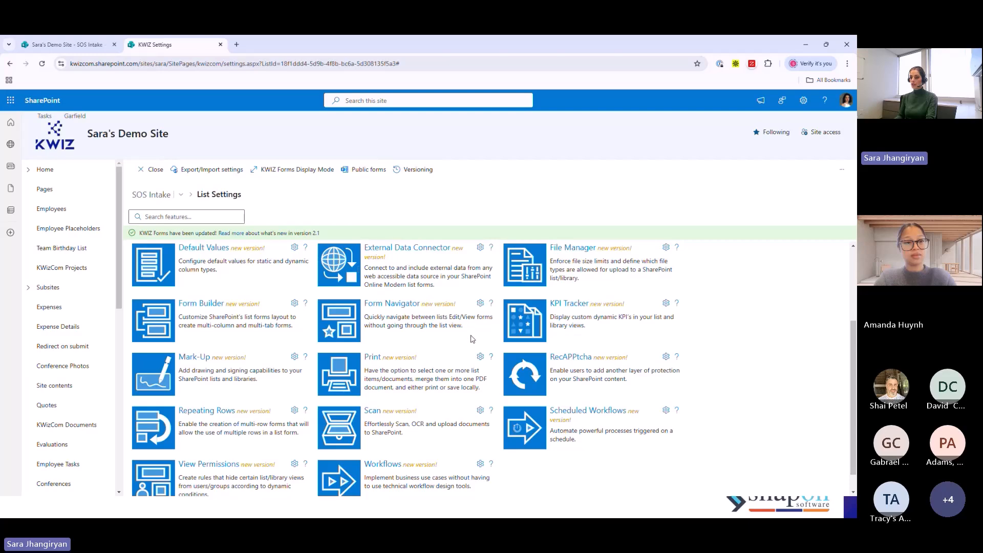
scroll(471, 340, "up", 3)
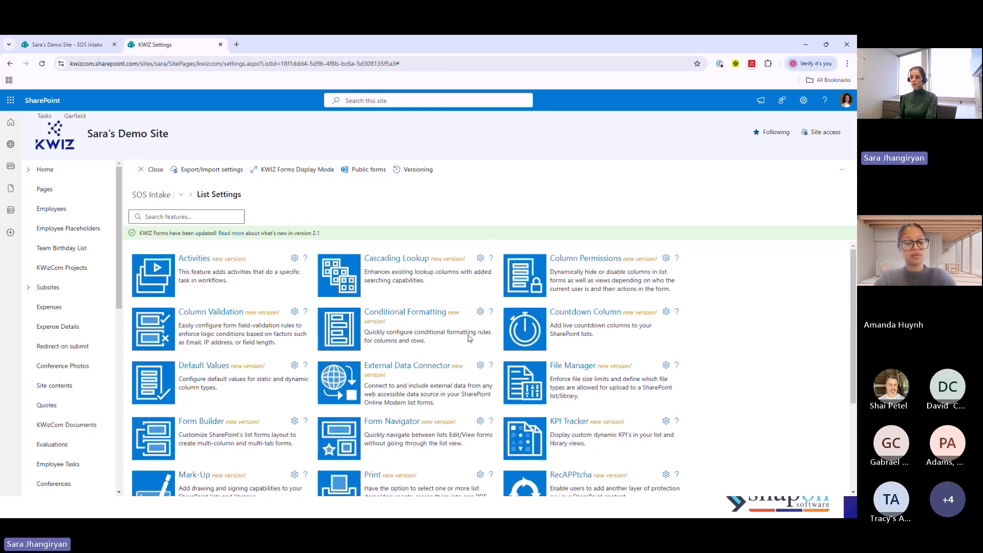
scroll(481, 325, "down", 3)
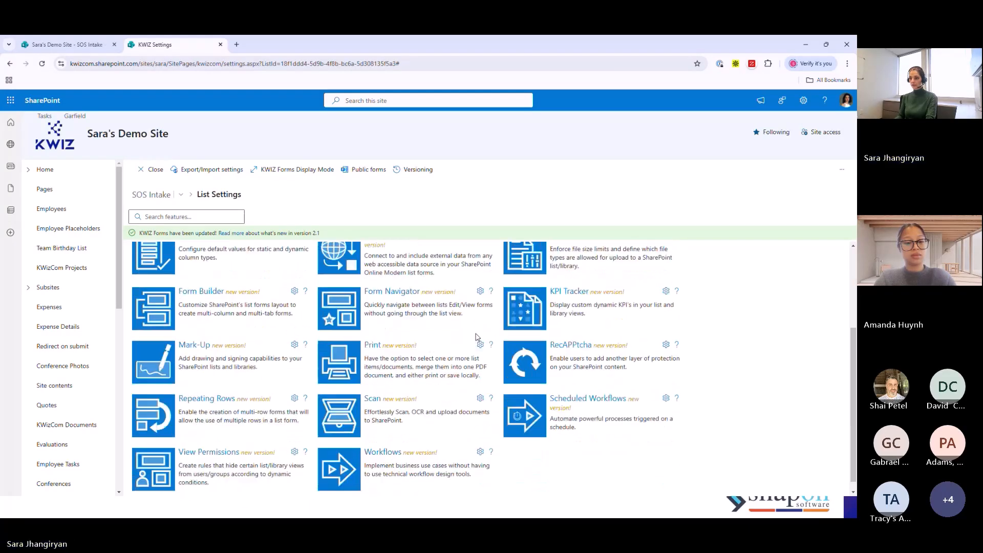
left_click(371, 343)
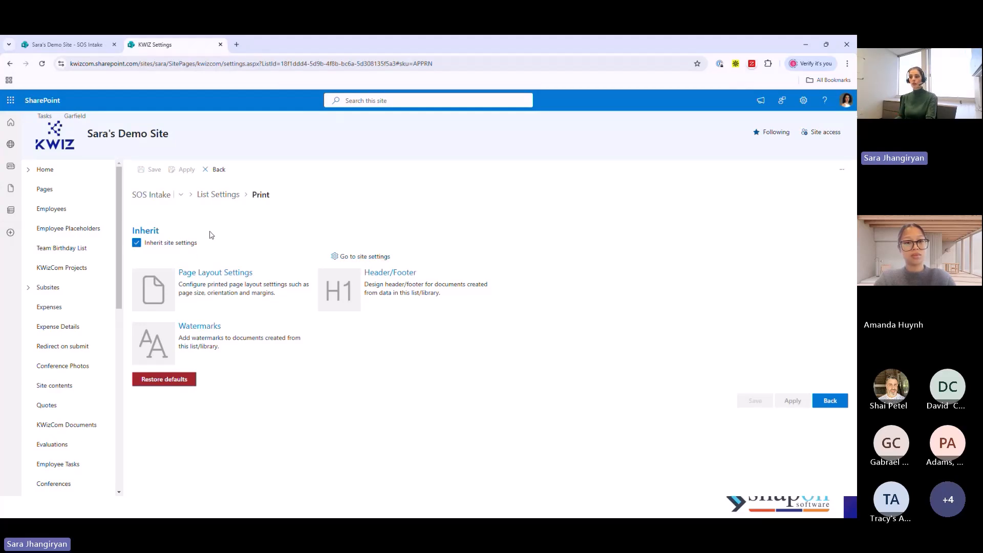
left_click(136, 243)
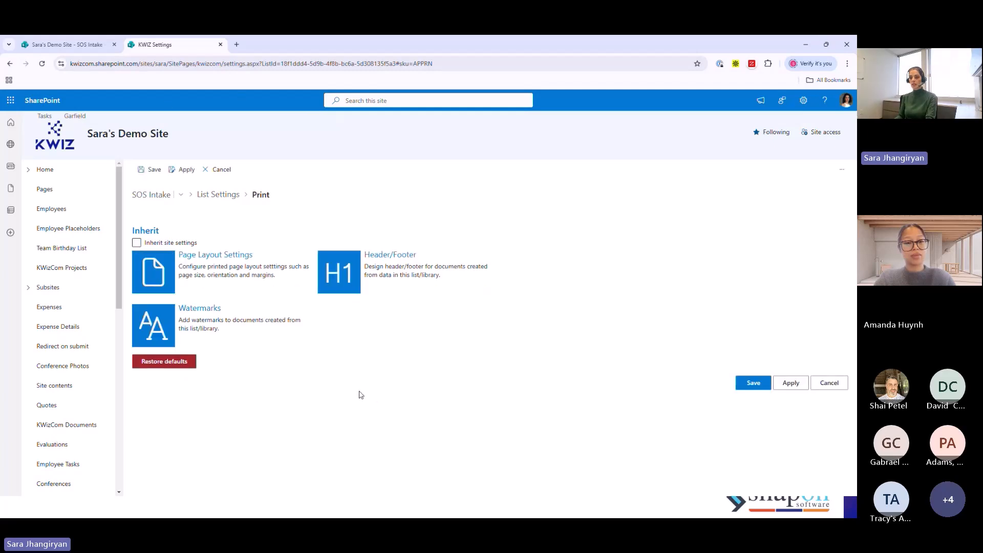
- Set the print page size to A4 (210 mm x 297 mm), keep Portrait orientation, save, and return to the Print settings menu
left_click(216, 256)
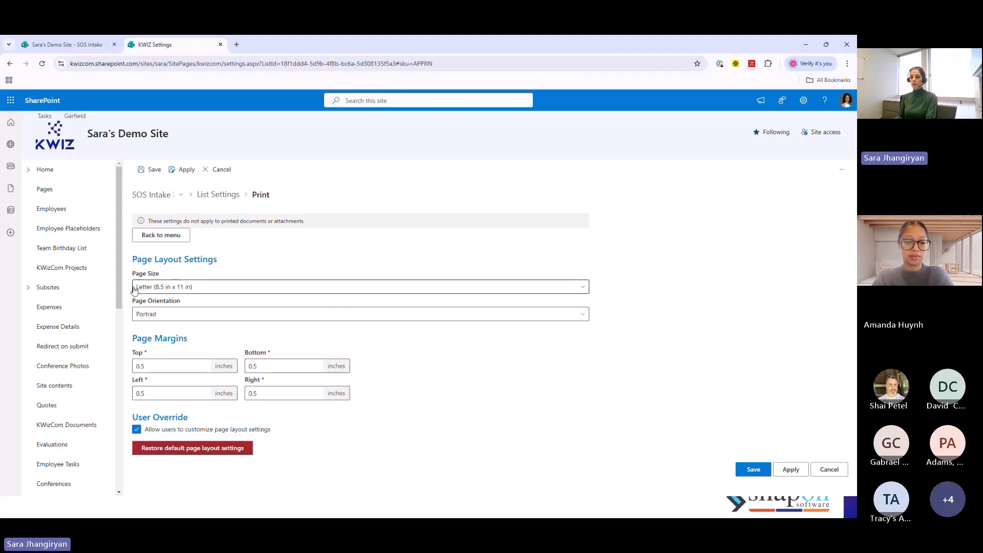
left_click(167, 288)
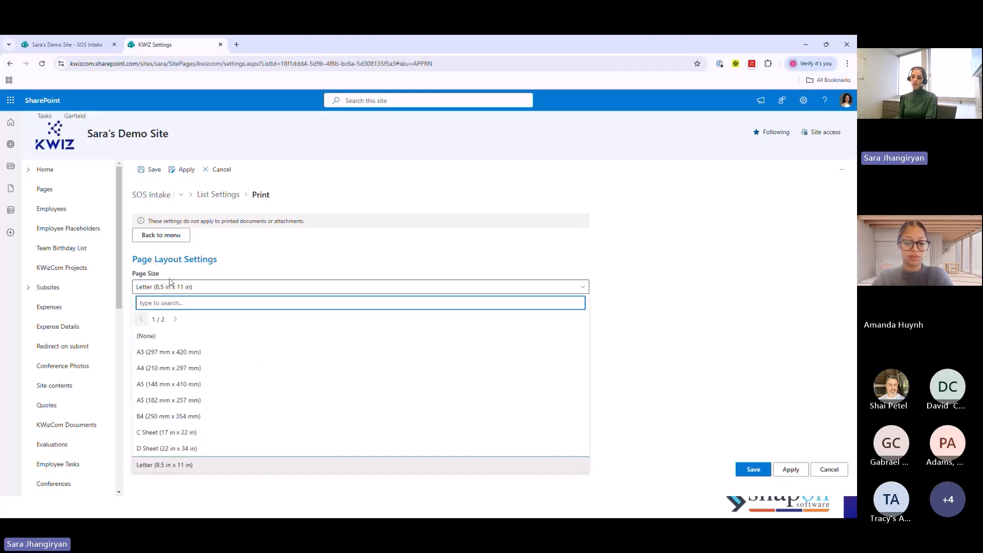
left_click(157, 372)
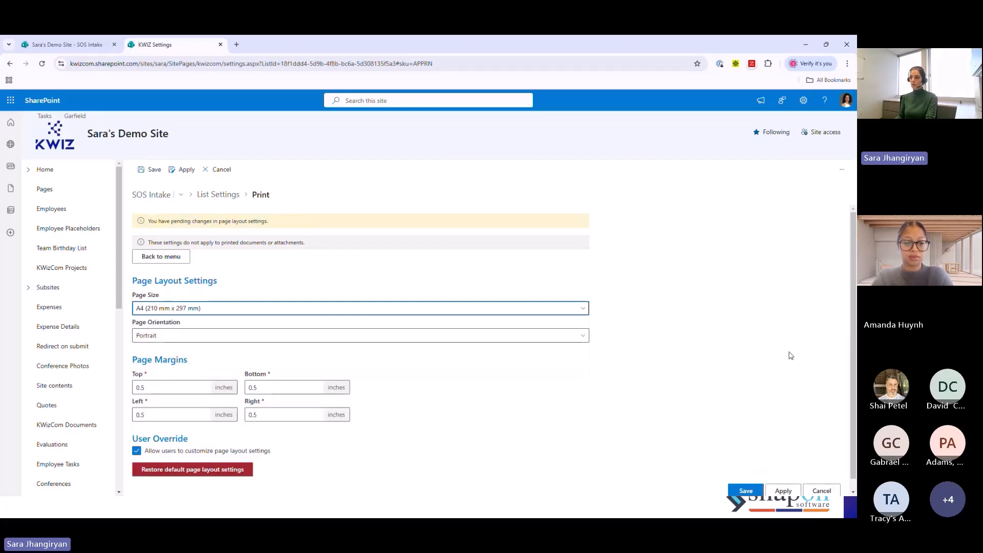
left_click(161, 336)
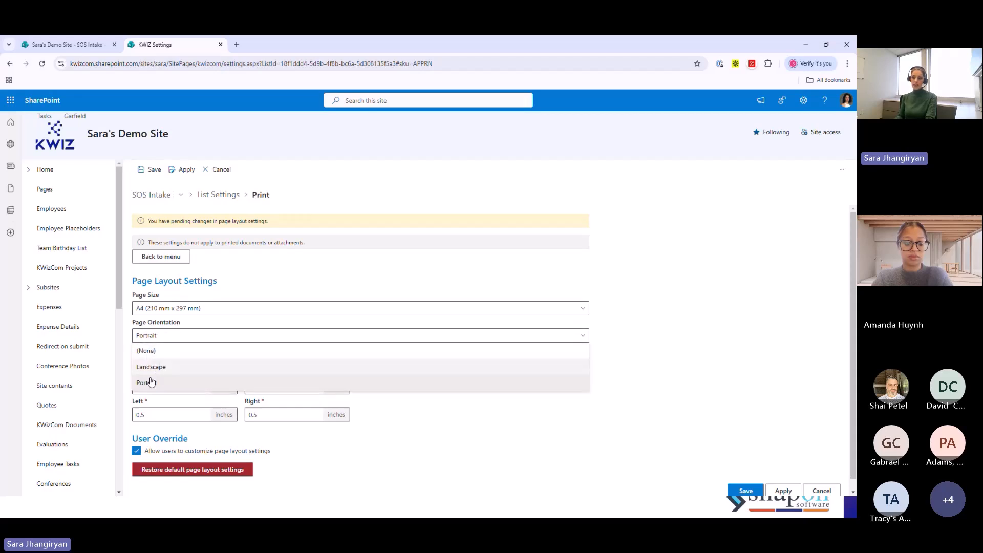
left_click(453, 440)
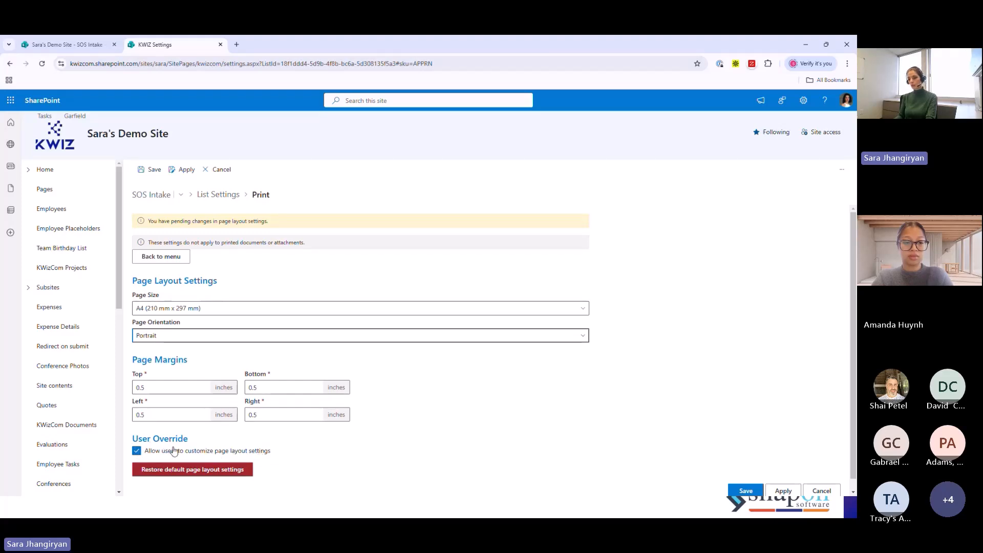
left_click(747, 491)
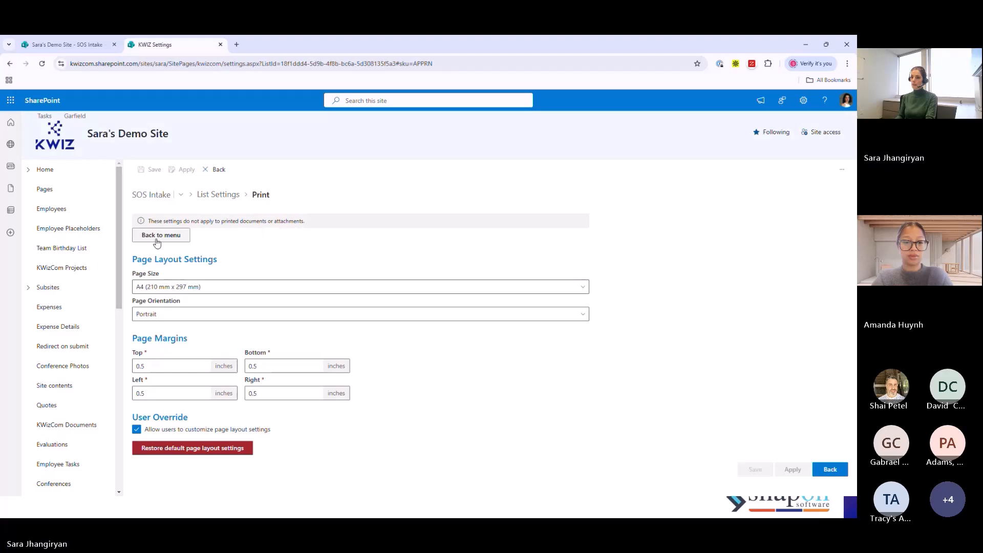
left_click(184, 238)
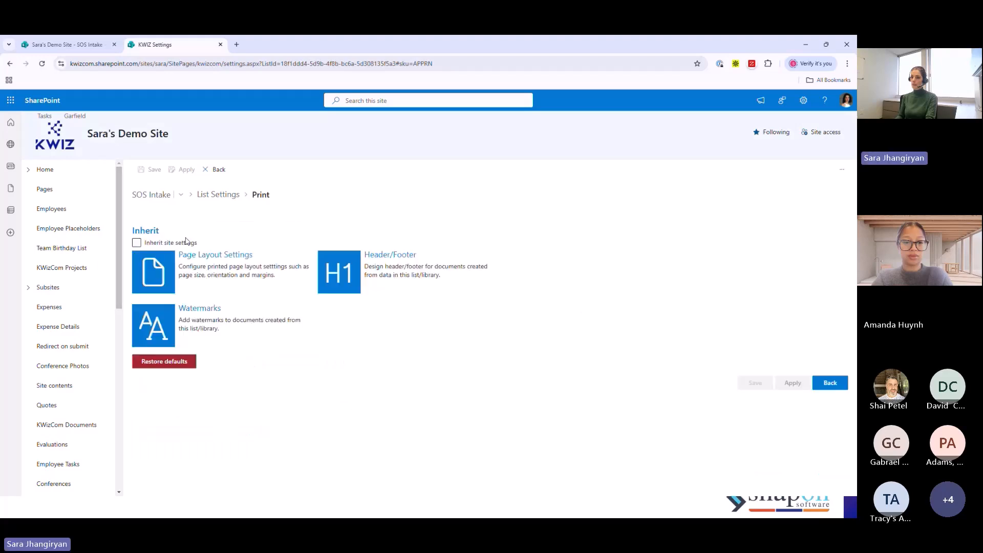
- Include a header/footer in the Print settings and format the header's [List] and [Today] tokens as bold, size 18
left_click(378, 256)
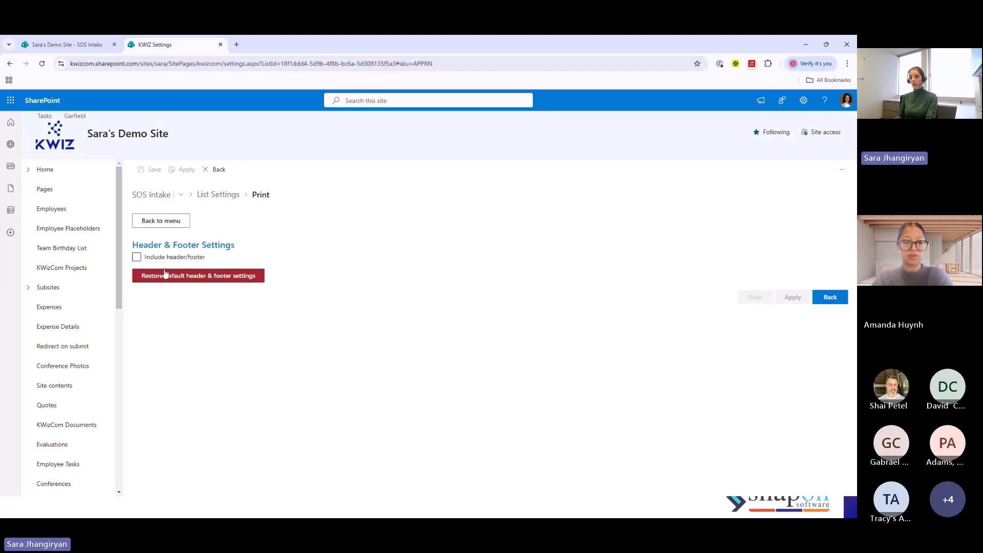
left_click(136, 258)
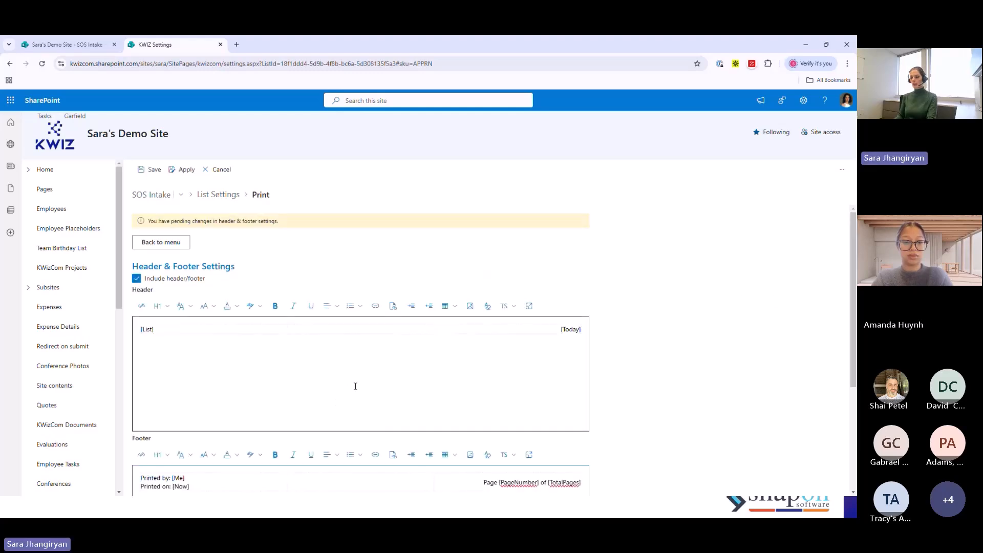
scroll(355, 386, "down", 1)
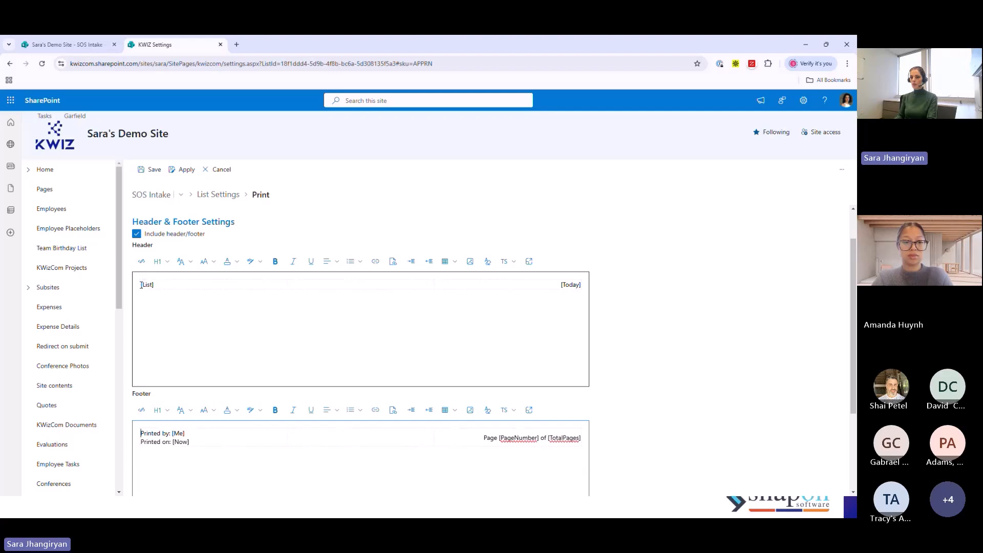
left_click_drag(141, 284, 567, 285)
left_click(550, 310)
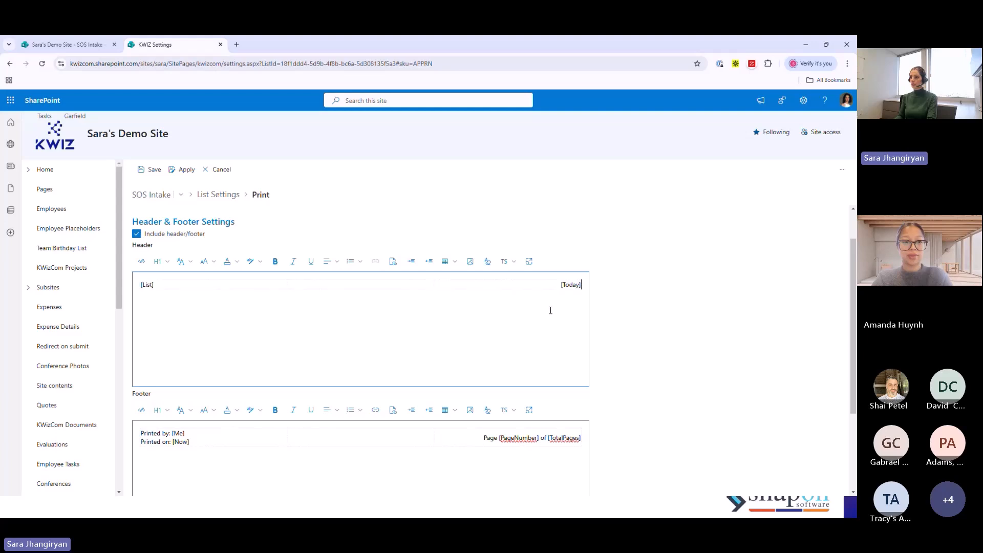
key("ctrl+a")
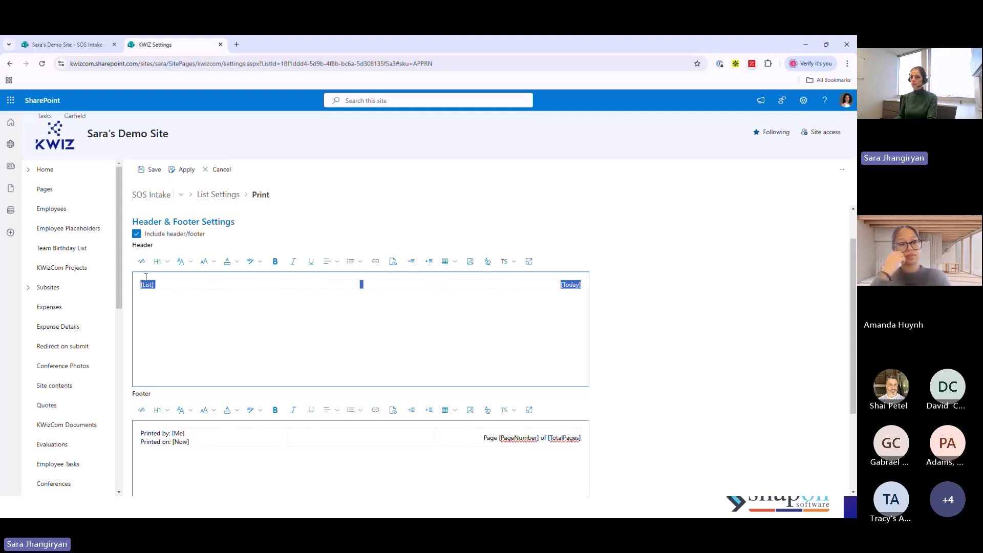
key("ctrl+b")
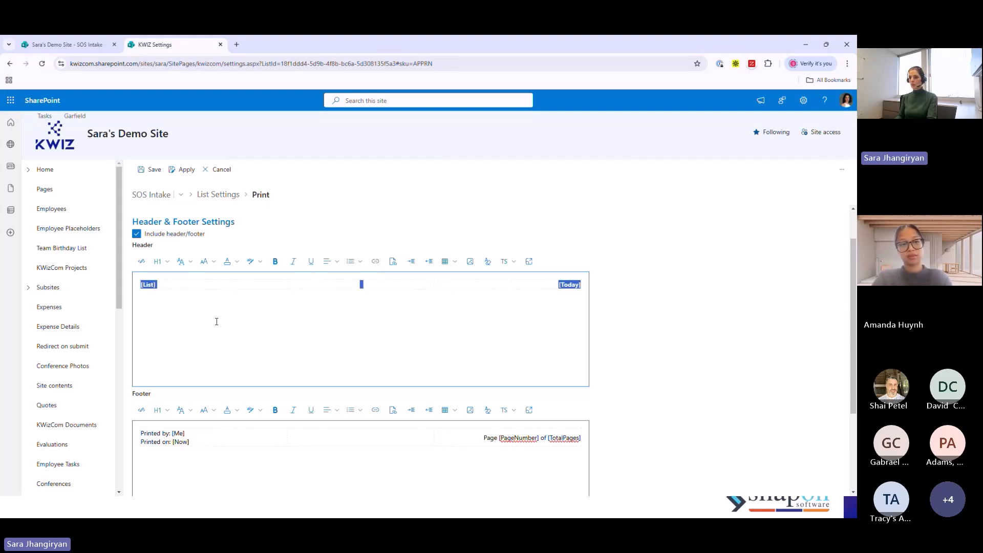
left_click(211, 262)
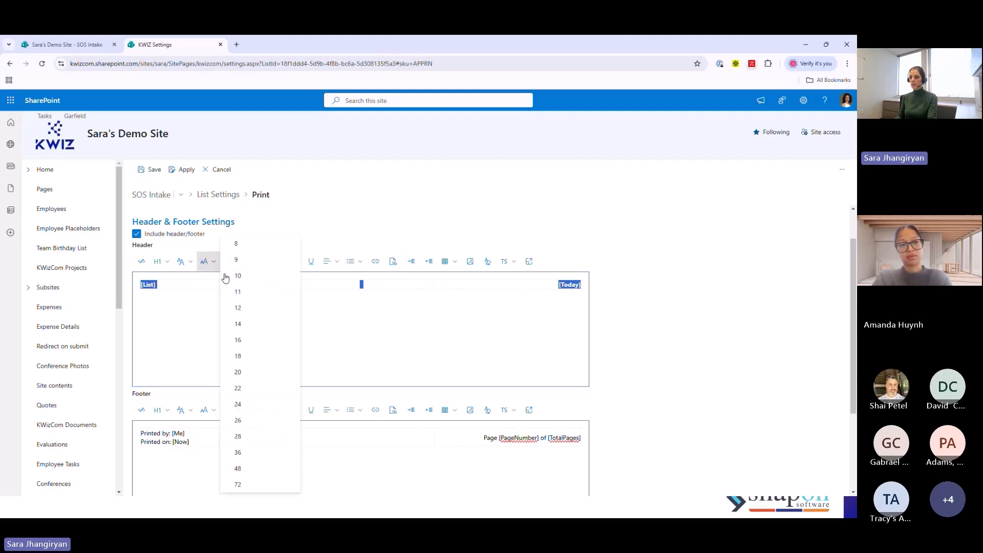
left_click(238, 357)
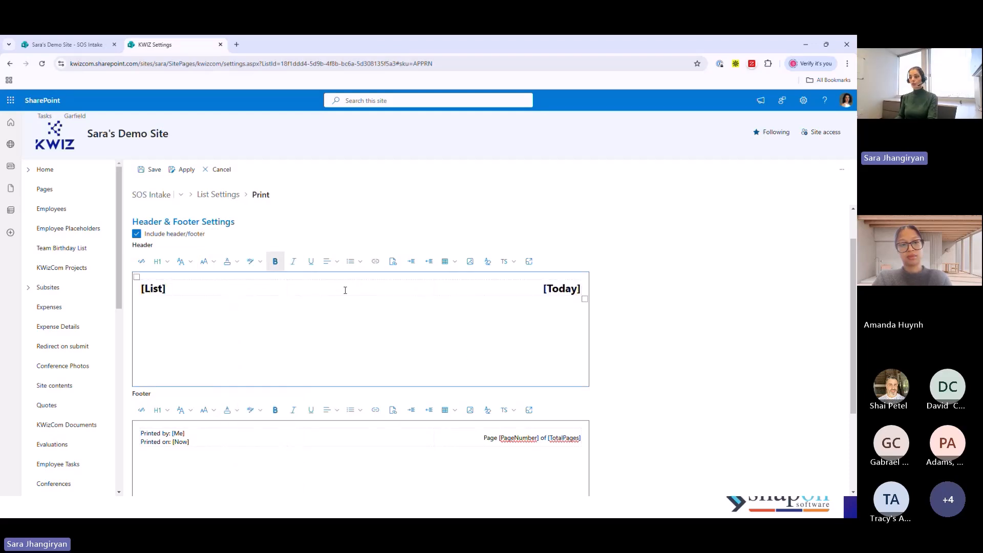
- Insert the "snapon signature p" image from CMSLayouts into the middle cell of the header
left_click(434, 286)
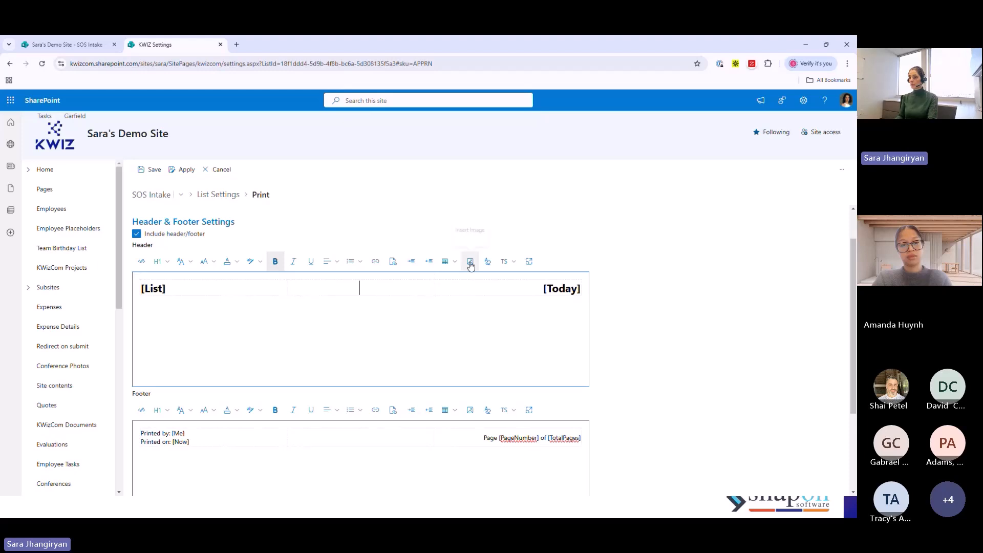
left_click(470, 261)
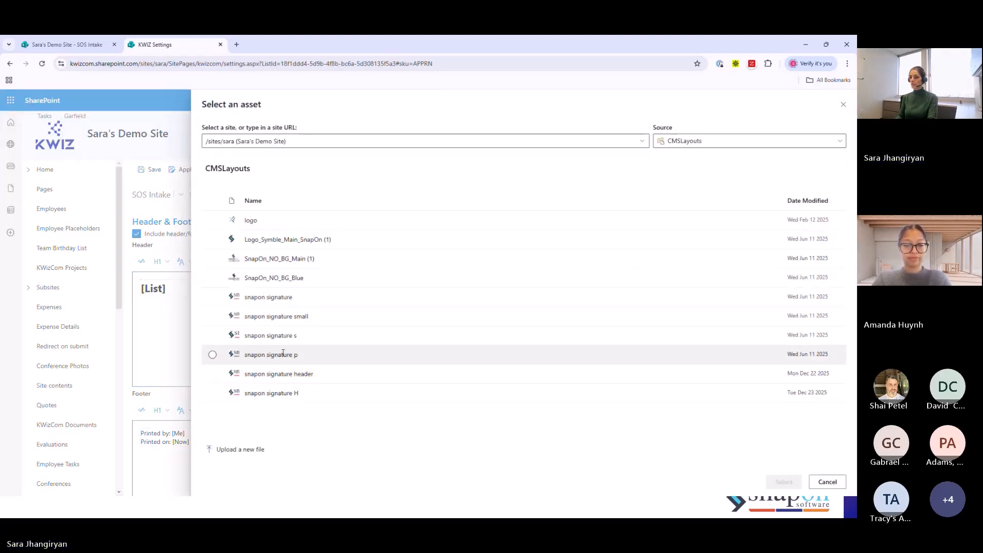
left_click(213, 354)
left_click(781, 481)
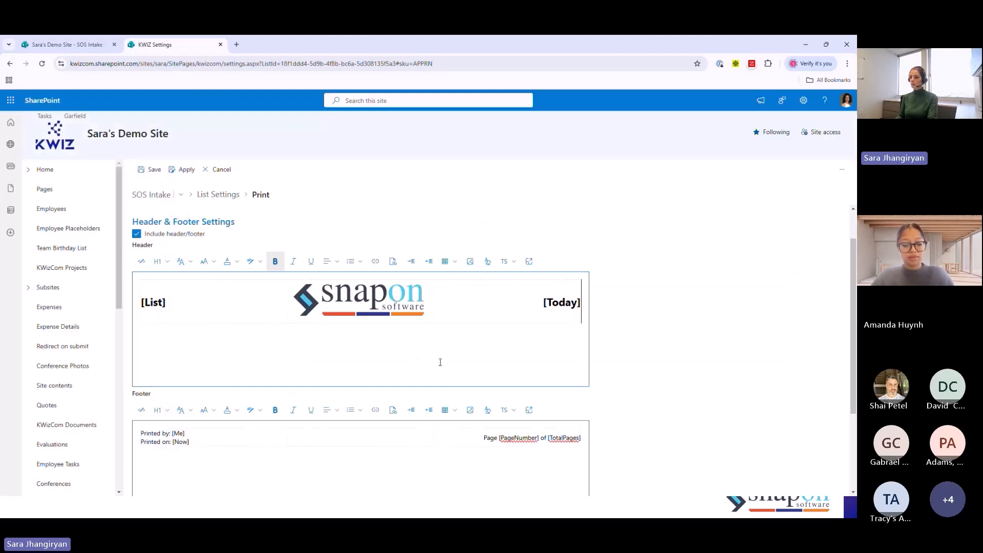
- Insert the "Logo_Symble_Main_SnapOn (1)" image into the footer's middle cell and shrink it to a small icon
scroll(753, 341, "down", 1)
scroll(307, 377, "down", 1)
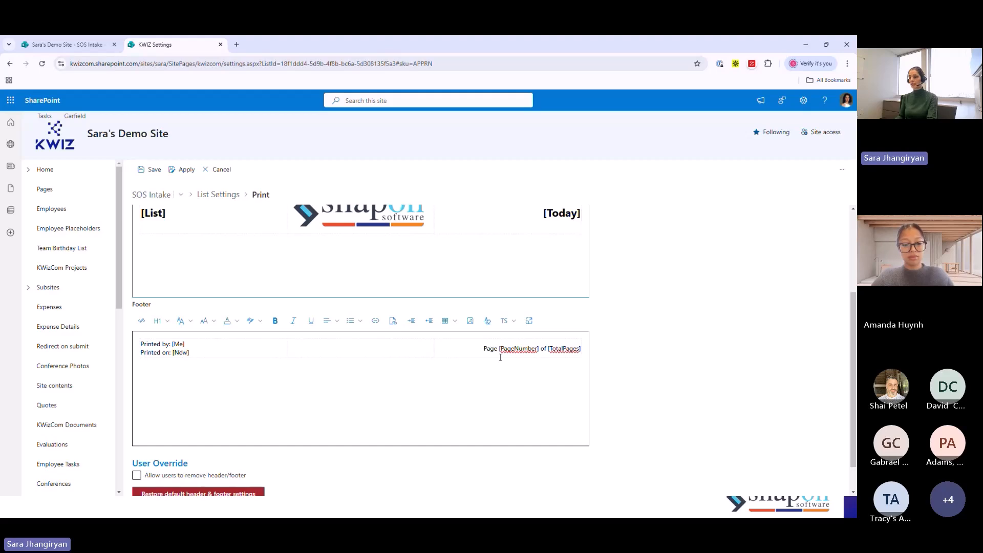
left_click(342, 345)
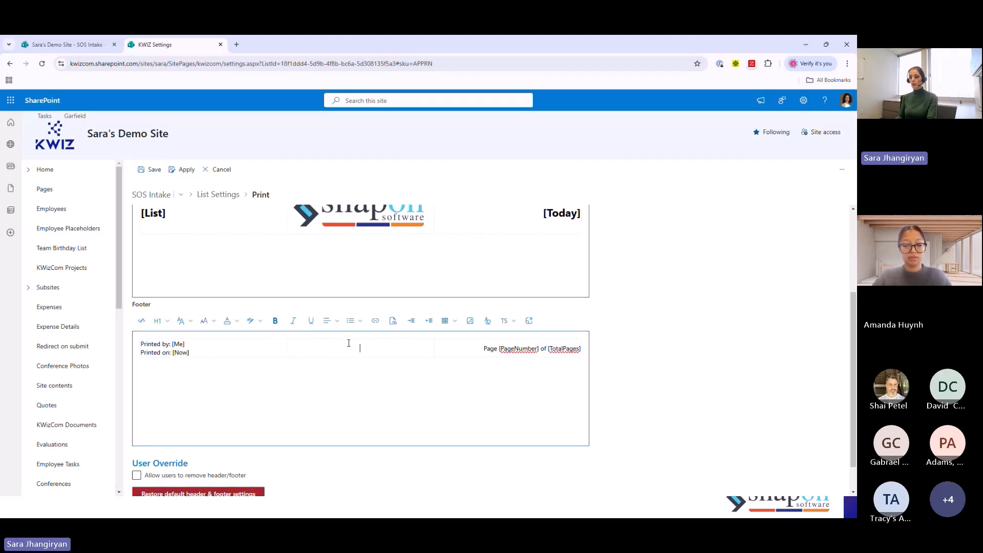
left_click(470, 321)
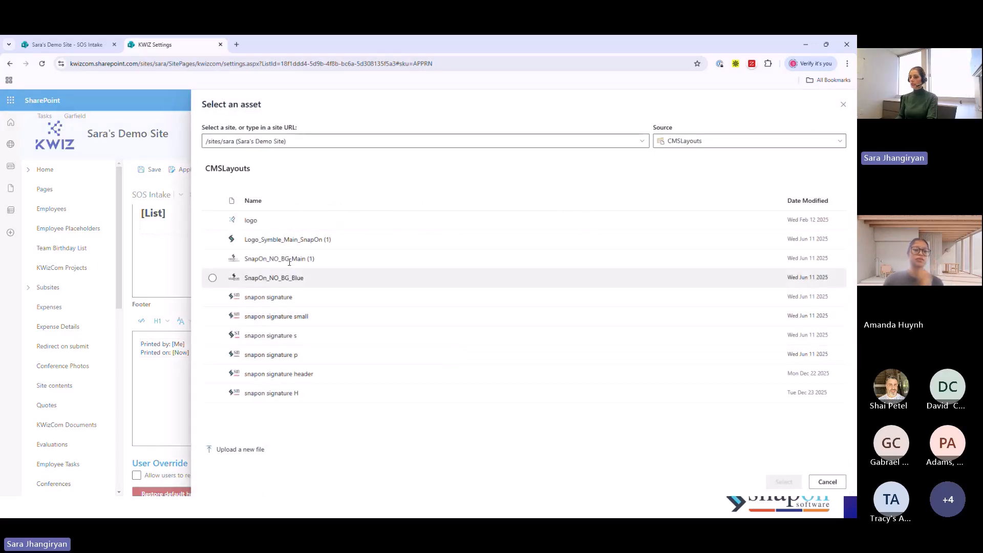
left_click(271, 239)
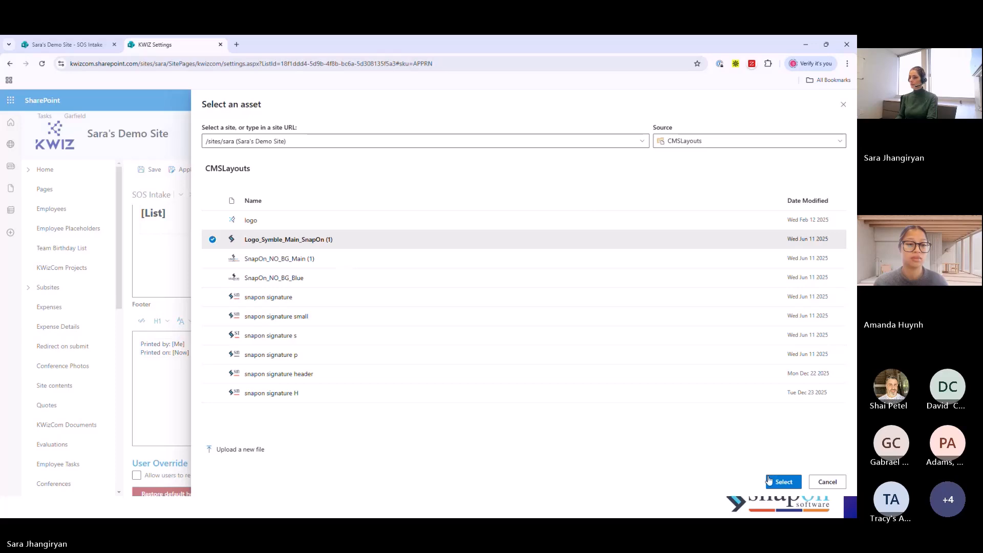
left_click(783, 482)
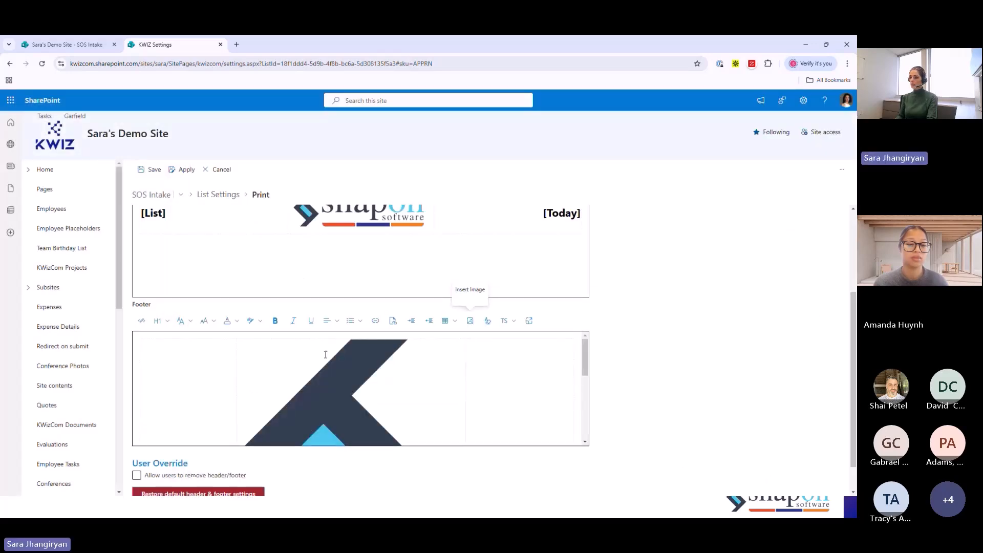
left_click_drag(238, 340, 447, 498)
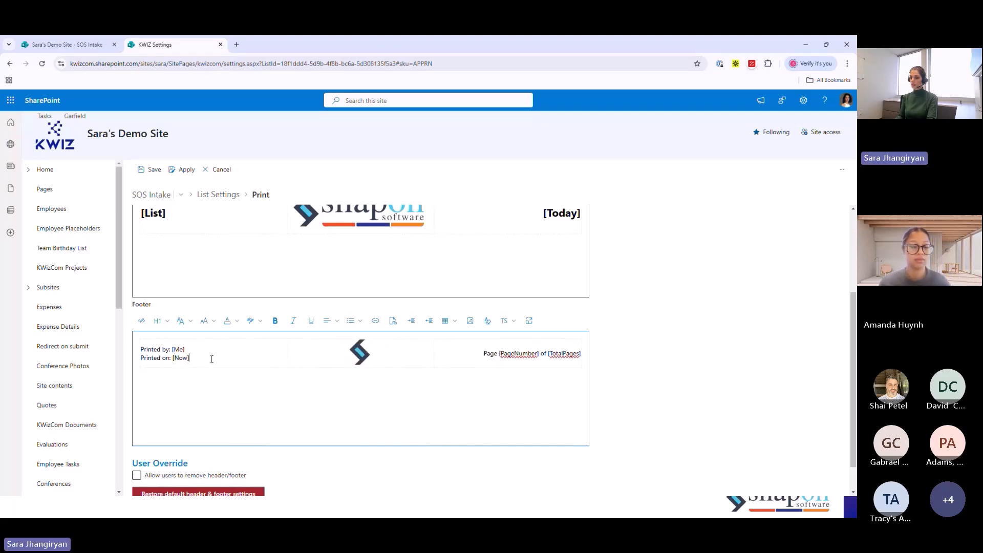
- Make the footer's "Printed by" and "Printed on" lines and its page number text bold
left_click_drag(216, 359, 138, 351)
key("ctrl+b")
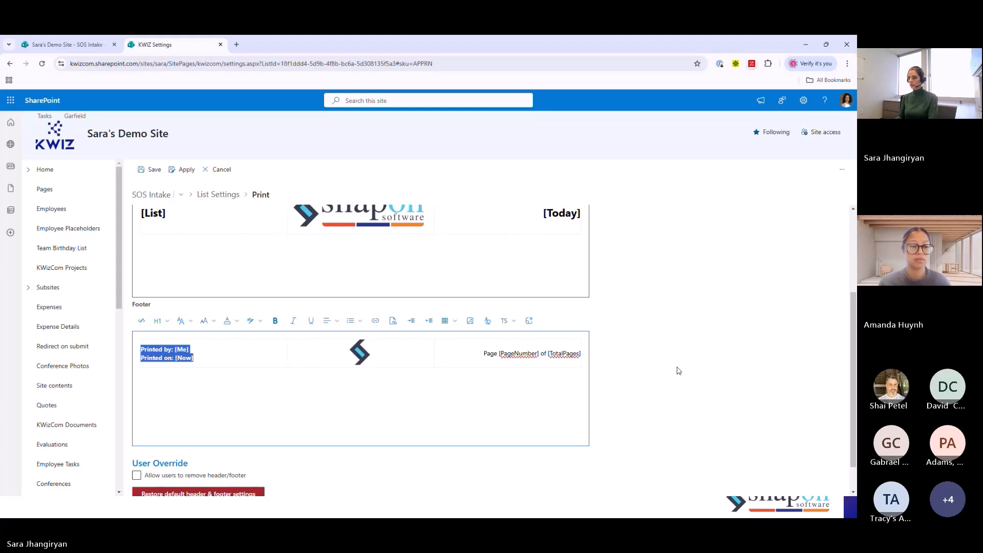
left_click_drag(483, 353, 571, 361)
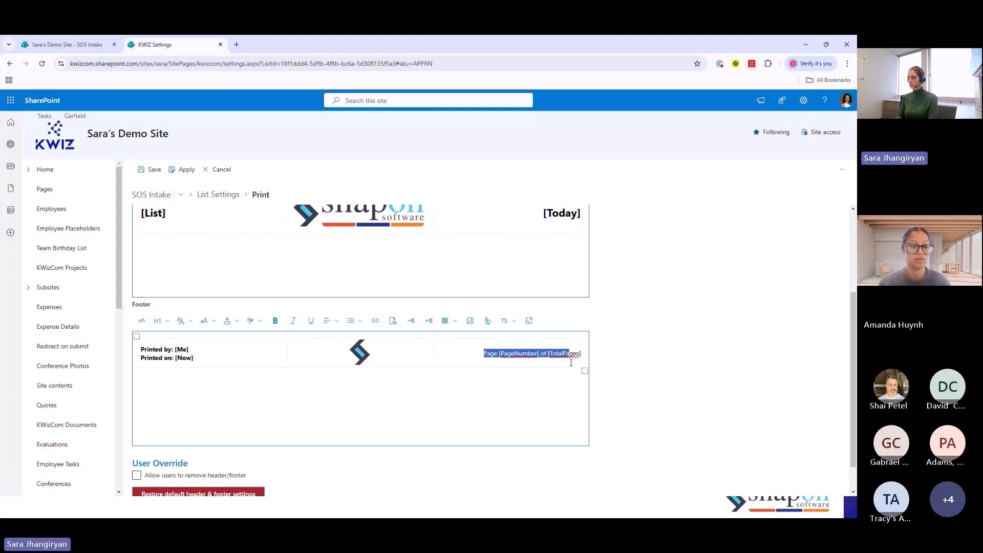
key("ctrl+b")
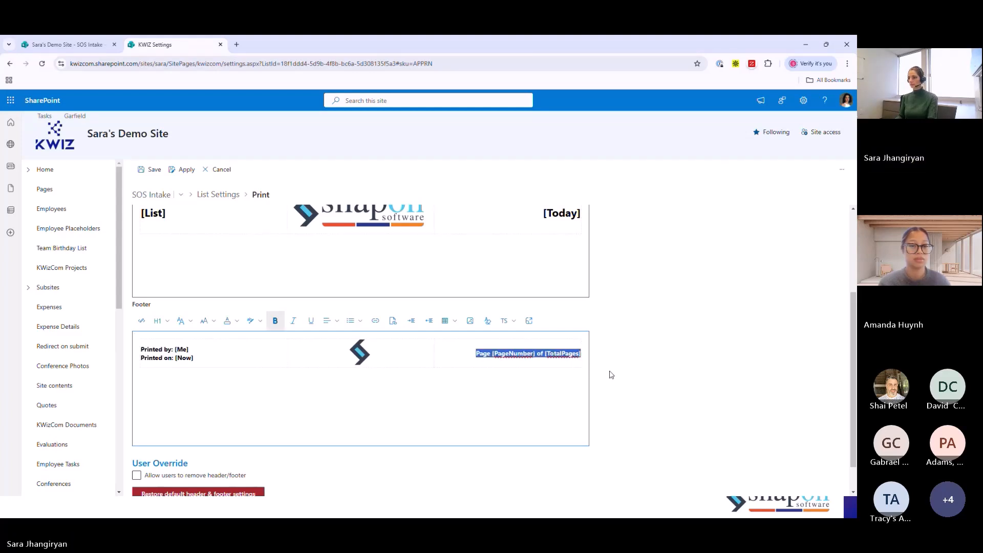
left_click(627, 364)
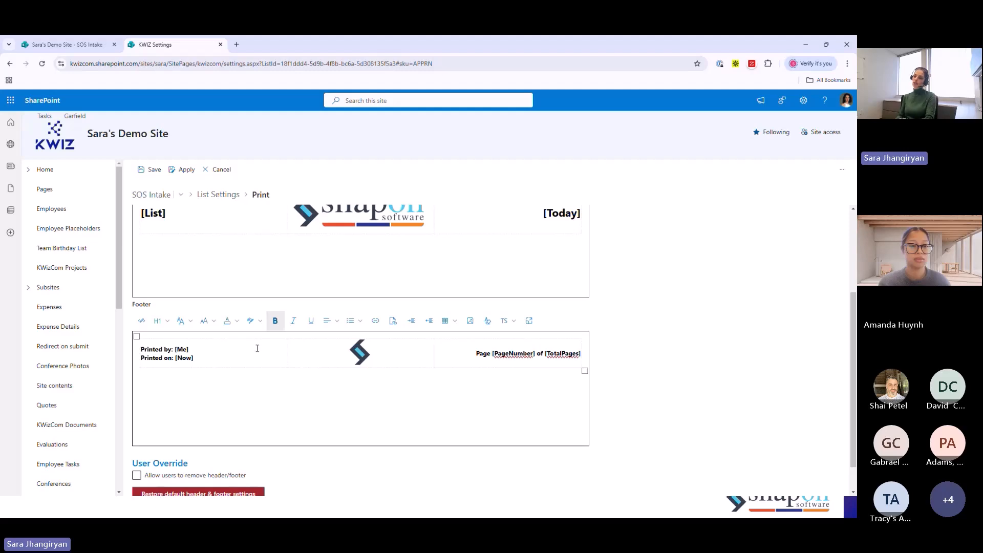
- Allow users to remove the header/footer, apply the header and footer settings, and return to the Print settings menu
scroll(291, 400, "down", 1)
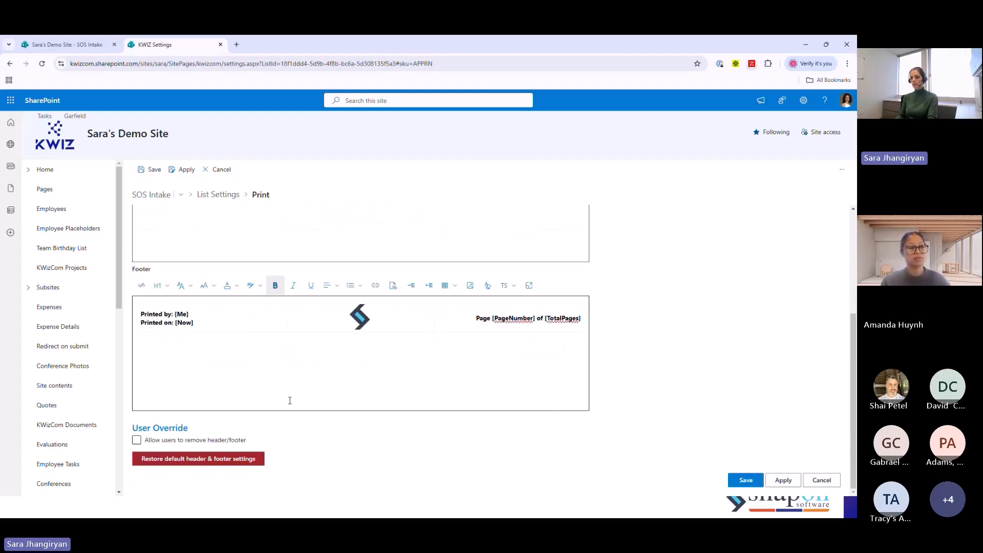
left_click(137, 441)
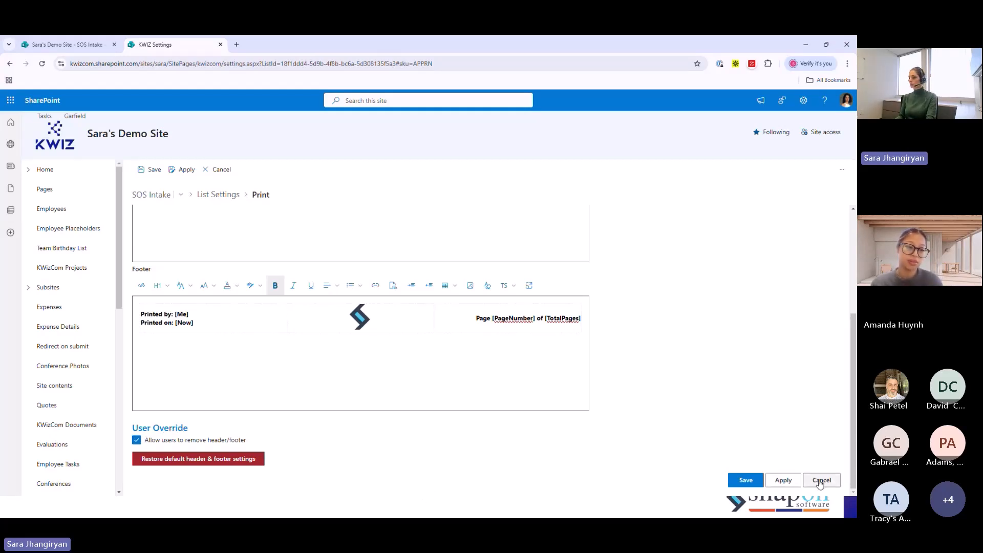
left_click(777, 481)
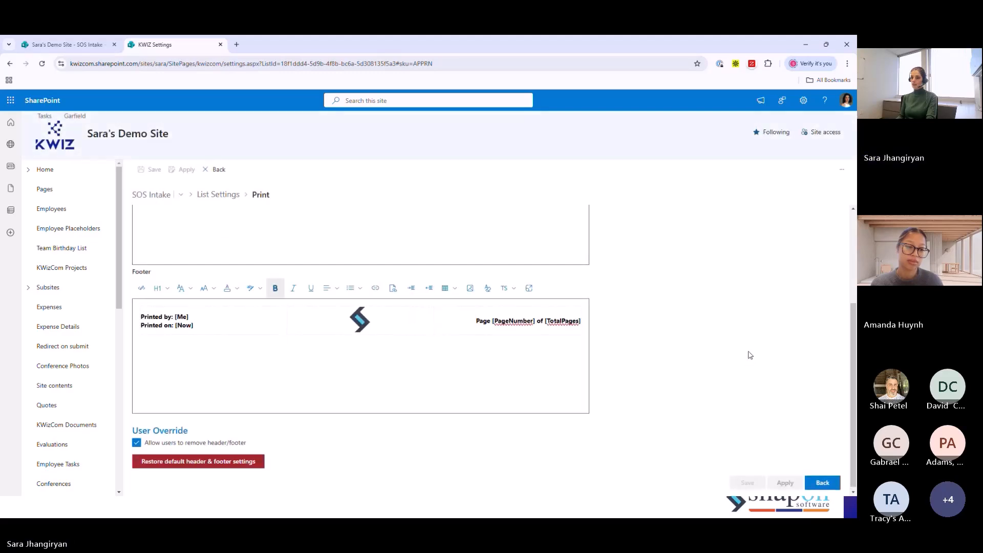
left_click(175, 224)
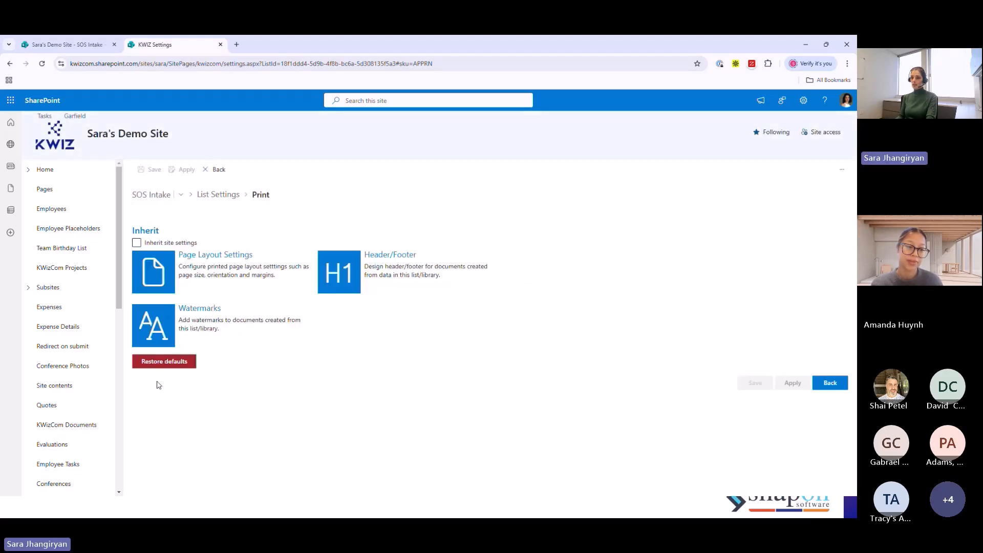
- Include watermarks in the Print settings with the text "SnapOn Software" in the Diagonal layout
left_click(204, 311)
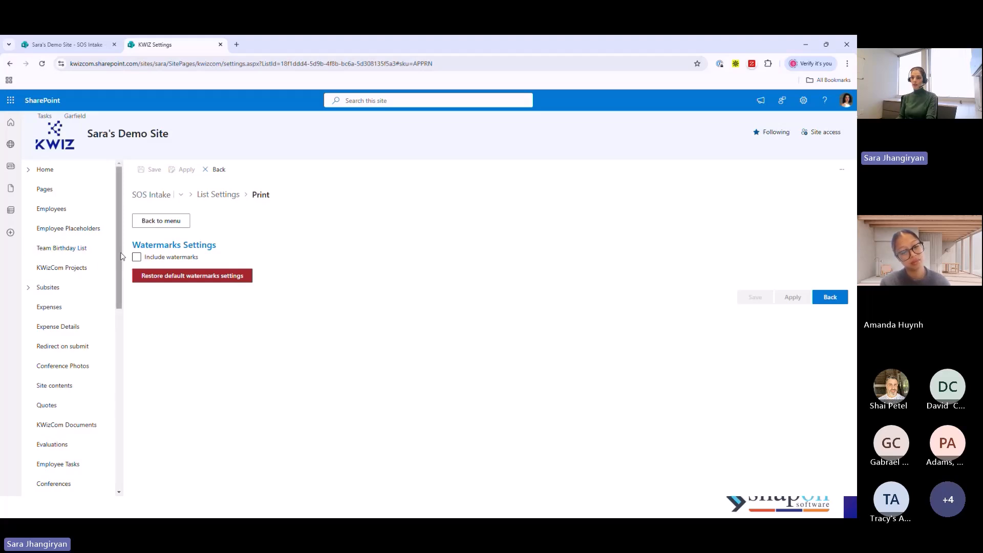
left_click(137, 258)
left_click(200, 304)
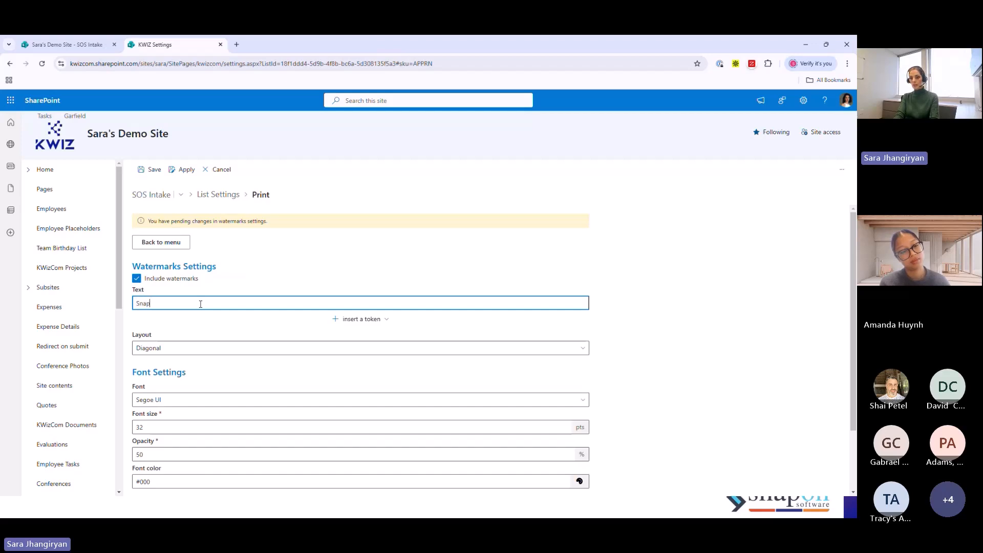
type("SnapOn Software")
left_click(190, 353)
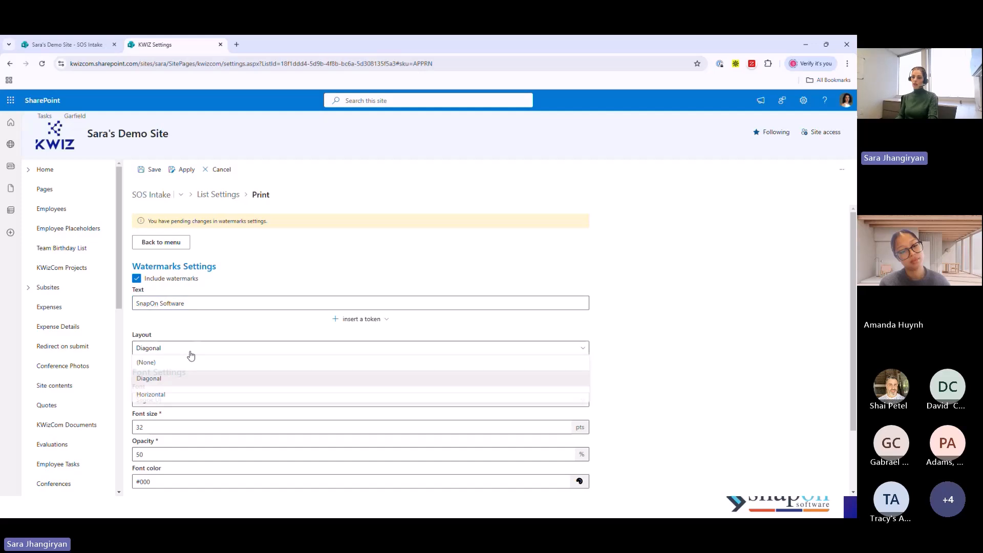
left_click(155, 382)
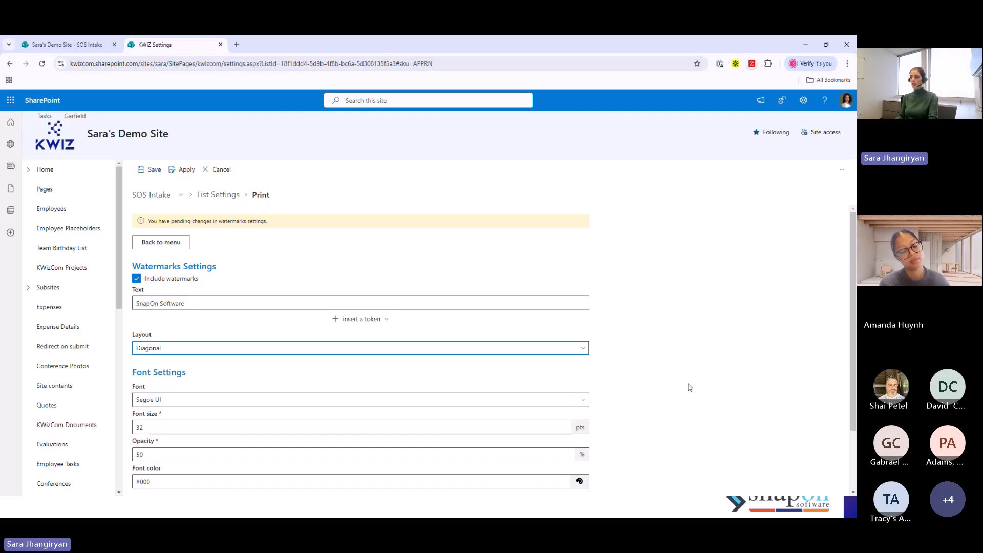
left_click(705, 343)
- Set the watermark's font size to 90 pts and its opacity to 20%
scroll(708, 340, "down", 2)
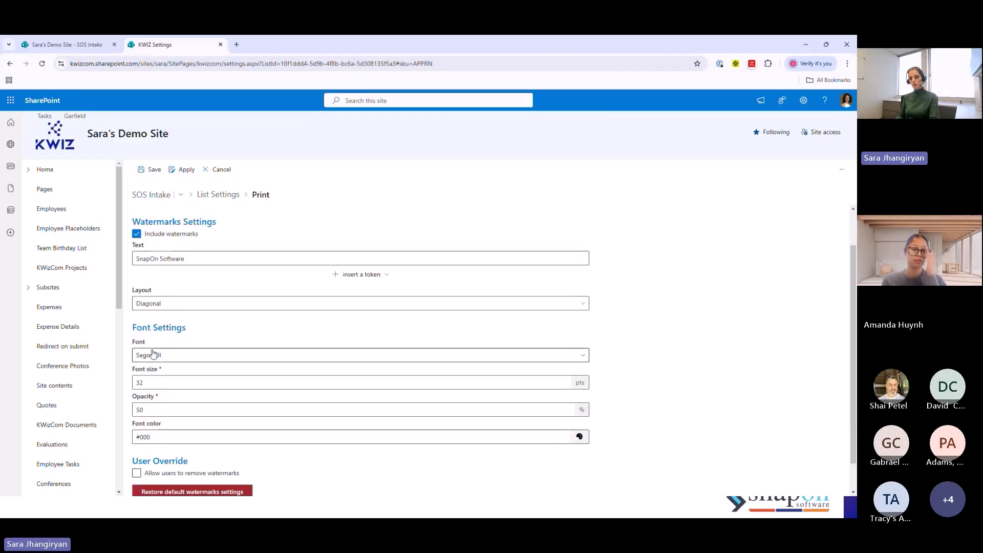
left_click_drag(154, 383, 130, 386)
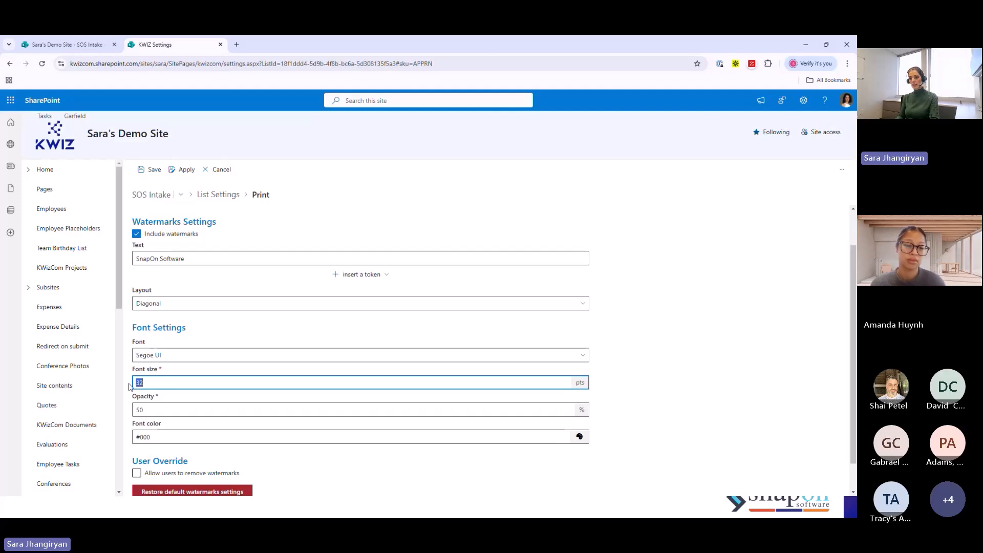
type("90")
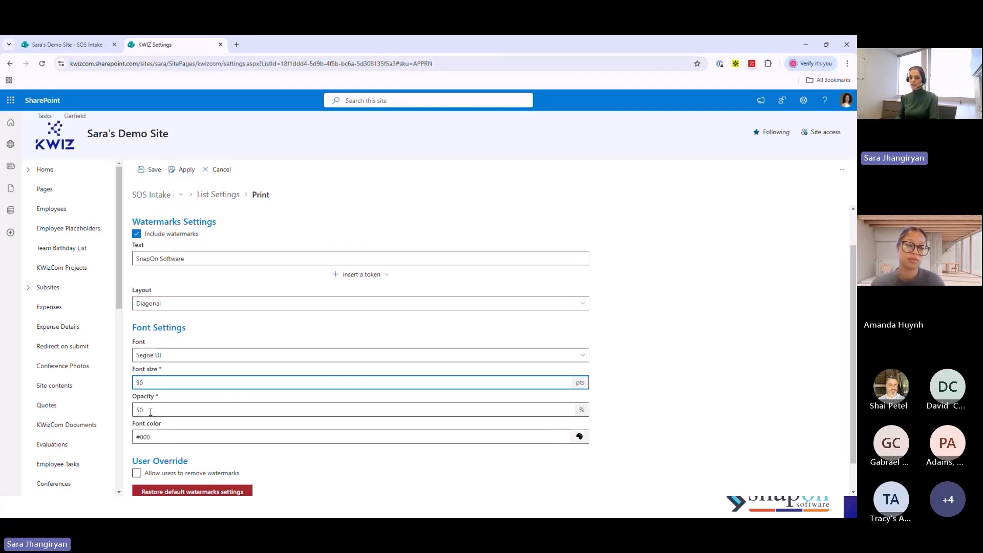
key("Tab")
type("20")
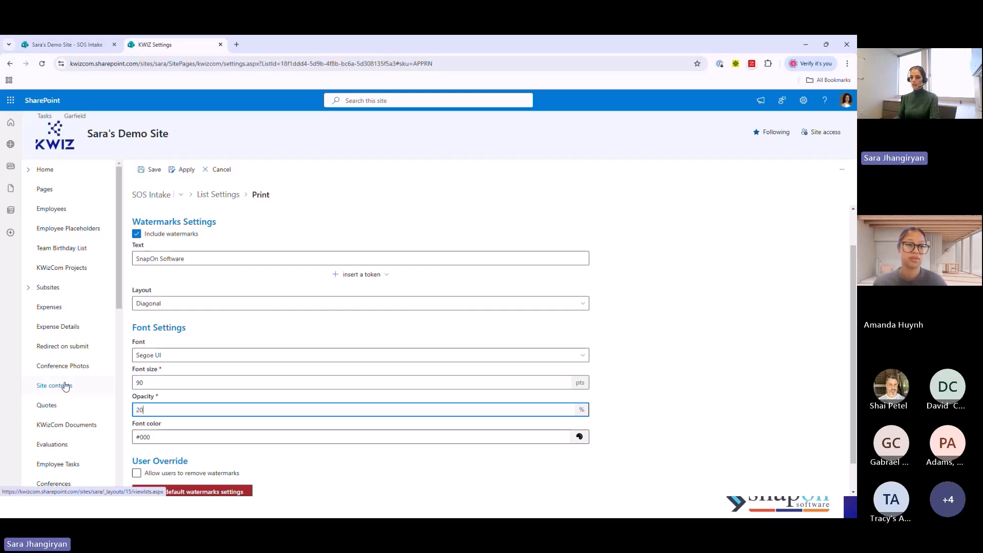
- Change the watermark's font color to the light blue #71afe5
left_click(580, 438)
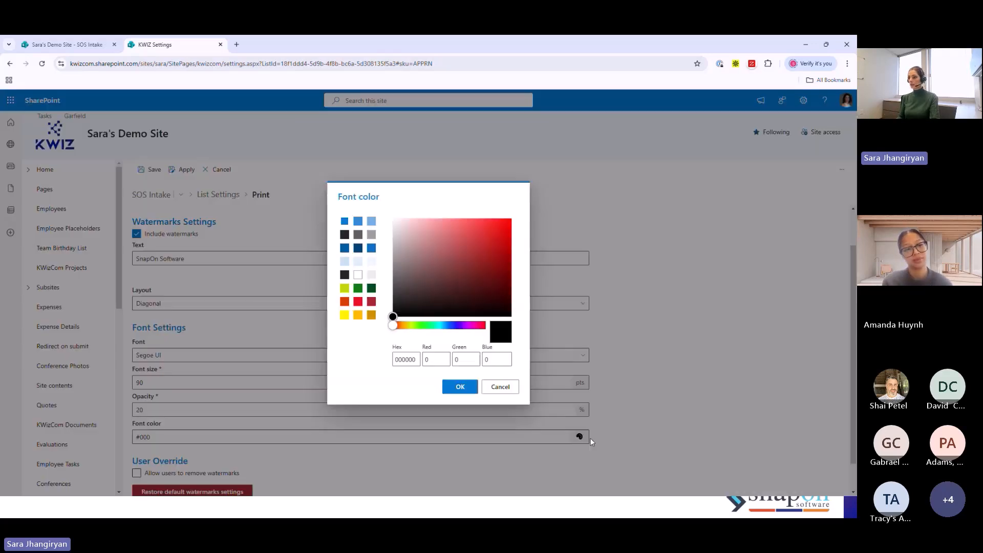
left_click(372, 221)
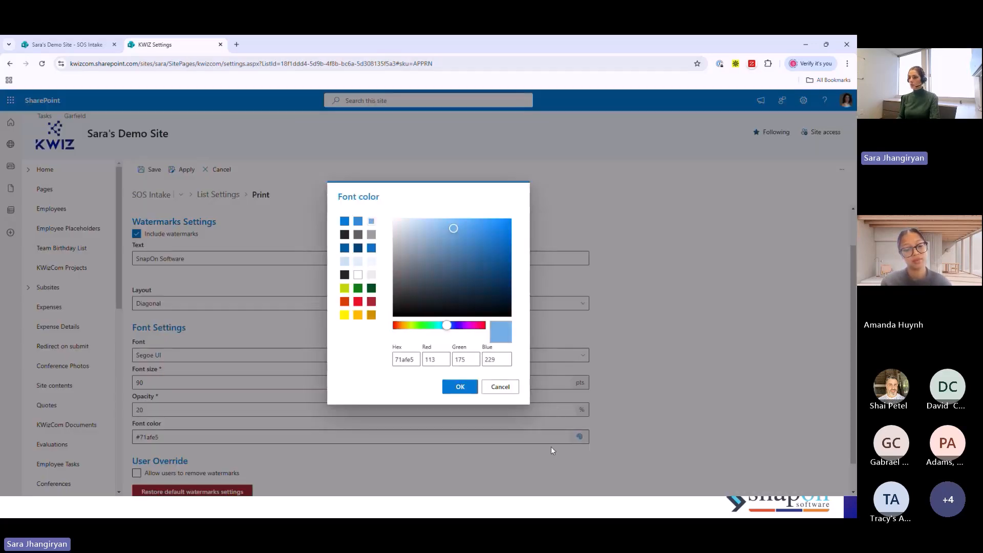
left_click(457, 390)
left_click_drag(713, 404, 710, 390)
- Allow users to remove watermarks and save the watermark settings
scroll(710, 389, "down", 1)
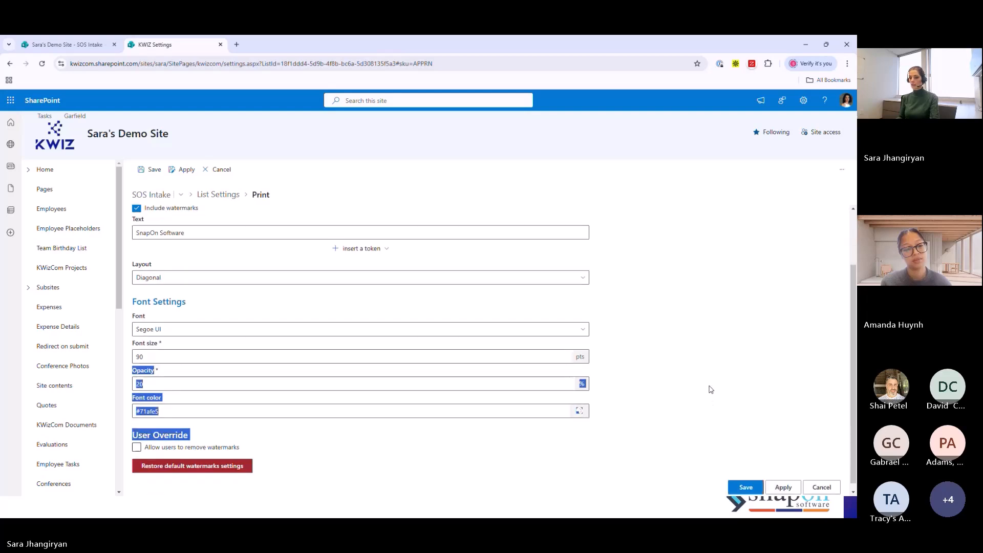
left_click(136, 441)
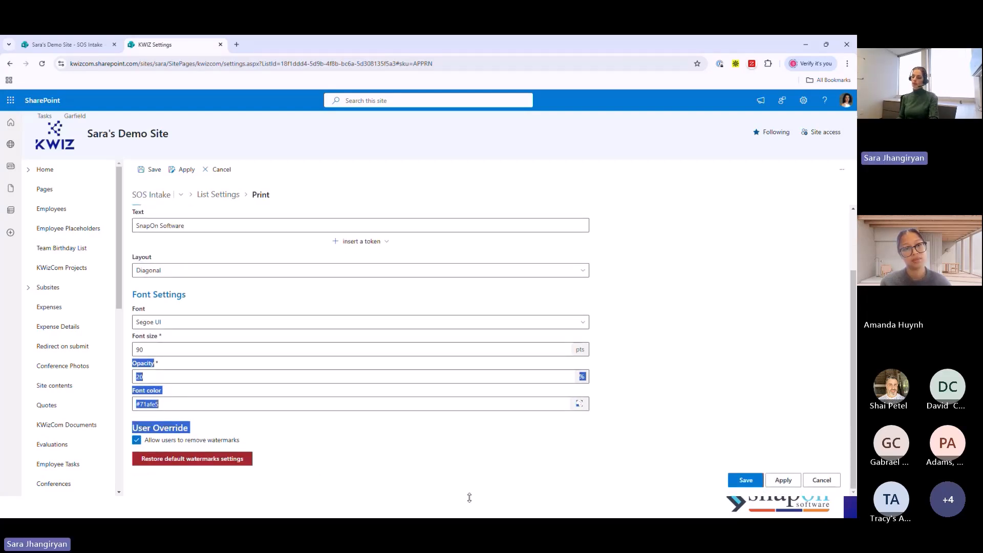
left_click(762, 481)
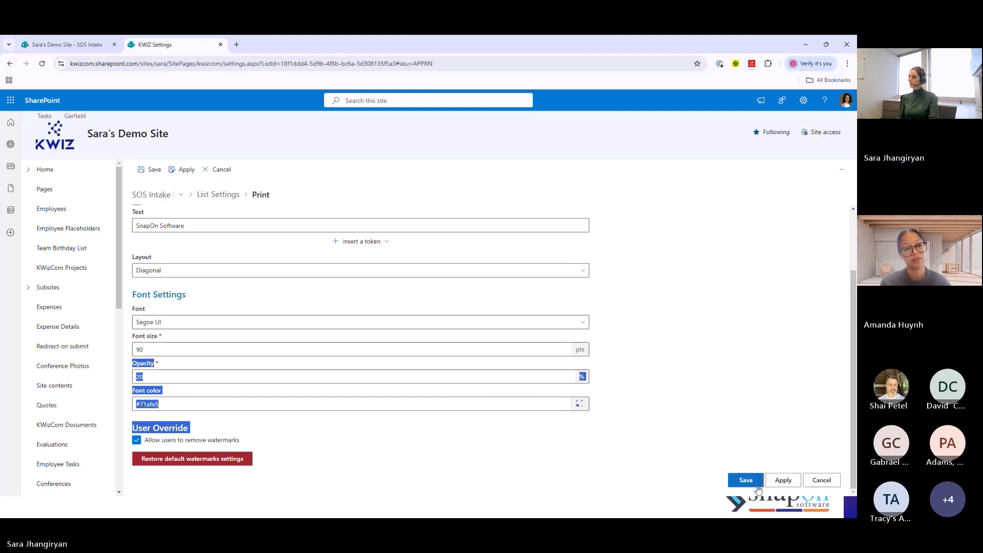
- Reload the SOS Intake list and generate a print preview of its first item with Include Attachments selected
left_click(80, 44)
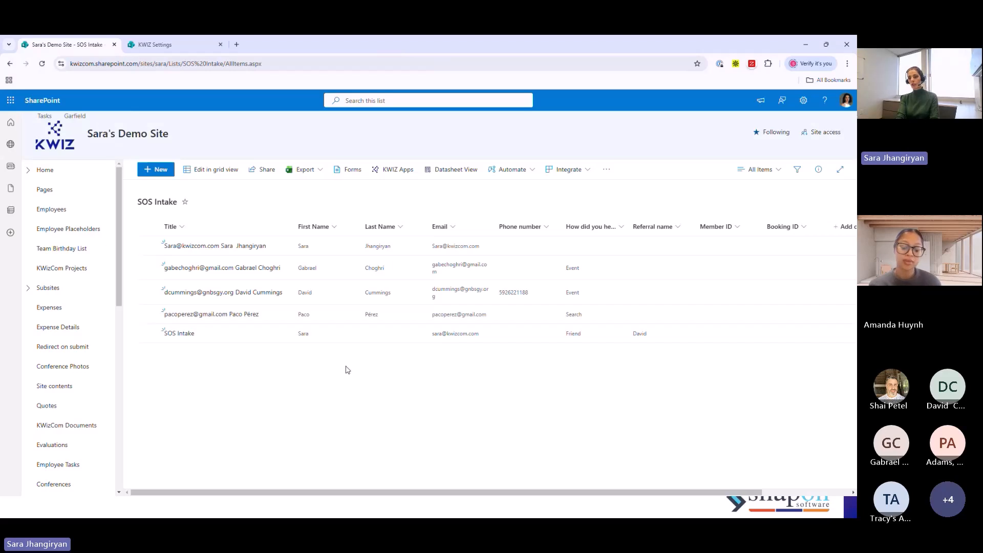
key("F5")
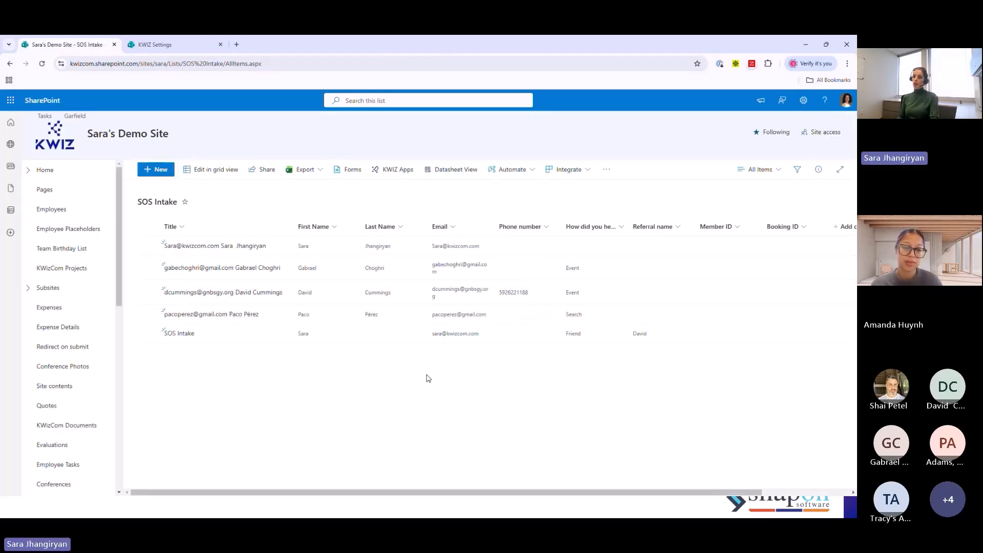
left_click(148, 246)
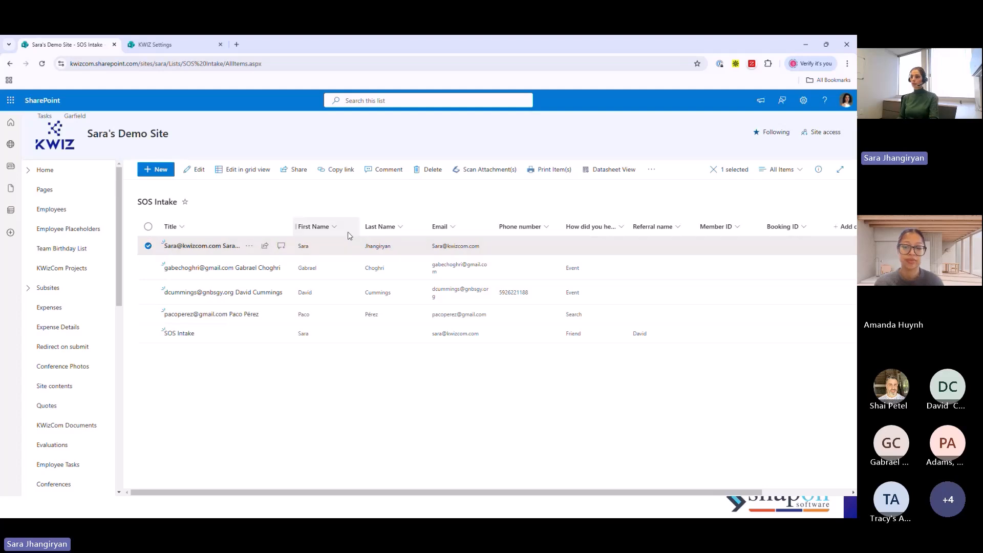
left_click(542, 170)
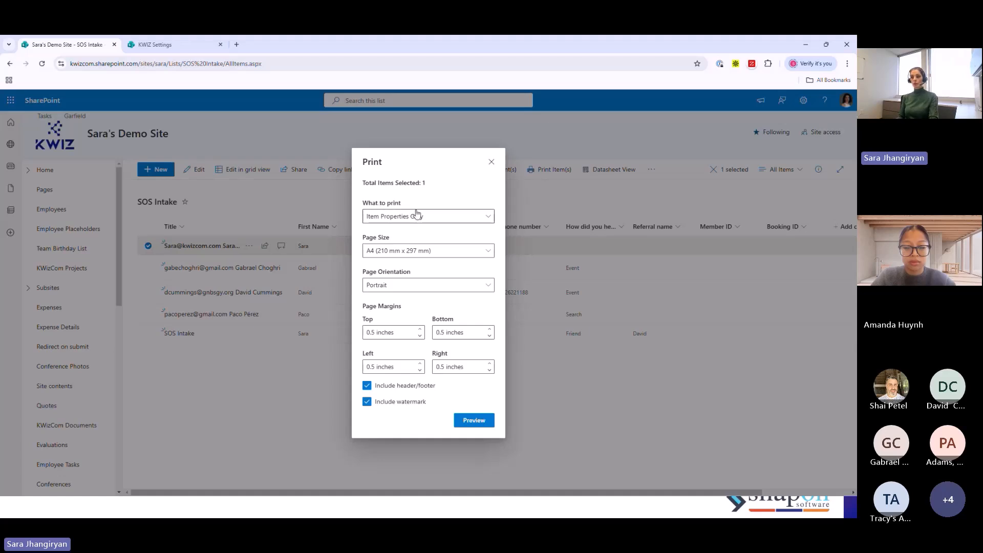
left_click(412, 216)
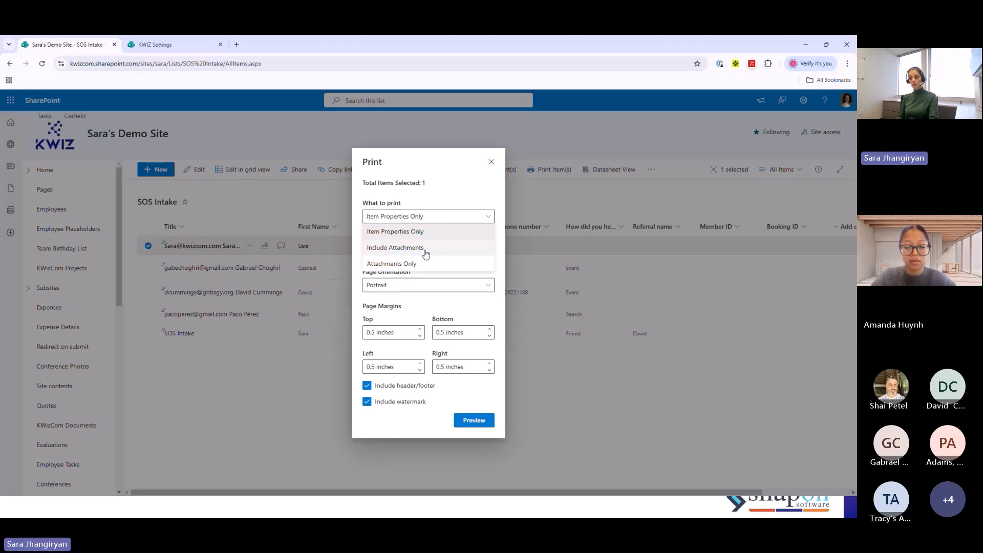
left_click(384, 249)
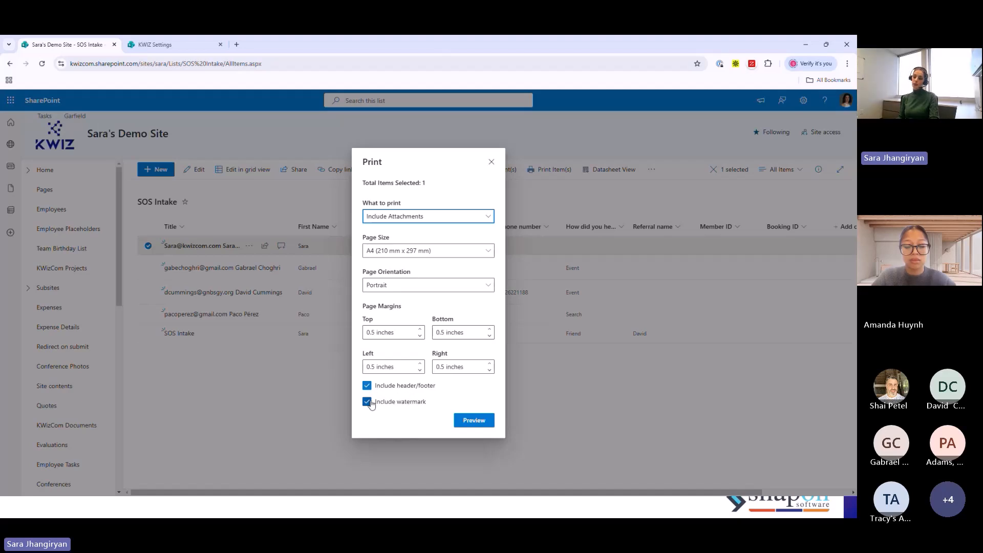
left_click(477, 425)
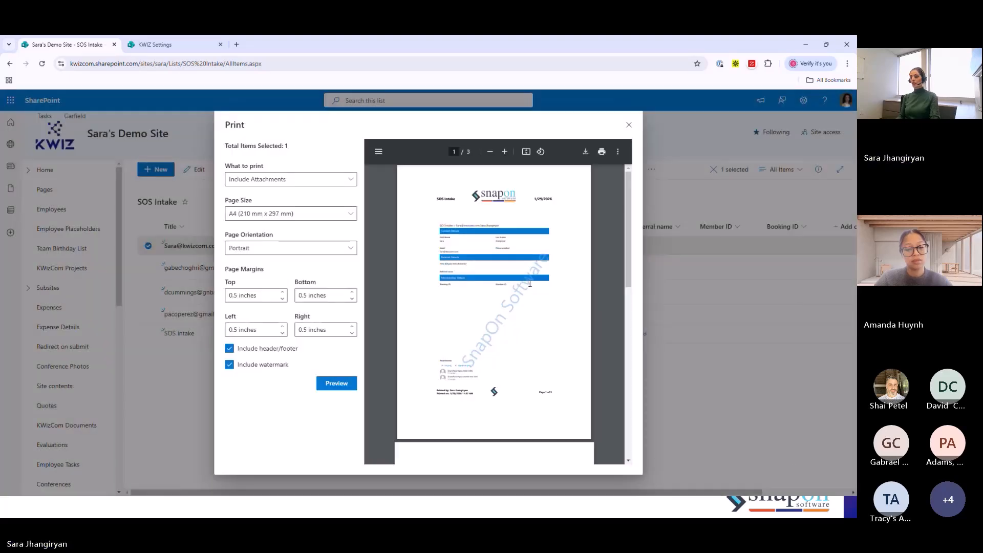
- Examine the header, footer, watermark and attachments on every page of the enlarged print preview, and close the Print dialog
left_click(504, 152)
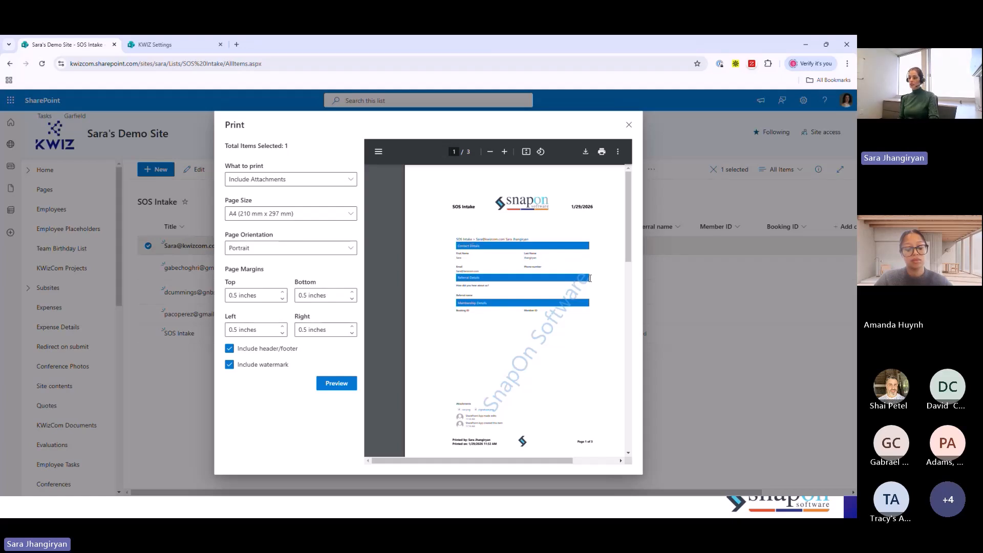
scroll(589, 284, "down", 1)
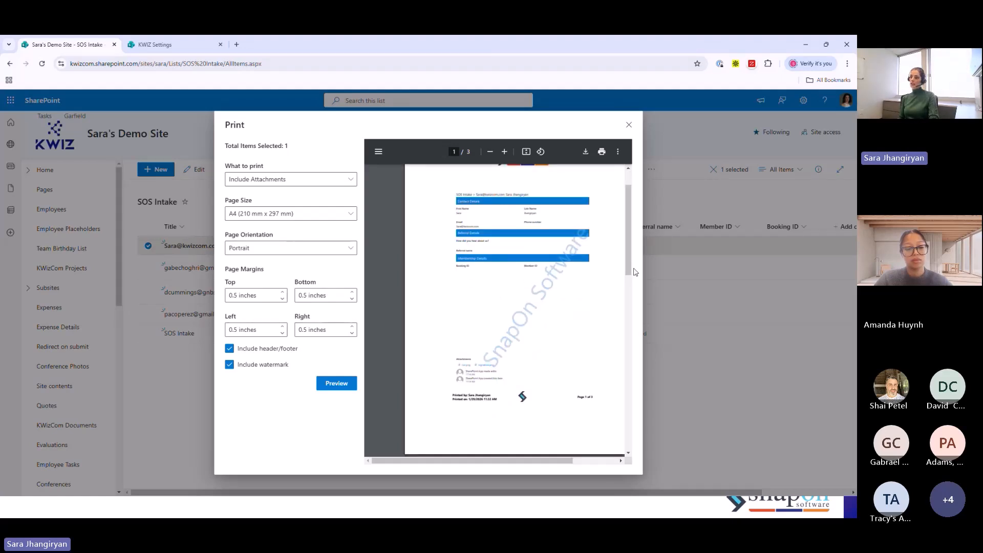
scroll(544, 358, "down", 1)
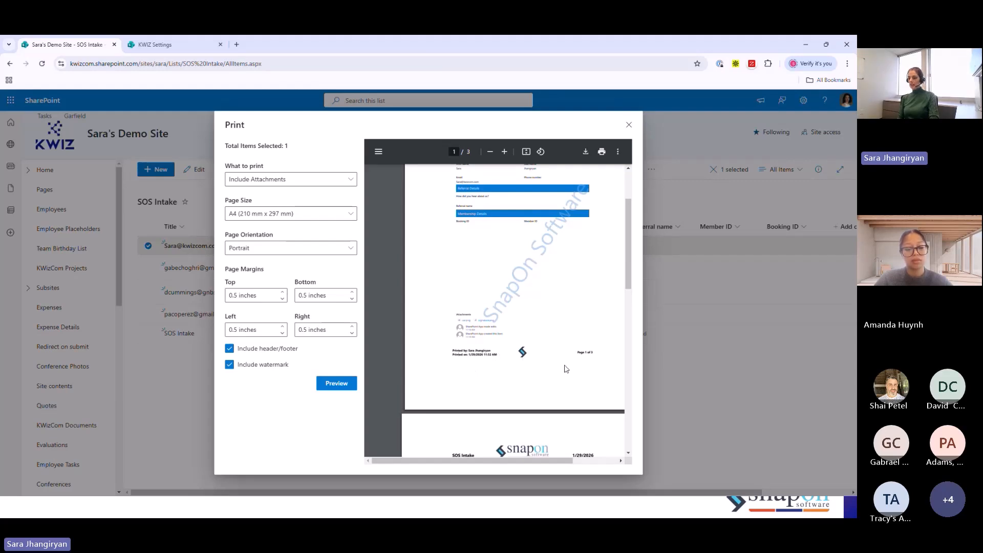
scroll(598, 355, "down", 5)
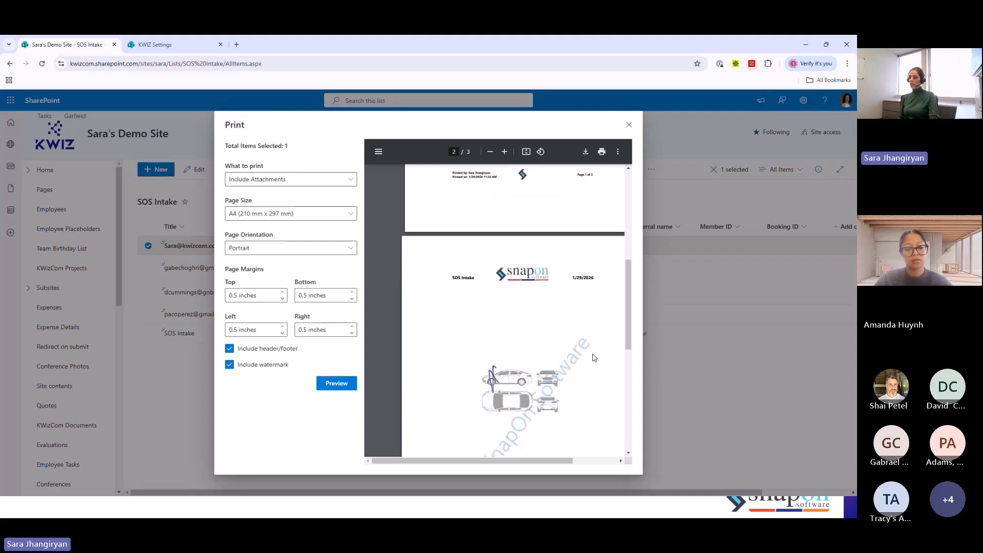
scroll(601, 289, "down", 5)
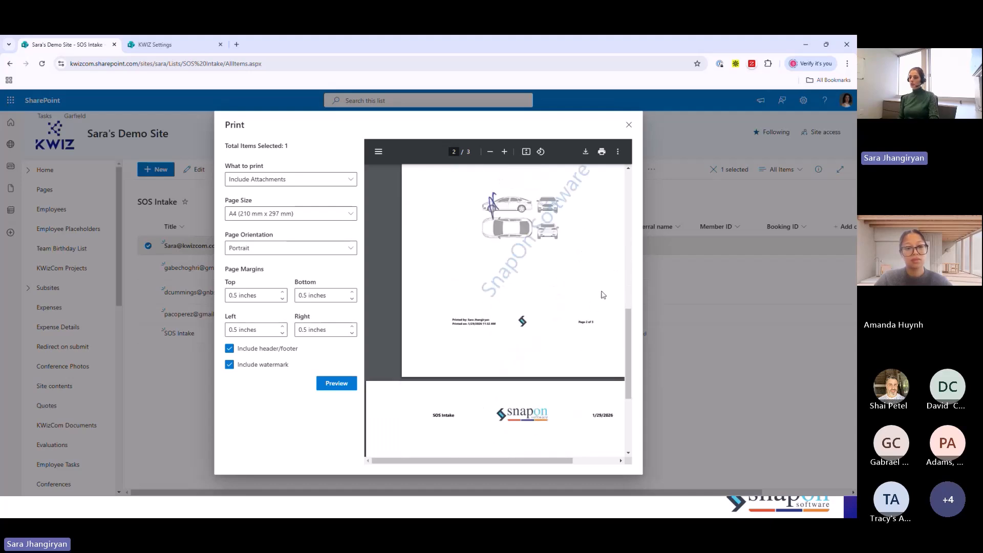
scroll(600, 286, "down", 1)
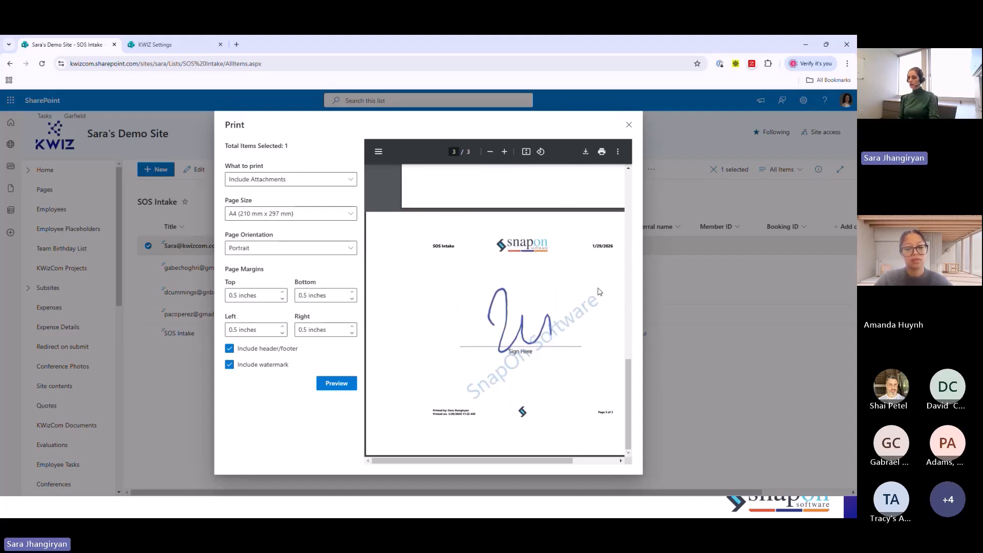
scroll(560, 271, "up", 10)
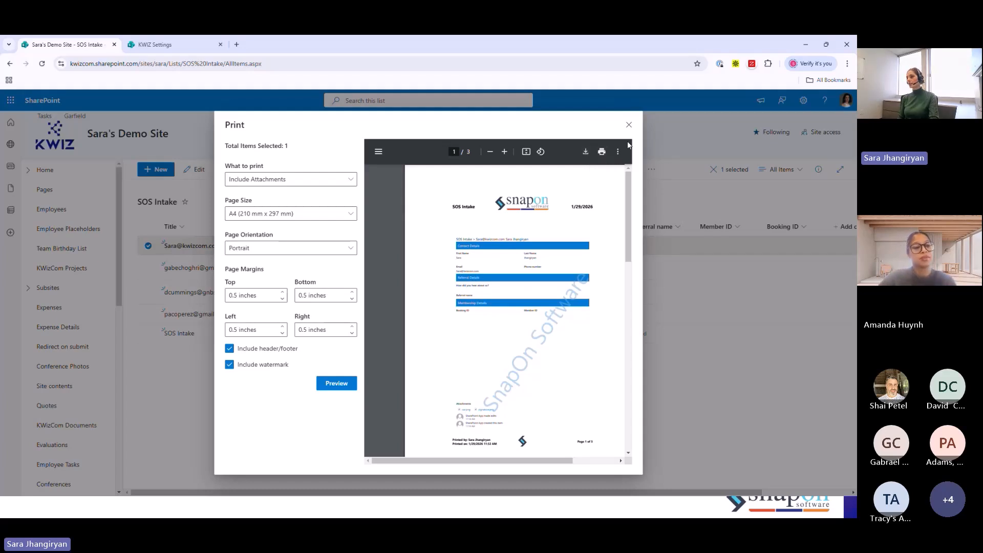
left_click(628, 125)
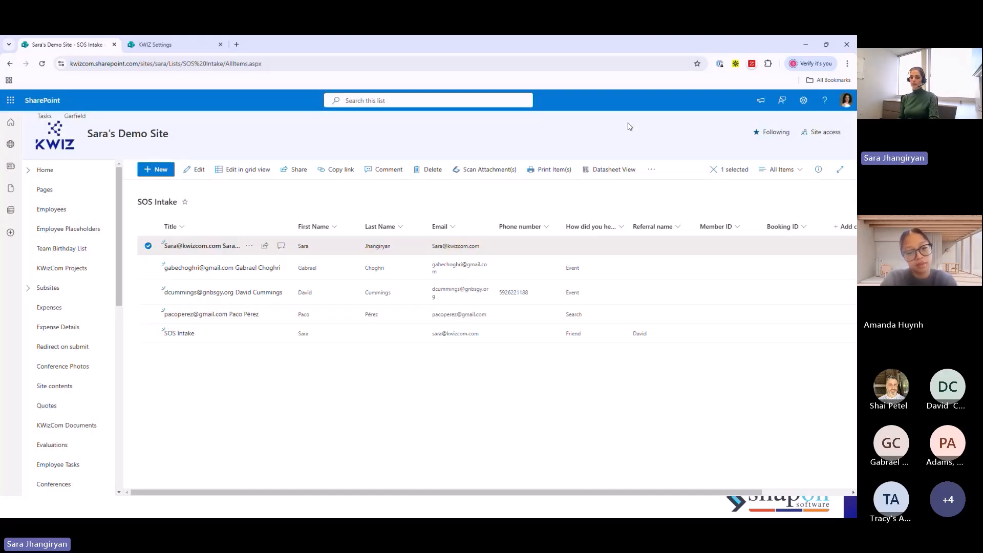